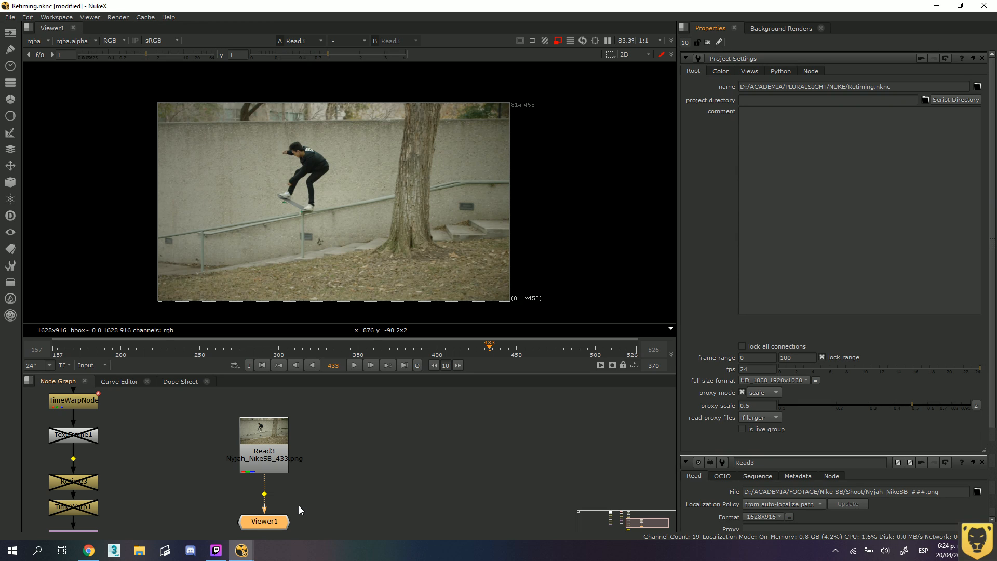
# Open the Read3 node's properties and examine the first and last frames of its frame range.
pyautogui.click(336, 444)
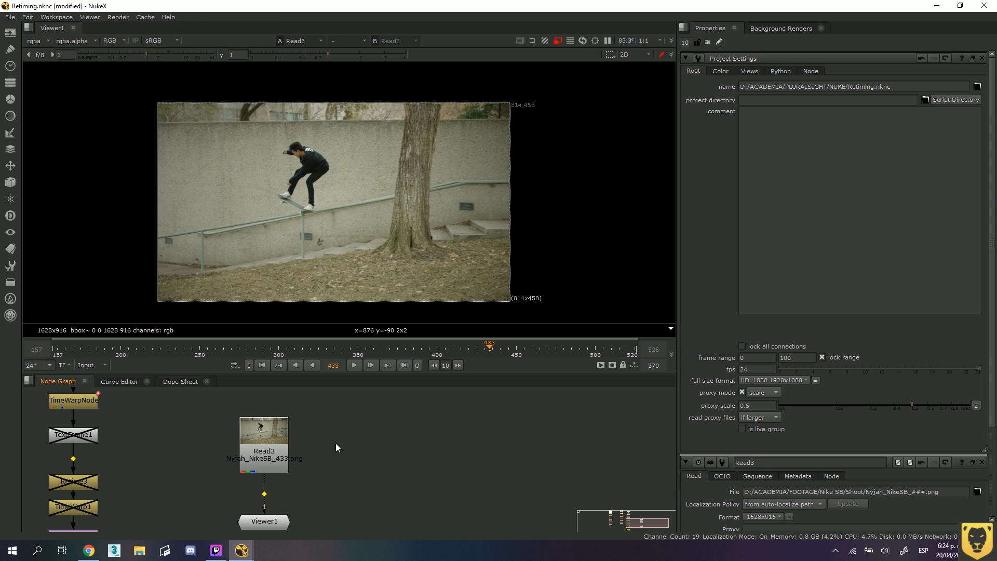
pyautogui.moveTo(273, 429); pyautogui.dragTo(274, 438)
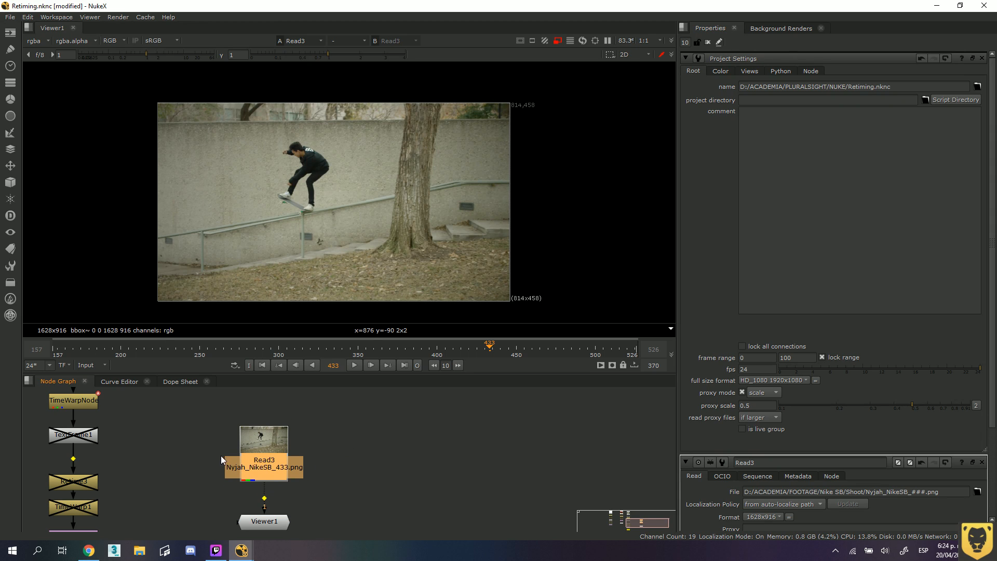
pyautogui.scroll(2, 264, 446)
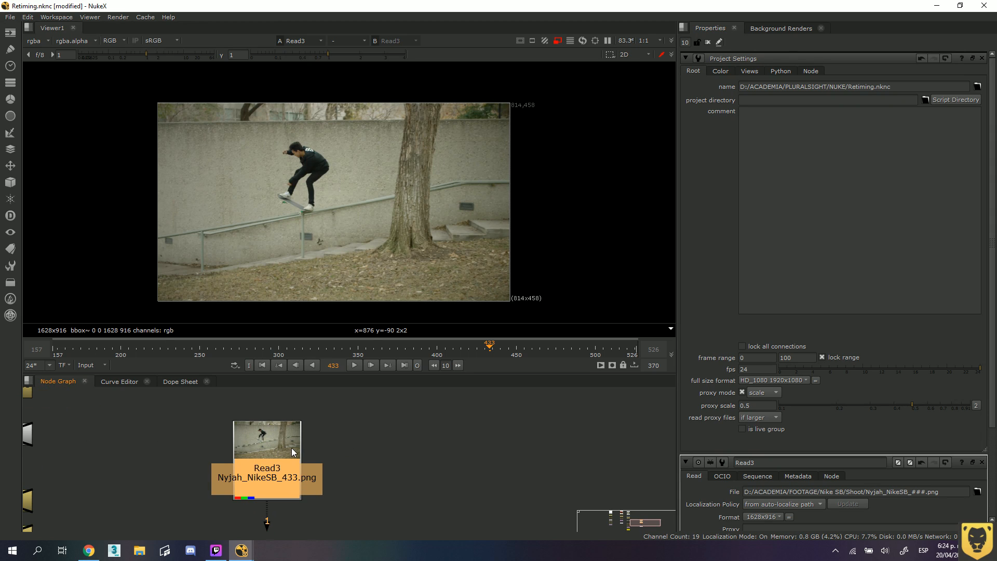
pyautogui.moveTo(291, 448); pyautogui.dragTo(294, 444, button='middle')
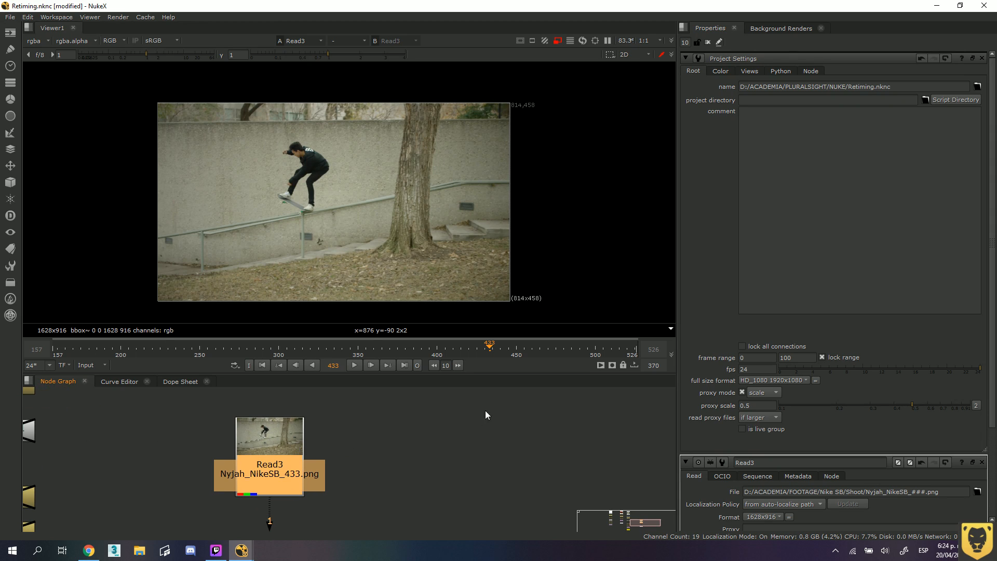
pyautogui.click(432, 435)
pyautogui.doubleClick(263, 435)
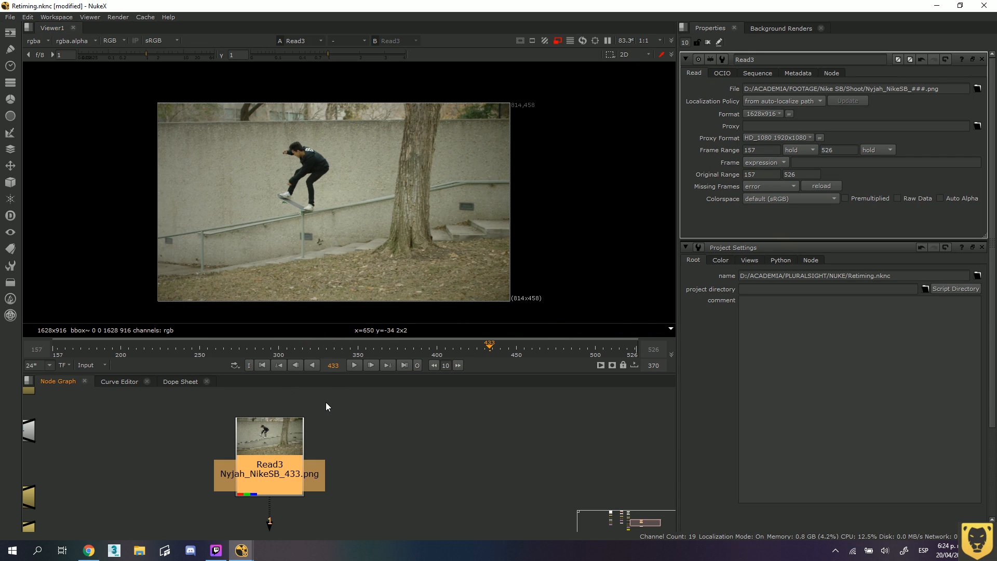
pyautogui.moveTo(330, 420)
pyautogui.mouseDown(button='middle')
pyautogui.moveTo(329, 393)
pyautogui.moveTo(327, 437)
pyautogui.mouseUp(button='middle')
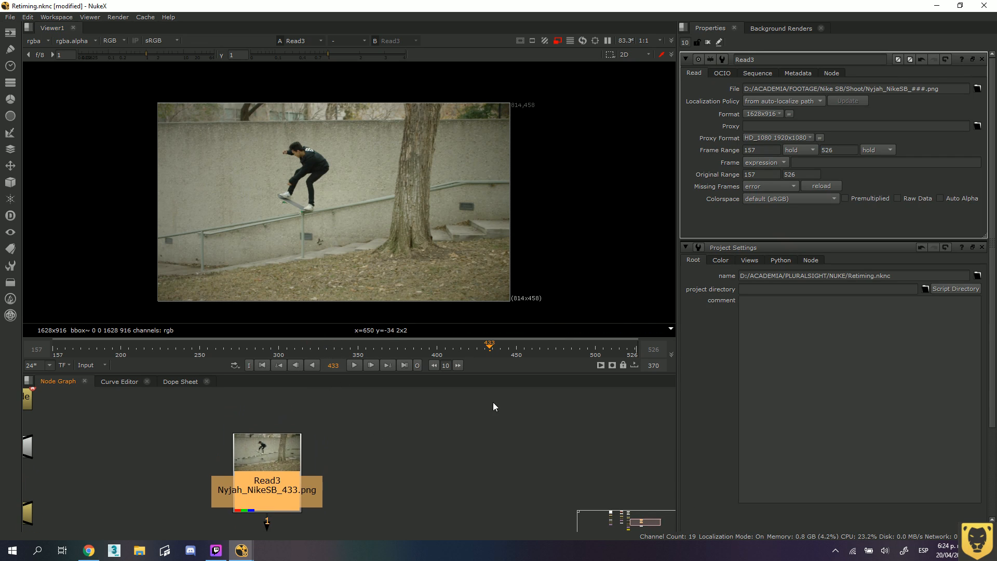
pyautogui.doubleClick(757, 150)
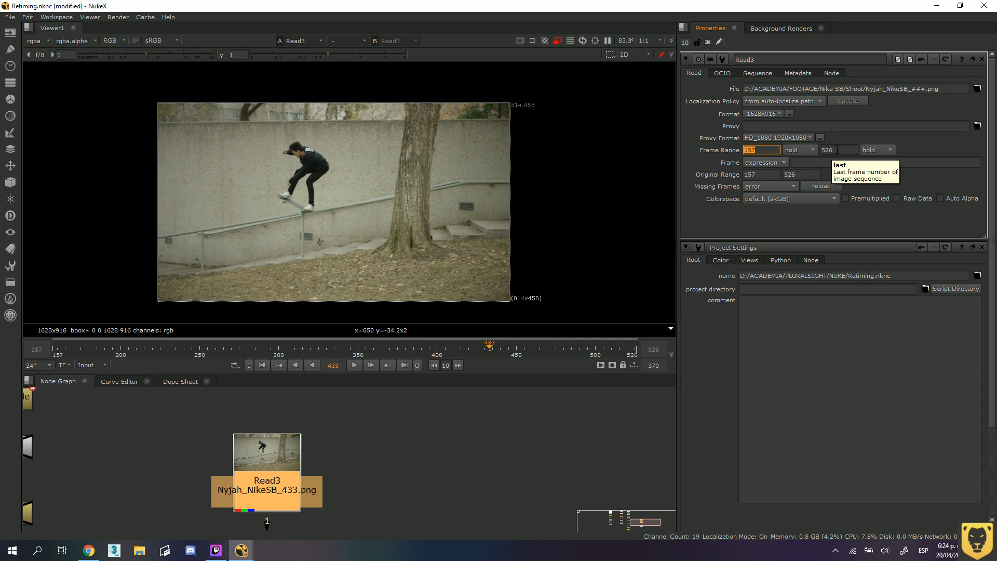
pyautogui.scroll(-3, 315, 395)
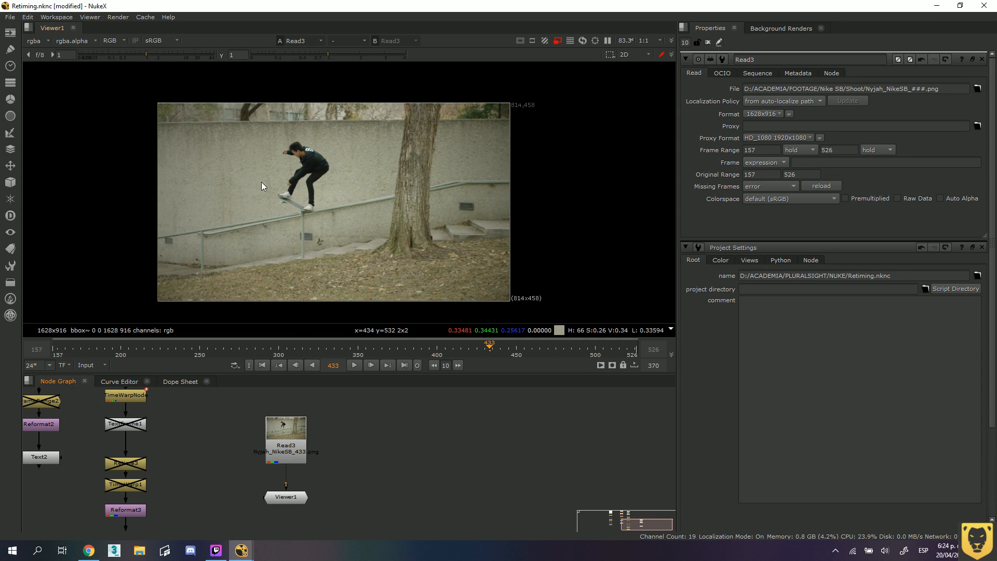
# Delete the Read3 node that feeds Viewer1 from the node graph.
pyautogui.moveTo(260, 182); pyautogui.dragTo(276, 169, button='middle')
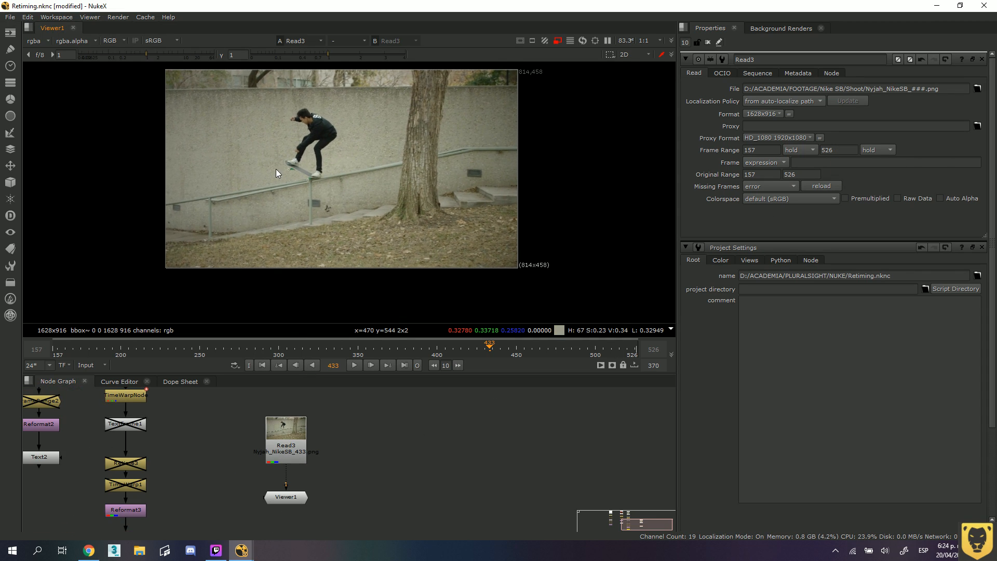
pyautogui.click(282, 420)
pyautogui.press('Delete')
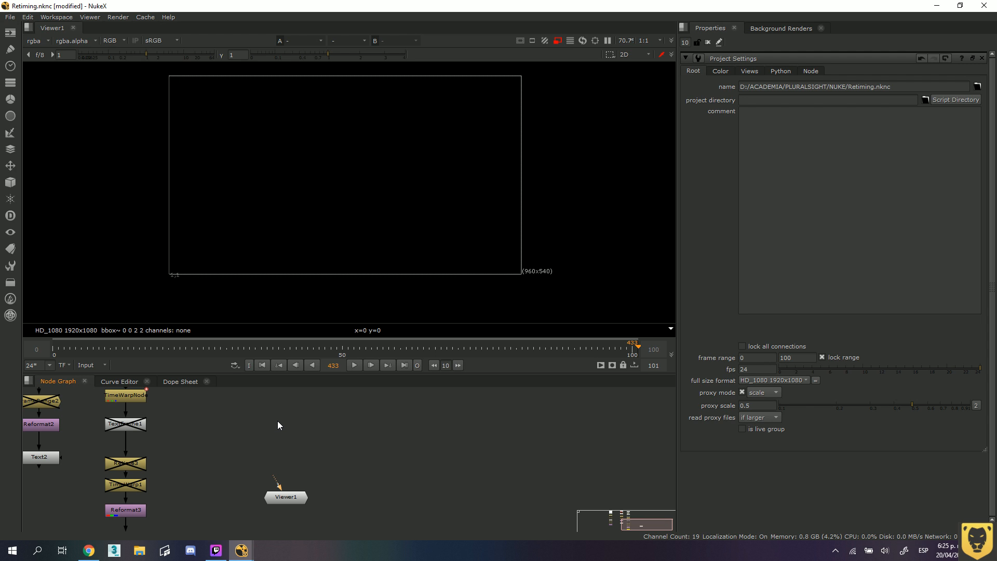
# Import the Nyjah_NikeSB_###.png 157-526 footage with a Read node, keeping the files grouped as a sequence.
pyautogui.press('r')
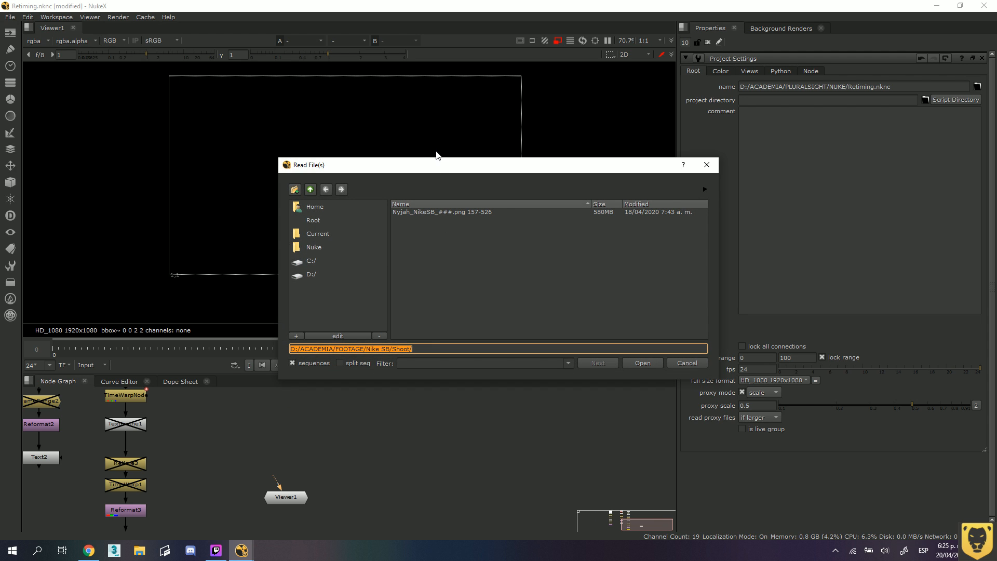
pyautogui.press('Escape')
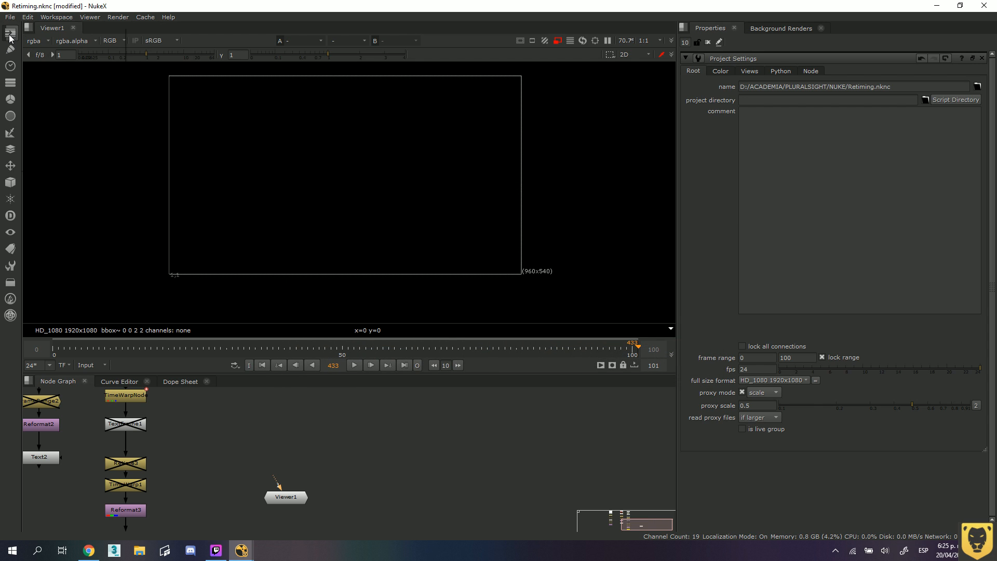
pyautogui.click(9, 35)
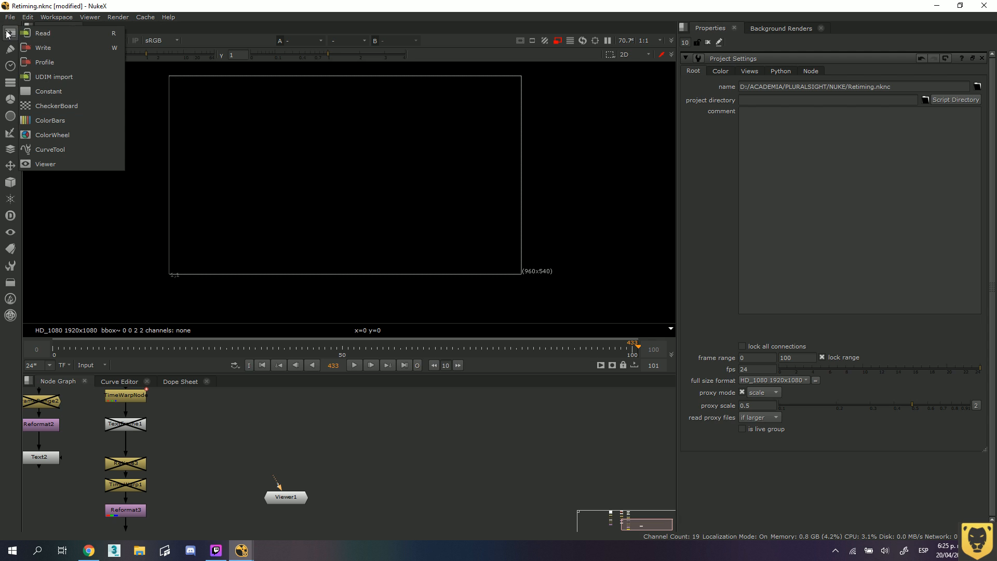
pyautogui.click(57, 35)
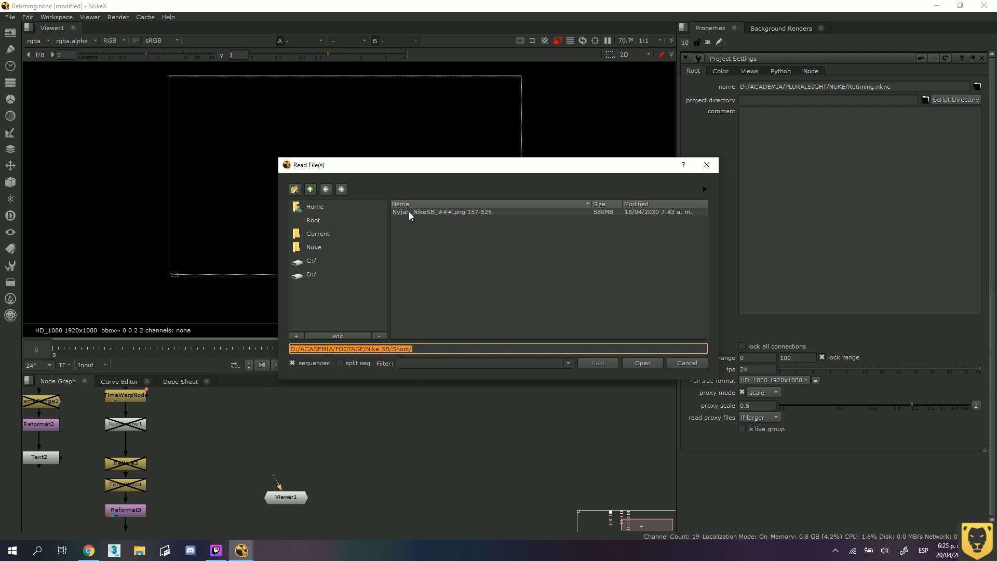
pyautogui.click(410, 211)
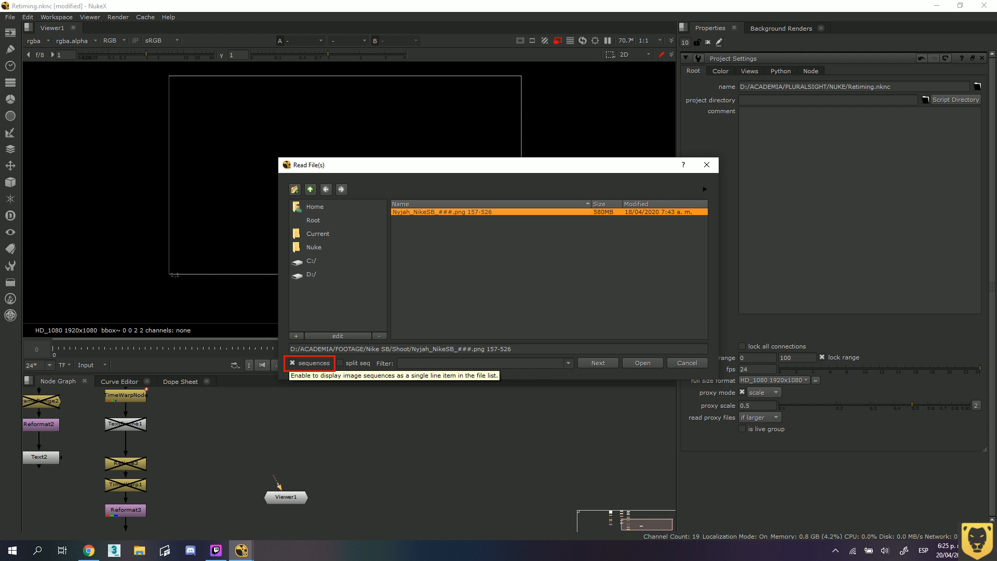
pyautogui.click(292, 364)
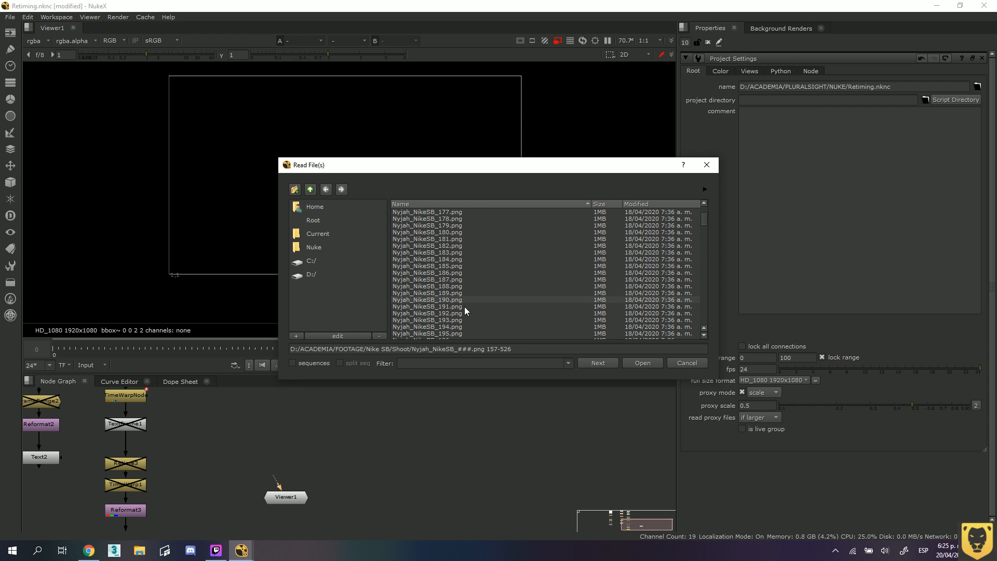
pyautogui.click(294, 363)
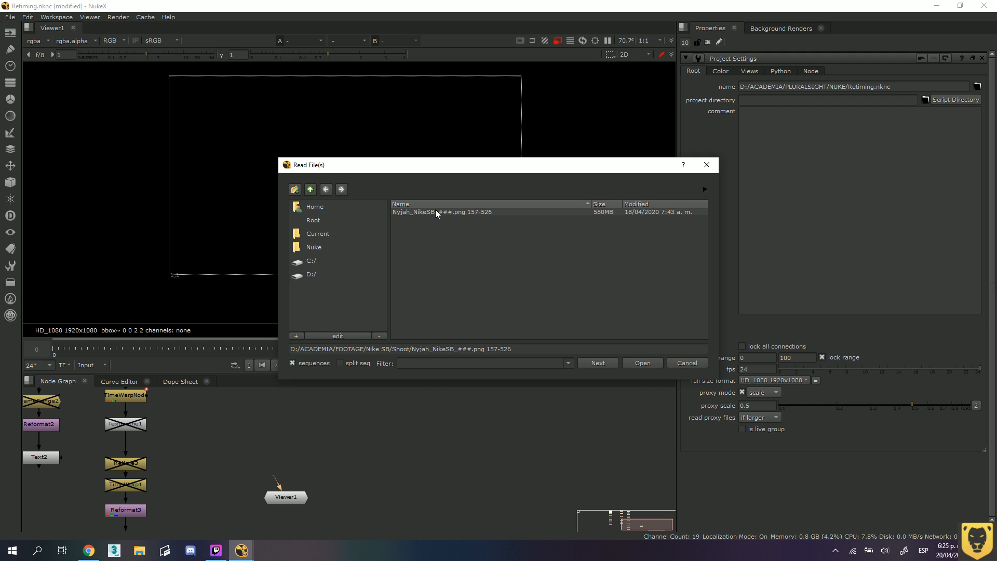
pyautogui.click(435, 213)
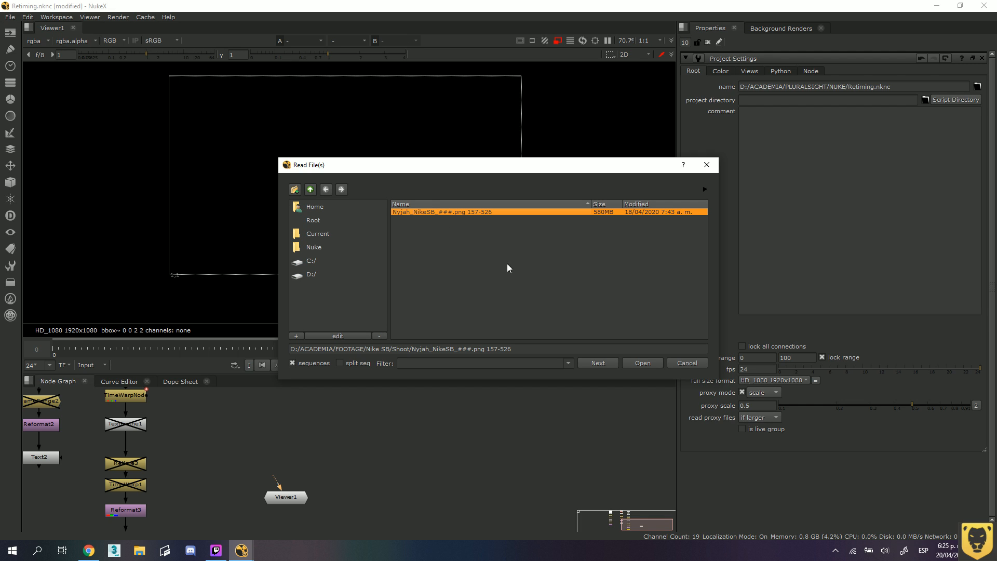
pyautogui.click(641, 363)
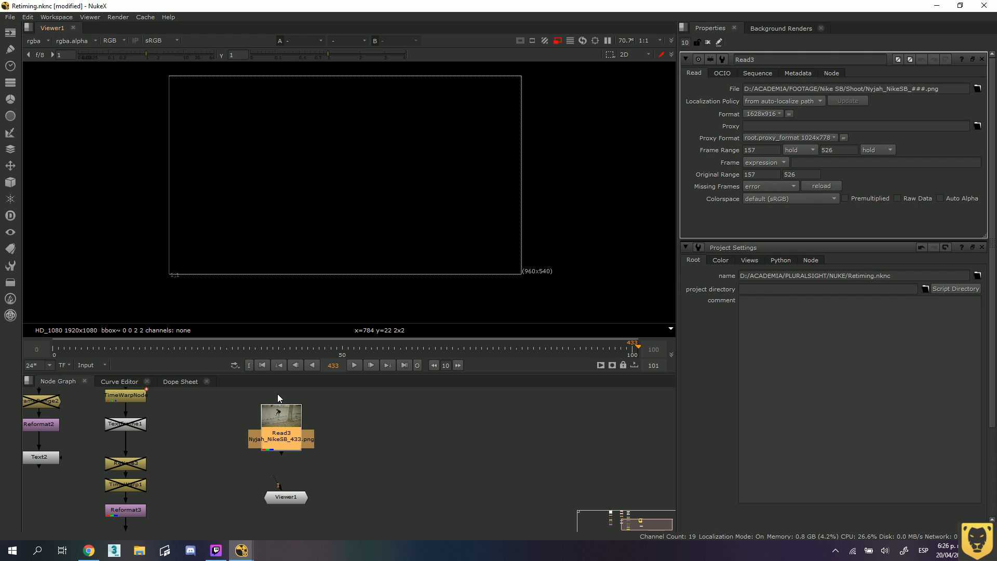
# Connect the new Read node's output to Viewer1 and align the node above it.
pyautogui.moveTo(281, 456); pyautogui.dragTo(285, 499)
pyautogui.moveTo(288, 434)
pyautogui.mouseDown()
pyautogui.moveTo(315, 440)
pyautogui.moveTo(289, 434)
pyautogui.mouseUp()
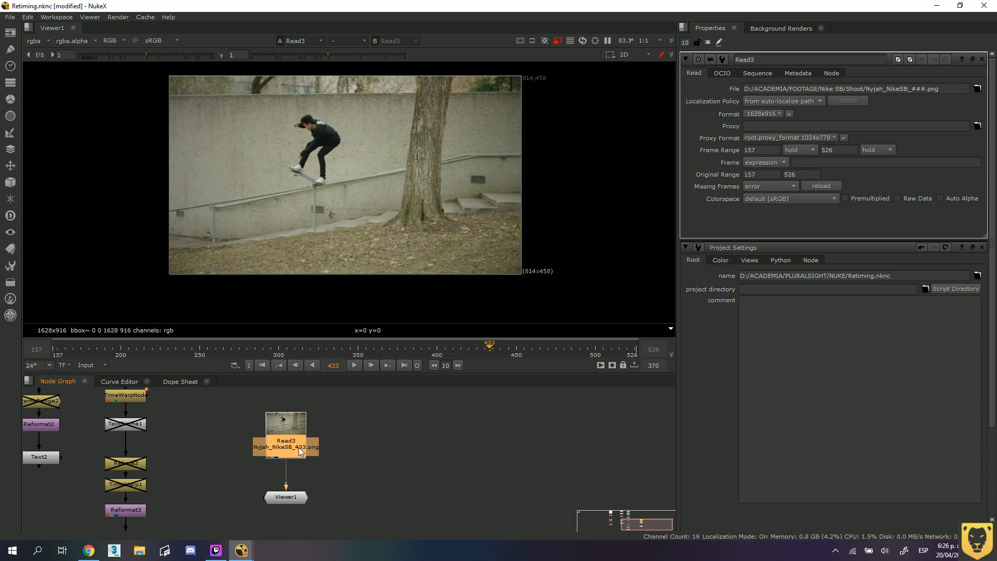
# Open the project settings and set the viewer's timeline range to Global.
pyautogui.press('s')
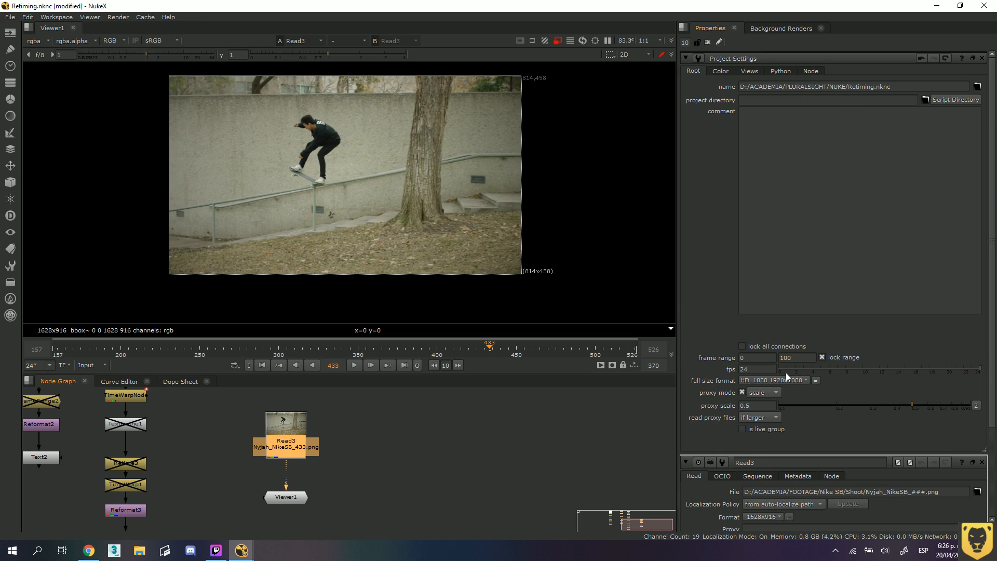
pyautogui.click(96, 364)
pyautogui.click(86, 375)
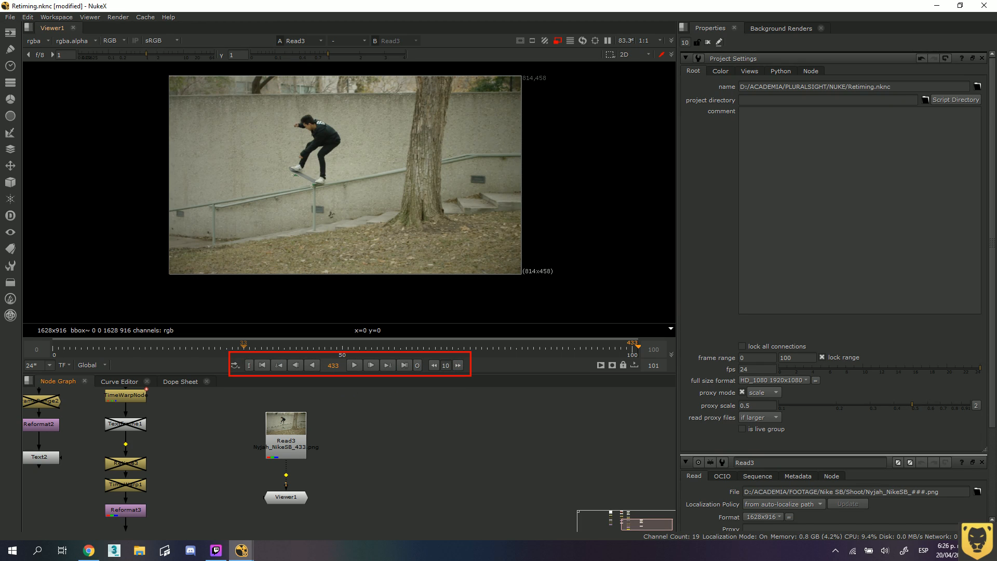
# Play the clip forward, stop it, and advance the playhead one frame at a time.
pyautogui.click(355, 365)
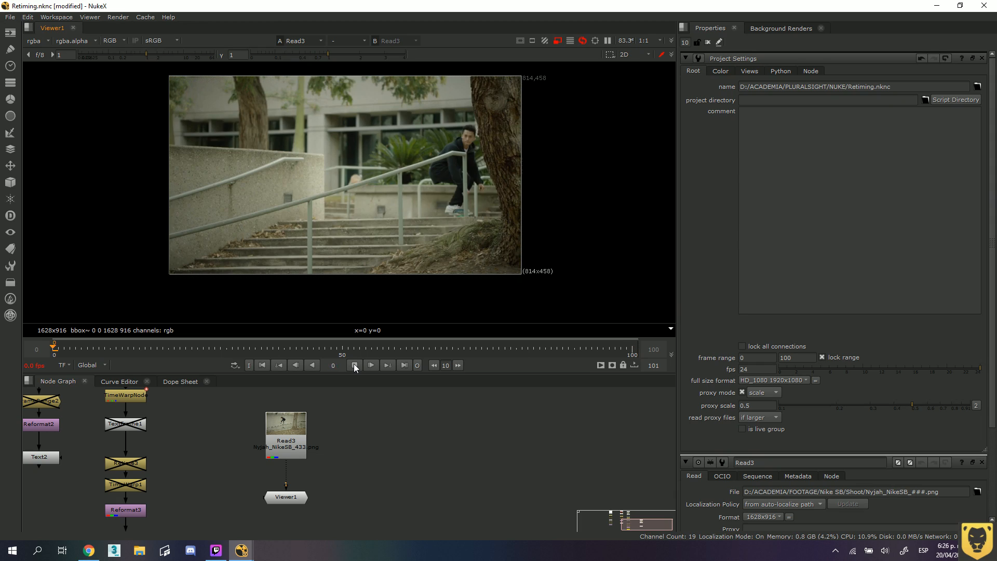
pyautogui.click(354, 365)
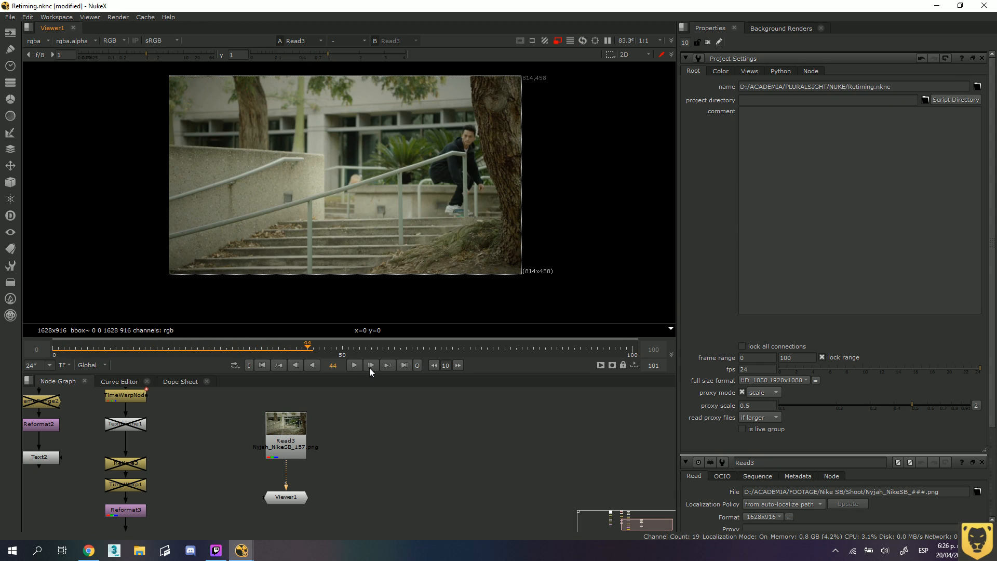
pyautogui.click(372, 365)
pyautogui.click(372, 365)
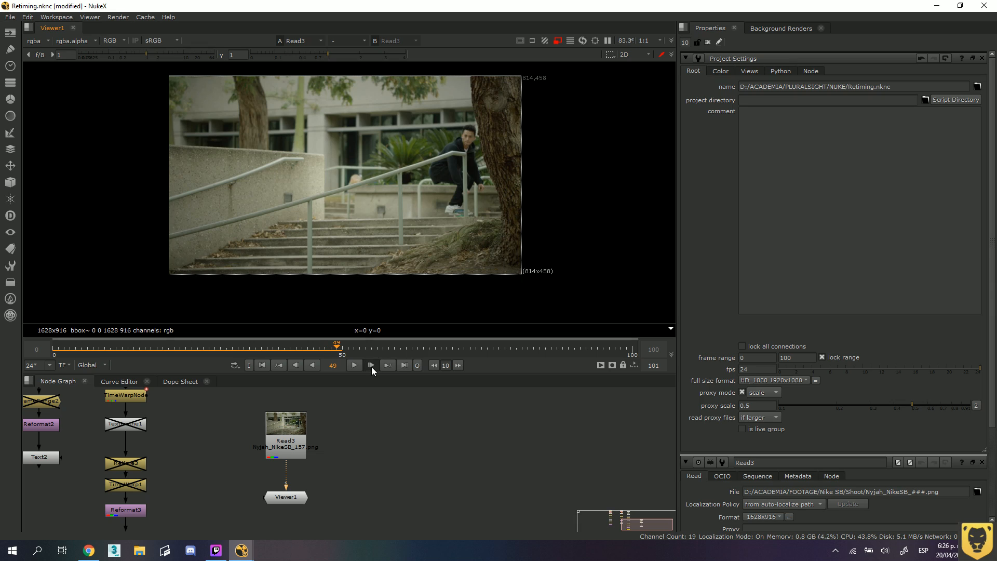
pyautogui.click(372, 365)
# Play the clip in reverse, stop it, and jump between the previous and next keyframes and the first frame.
pyautogui.click(313, 365)
pyautogui.click(307, 366)
pyautogui.click(281, 363)
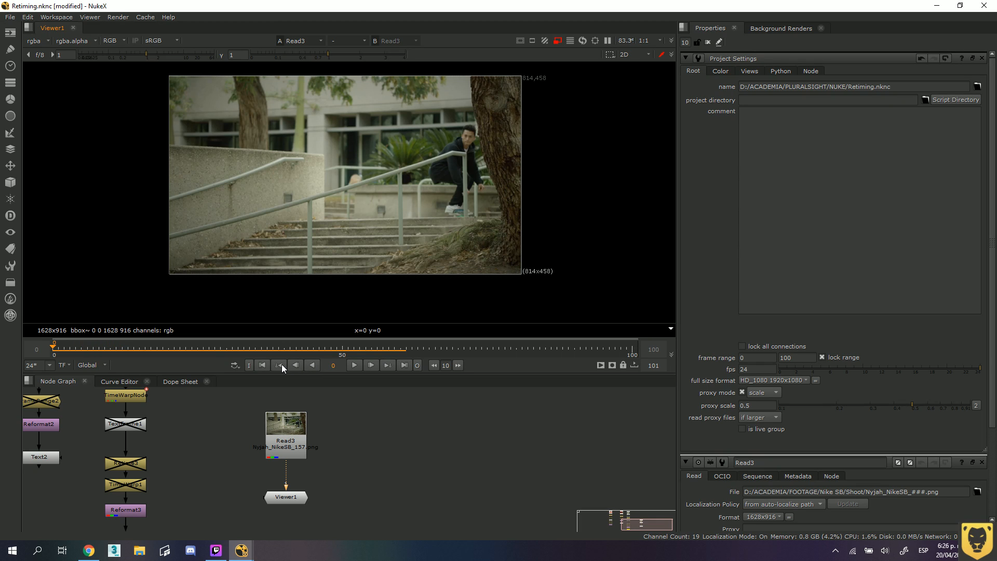
pyautogui.click(388, 365)
pyautogui.click(263, 365)
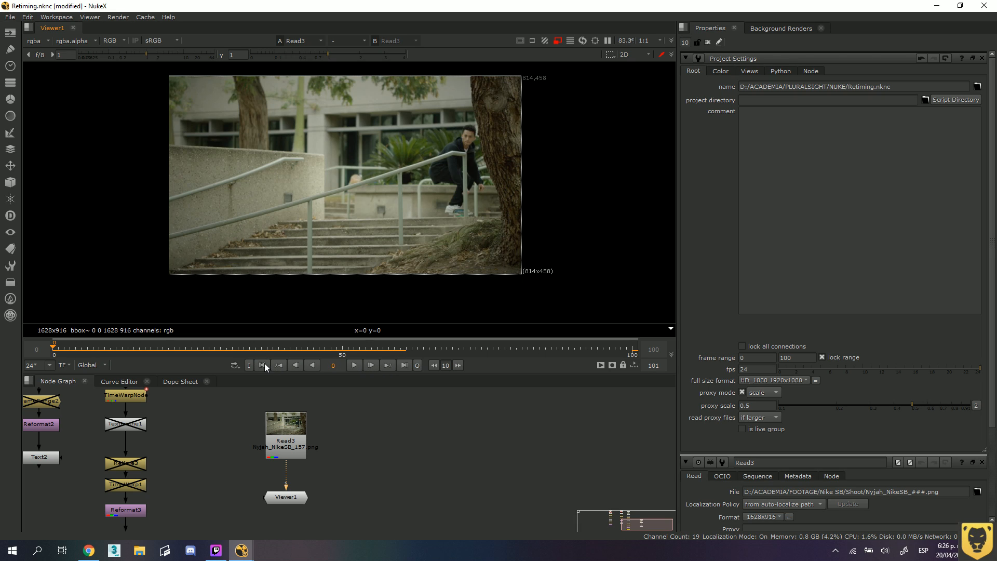
# Jump to the last frame, skip back in 10-frame increments, and scrub the timeline towards its start.
pyautogui.click(404, 365)
pyautogui.click(434, 365)
pyautogui.click(434, 366)
pyautogui.click(435, 365)
pyautogui.click(434, 366)
pyautogui.click(434, 365)
pyautogui.click(434, 365)
pyautogui.moveTo(282, 346); pyautogui.dragTo(107, 349)
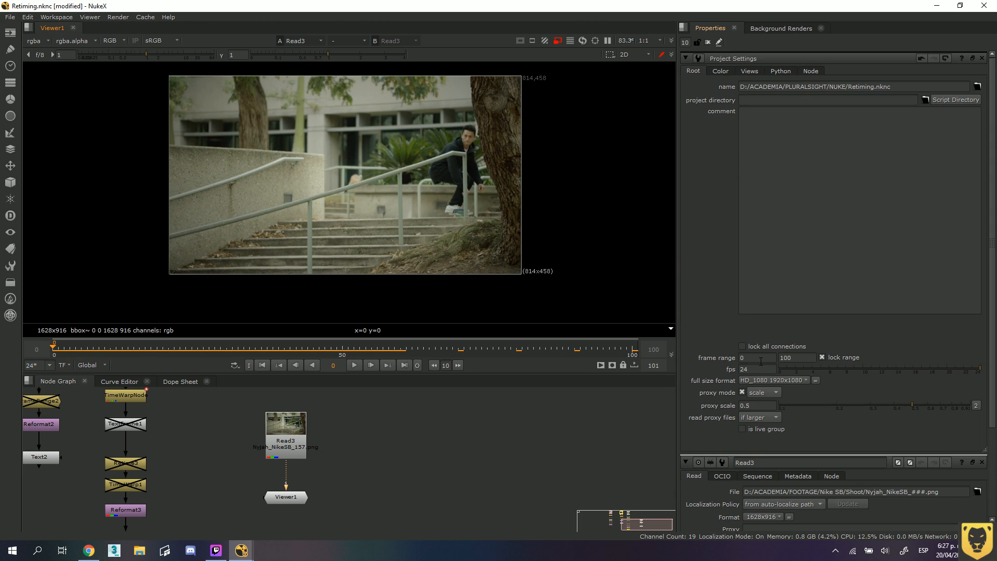
# Set the first frame of the project's frame range to 1.
pyautogui.click(744, 357)
pyautogui.write('1')
pyautogui.press('Return')
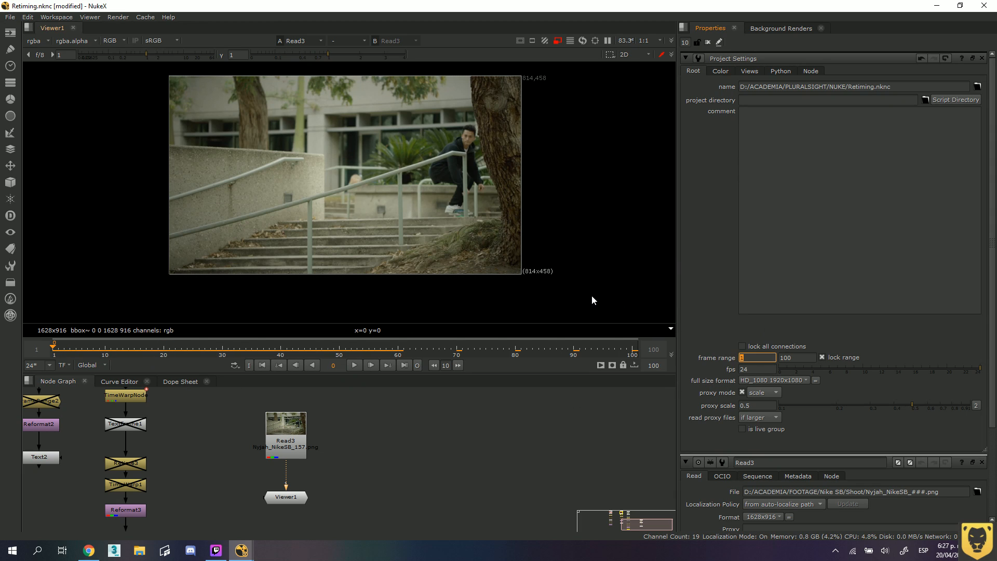
# Play and stop the clip, and check the starting frame of the sequence in the Read3 node's properties.
pyautogui.click(352, 365)
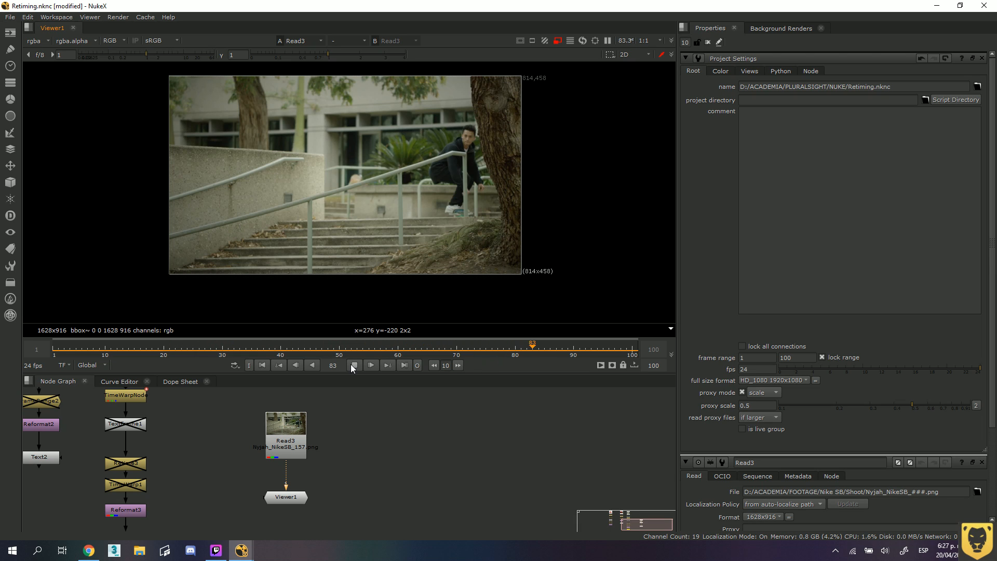
pyautogui.doubleClick(288, 425)
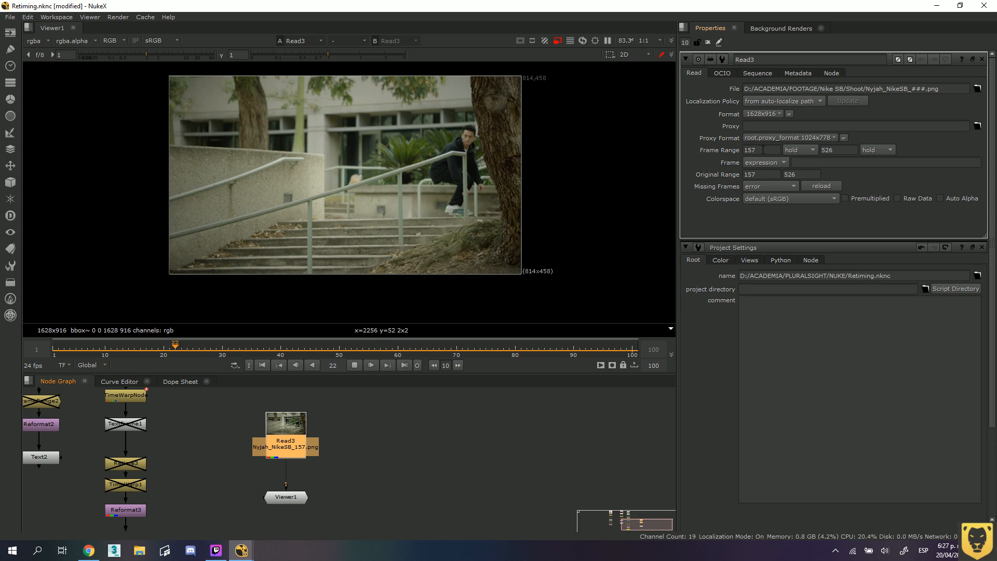
pyautogui.click(353, 366)
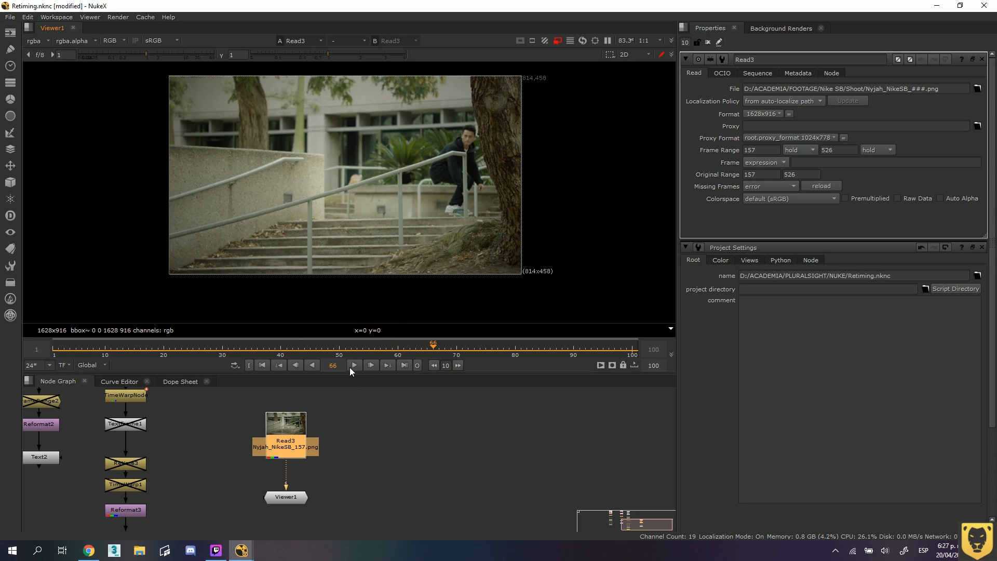
pyautogui.doubleClick(761, 151)
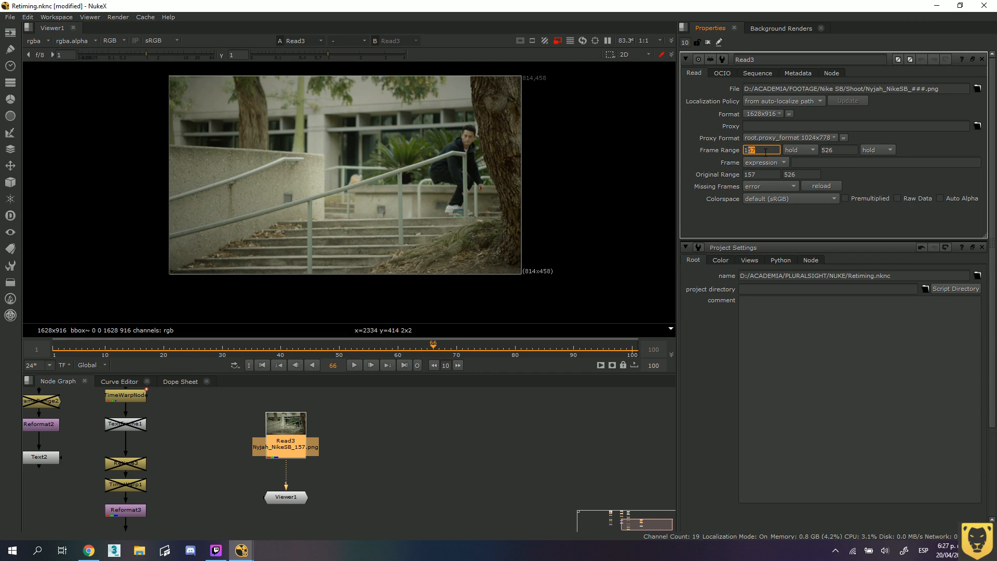
pyautogui.press('Tab')
pyautogui.click(403, 417)
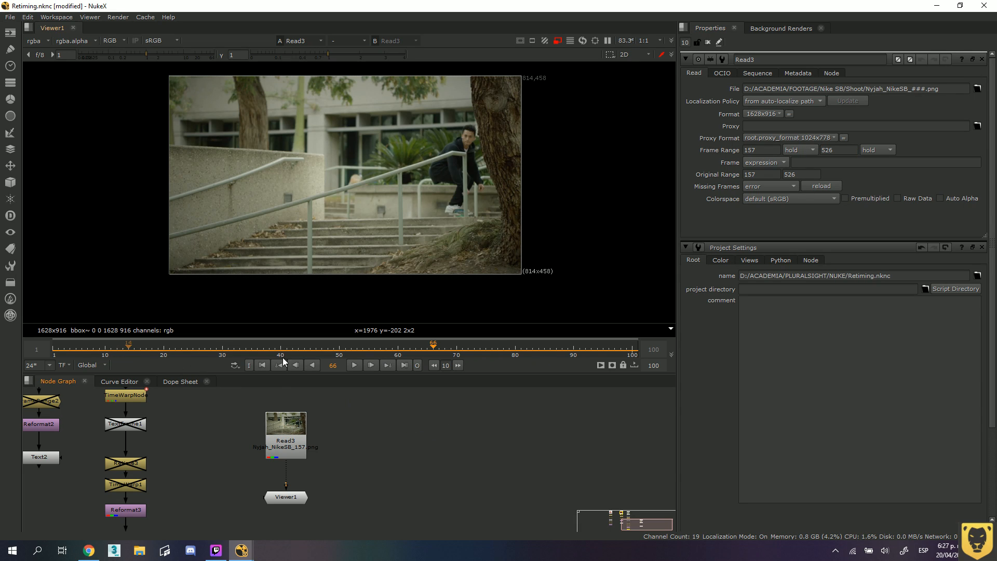
# Scrub the timeline to frame 100 and highlight the frame-number padding and extension in Read3's file path.
pyautogui.moveTo(436, 348); pyautogui.dragTo(632, 334)
pyautogui.moveTo(946, 91); pyautogui.dragTo(922, 91)
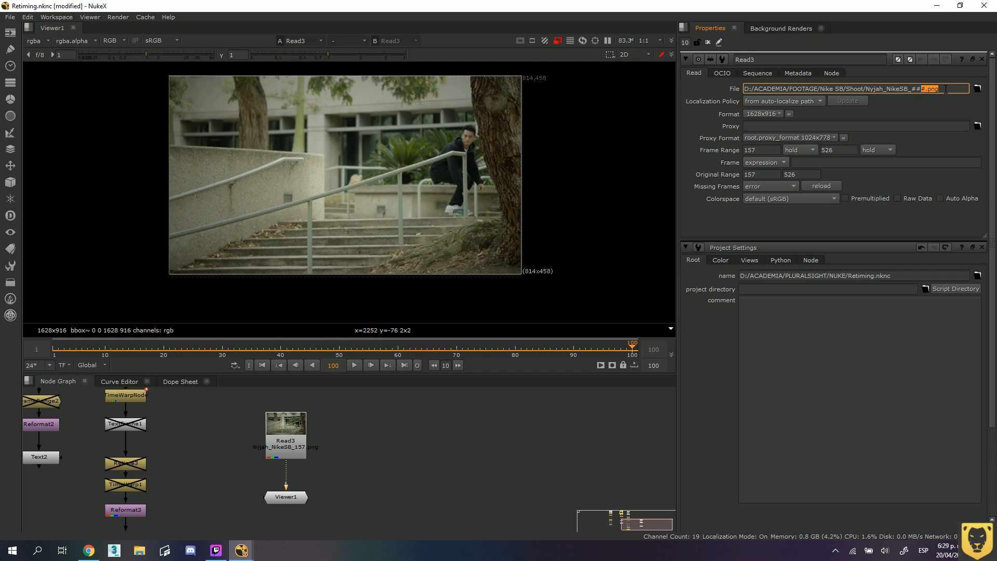
pyautogui.moveTo(941, 90); pyautogui.dragTo(927, 90)
# Play and stop the clip, and bring up the project settings.
pyautogui.click(354, 366)
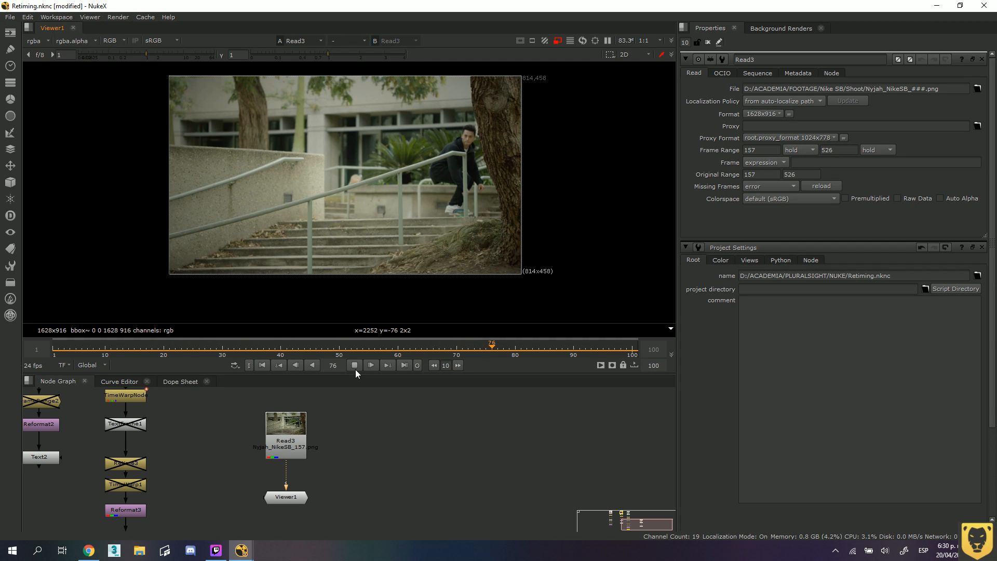
pyautogui.click(356, 367)
pyautogui.press('s')
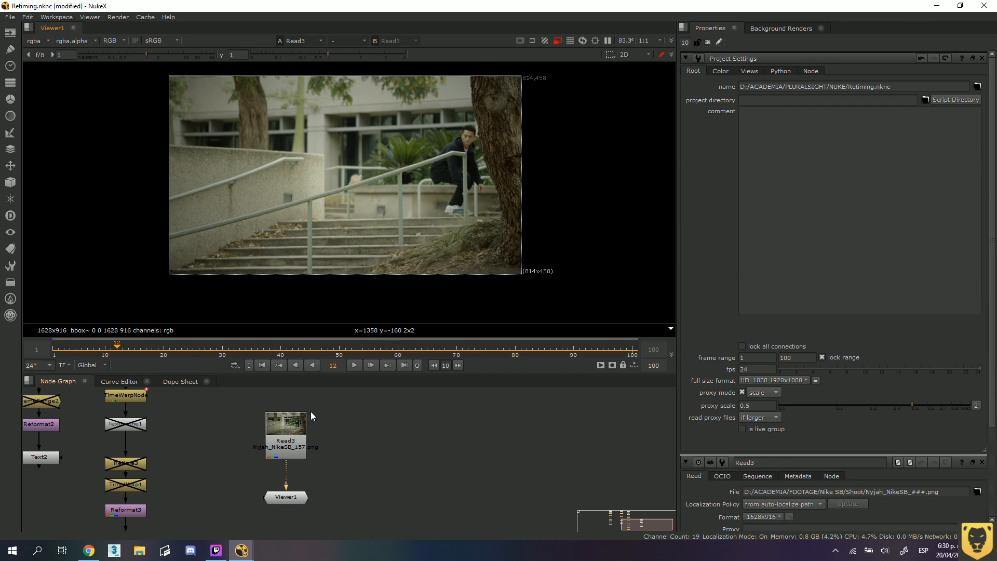
# Set the timeline range to Input, preview the clip's playback, and scrub to frame 421.
pyautogui.click(101, 364)
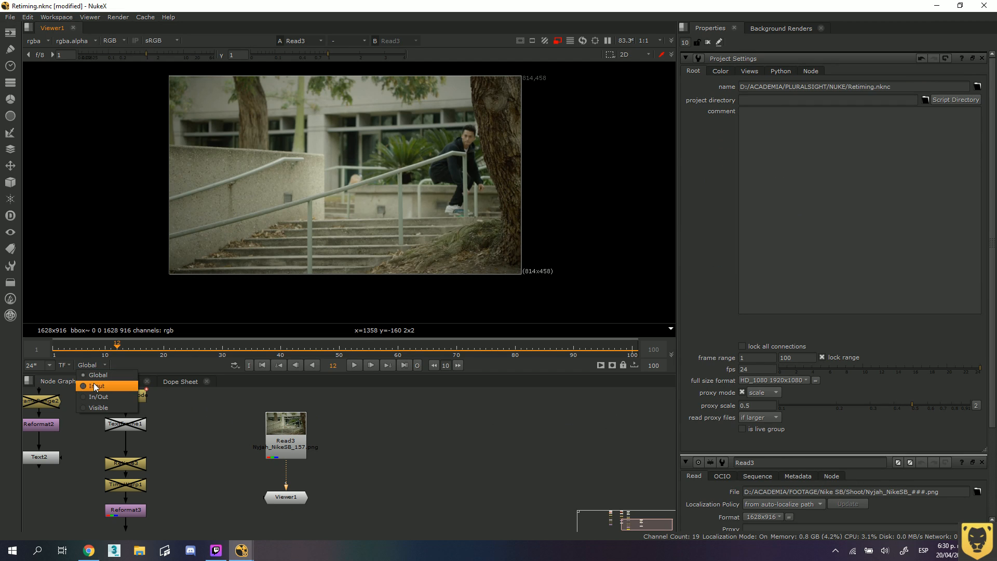
pyautogui.click(94, 379)
pyautogui.click(356, 365)
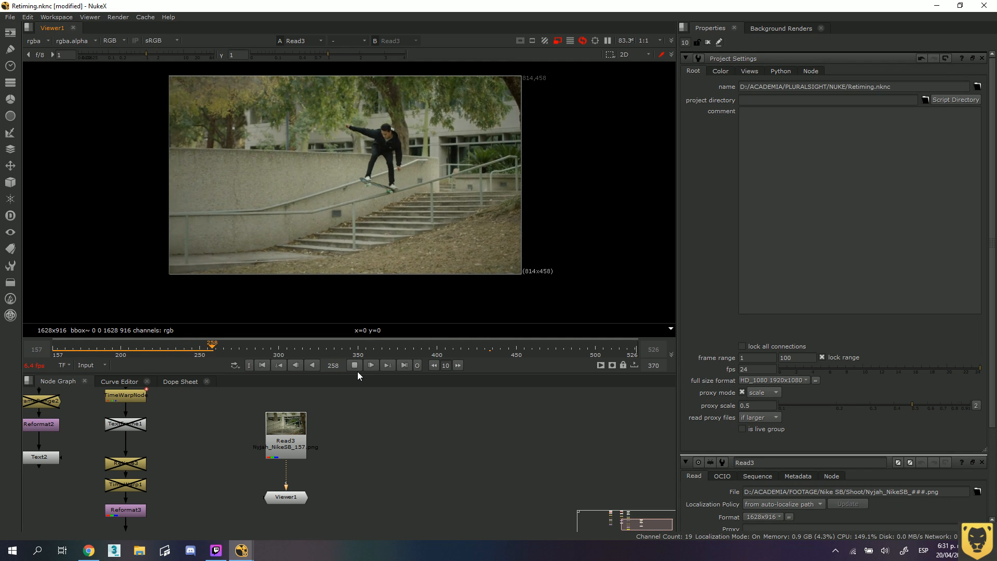
pyautogui.click(355, 366)
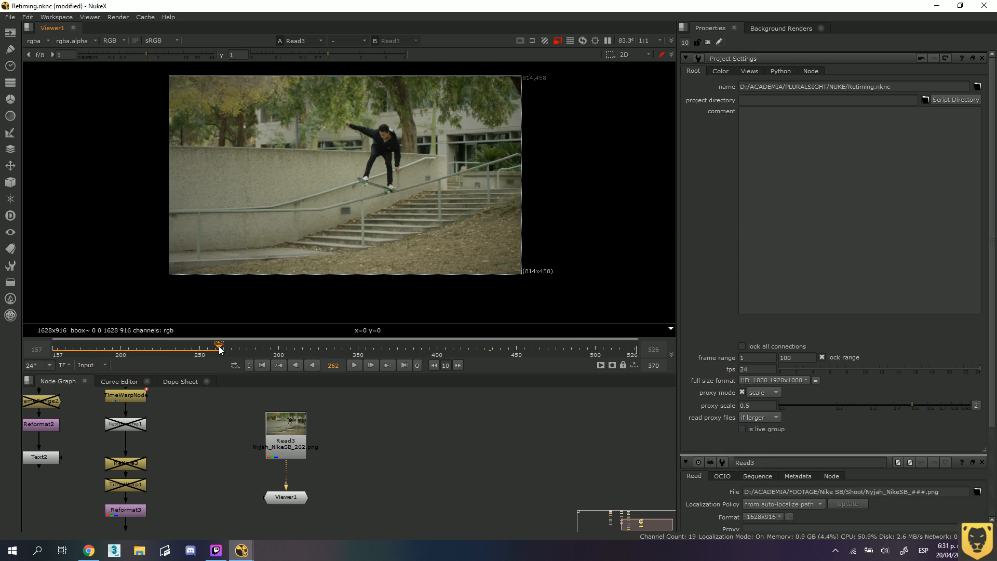
pyautogui.moveTo(218, 347); pyautogui.dragTo(466, 347)
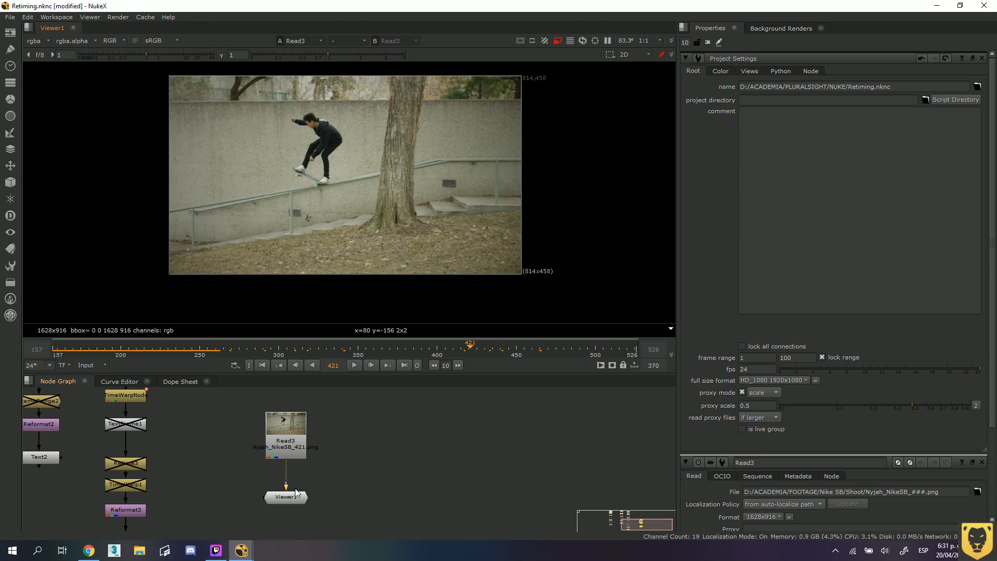
# Disconnect Viewer1 from Read3, and reconnect it with the viewer node placed slightly lower.
pyautogui.moveTo(286, 474); pyautogui.dragTo(287, 475)
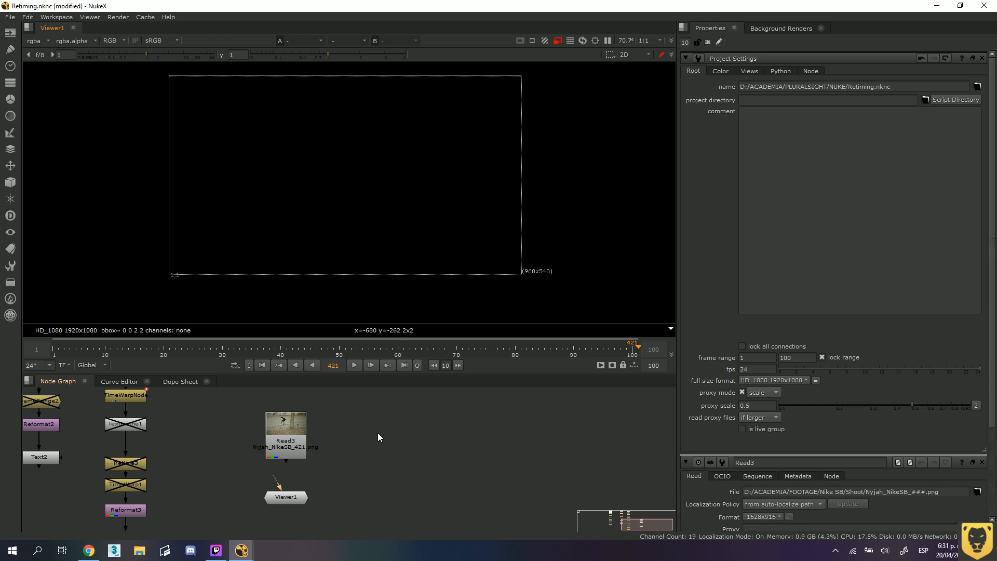
pyautogui.moveTo(285, 474); pyautogui.dragTo(287, 499)
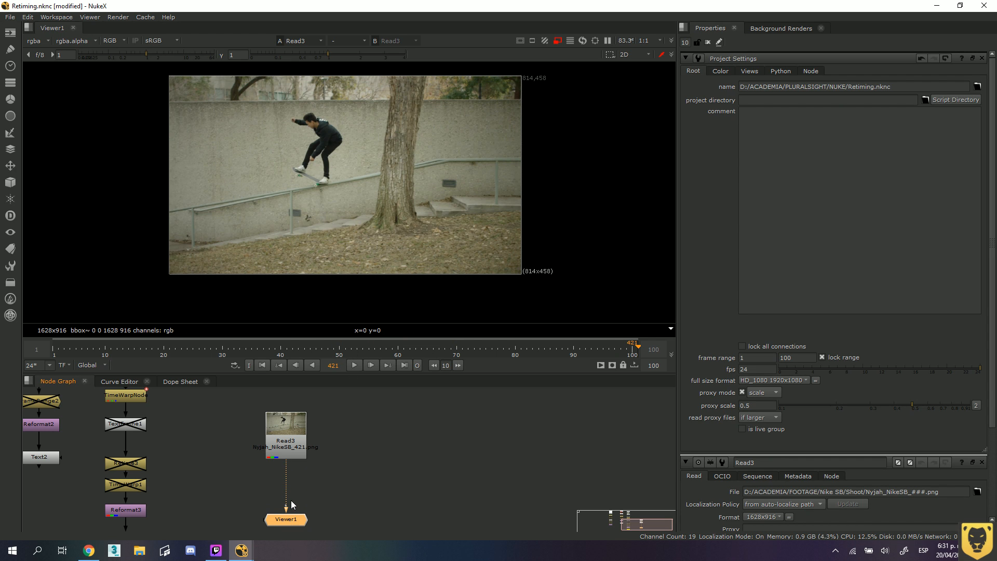
# Set Read3's proxy format to HD_1080 1920x1080 and nudge the node slightly upward in the node graph.
pyautogui.doubleClick(289, 445)
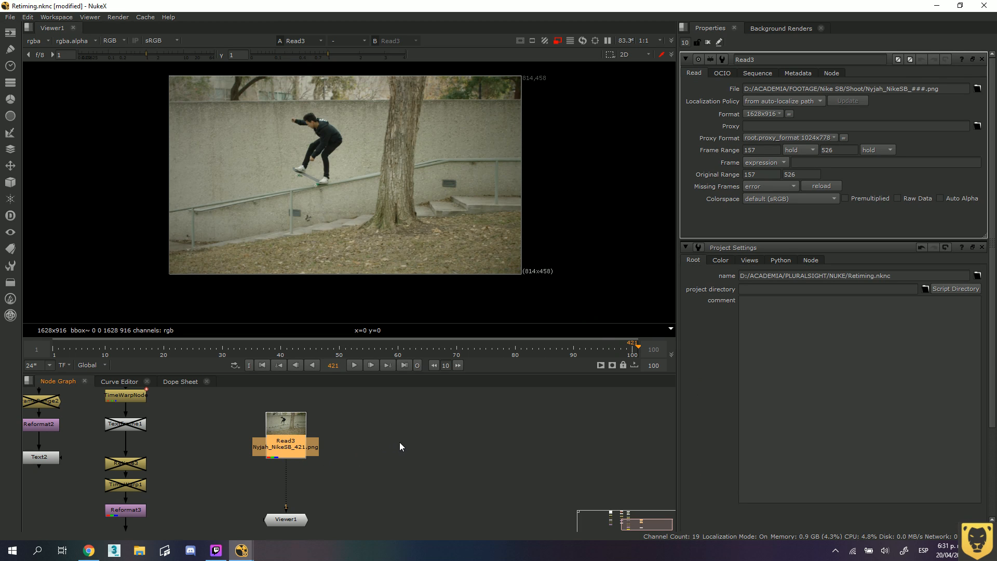
pyautogui.click(832, 138)
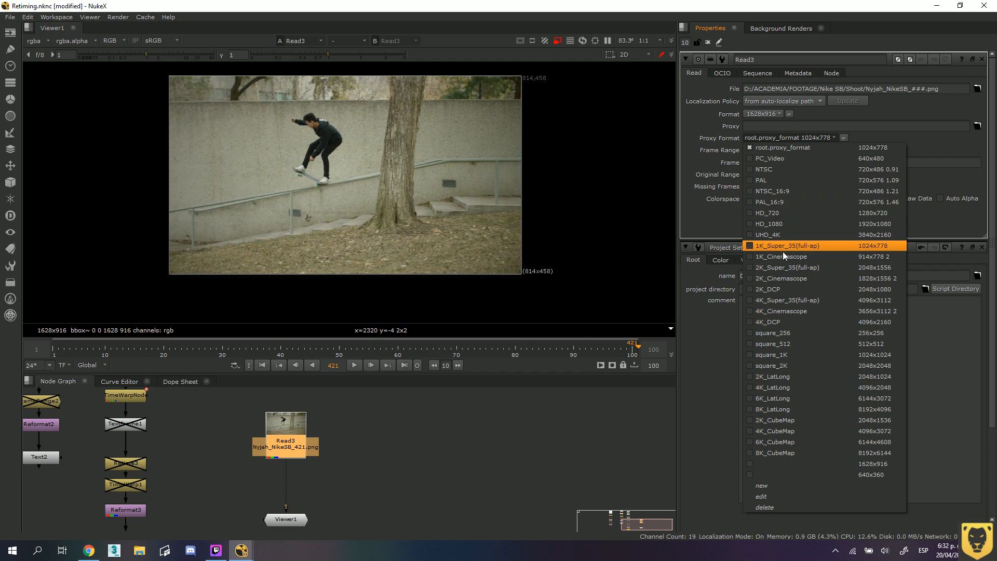
pyautogui.click(781, 224)
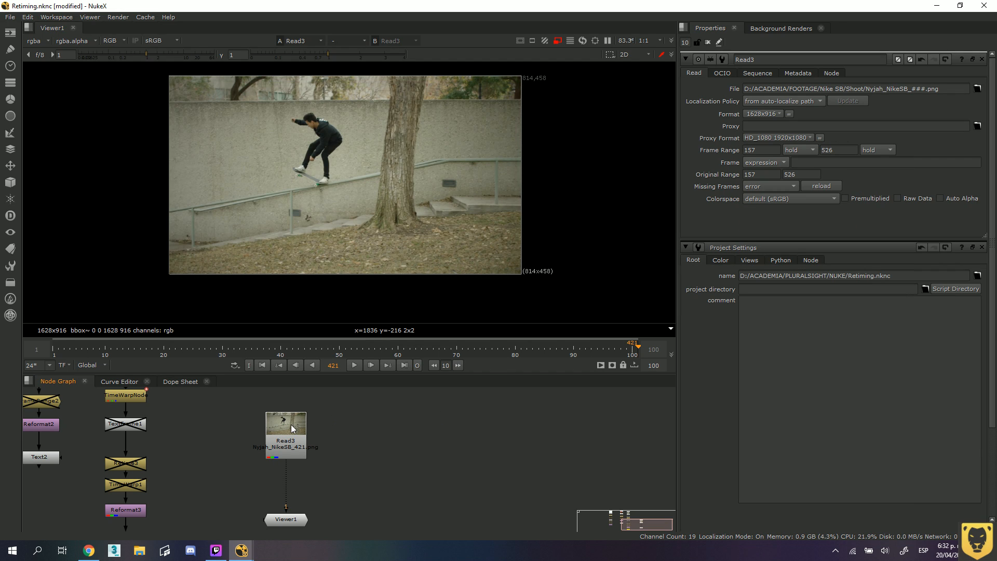
pyautogui.moveTo(291, 426); pyautogui.dragTo(295, 423)
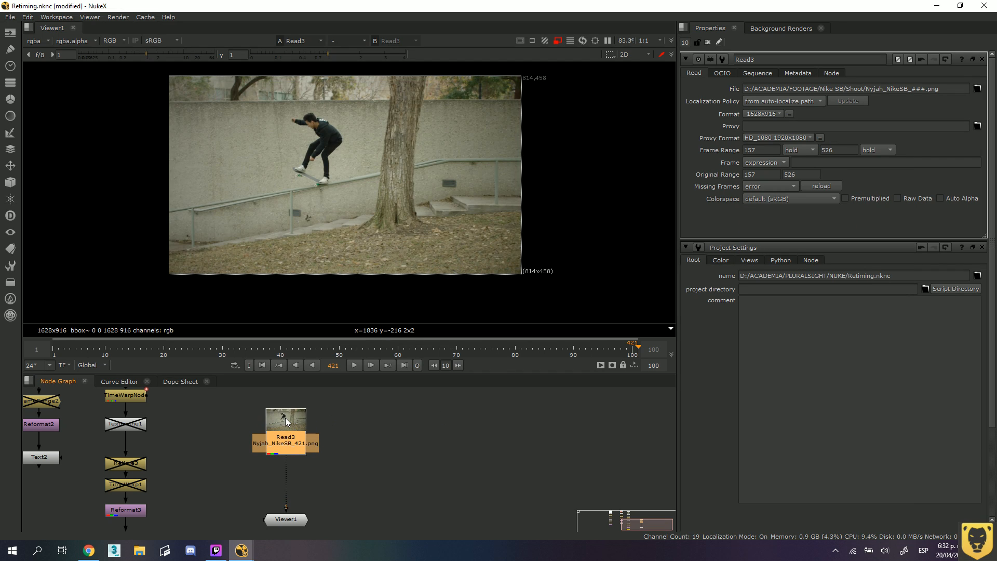
pyautogui.click(368, 457)
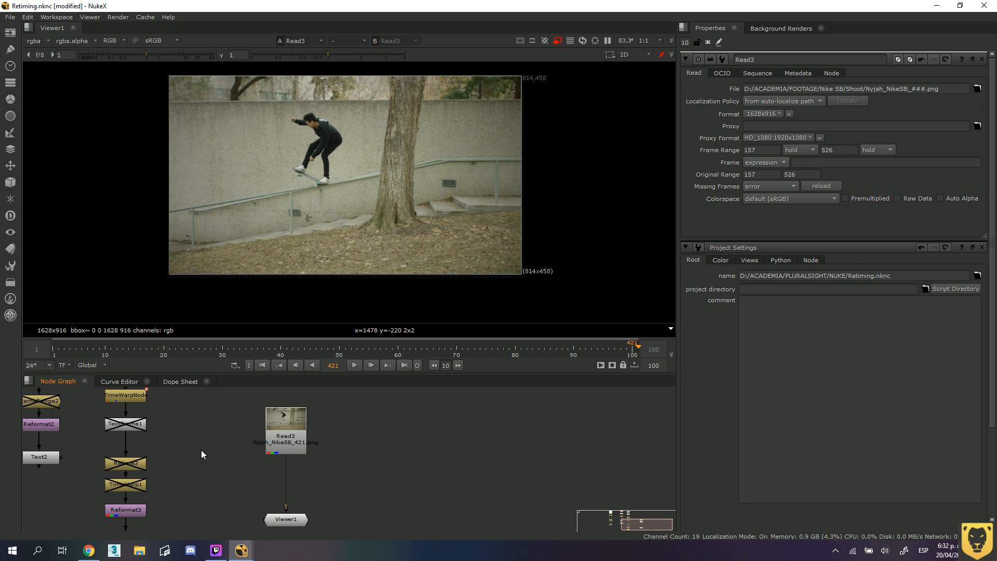
# Survey the node graph, examining the Read1, Read2 and Read4 retiming branches and the Read3 to Viewer1 connection.
pyautogui.scroll(-1, 191, 413)
pyautogui.moveTo(199, 419); pyautogui.dragTo(307, 464, button='middle')
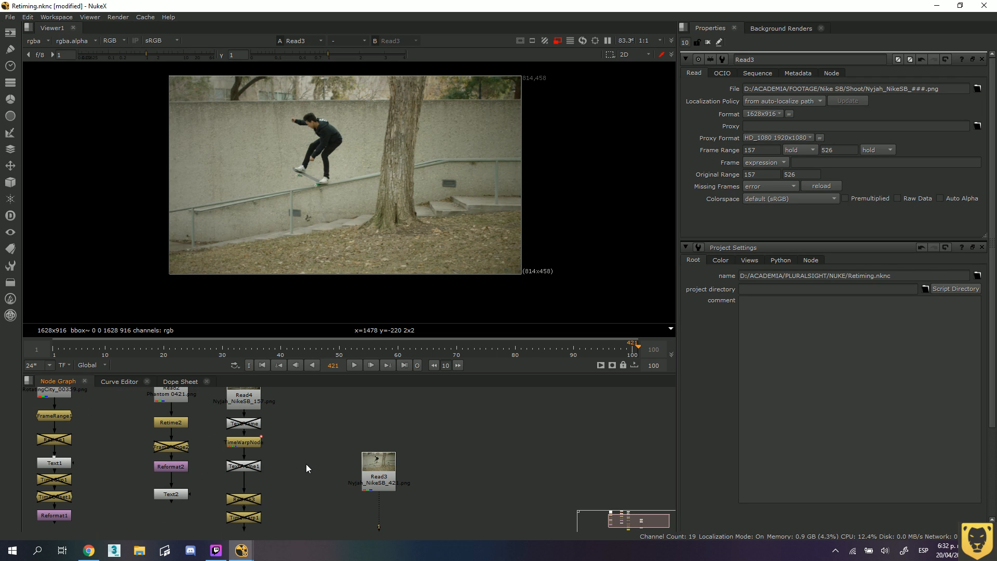
pyautogui.scroll(-1, 306, 463)
pyautogui.scroll(-1, 302, 476)
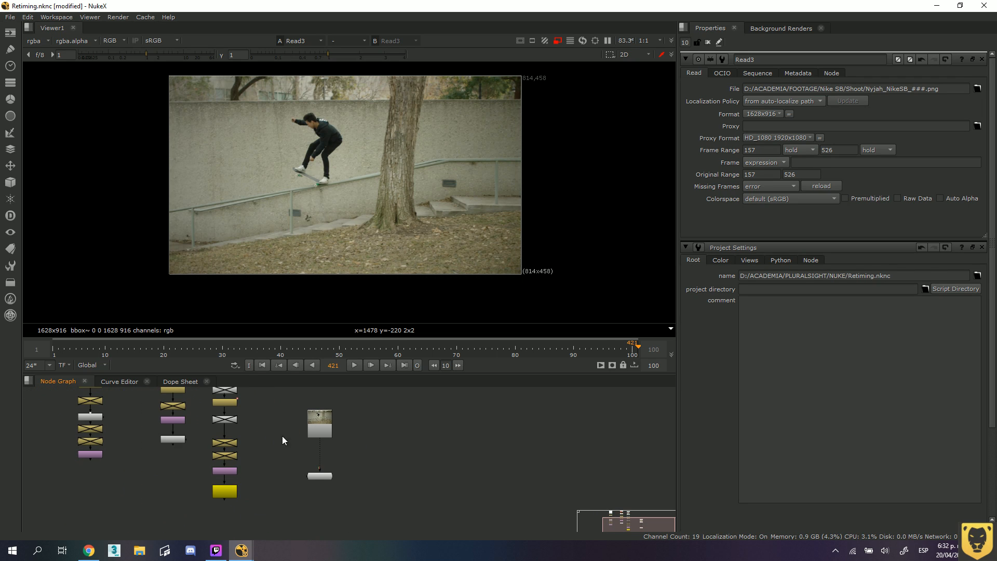
pyautogui.moveTo(282, 441); pyautogui.dragTo(362, 470, button='middle')
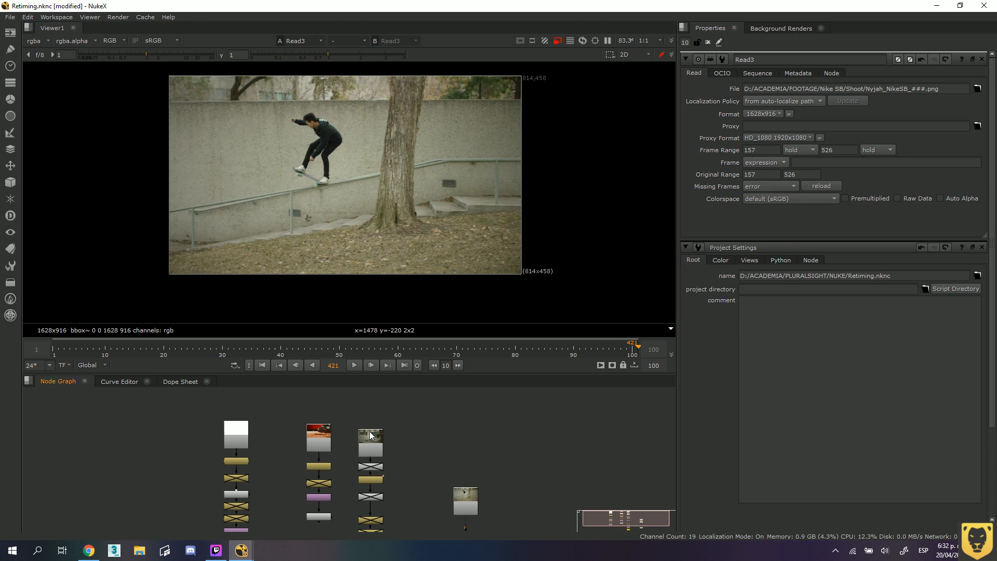
pyautogui.scroll(4, 398, 478)
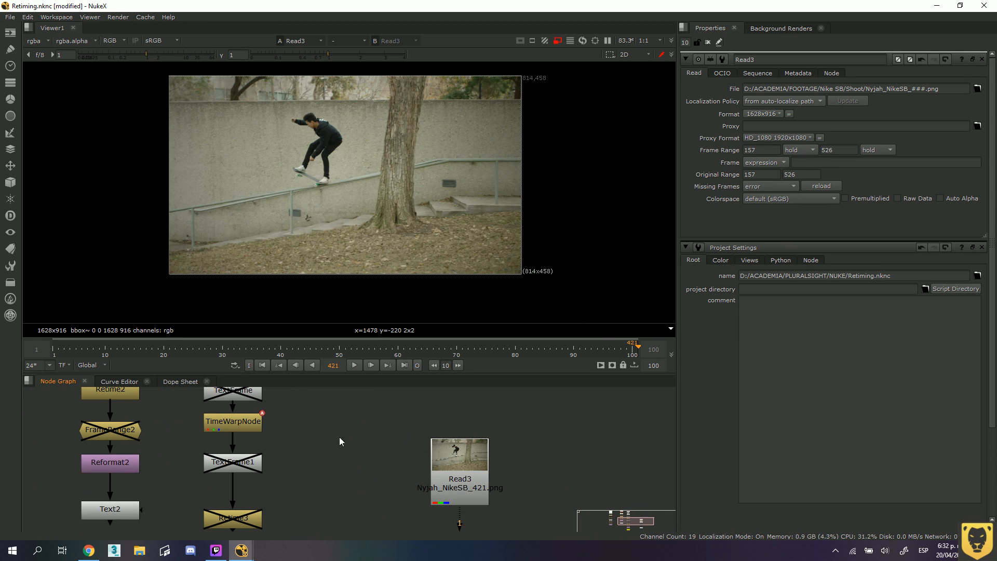
pyautogui.scroll(-2, 339, 437)
pyautogui.moveTo(297, 430); pyautogui.dragTo(336, 473, button='middle')
pyautogui.moveTo(317, 439); pyautogui.dragTo(326, 467, button='middle')
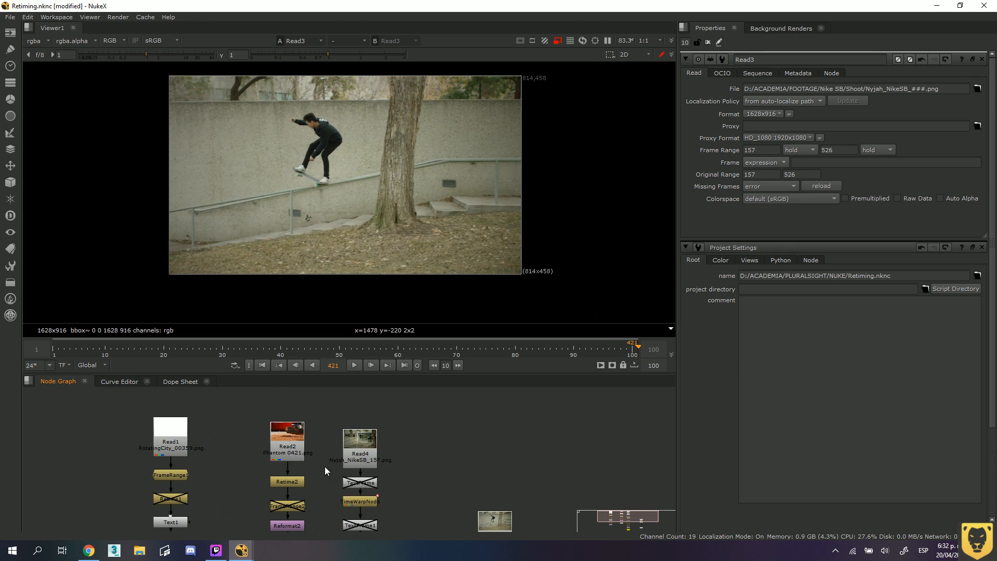
pyautogui.press('f')
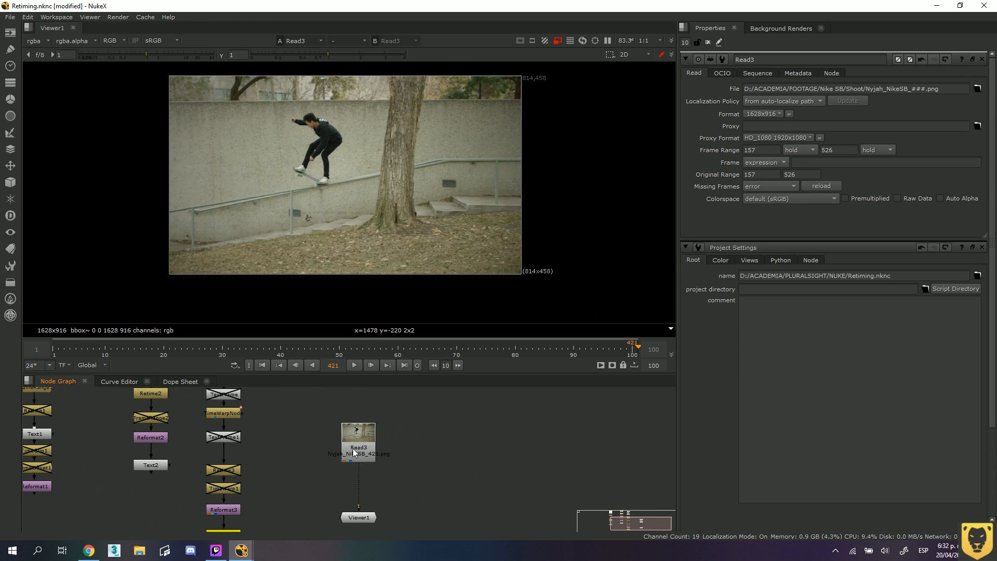
pyautogui.scroll(2, 300, 435)
pyautogui.moveTo(341, 456); pyautogui.dragTo(276, 435, button='middle')
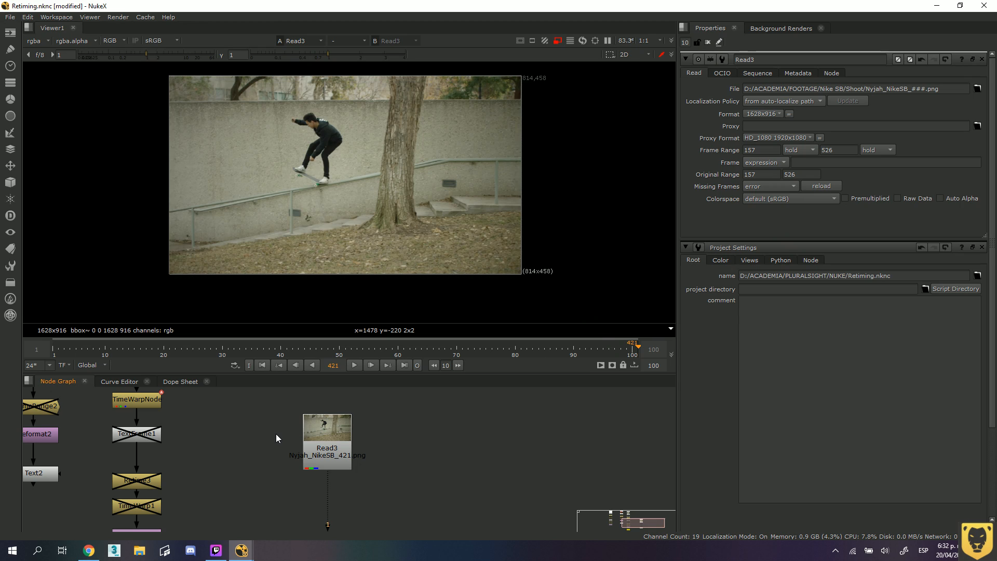
pyautogui.moveTo(205, 426); pyautogui.dragTo(117, 405, button='middle')
pyautogui.moveTo(301, 450); pyautogui.dragTo(437, 436, button='middle')
pyautogui.moveTo(378, 421); pyautogui.dragTo(315, 431, button='middle')
pyautogui.moveTo(314, 431); pyautogui.dragTo(316, 459)
pyautogui.moveTo(351, 493); pyautogui.dragTo(351, 483, button='middle')
pyautogui.moveTo(372, 518); pyautogui.dragTo(338, 501)
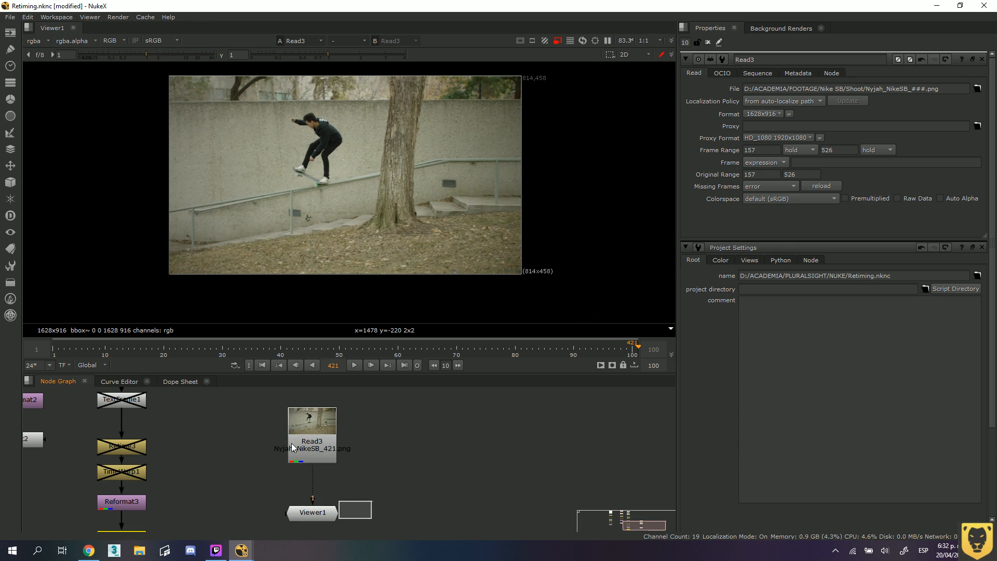
# Move Viewer1 slightly lower beneath Read3, and highlight the first-frame value of Read3's frame range.
pyautogui.click(330, 430)
pyautogui.click(437, 471)
pyautogui.click(331, 432)
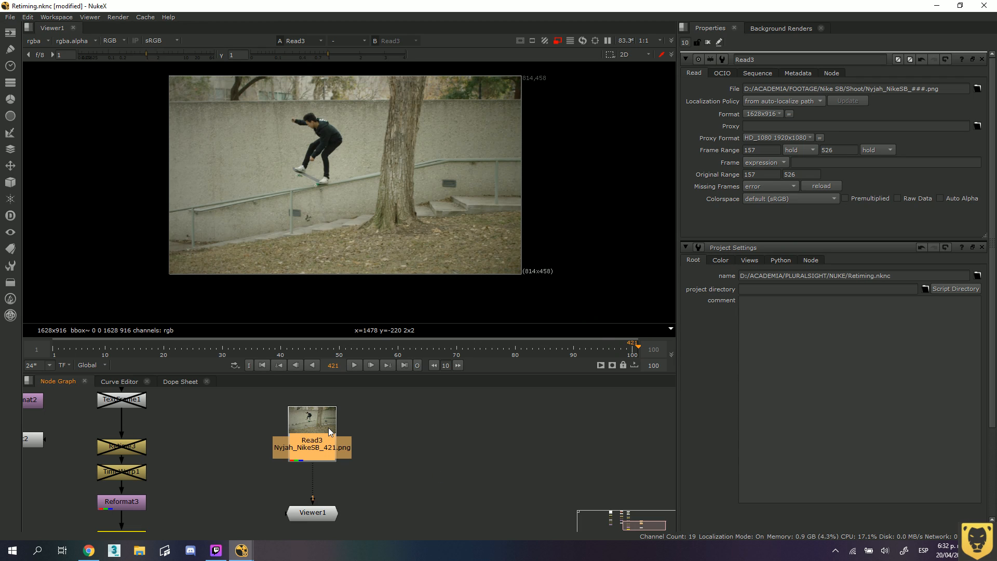
pyautogui.doubleClick(331, 432)
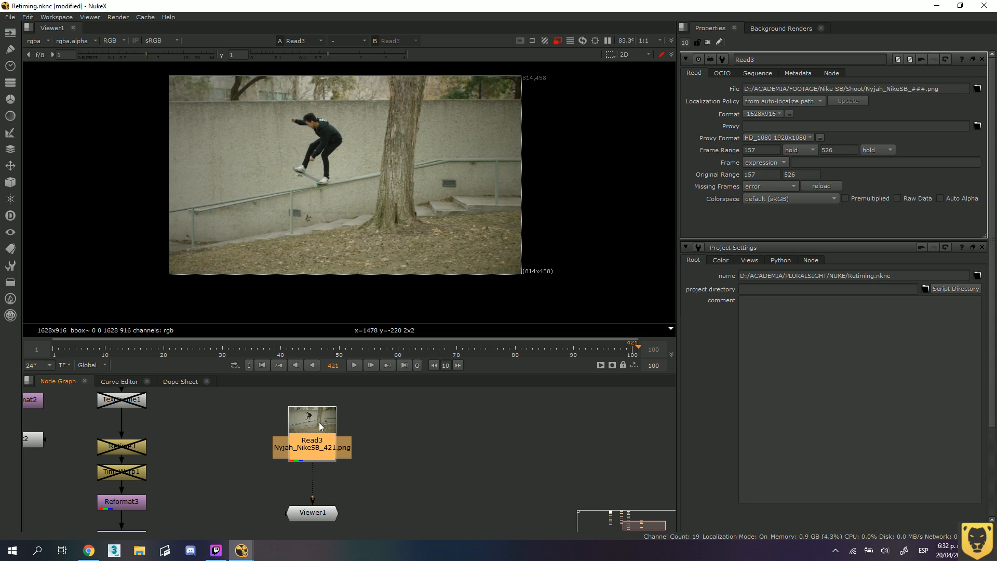
pyautogui.moveTo(314, 516); pyautogui.dragTo(313, 525)
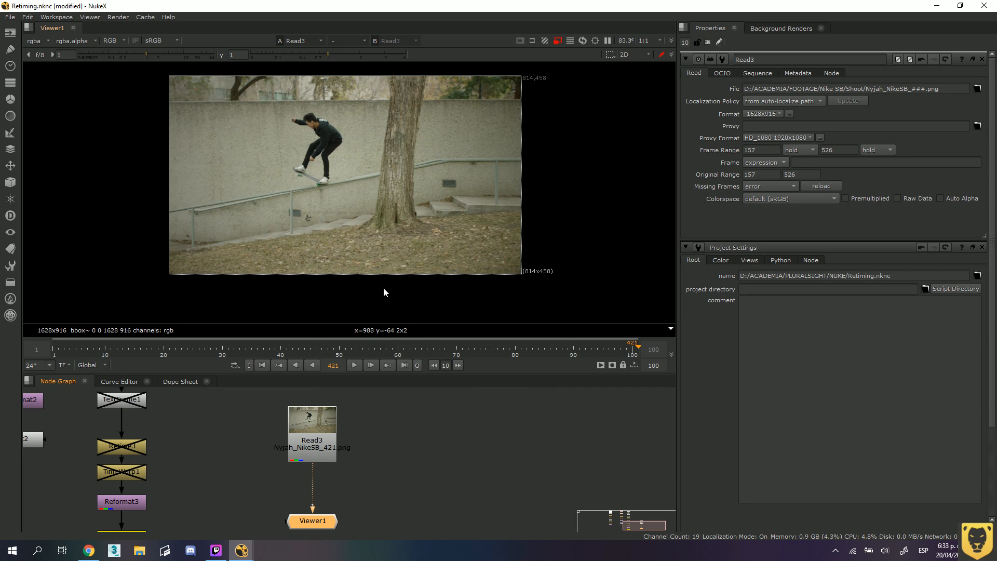
pyautogui.doubleClick(756, 148)
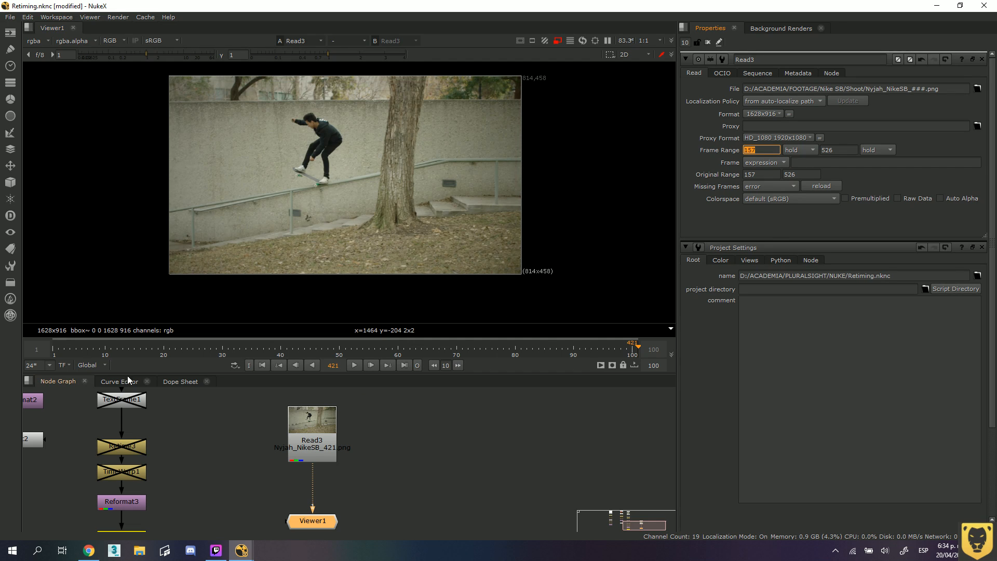
# Set the timeline range to Visible, and pan the timeline into negative frames and back to frames 1–100.
pyautogui.moveTo(82, 330)
pyautogui.click(91, 365)
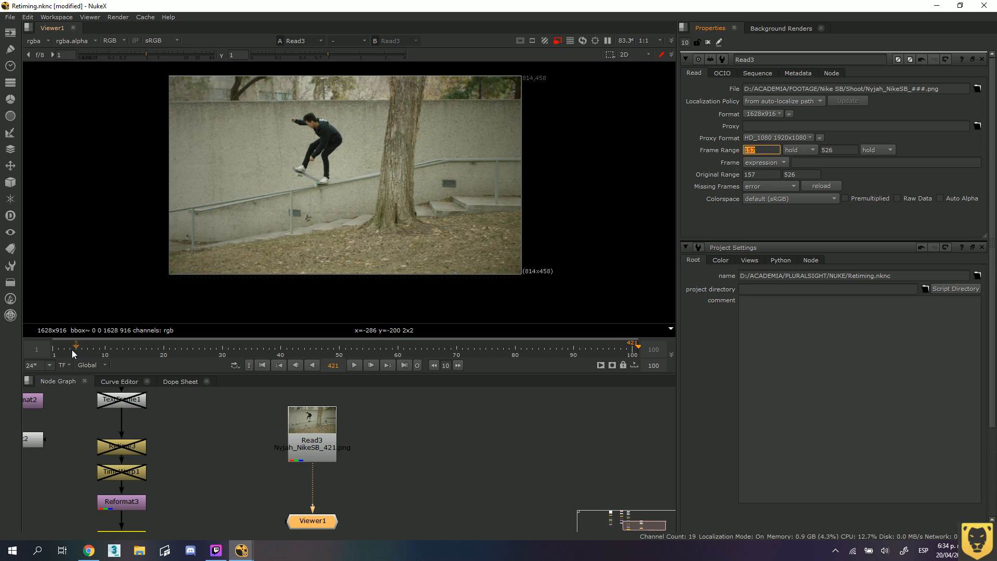
pyautogui.click(75, 348)
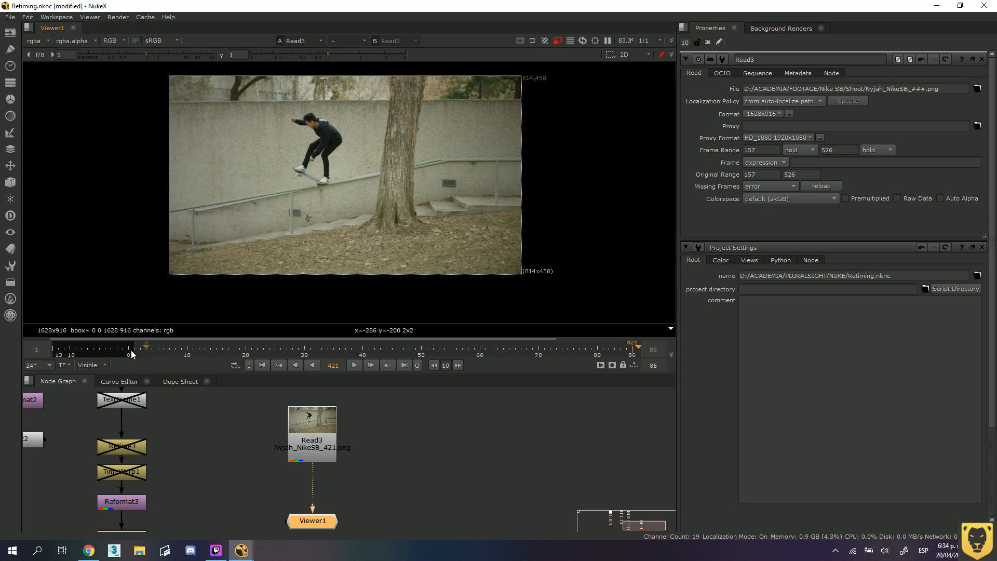
pyautogui.keyDown('alt'); pyautogui.moveTo(102, 355); pyautogui.dragTo(203, 351); pyautogui.keyUp('alt')
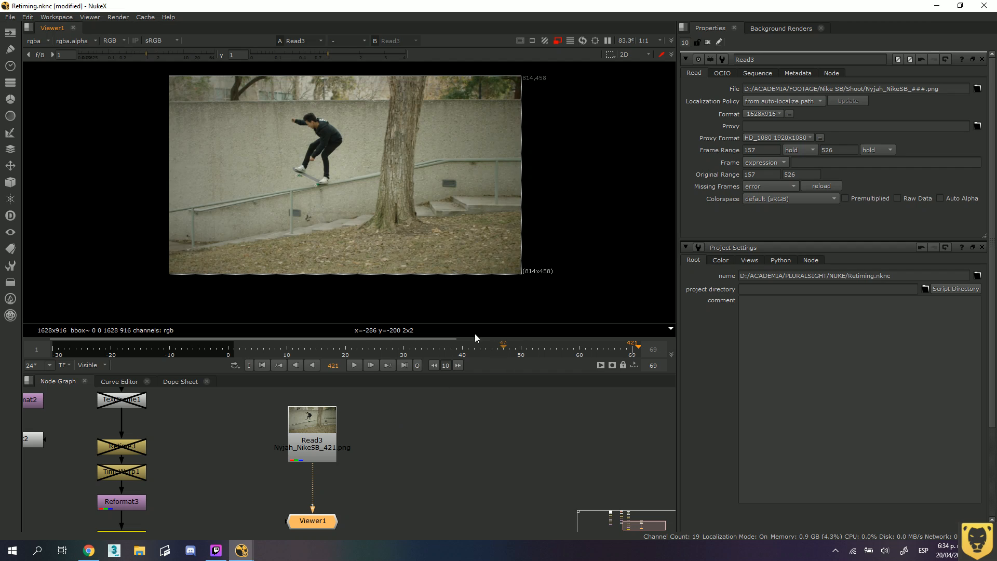
pyautogui.moveTo(245, 347); pyautogui.dragTo(61, 355, button='middle')
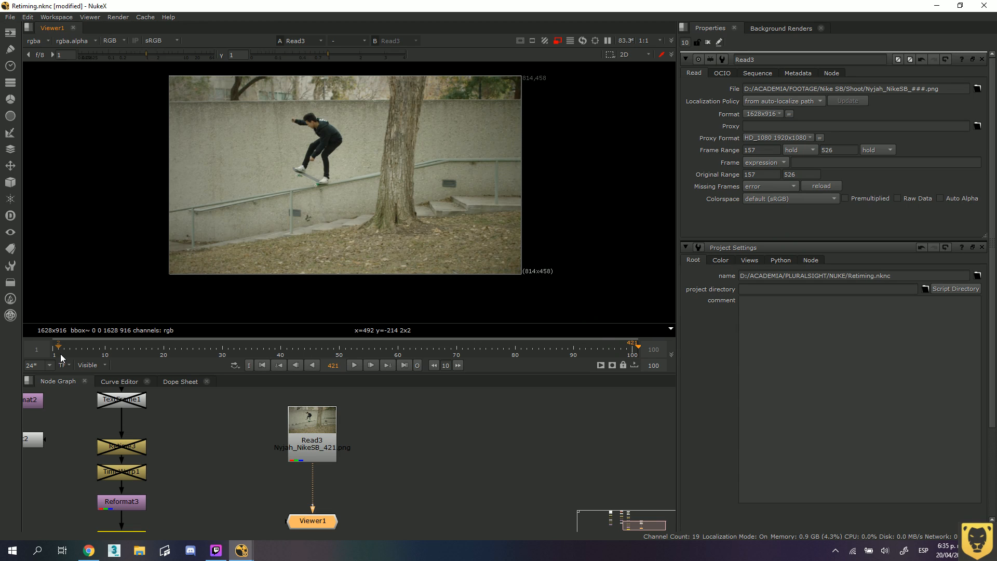
# Deselect Viewer1, and switch the timeline range from Visible to Global and on to Input.
pyautogui.click(398, 471)
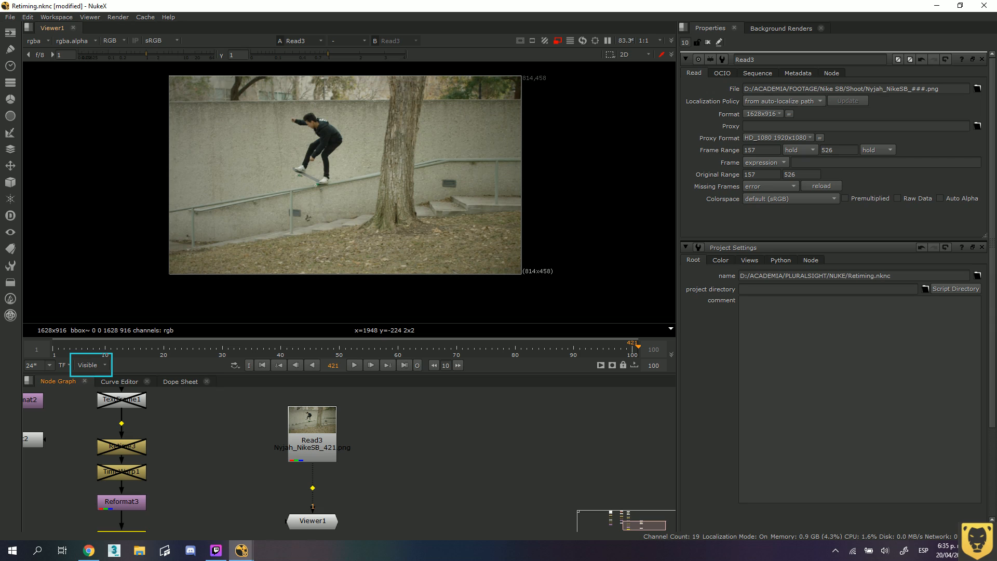
pyautogui.click(101, 367)
pyautogui.click(101, 376)
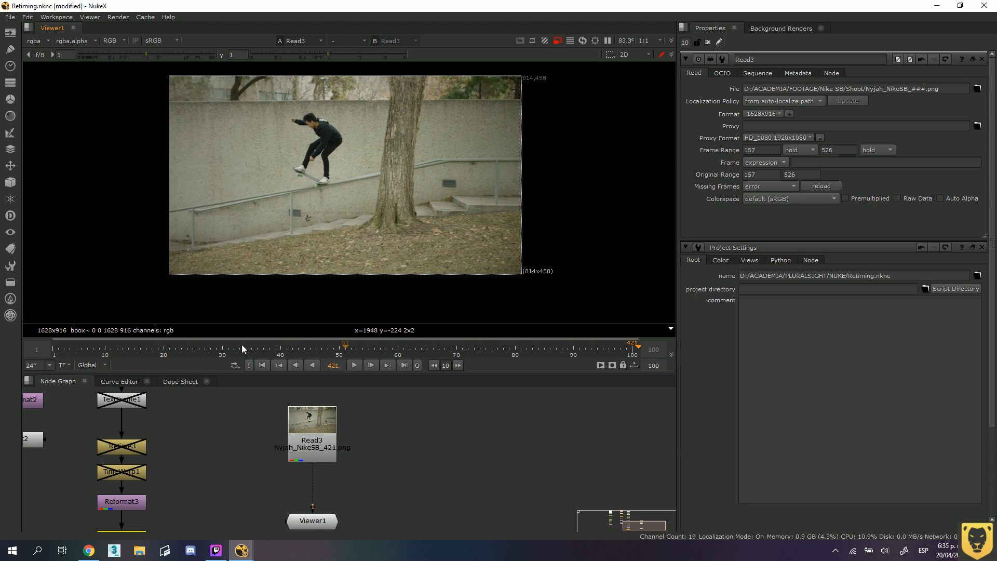
pyautogui.click(102, 365)
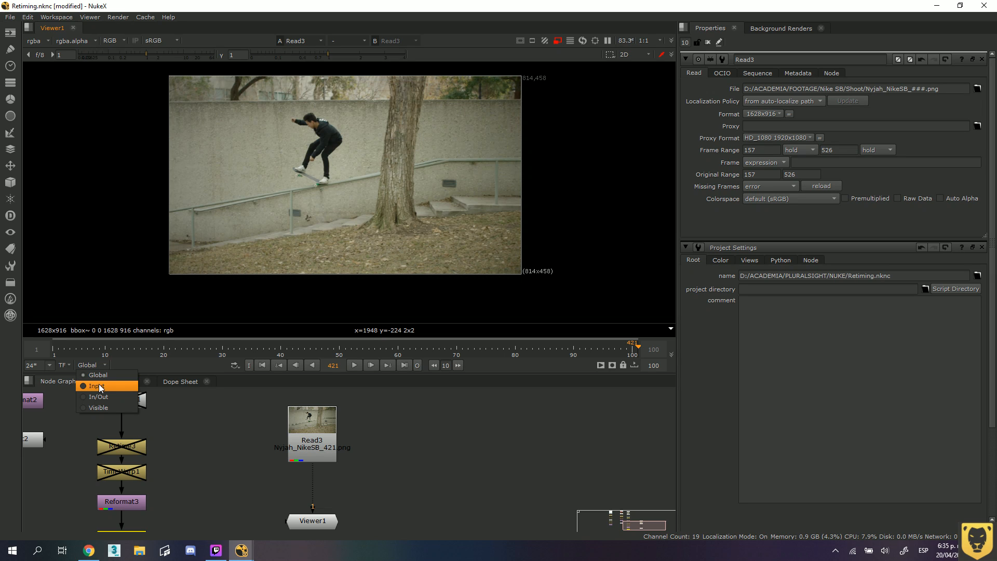
pyautogui.click(99, 386)
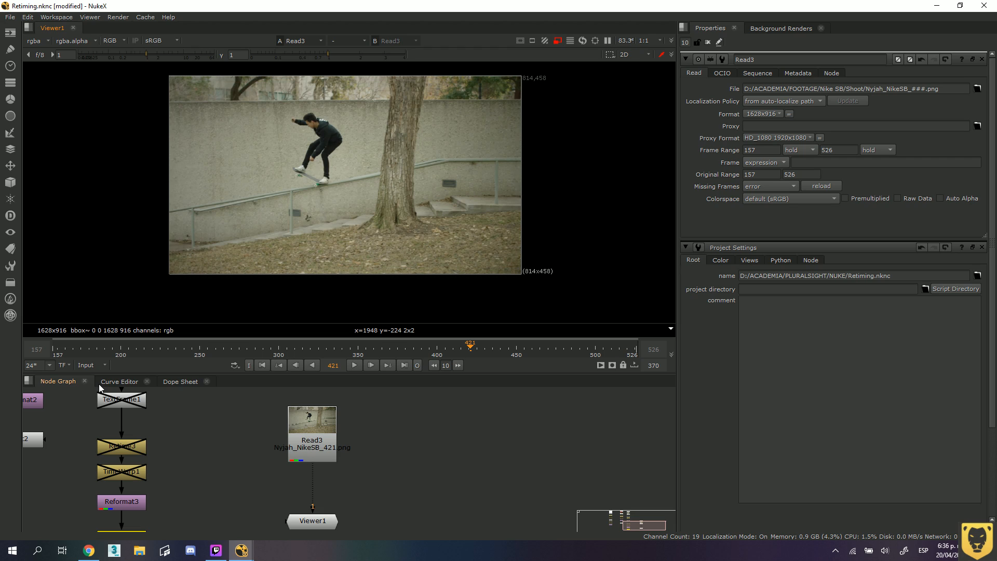
# Switch the timeline range to In/Out with frames 157–526 marked, and compare it with the Visible range, ending on Visible.
pyautogui.click(104, 365)
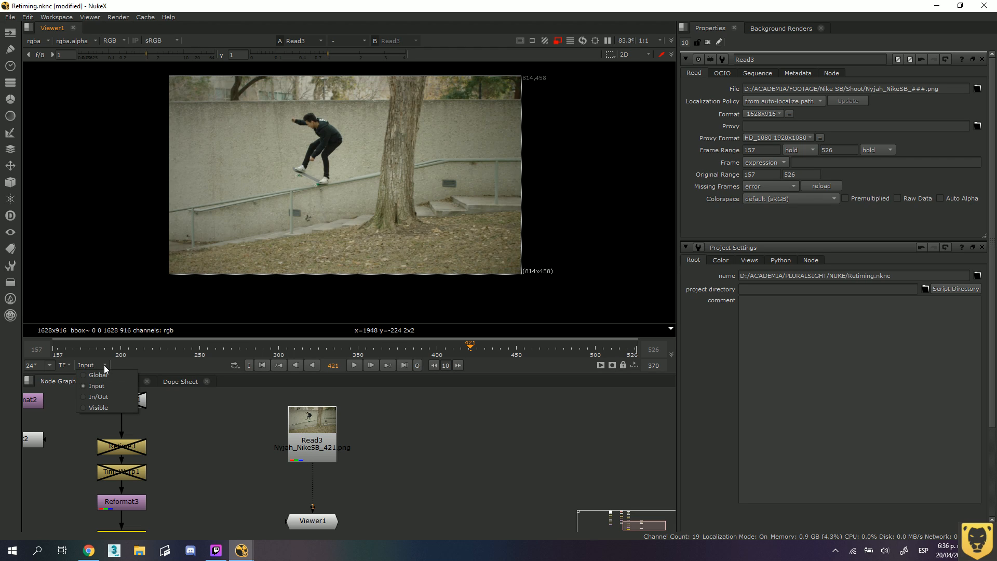
pyautogui.click(107, 396)
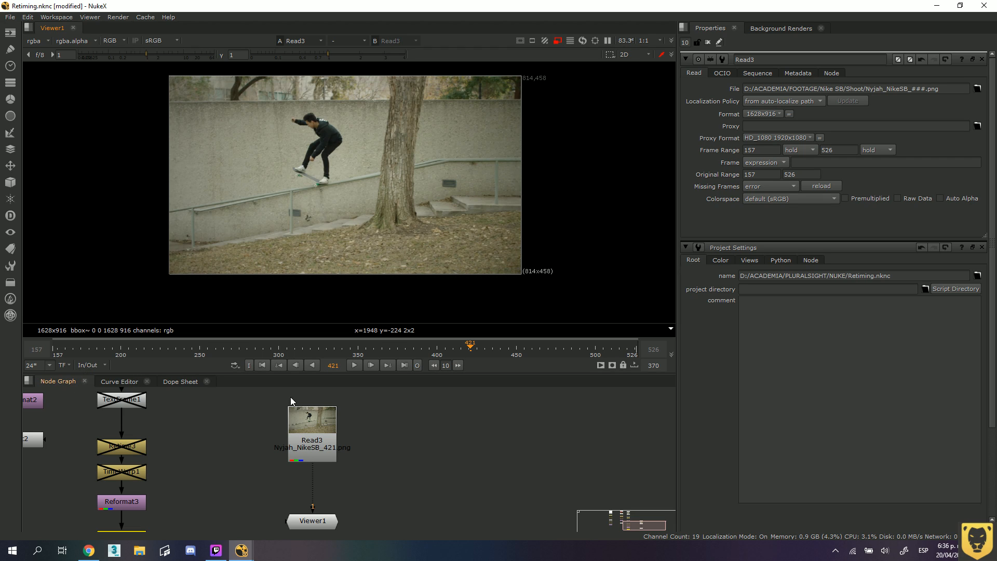
pyautogui.keyDown('ctrl'); pyautogui.click(112, 352); pyautogui.keyUp('ctrl')
pyautogui.click(623, 365)
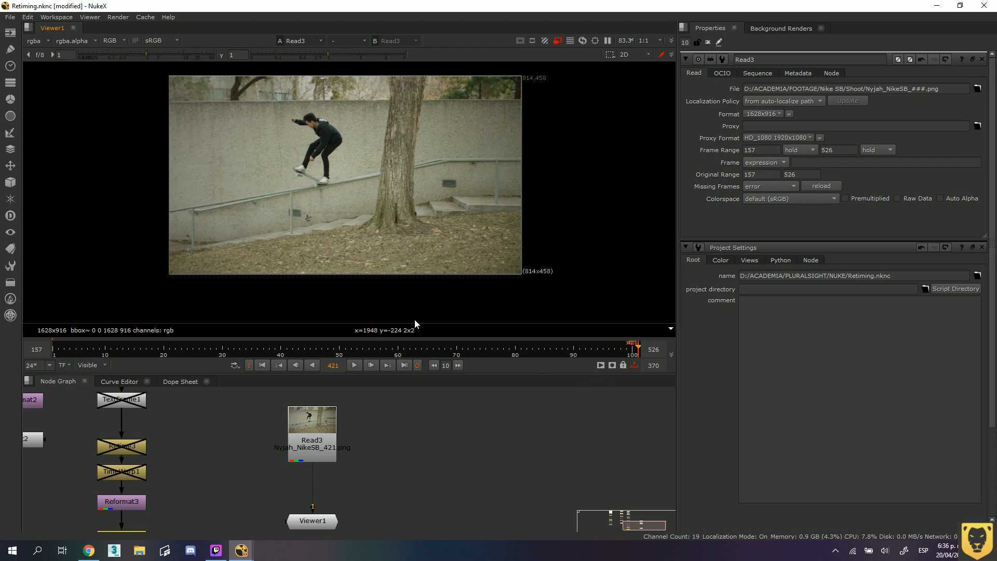
pyautogui.click(95, 366)
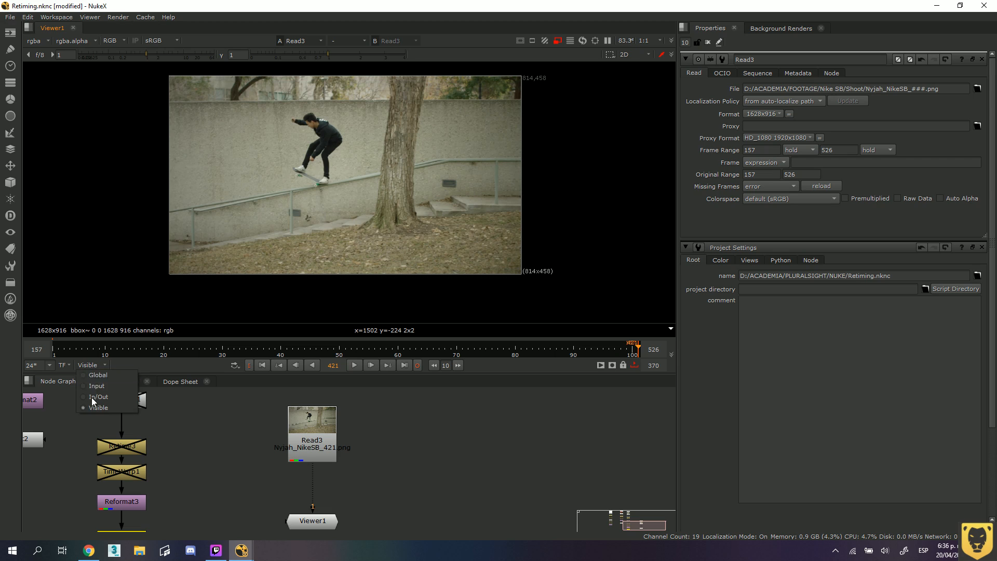
pyautogui.click(96, 399)
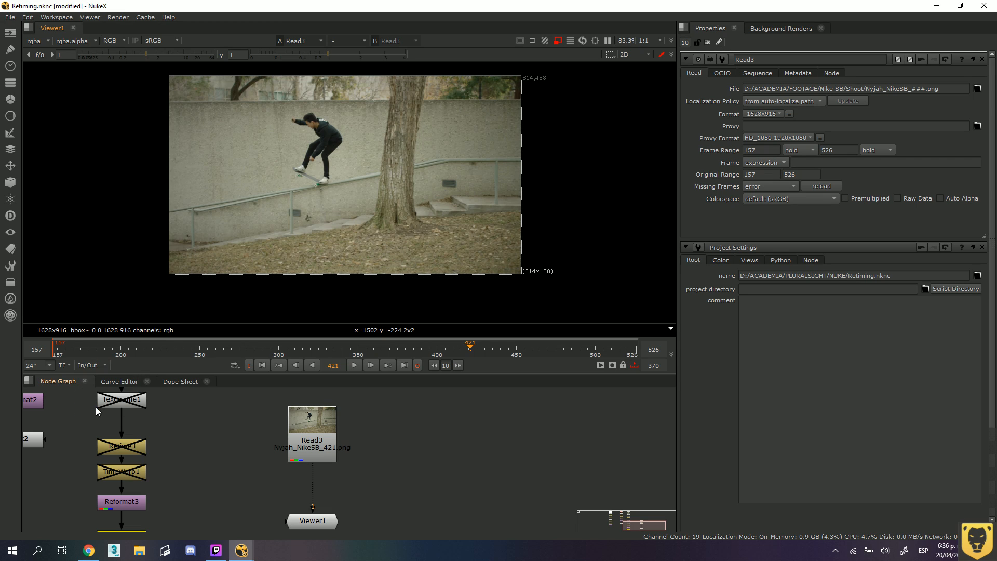
pyautogui.click(98, 365)
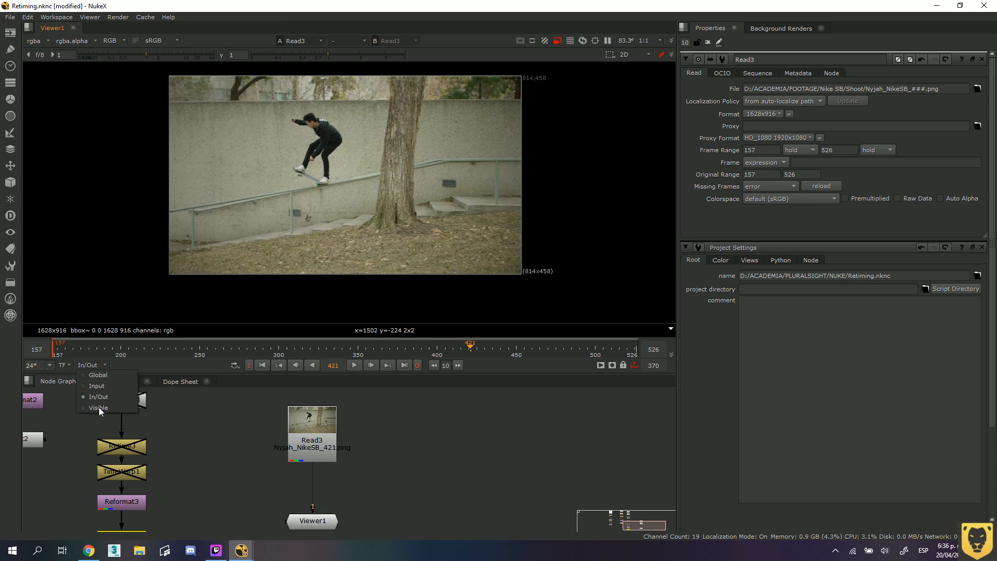
pyautogui.click(100, 407)
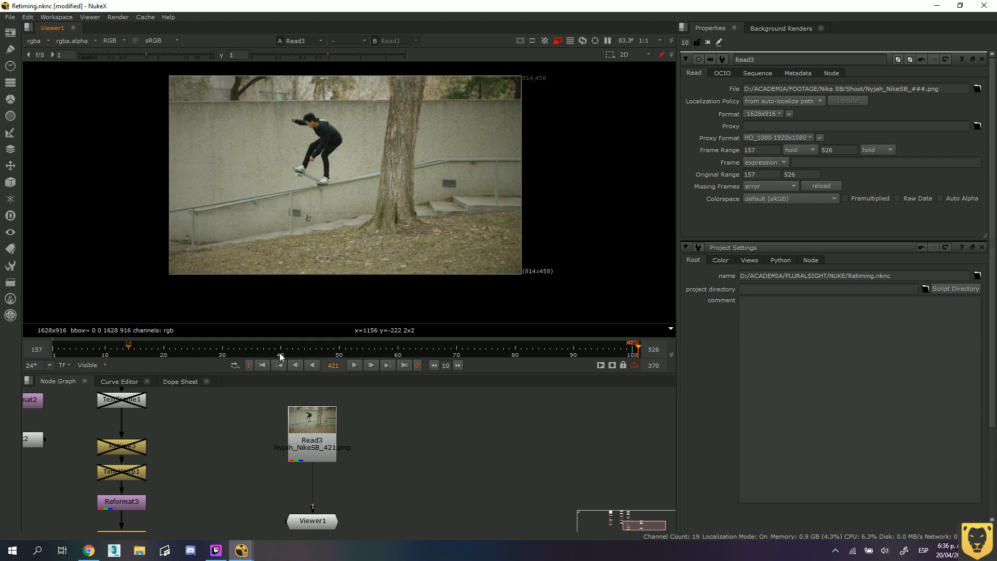
# Try setting the in point at frame 421 in Visible mode, scrub to frame 20, and clear the in point.
pyautogui.click(249, 366)
pyautogui.click(230, 346)
pyautogui.moveTo(223, 347); pyautogui.dragTo(164, 350)
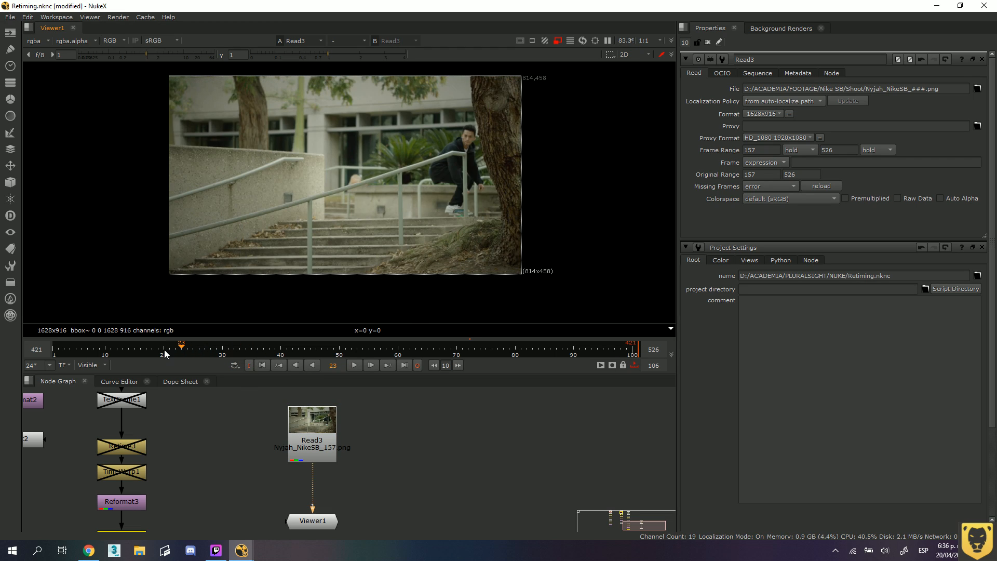
pyautogui.click(249, 366)
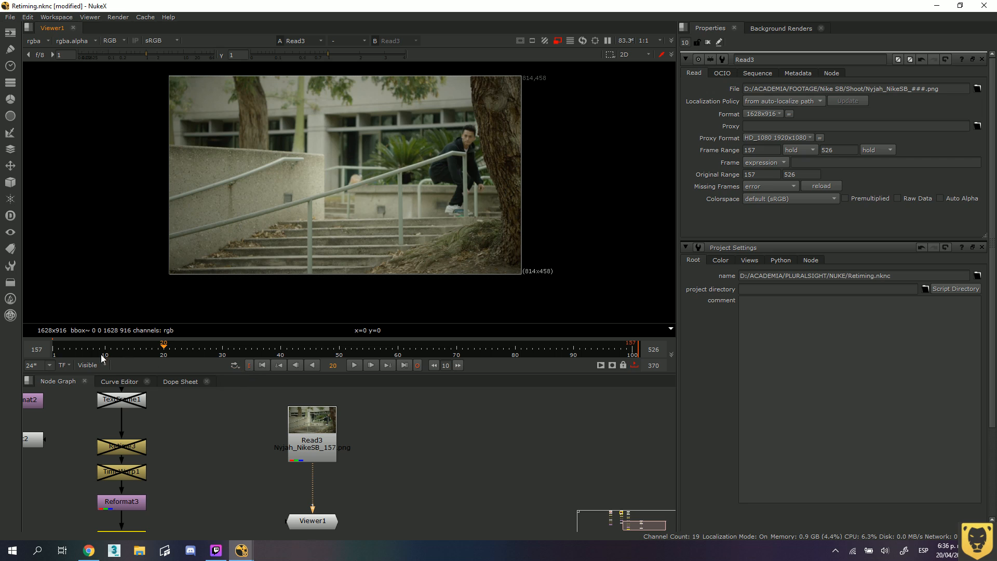
# Set the timeline range to In/Out, and mark the out point at frame 499 and the in point at frame 199.
pyautogui.click(89, 365)
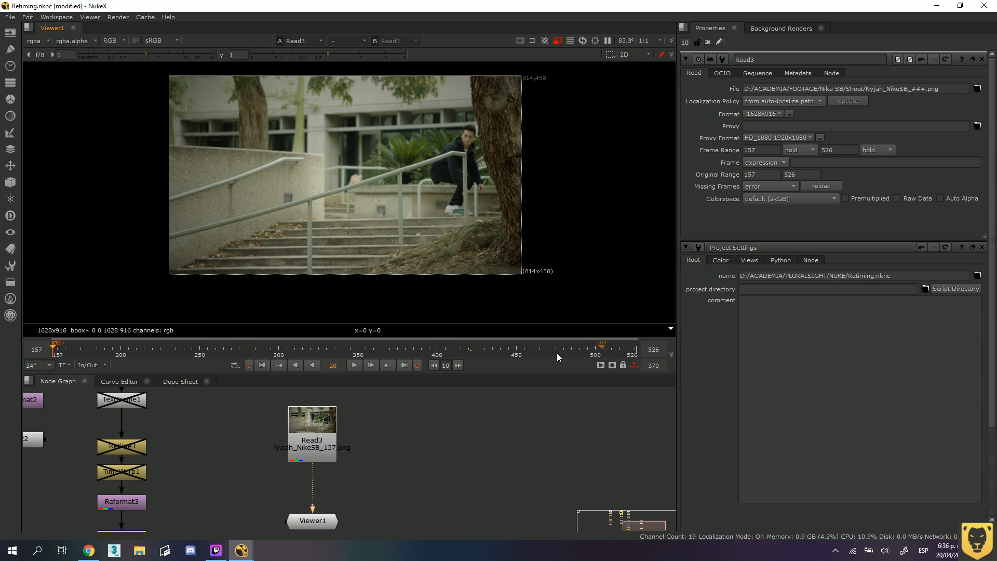
pyautogui.moveTo(557, 348); pyautogui.dragTo(594, 350)
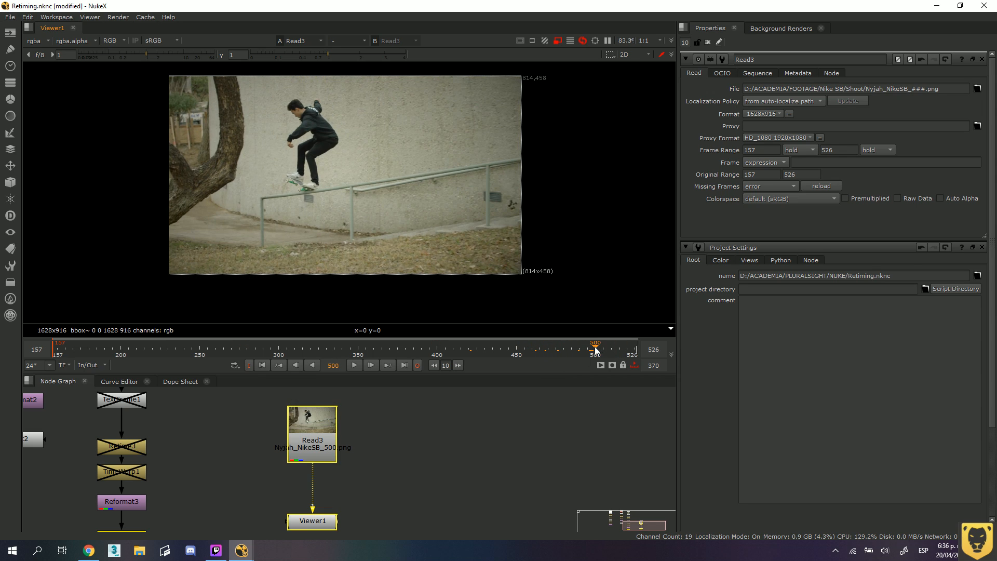
pyautogui.click(419, 366)
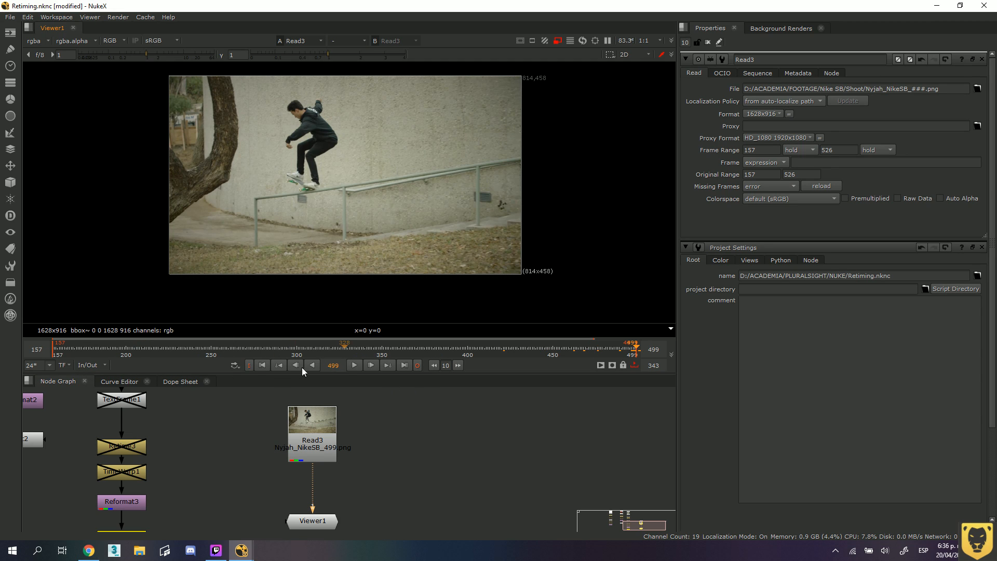
pyautogui.click(123, 353)
pyautogui.click(124, 354)
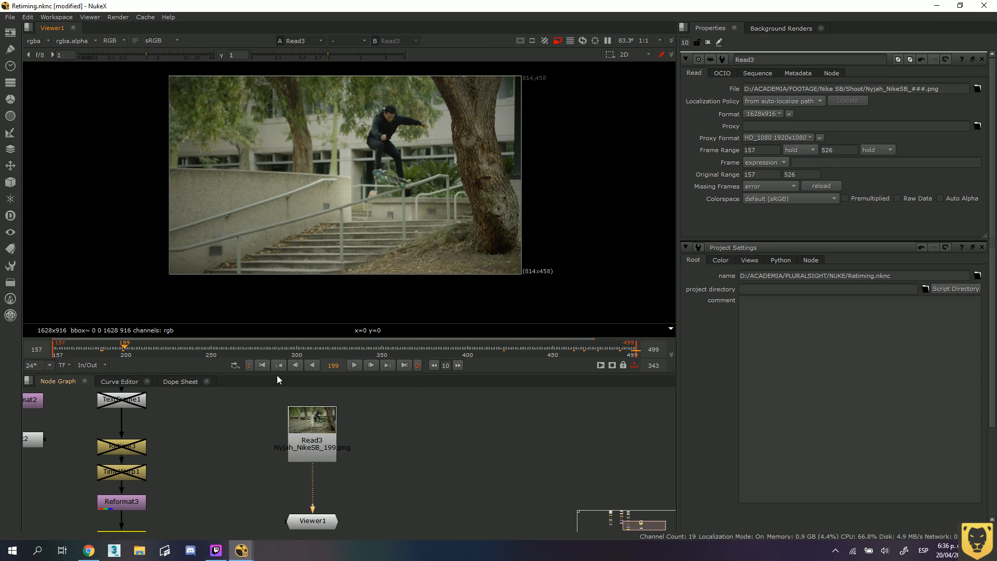
pyautogui.click(249, 365)
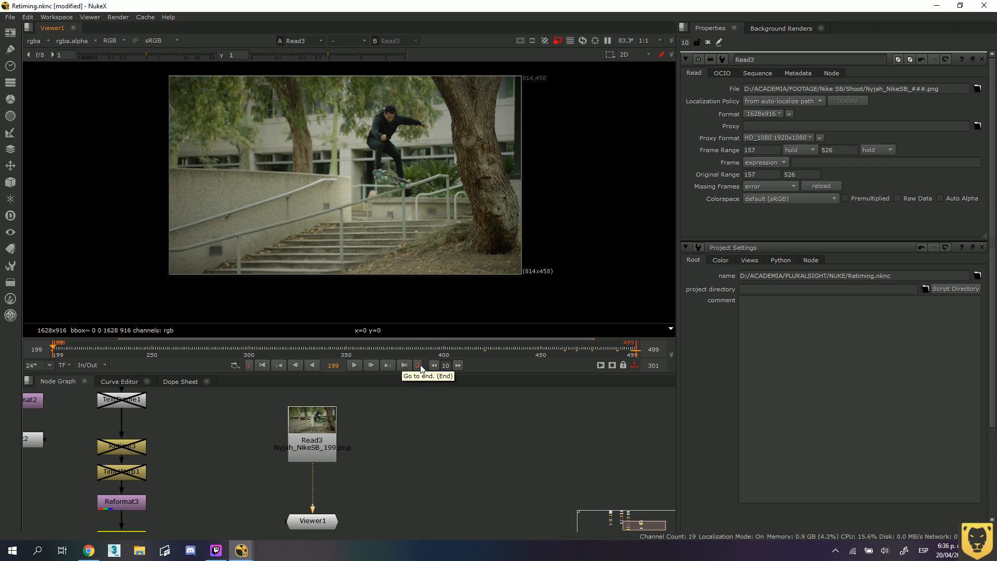
# Preview the marked range in playback, and narrow it to an in point at frame 251 and an out point at frame 280.
pyautogui.click(354, 365)
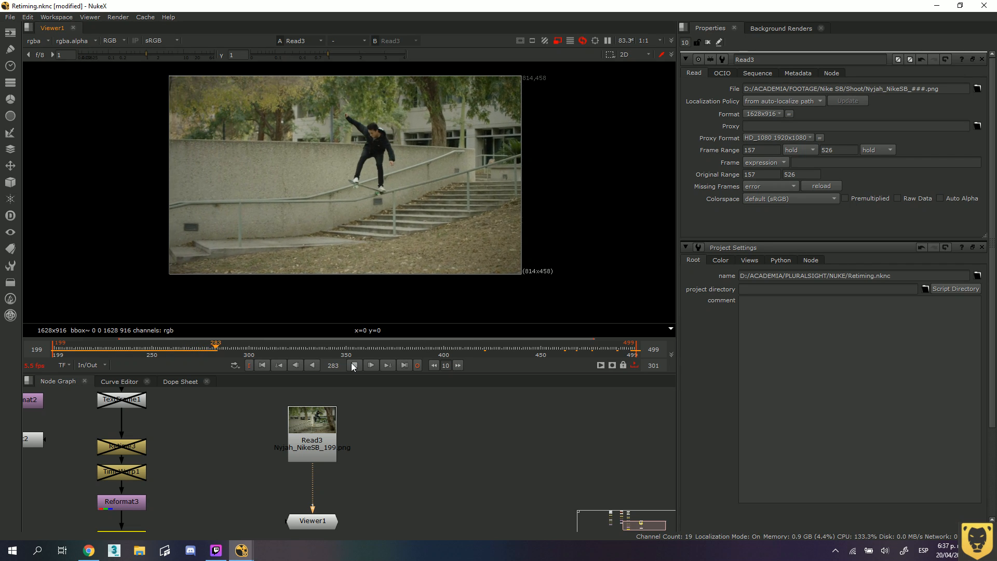
pyautogui.click(359, 366)
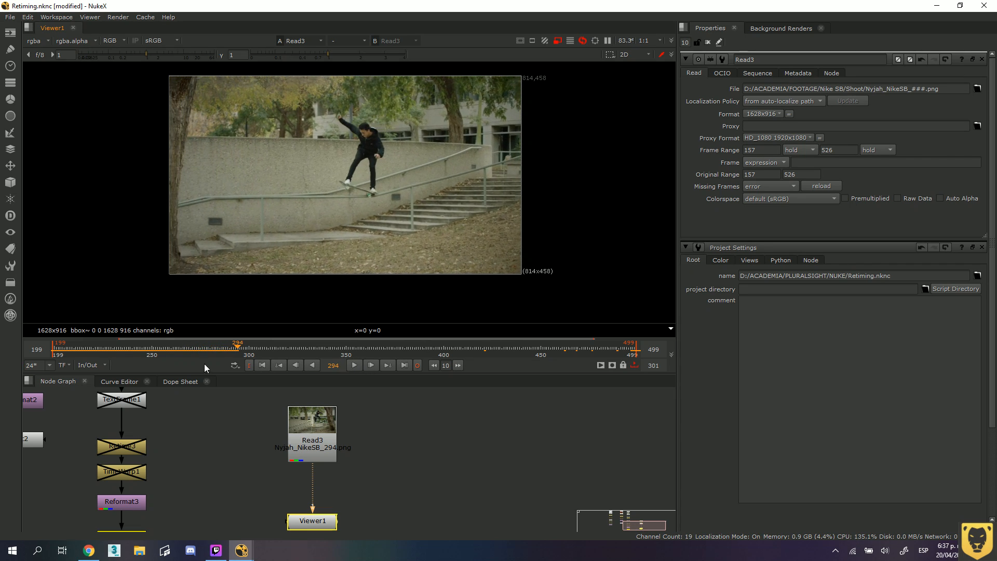
pyautogui.click(154, 343)
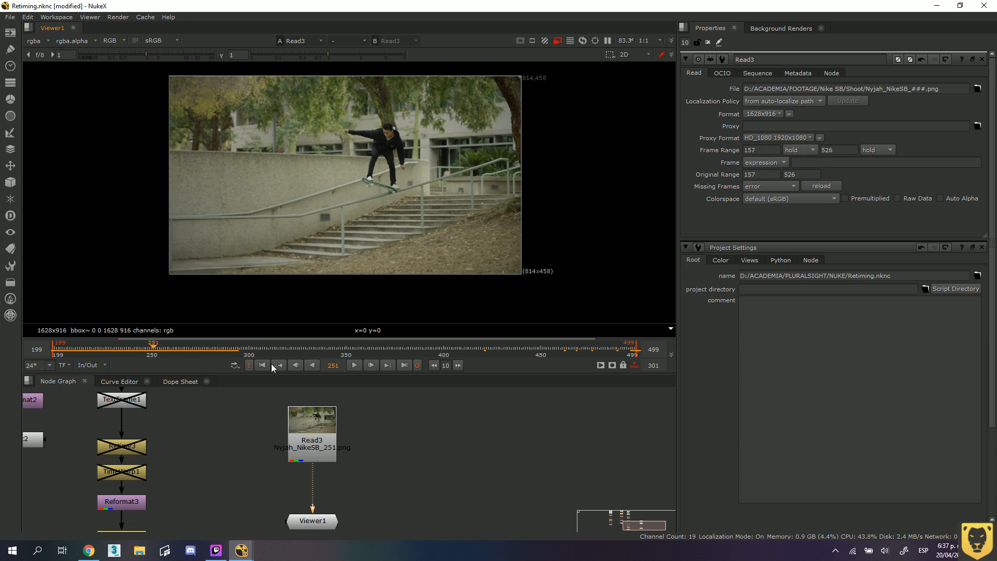
pyautogui.click(250, 365)
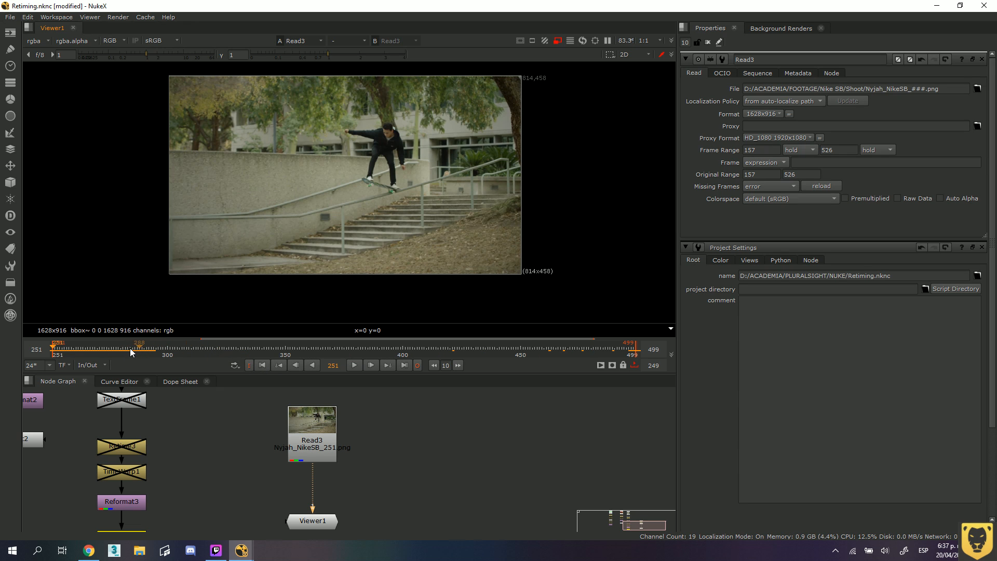
pyautogui.moveTo(130, 348)
pyautogui.mouseDown()
pyautogui.moveTo(167, 350)
pyautogui.moveTo(78, 350)
pyautogui.moveTo(121, 346)
pyautogui.mouseUp()
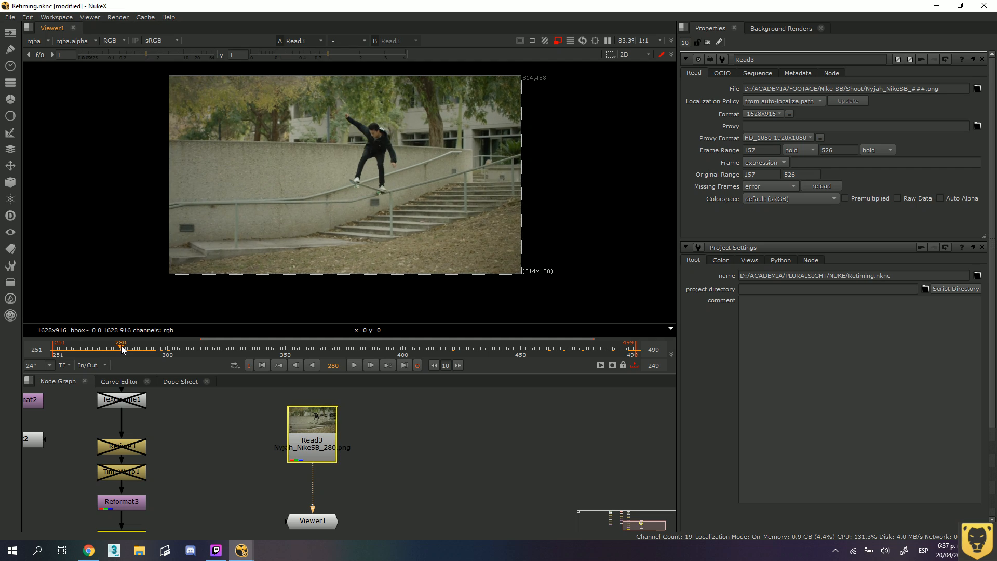
pyautogui.click(417, 365)
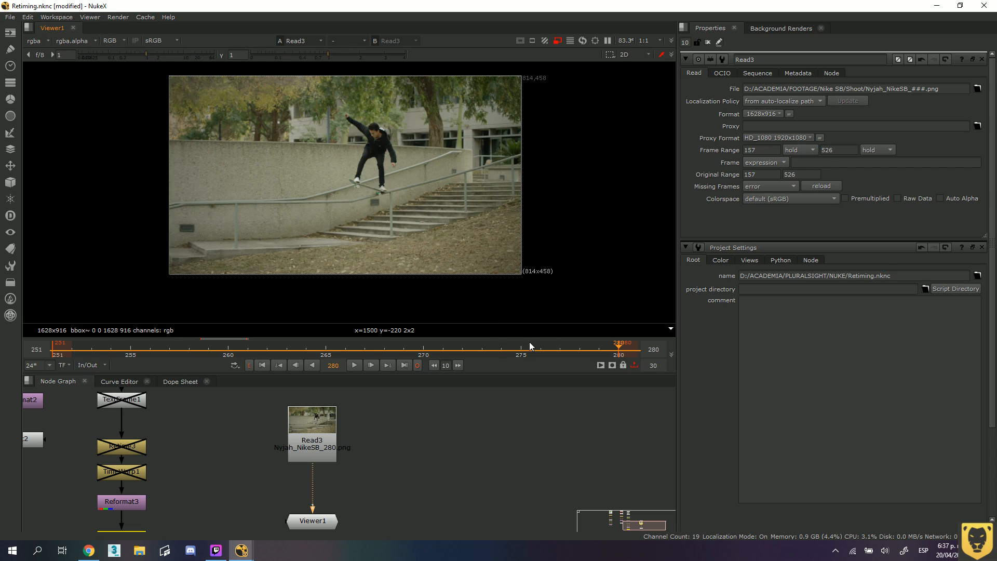
# Toggle the timeline repeatedly between the Visible and In/Out ranges to compare them, ending on In/Out.
pyautogui.middleClick(366, 347)
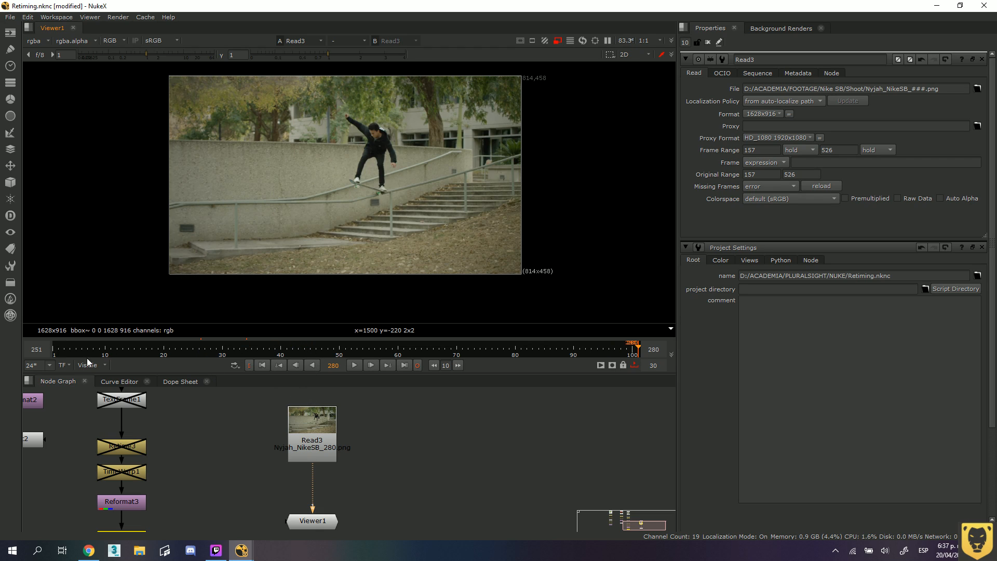
pyautogui.middleClick(369, 349)
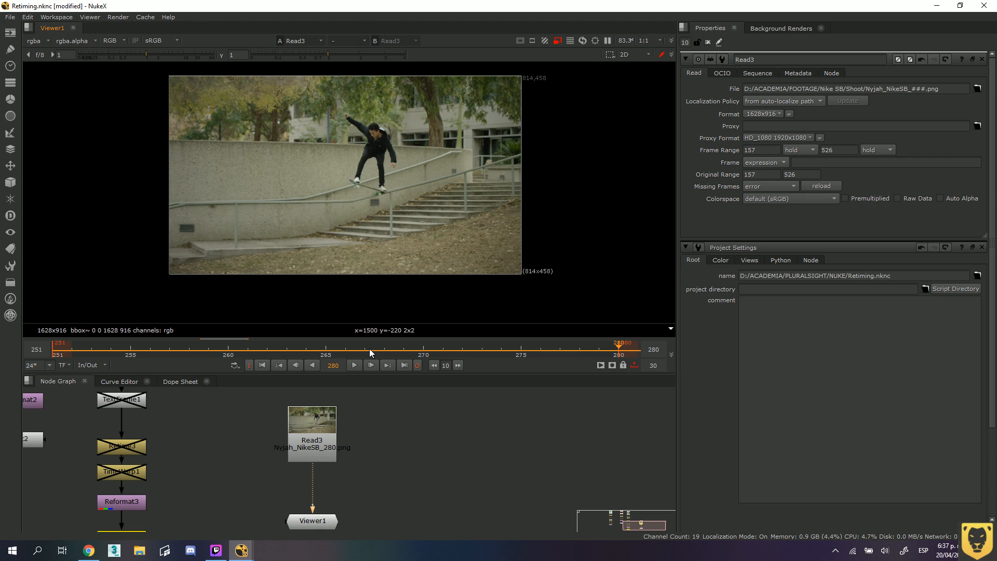
pyautogui.middleClick(370, 349)
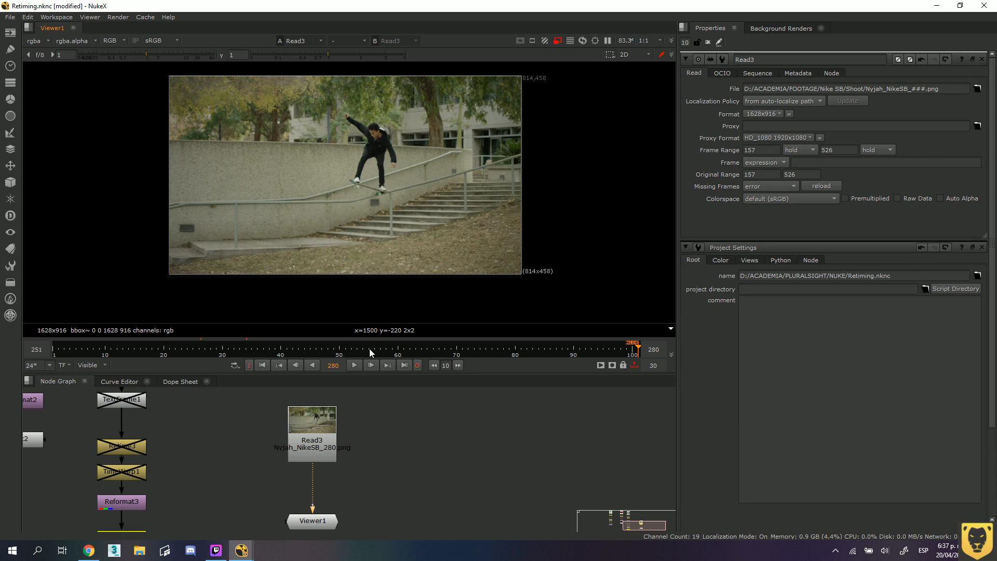
pyautogui.click(95, 365)
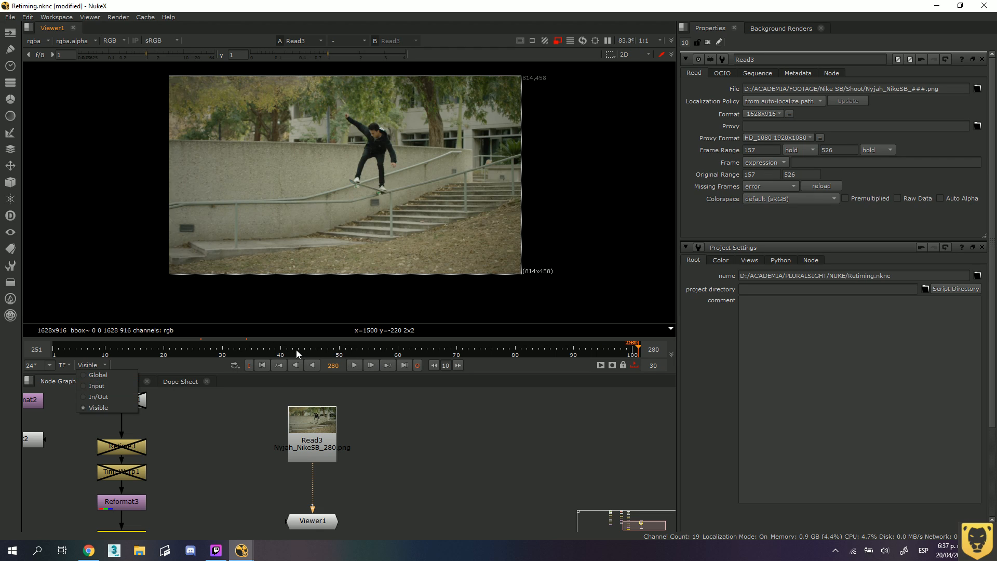
pyautogui.click(120, 398)
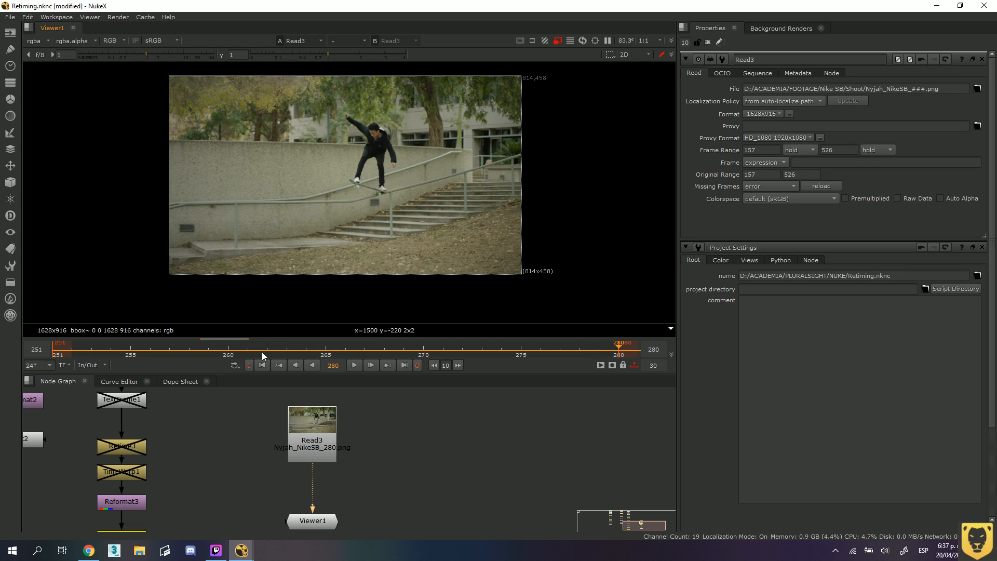
pyautogui.middleClick(263, 352)
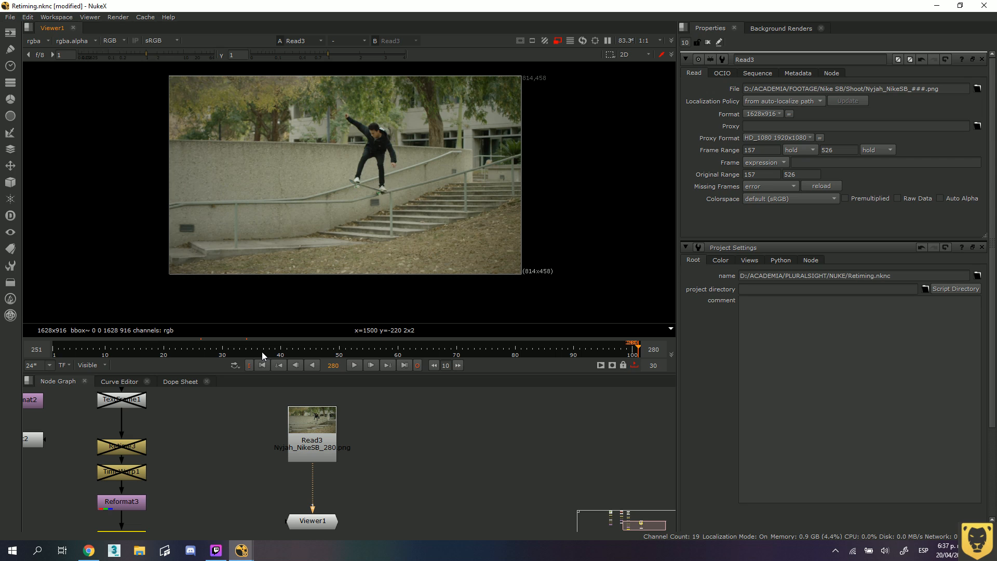
pyautogui.middleClick(262, 351)
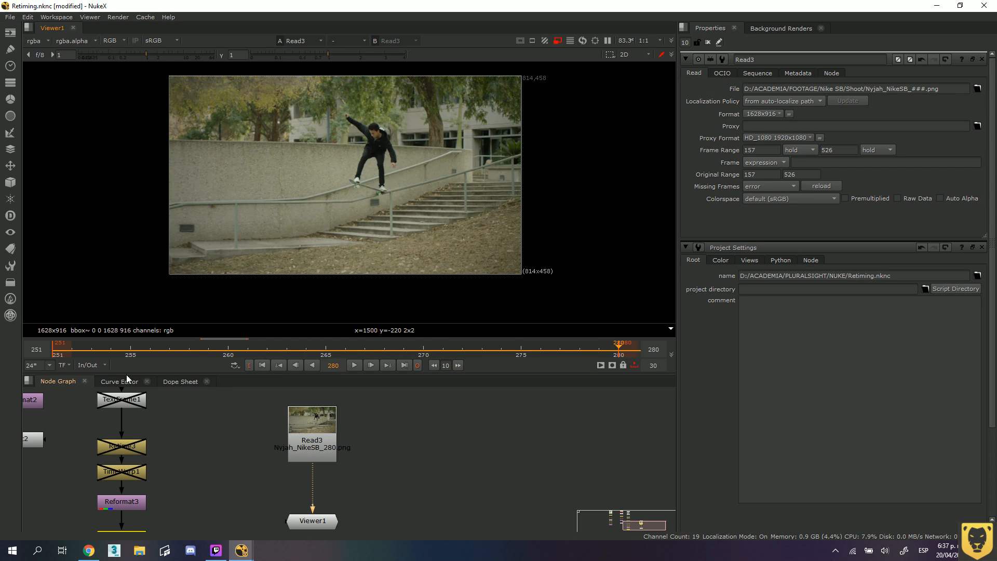
# Set the timeline range to Input, and with the playhead at frame 299 move the out point to frame 457.
pyautogui.click(102, 366)
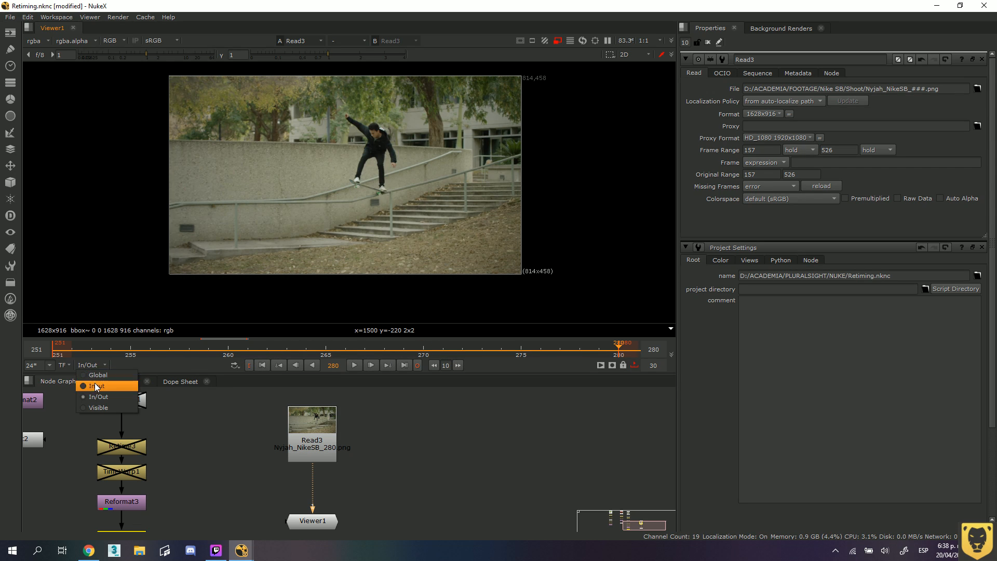
pyautogui.click(96, 385)
pyautogui.click(276, 353)
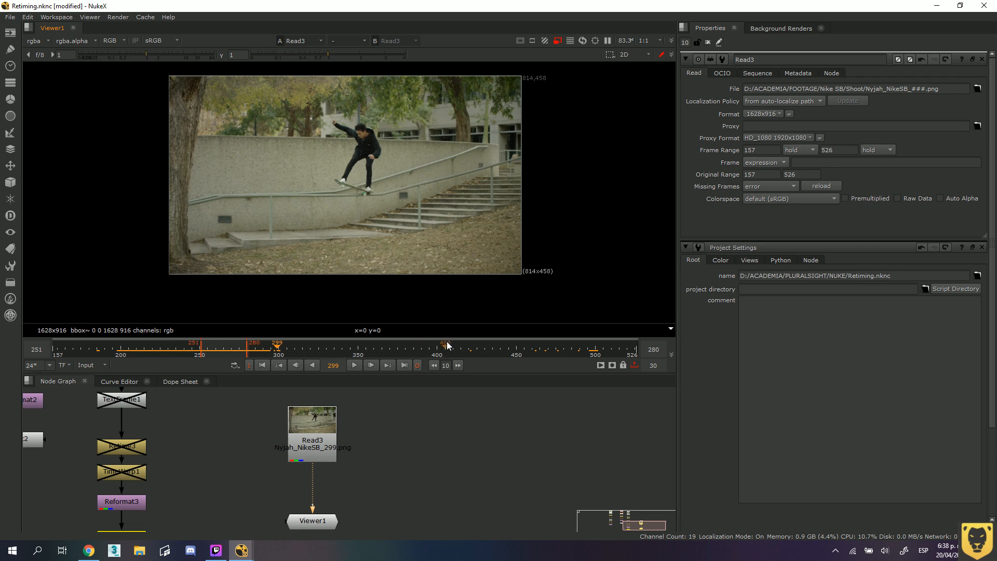
pyautogui.keyDown('ctrl'); pyautogui.click(528, 351); pyautogui.keyUp('ctrl')
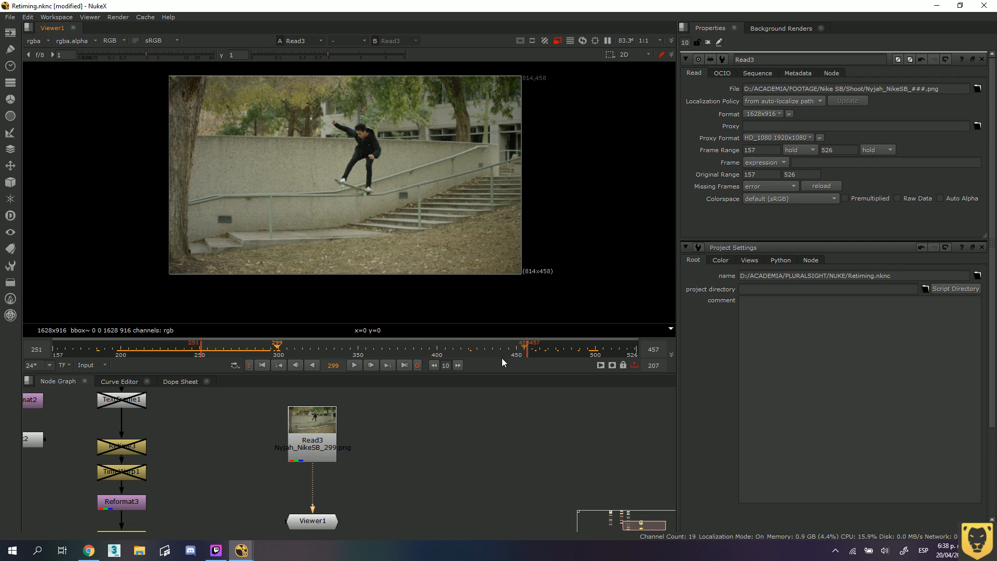
# Widen the marked timeline range to an in point at frame 159 and an out point at frame 520.
pyautogui.keyDown('ctrl'); pyautogui.click(135, 356); pyautogui.keyUp('ctrl')
pyautogui.keyDown('ctrl'); pyautogui.click(101, 351); pyautogui.keyUp('ctrl')
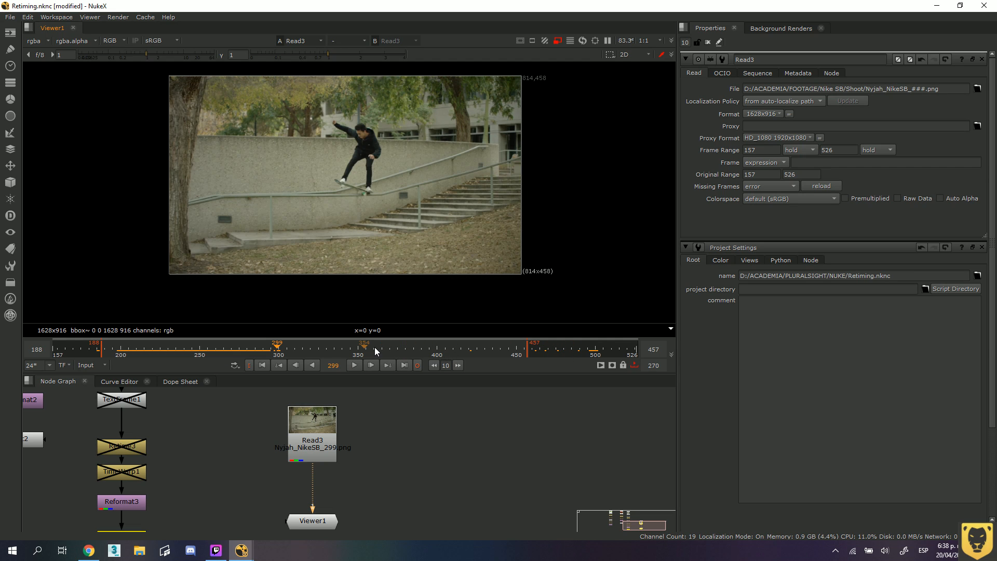
pyautogui.click(619, 349)
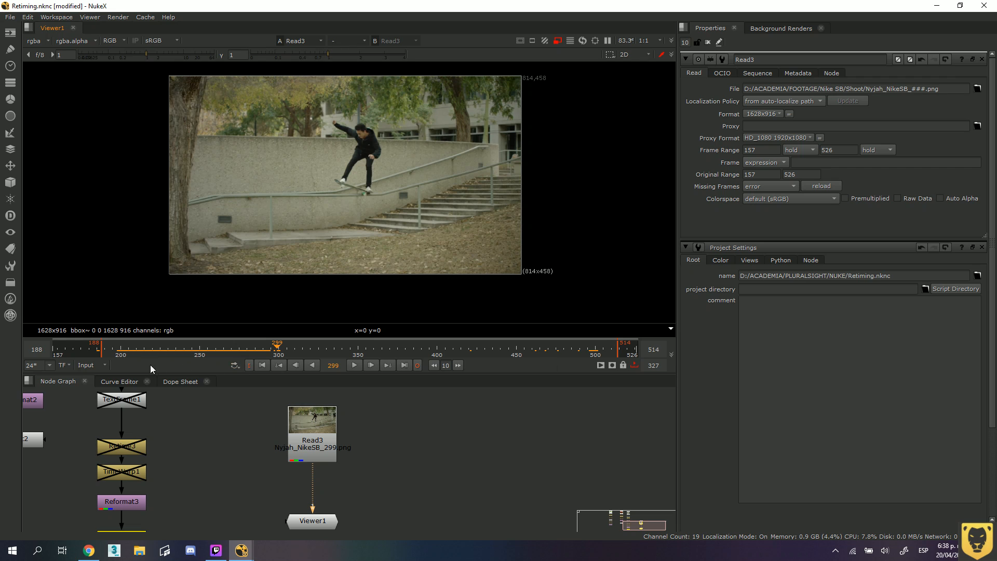
pyautogui.click(63, 349)
pyautogui.click(627, 349)
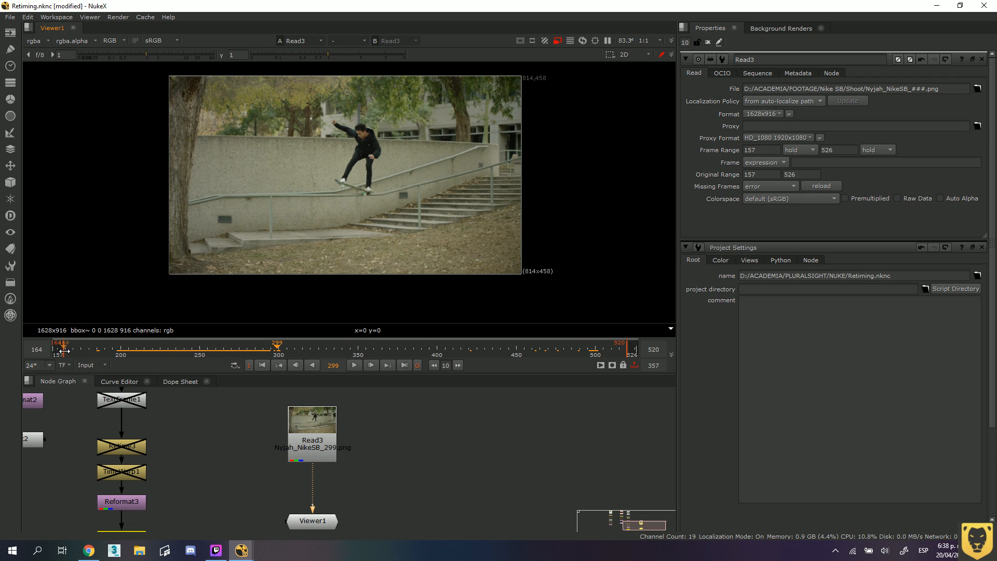
pyautogui.moveTo(63, 351); pyautogui.dragTo(56, 351)
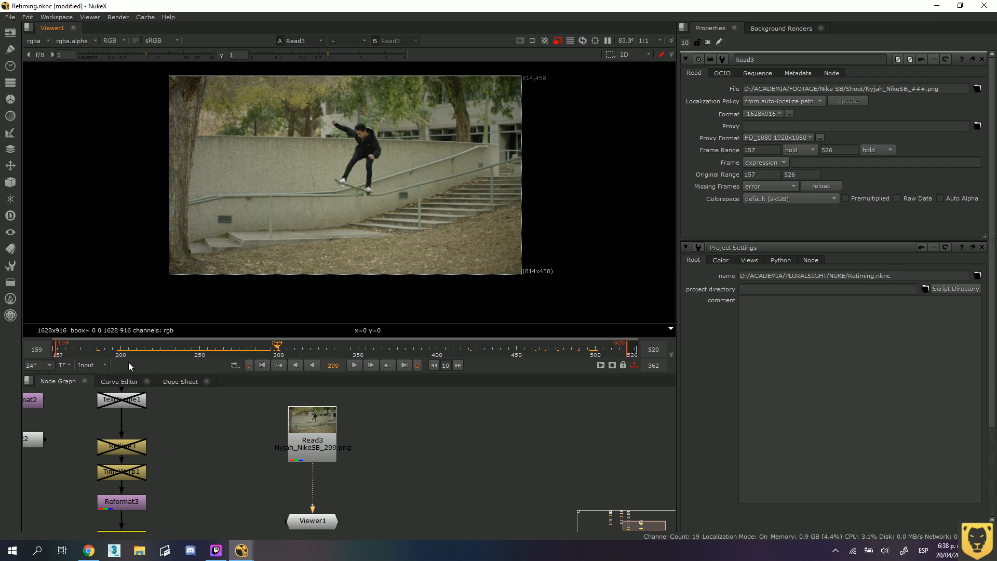
# Clear the in and out points from the timeline, keeping its range set to Input.
pyautogui.click(251, 365)
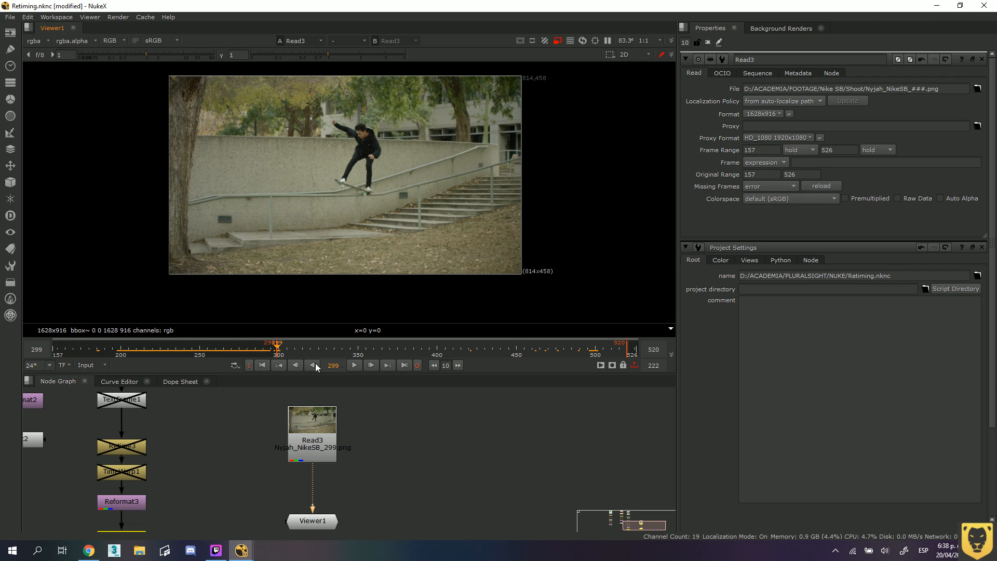
pyautogui.click(416, 364)
pyautogui.click(96, 366)
pyautogui.click(93, 386)
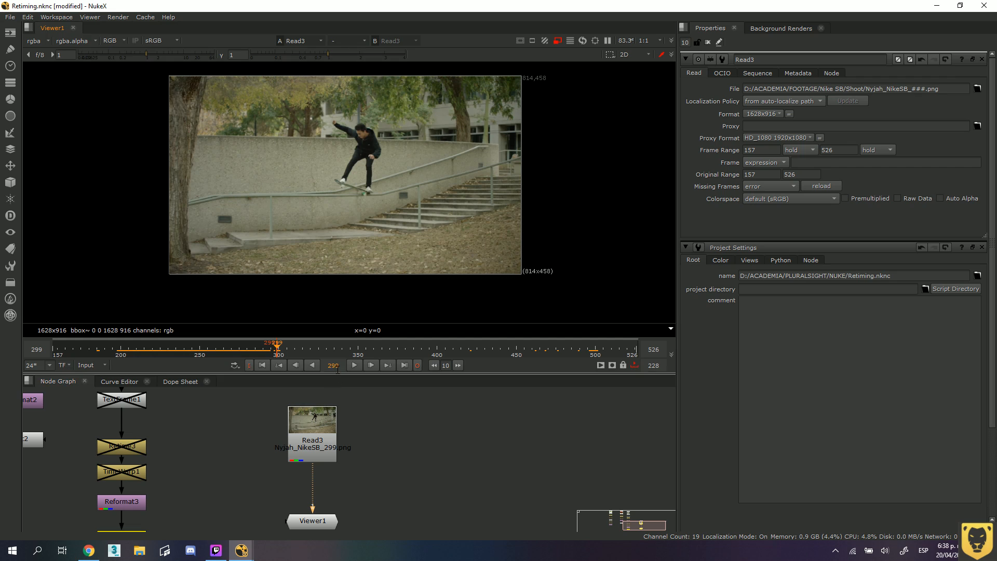
pyautogui.click(248, 365)
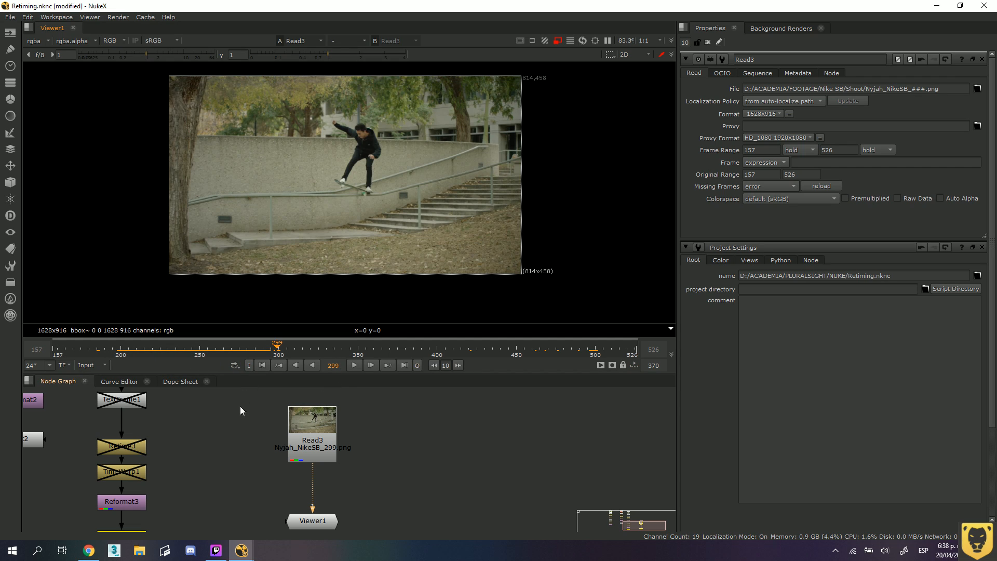
# In the project settings, set the frame range to start at 157 and end at 526.
pyautogui.click(371, 485)
pyautogui.click(27, 17)
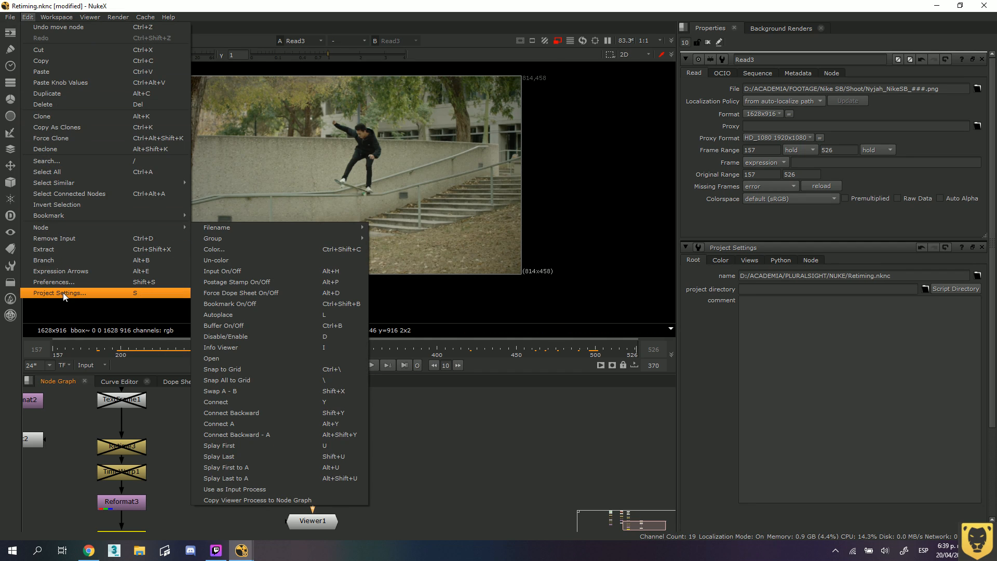
pyautogui.click(434, 442)
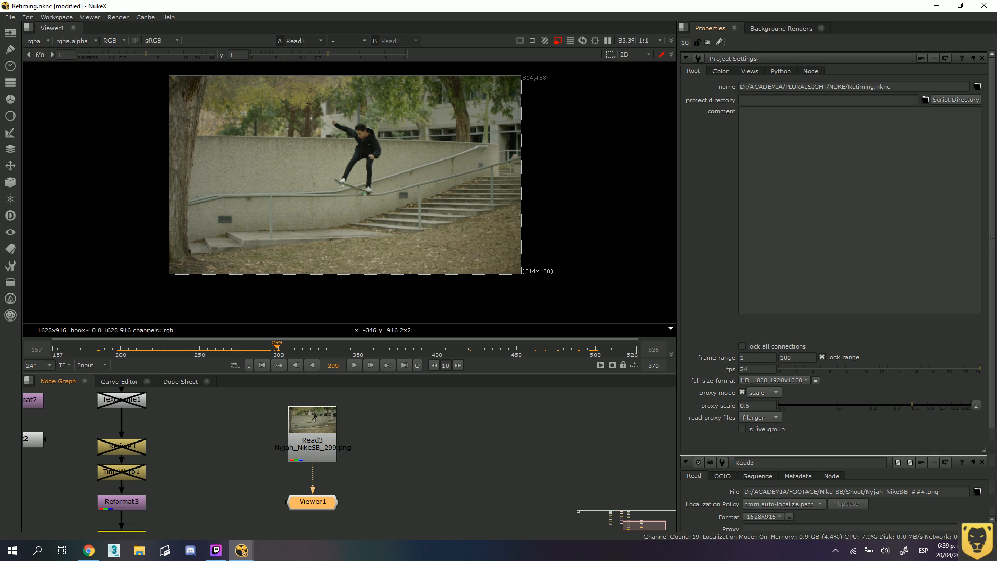
pyautogui.doubleClick(747, 358)
pyautogui.scroll(-1, 830, 403)
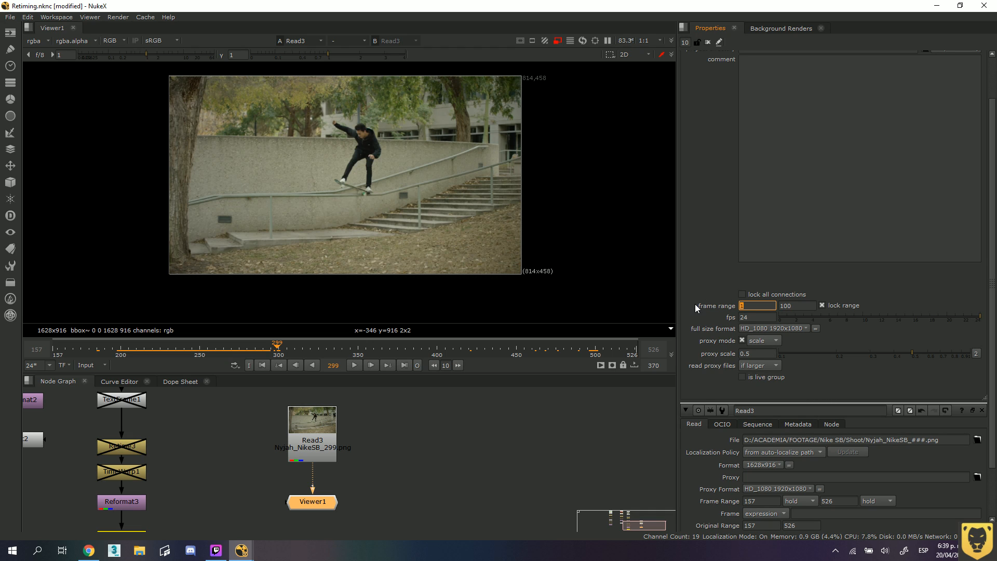
pyautogui.write('157')
pyautogui.press('BackSpace')
pyautogui.press('BackSpace')
pyautogui.write('57')
pyautogui.press('Tab')
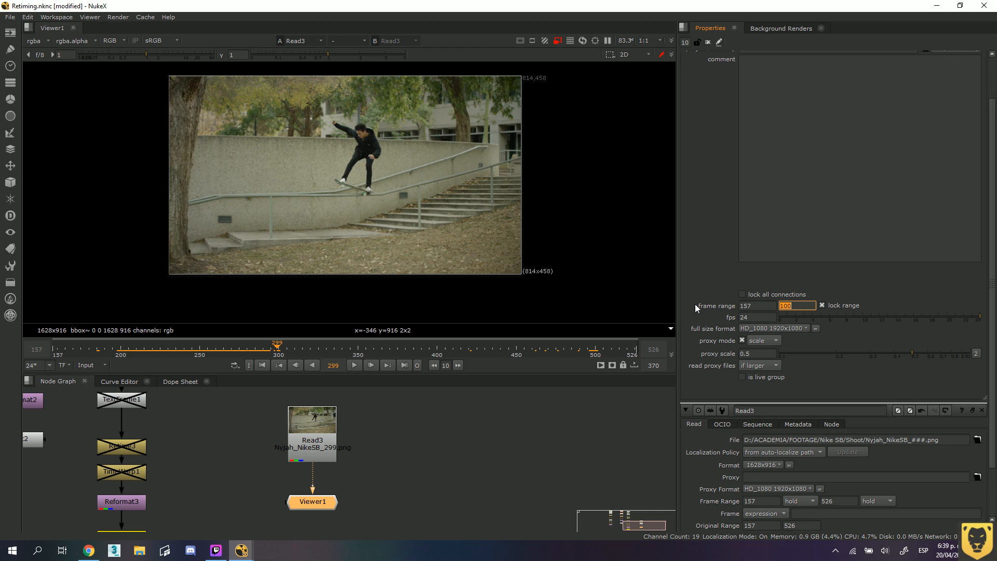
pyautogui.write('526')
pyautogui.press('Return')
pyautogui.click(445, 475)
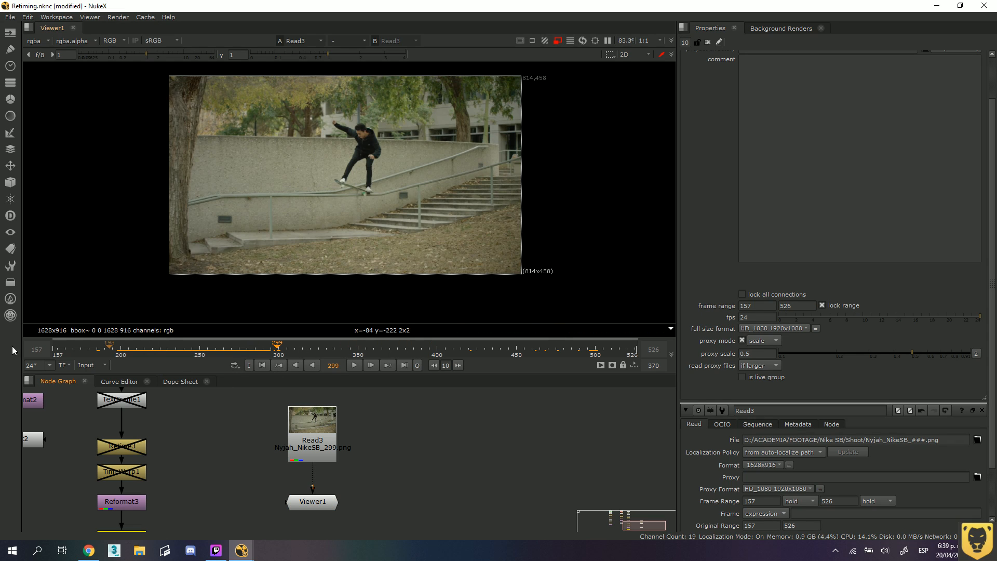
# Set the timeline range to Global, switch to Input for comparison, and return to Global.
pyautogui.click(105, 366)
pyautogui.click(100, 375)
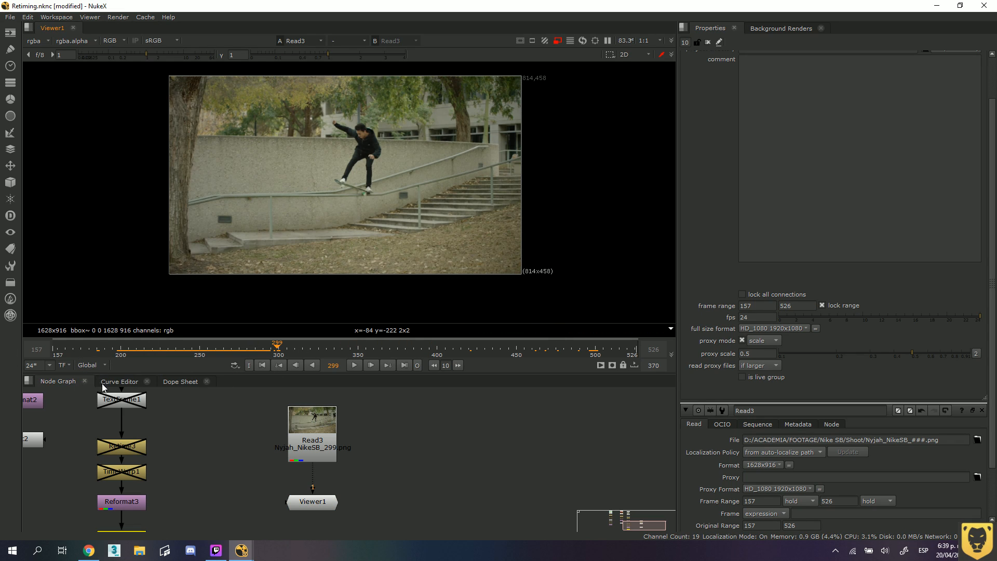
pyautogui.click(104, 366)
pyautogui.click(102, 386)
pyautogui.click(102, 366)
pyautogui.click(102, 376)
# Move the Viewer1 node down and the Read3 node up in the node graph to widen the gap between them.
pyautogui.moveTo(334, 500); pyautogui.dragTo(321, 515)
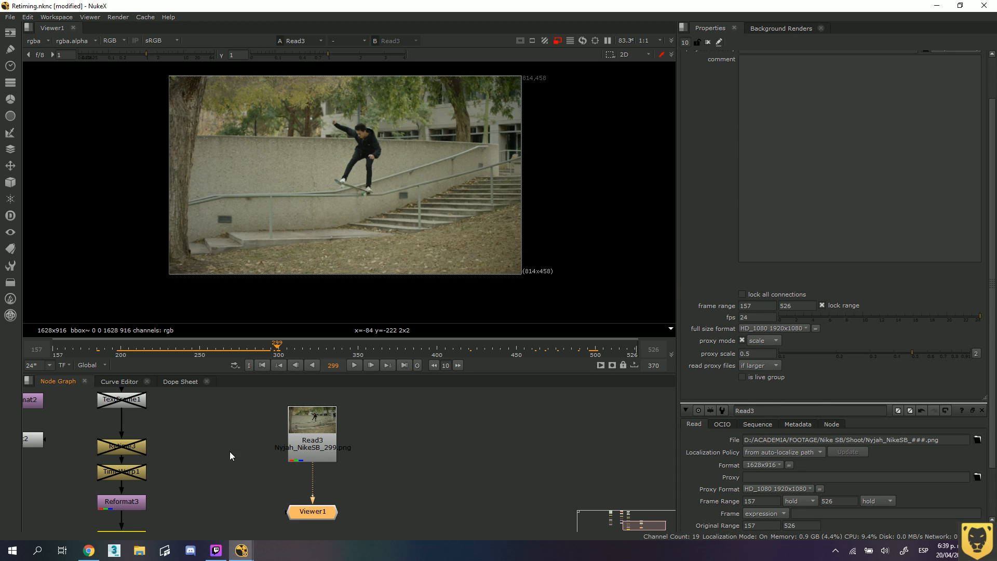
pyautogui.click(343, 470)
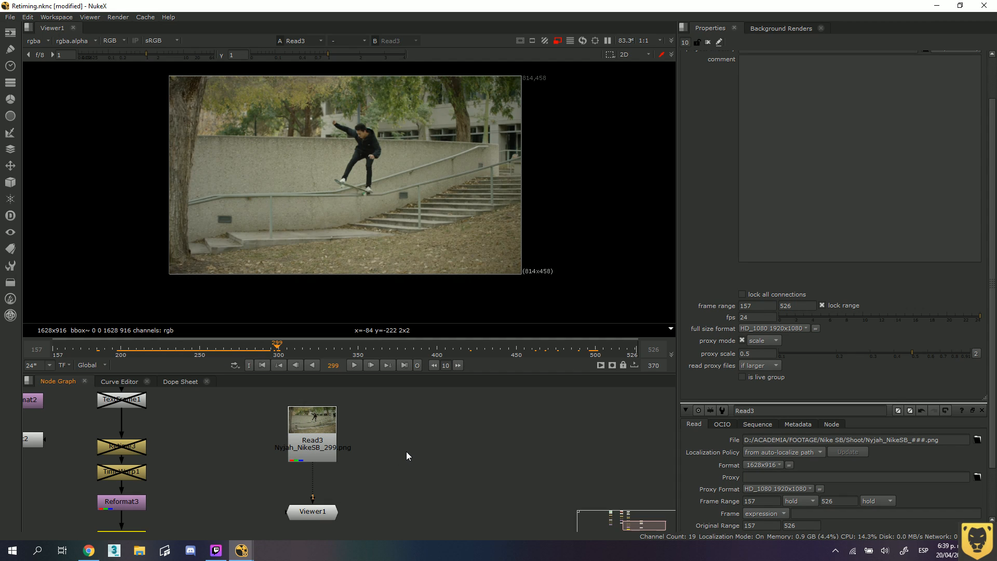
pyautogui.click(302, 423)
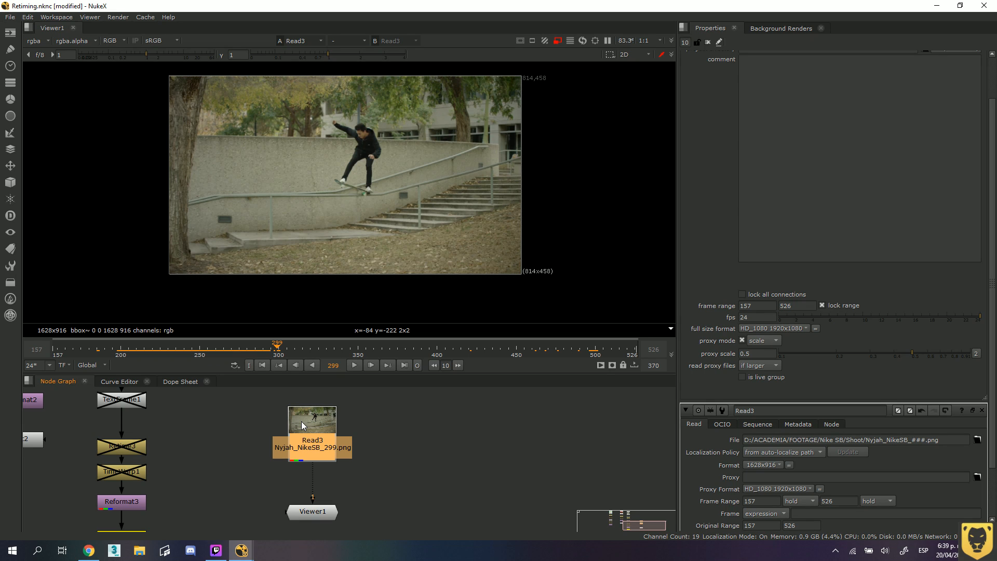
pyautogui.click(372, 473)
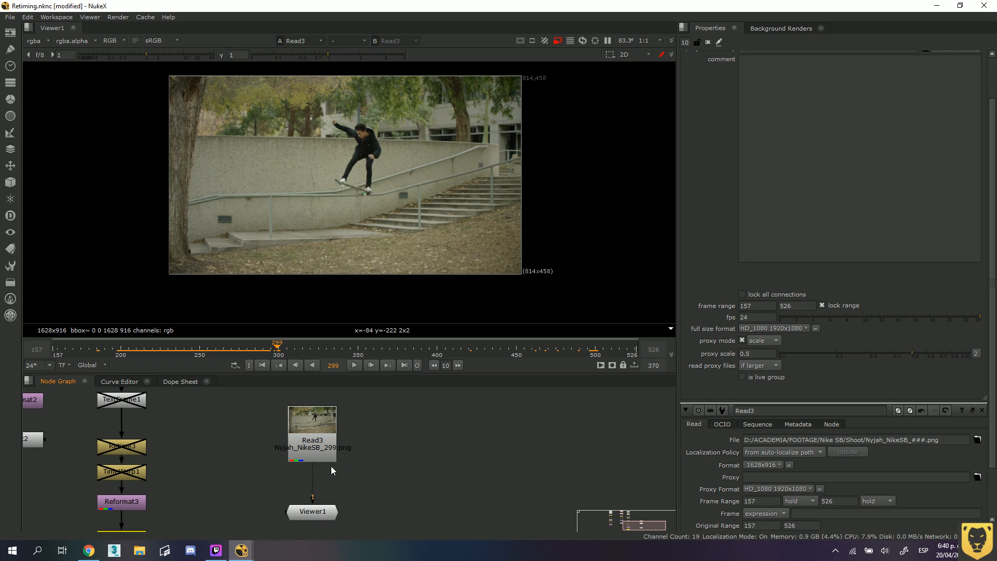
pyautogui.moveTo(322, 435); pyautogui.dragTo(317, 417)
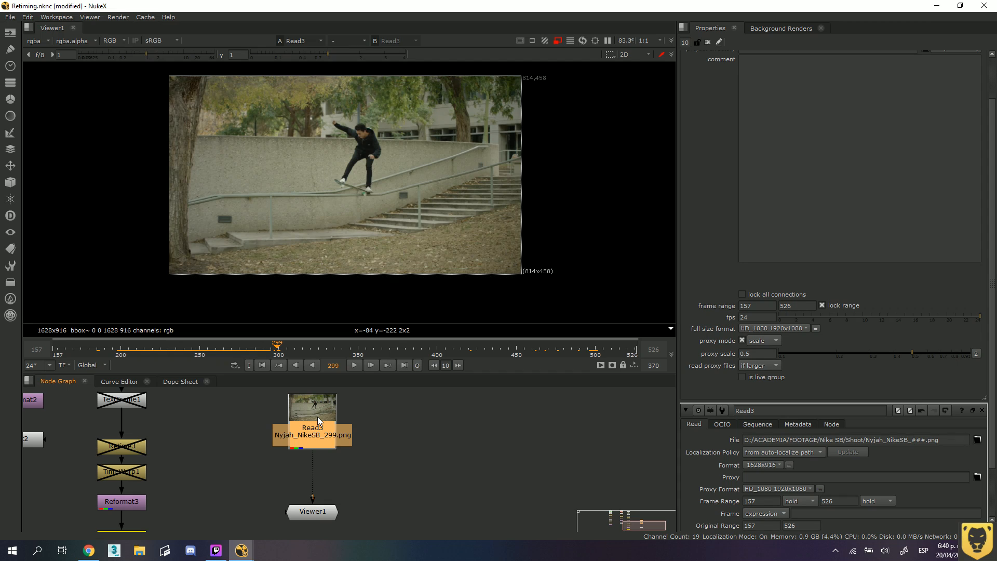
# Add a Reformat node between Read3 and Viewer1, and line the three nodes up in the node graph.
pyautogui.click(402, 468)
pyautogui.press('Tab')
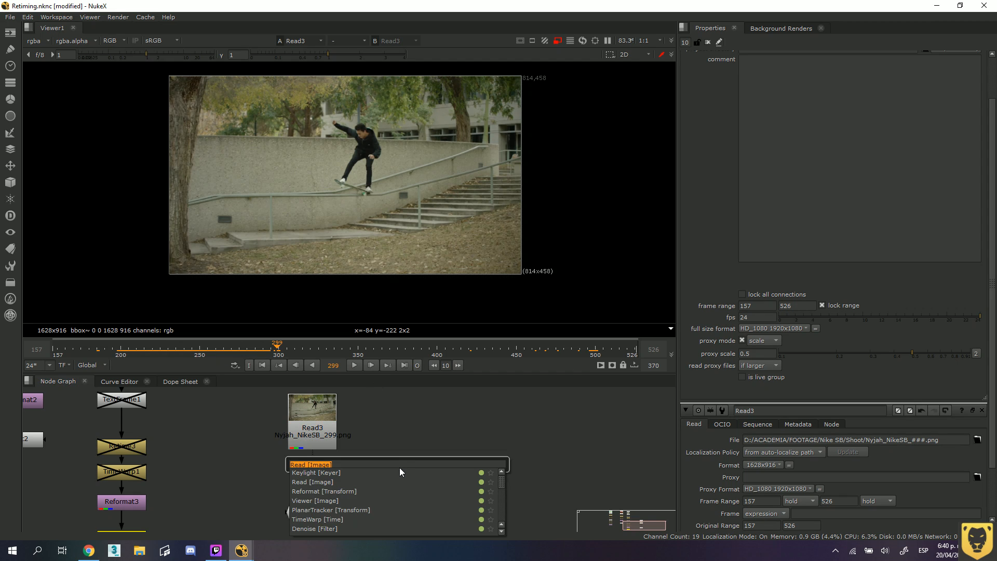
pyautogui.write('reform')
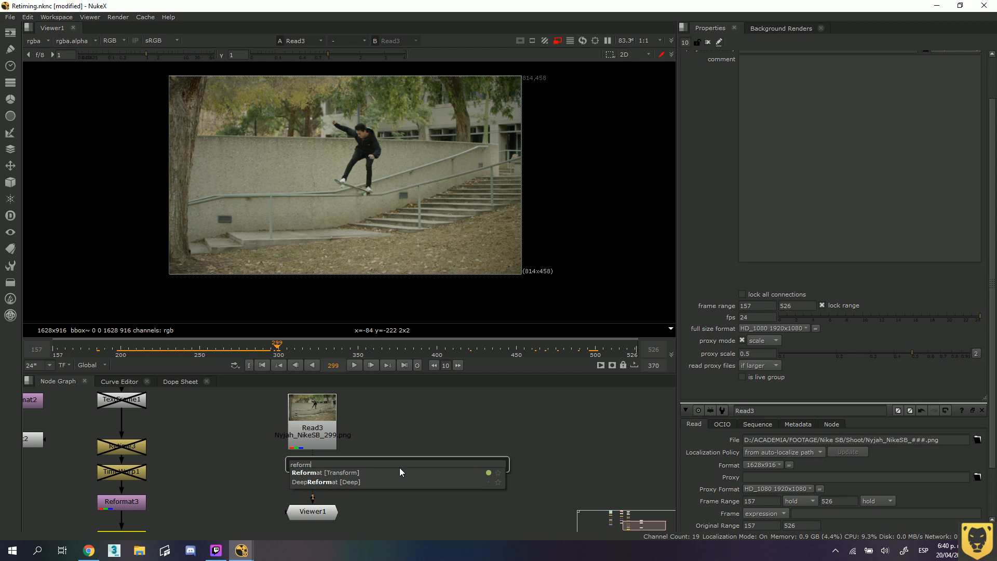
pyautogui.click(342, 473)
pyautogui.moveTo(404, 468); pyautogui.dragTo(318, 520)
pyautogui.moveTo(315, 481); pyautogui.dragTo(317, 487)
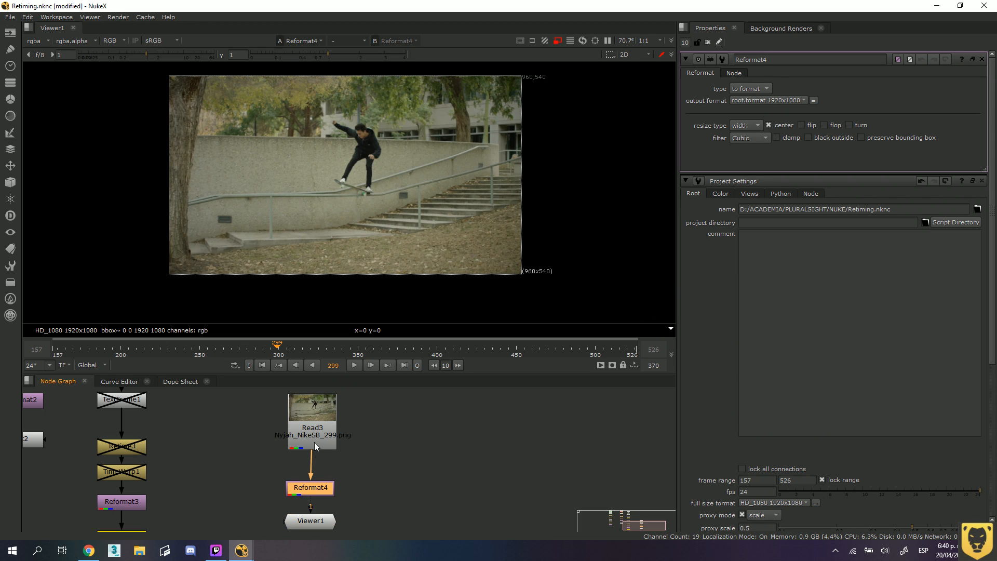
pyautogui.moveTo(314, 442); pyautogui.dragTo(312, 442)
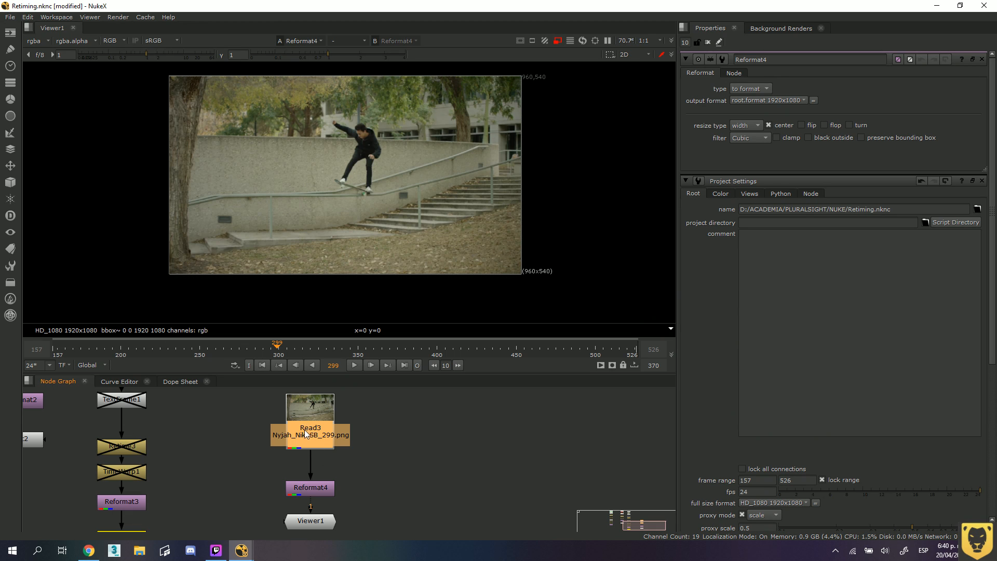
pyautogui.moveTo(304, 430); pyautogui.dragTo(304, 442)
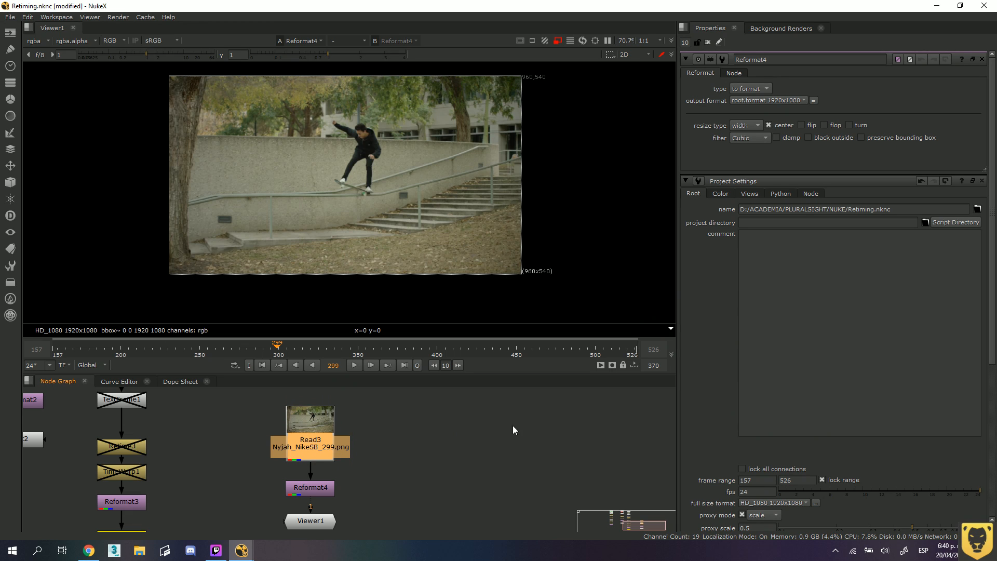
# Open the Read3 node's properties and examine its list of available formats without changing the format.
pyautogui.doubleClick(318, 422)
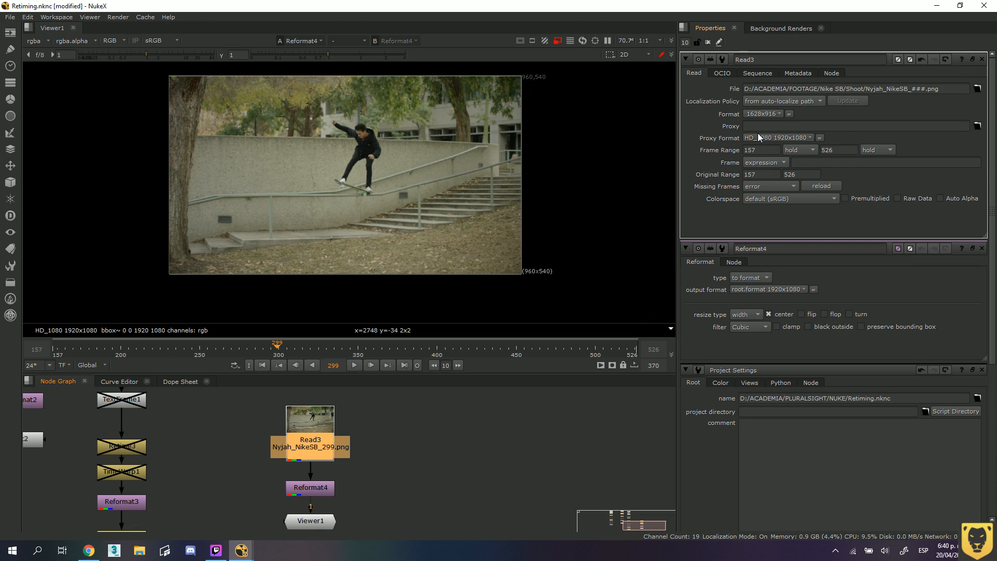
pyautogui.click(777, 114)
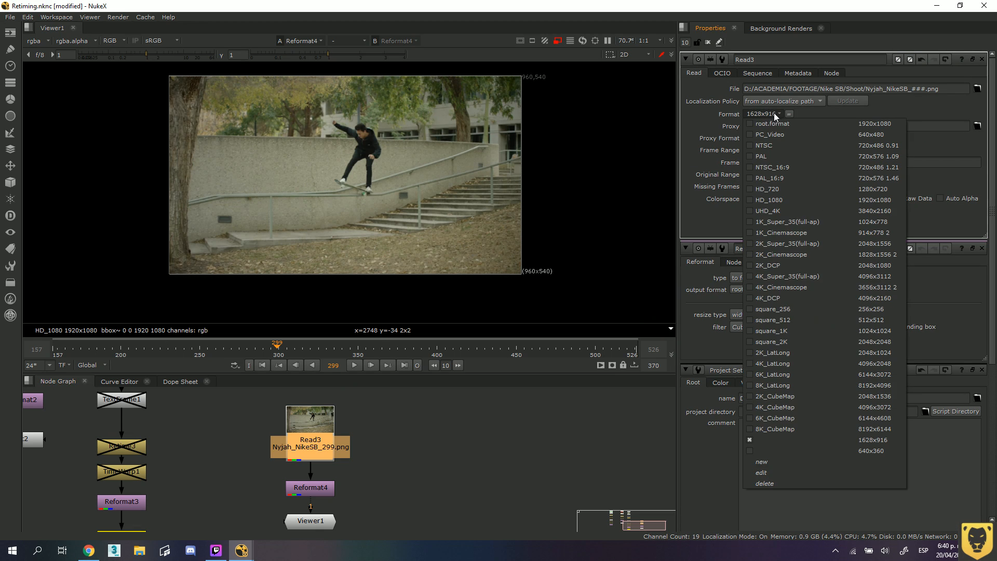
pyautogui.click(696, 123)
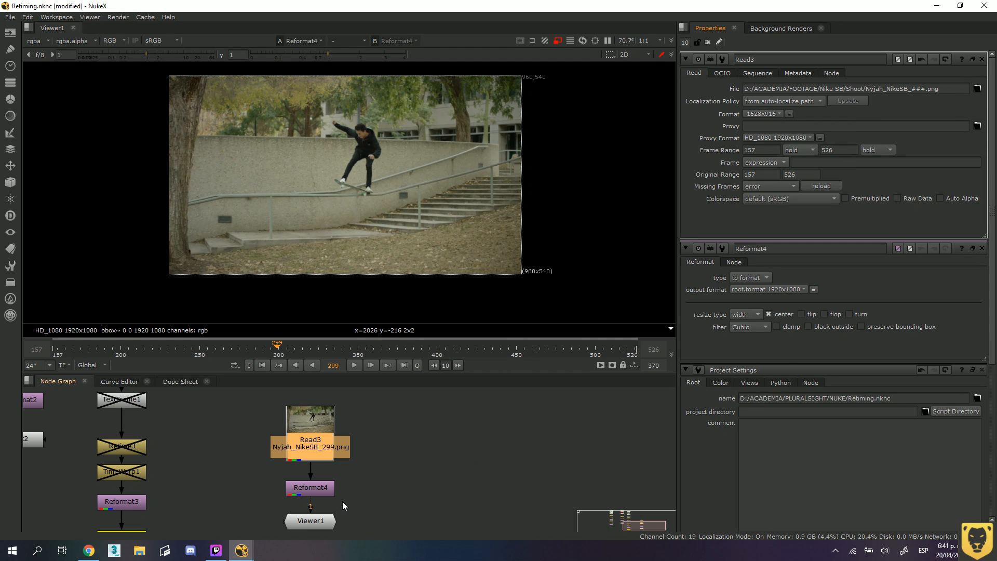
# Move Read3 slightly up and rename the Reformat node below it as Reformat_Node.
pyautogui.moveTo(320, 446); pyautogui.dragTo(320, 431)
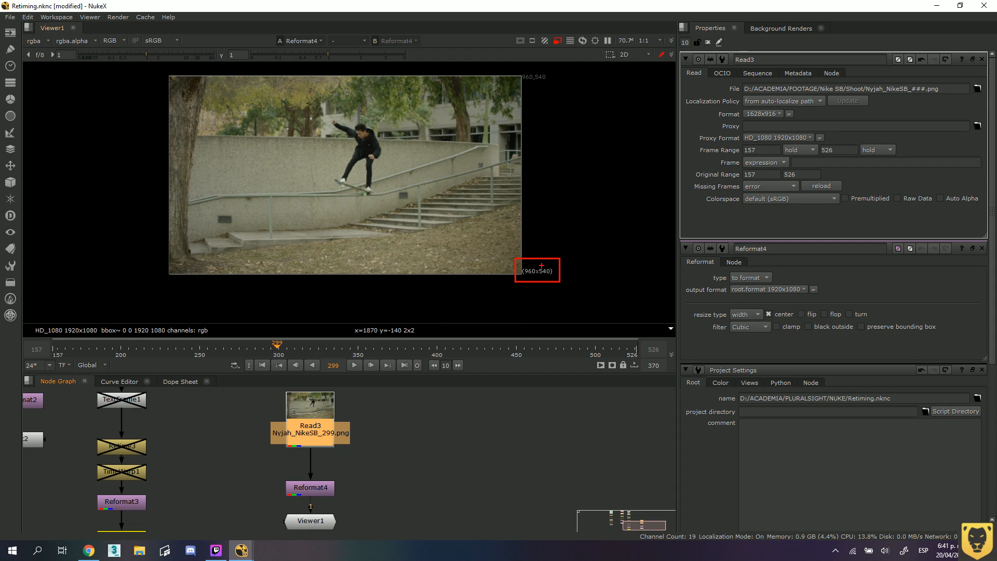
pyautogui.click(393, 468)
pyautogui.click(306, 491)
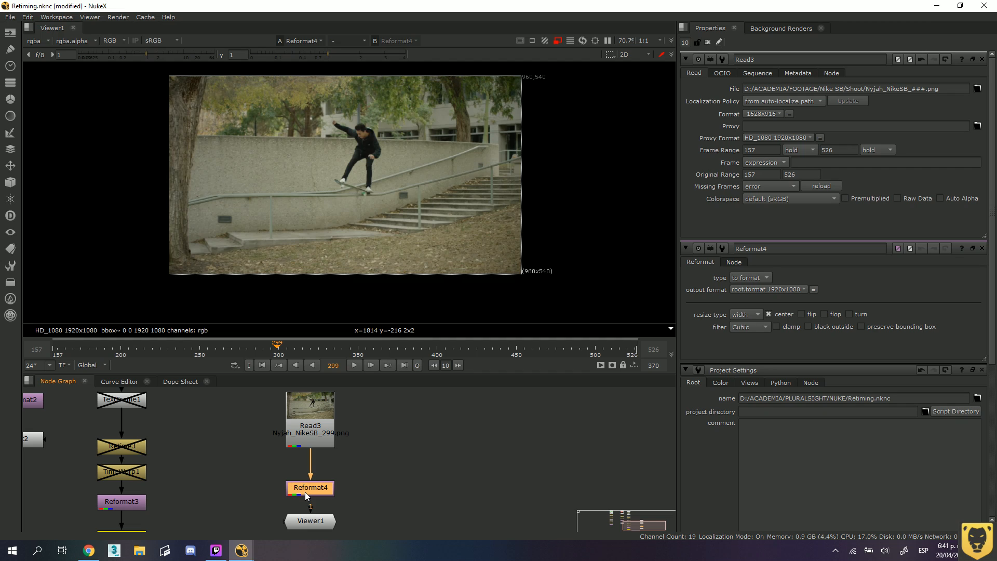
pyautogui.doubleClick(306, 491)
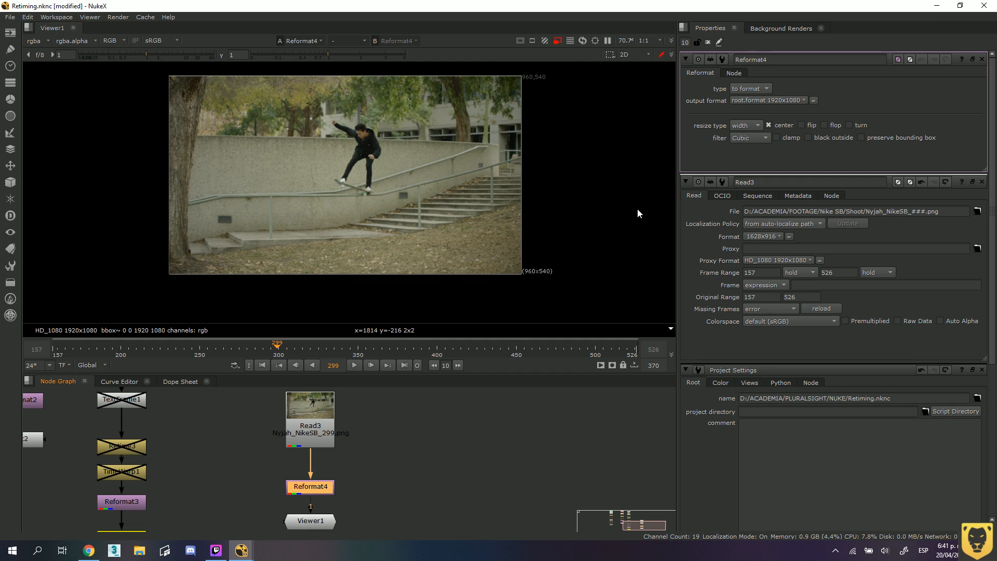
pyautogui.click(769, 59)
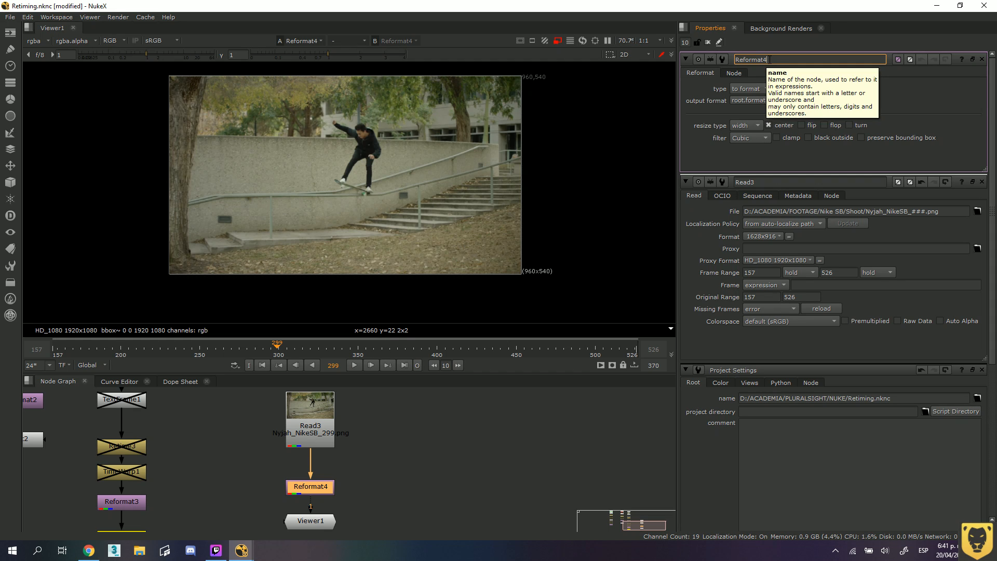
pyautogui.write('_Node')
pyautogui.press('Return')
pyautogui.click(920, 132)
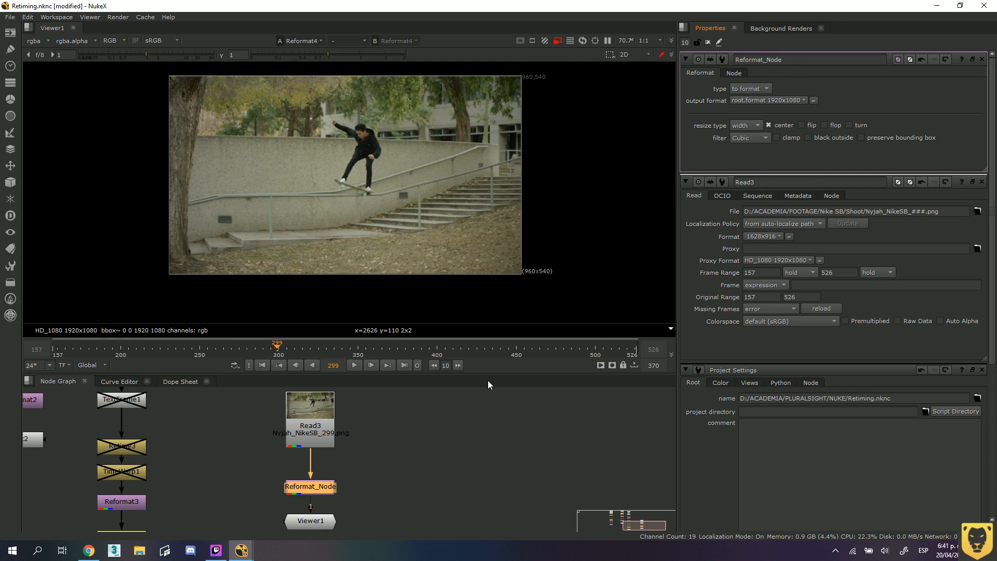
# Try HD_720 as the output format of Reformat_Node, and settle on HD_1080 1920x1080 instead.
pyautogui.click(316, 488)
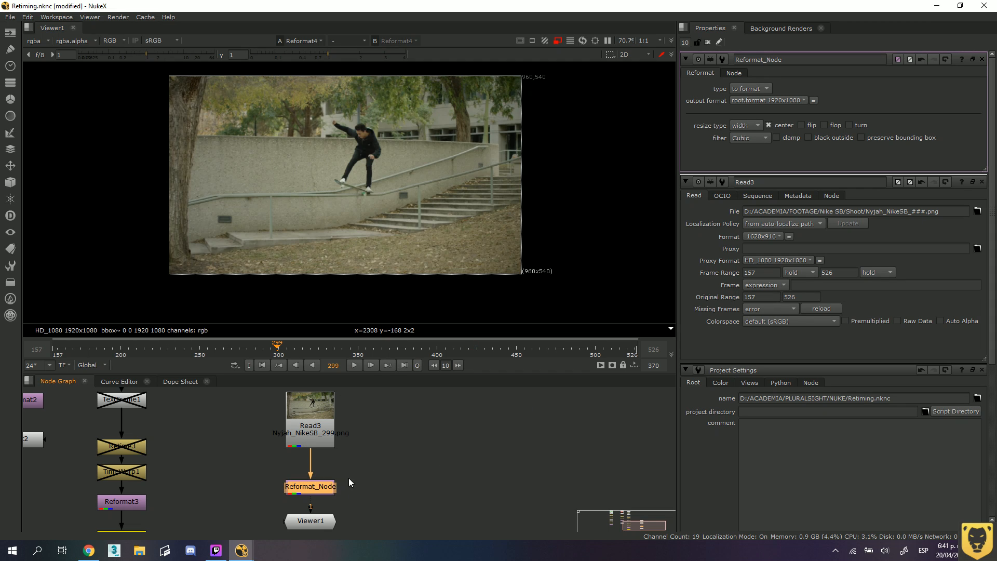
pyautogui.click(405, 462)
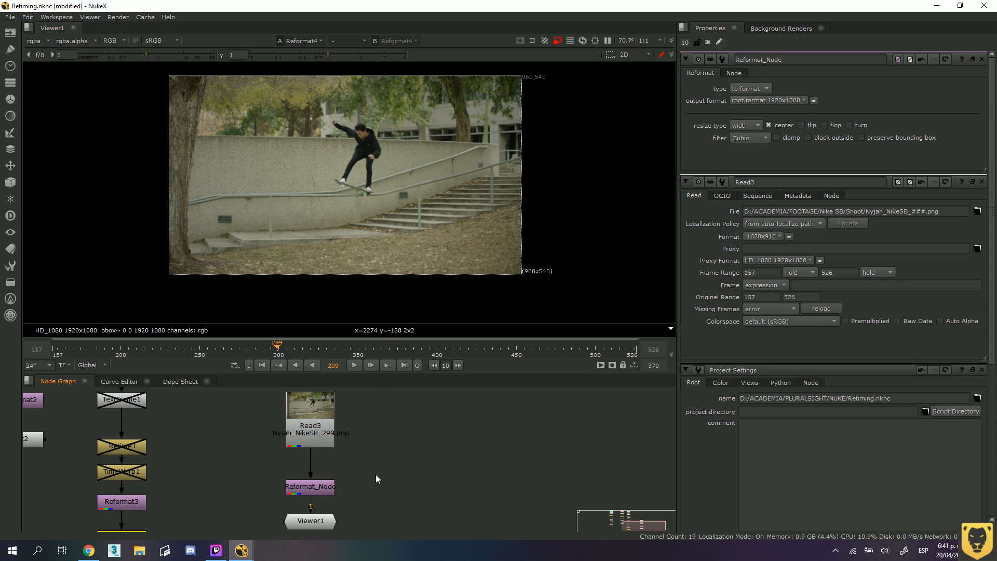
pyautogui.click(326, 490)
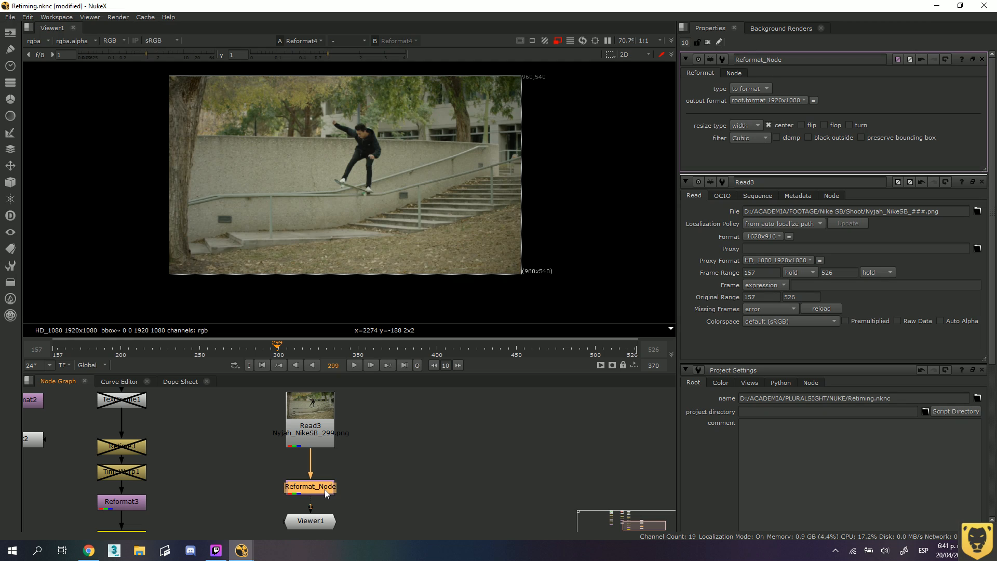
pyautogui.click(804, 100)
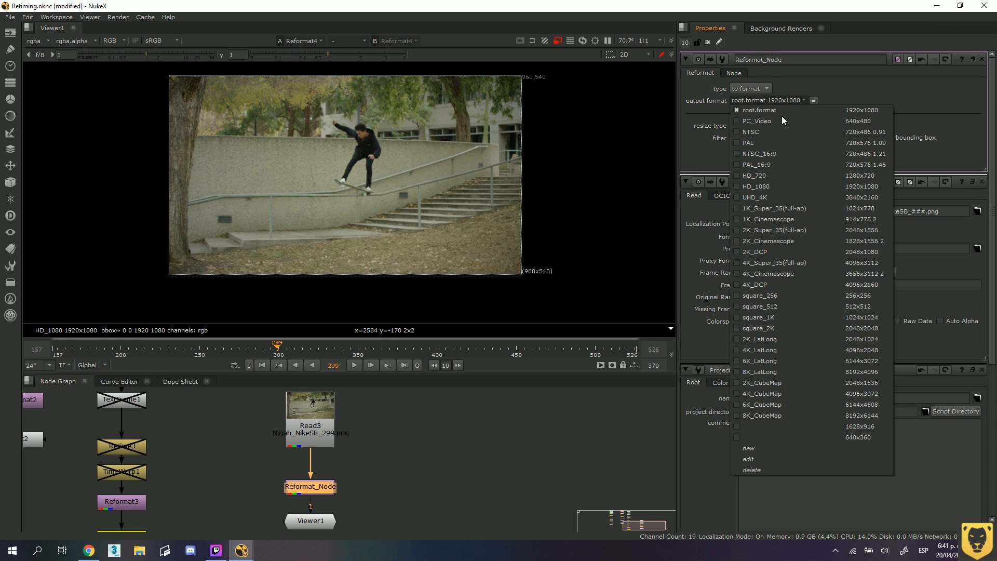
pyautogui.click(756, 175)
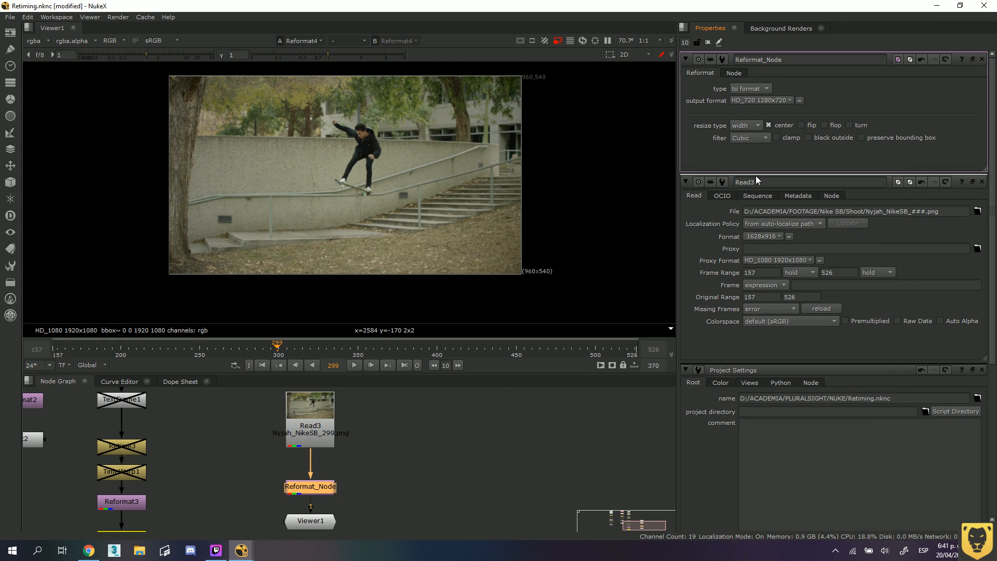
pyautogui.click(783, 98)
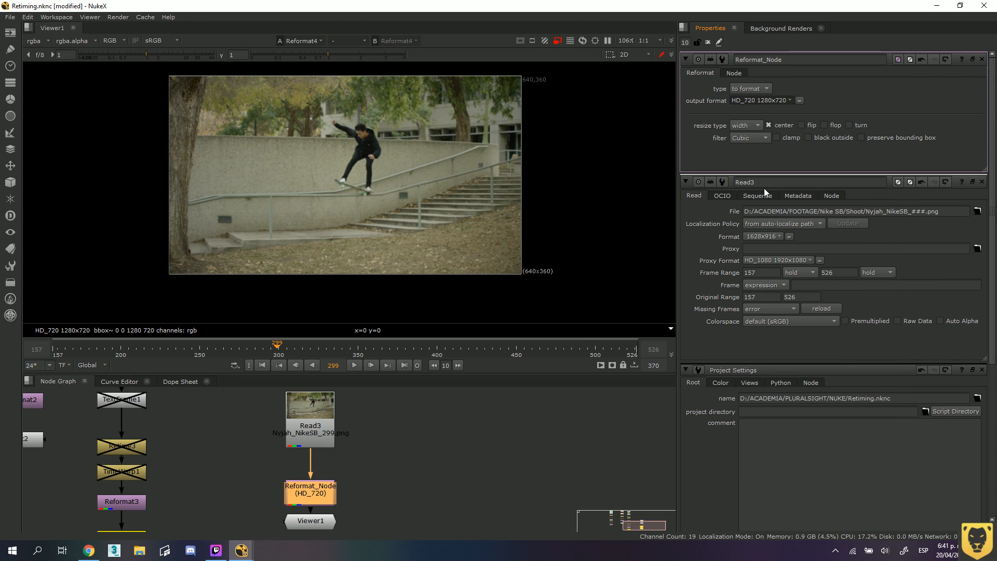
pyautogui.click(764, 187)
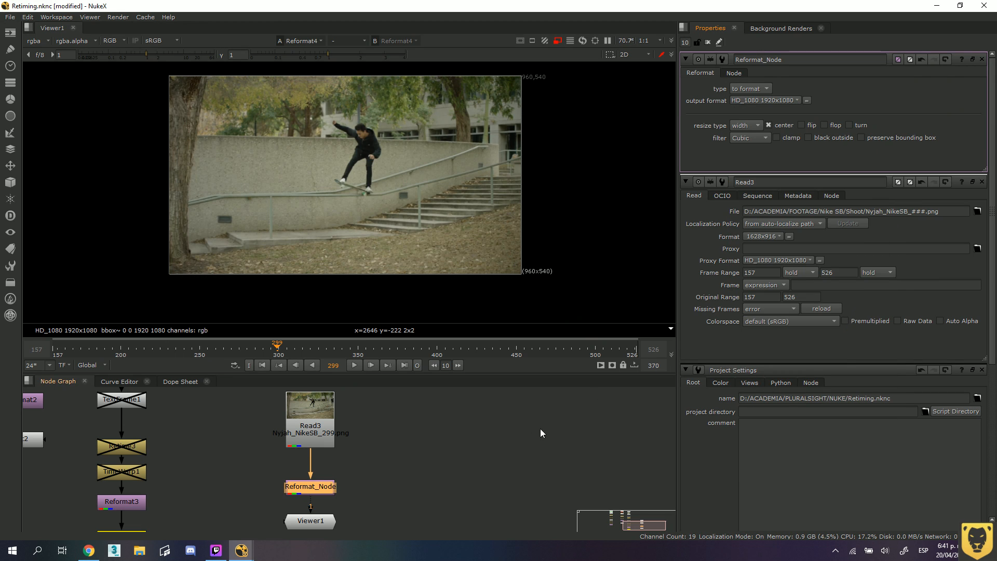
# Switch proxy mode off and back on in the viewer to compare full resolution with the proxy resolution.
pyautogui.click(557, 40)
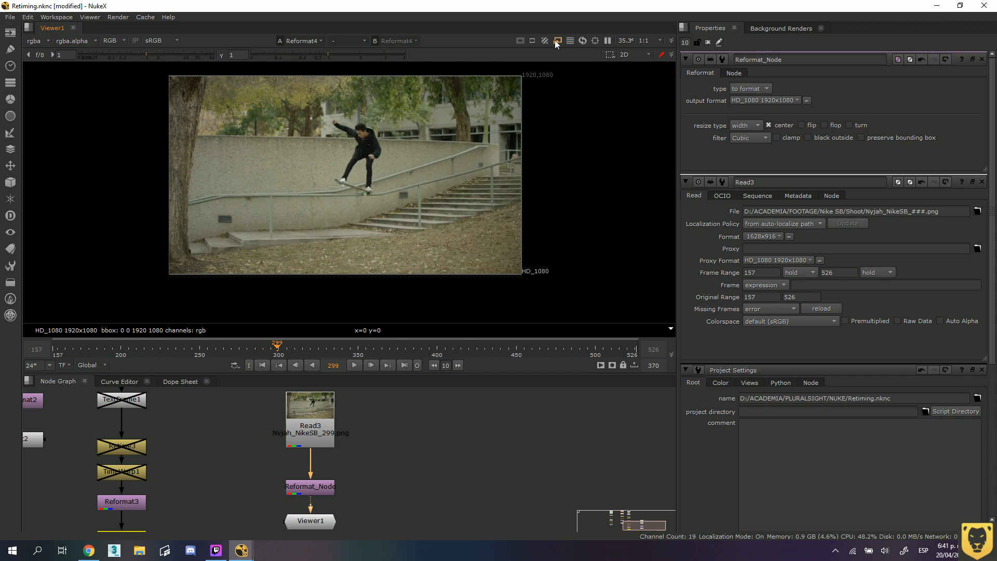
pyautogui.scroll(1, 392, 188)
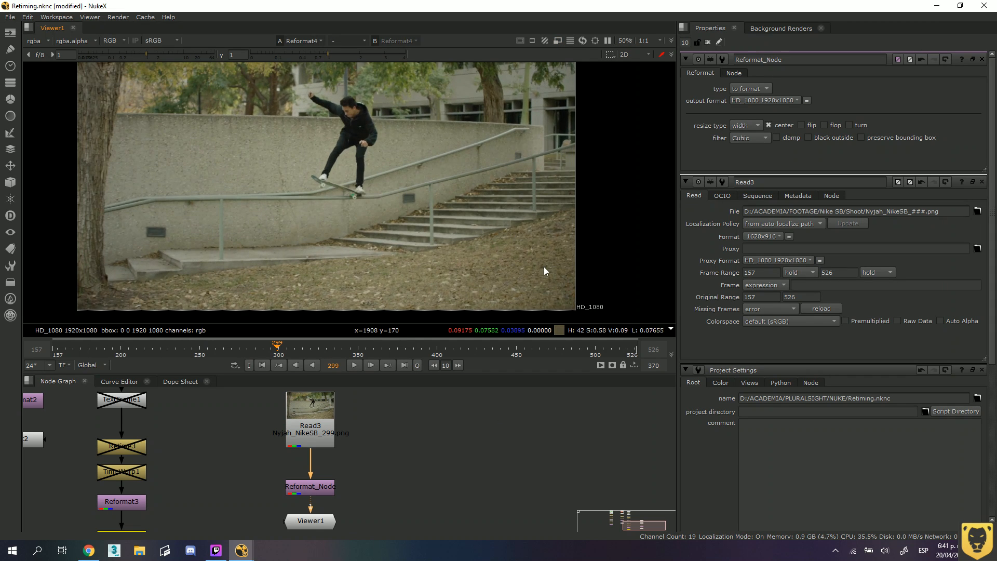
pyautogui.click(559, 40)
pyautogui.click(558, 41)
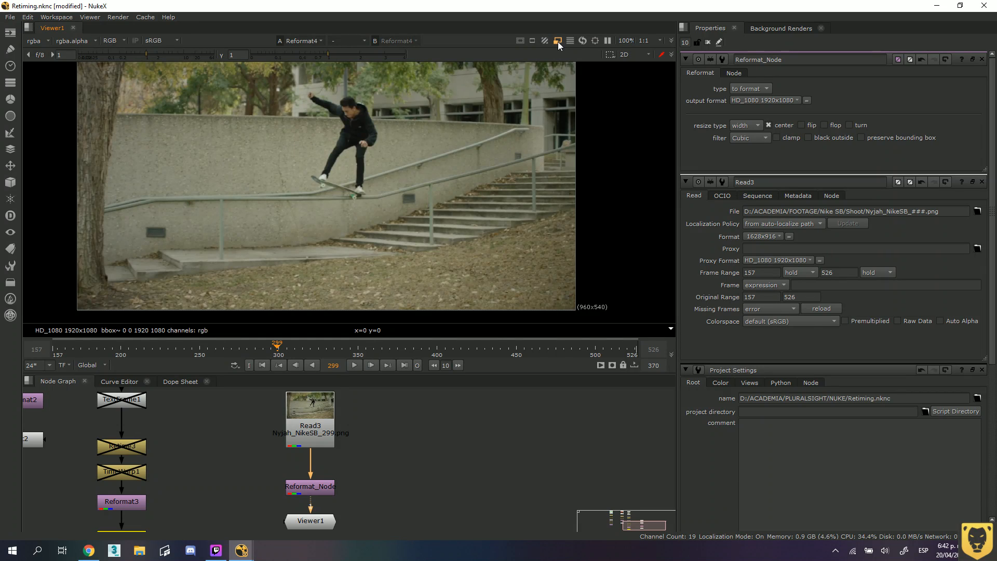
# Examine the frame's lower corner with its format label and a close-up of the skateboarder in proxy mode.
pyautogui.scroll(5, 581, 309)
pyautogui.moveTo(593, 292); pyautogui.dragTo(533, 226, button='middle')
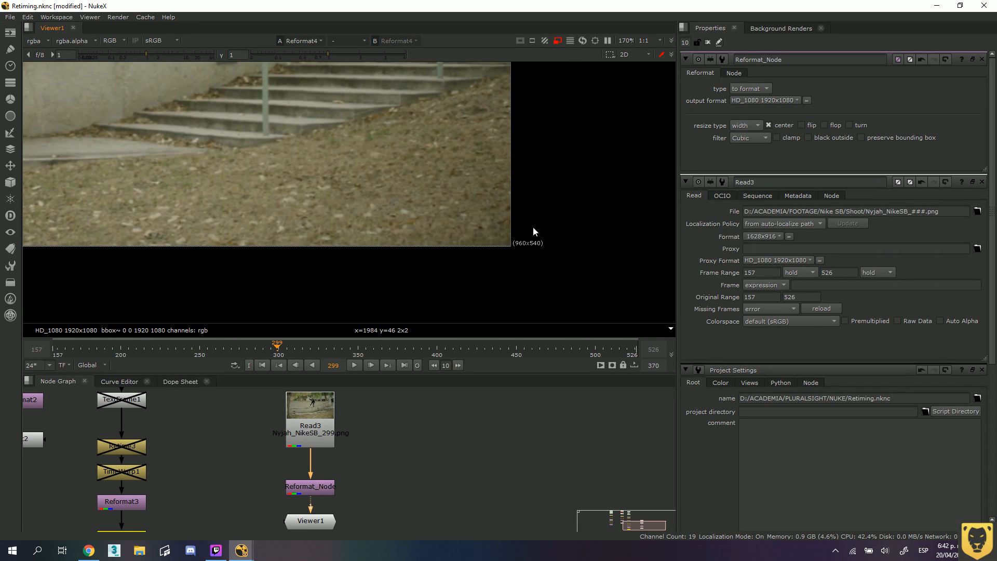
pyautogui.scroll(-5, 363, 182)
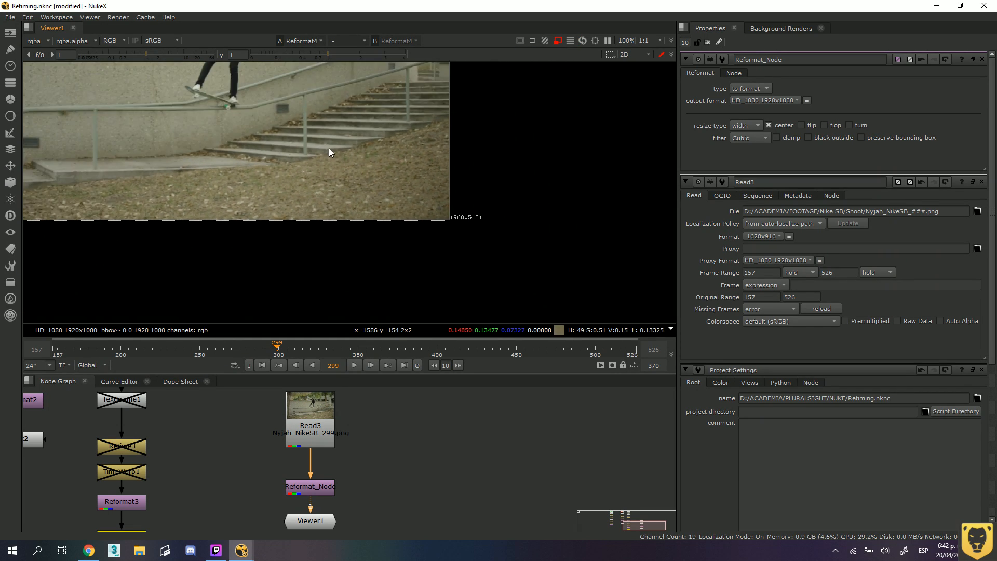
pyautogui.scroll(-1, 329, 148)
pyautogui.moveTo(243, 119); pyautogui.dragTo(361, 216, button='middle')
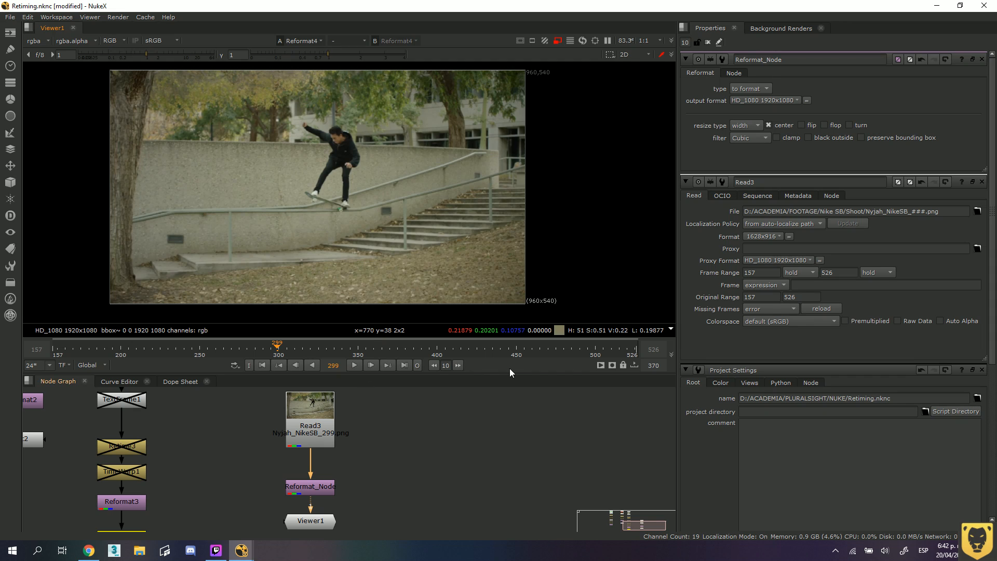
pyautogui.scroll(5, 297, 199)
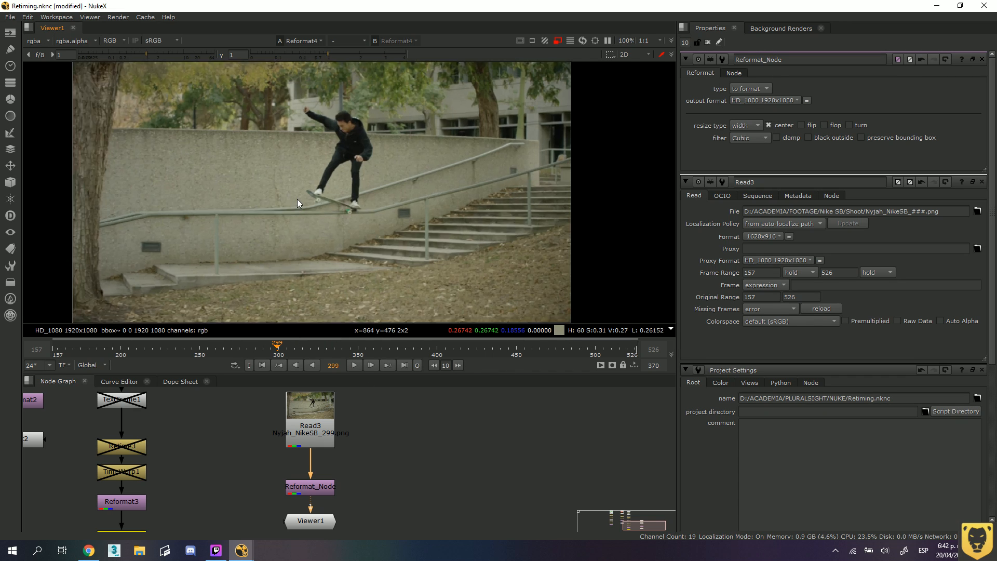
pyautogui.scroll(1, 435, 111)
pyautogui.moveTo(435, 111); pyautogui.dragTo(413, 173, button='middle')
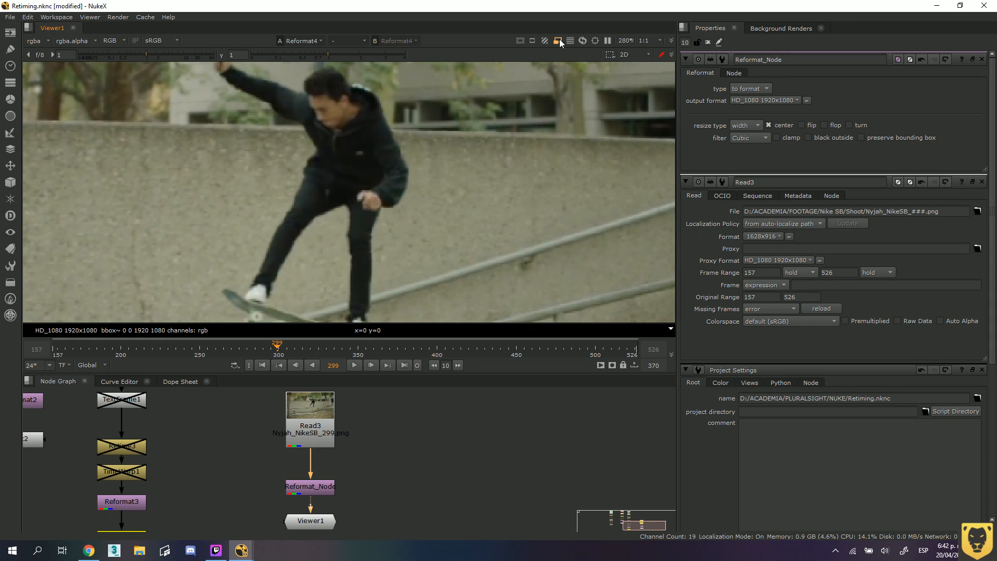
# Turn off proxy mode to examine the skateboarder and the whole frame at full resolution, and turn it back on.
pyautogui.click(559, 39)
pyautogui.scroll(-2, 376, 425)
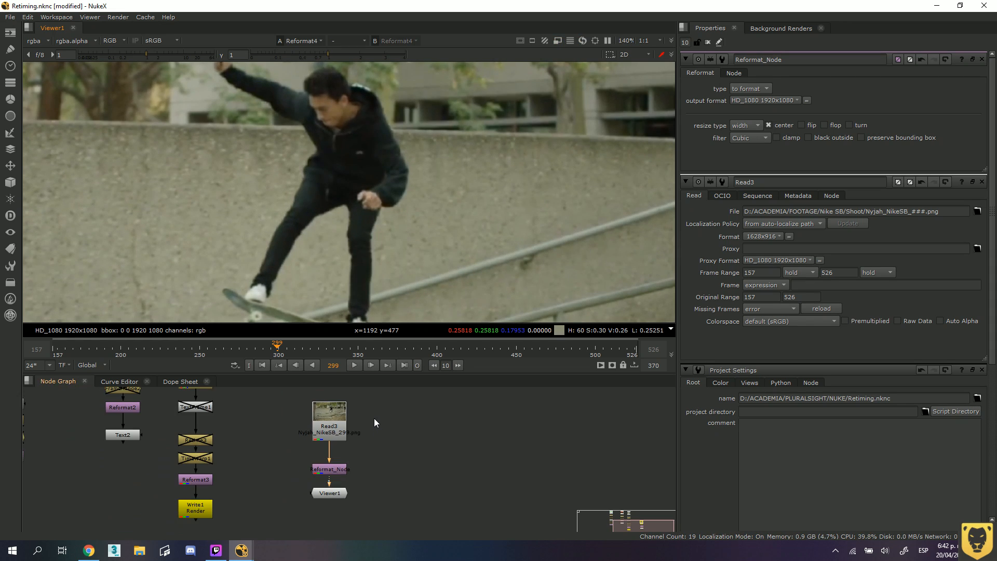
pyautogui.scroll(-2, 372, 422)
pyautogui.scroll(-3, 379, 263)
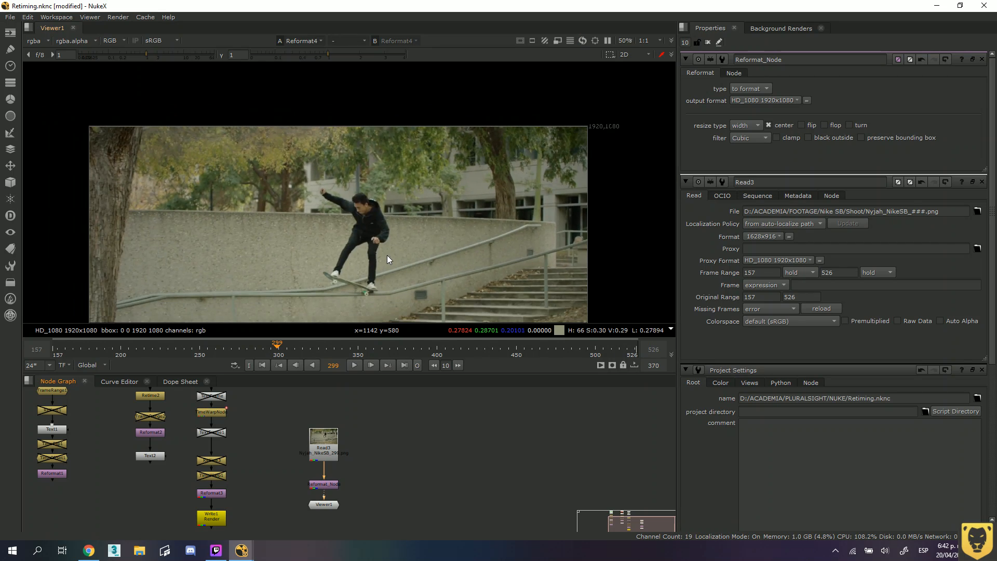
pyautogui.moveTo(387, 255); pyautogui.dragTo(381, 170, button='middle')
pyautogui.scroll(-1, 394, 255)
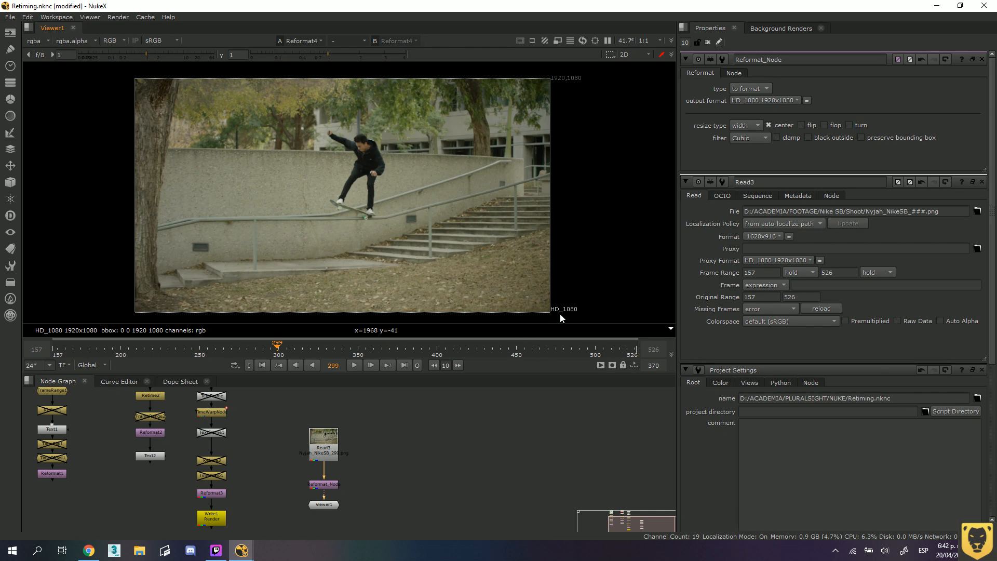
pyautogui.click(557, 42)
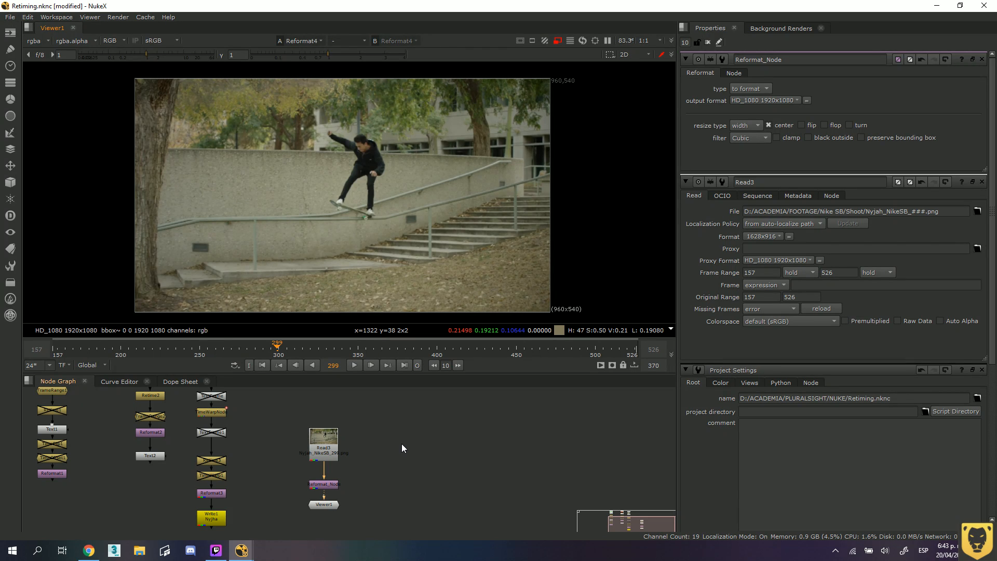
# Move Read3 up in the node graph to widen the gap above Reformat_Node, and start playing the sequence.
pyautogui.moveTo(320, 436); pyautogui.dragTo(319, 406)
pyautogui.click(420, 449)
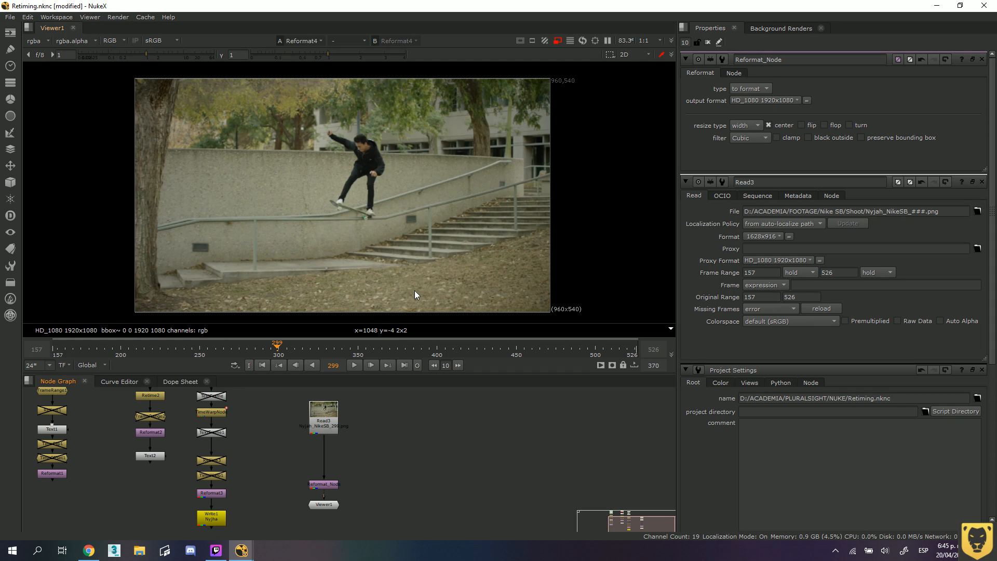
pyautogui.click(355, 366)
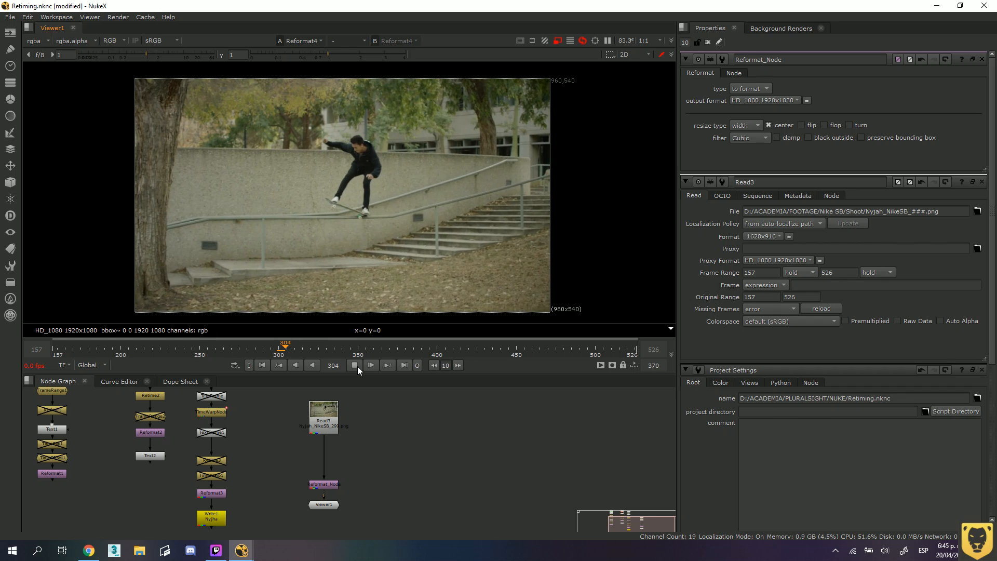
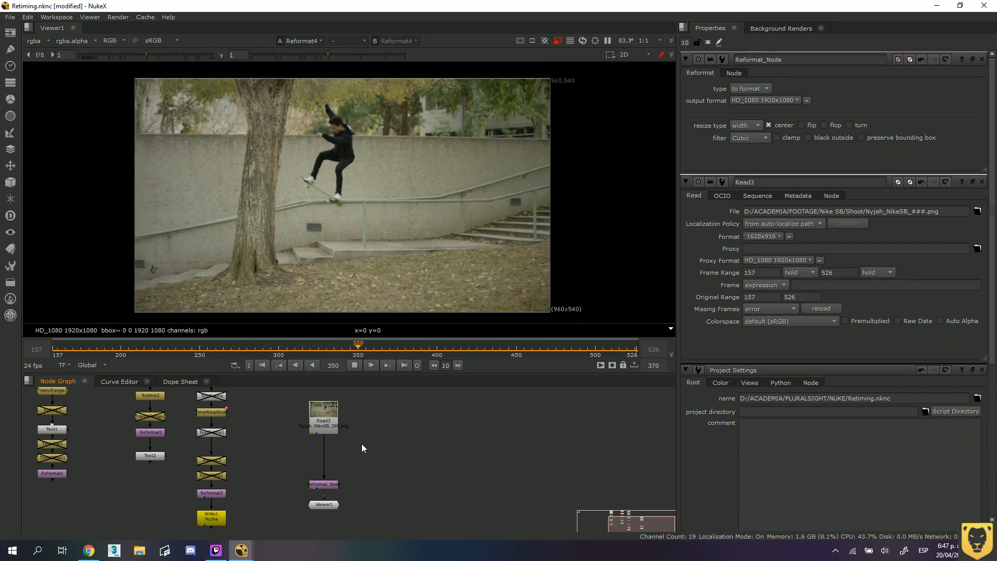
# Stop the sequence playback at frame 205.
pyautogui.press('Tab')
pyautogui.press('Return')
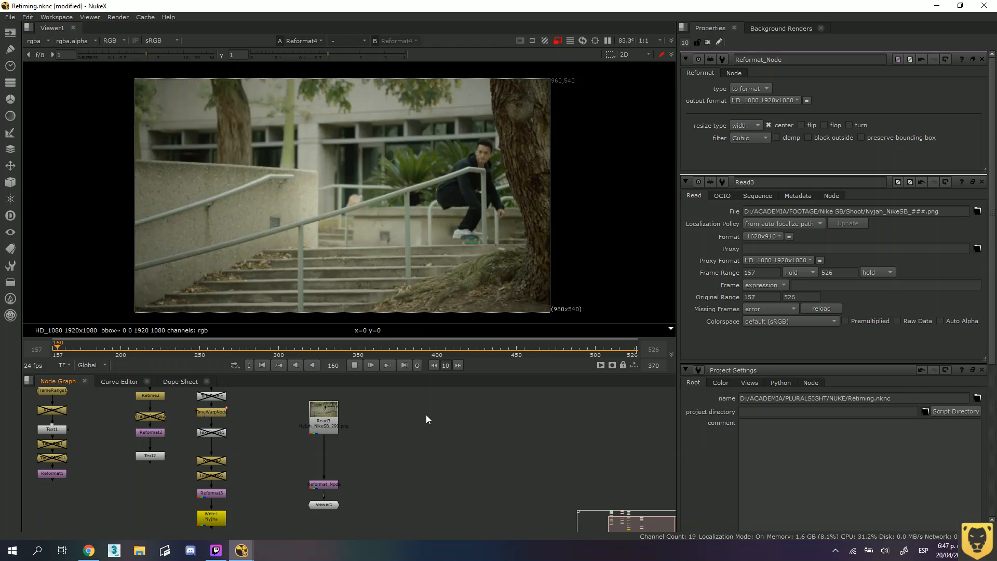
pyautogui.click(355, 366)
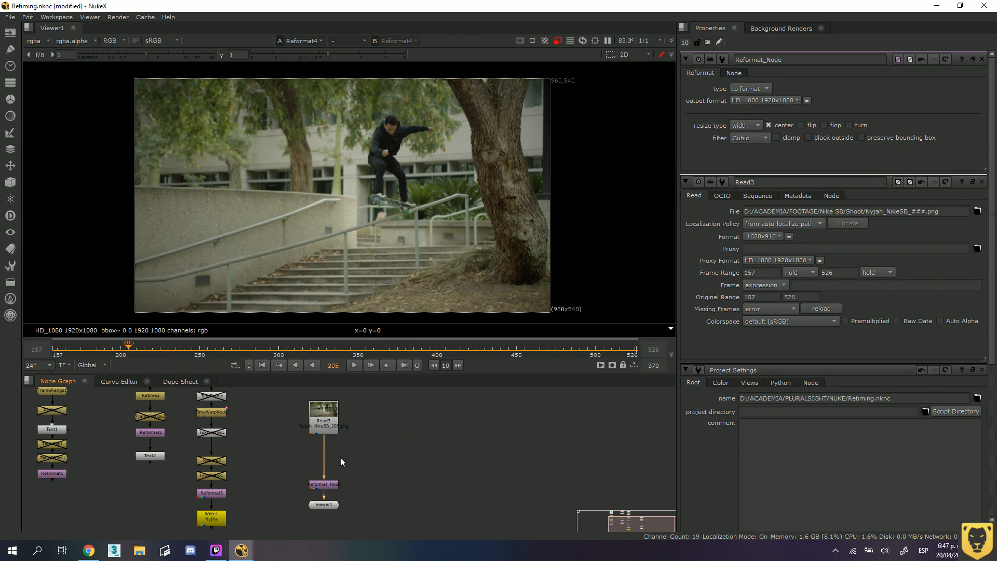
pyautogui.press('Tab')
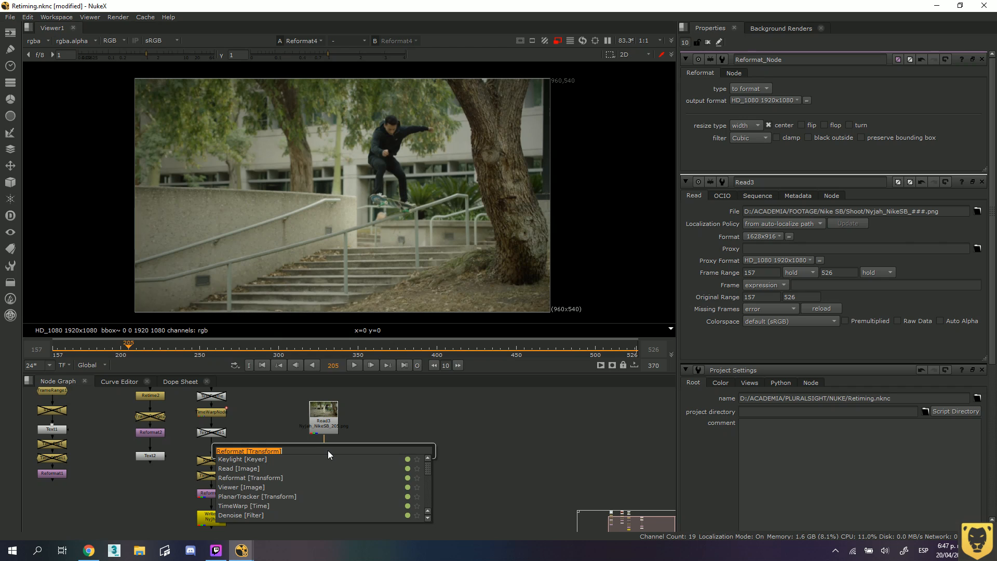
pyautogui.write('ti')
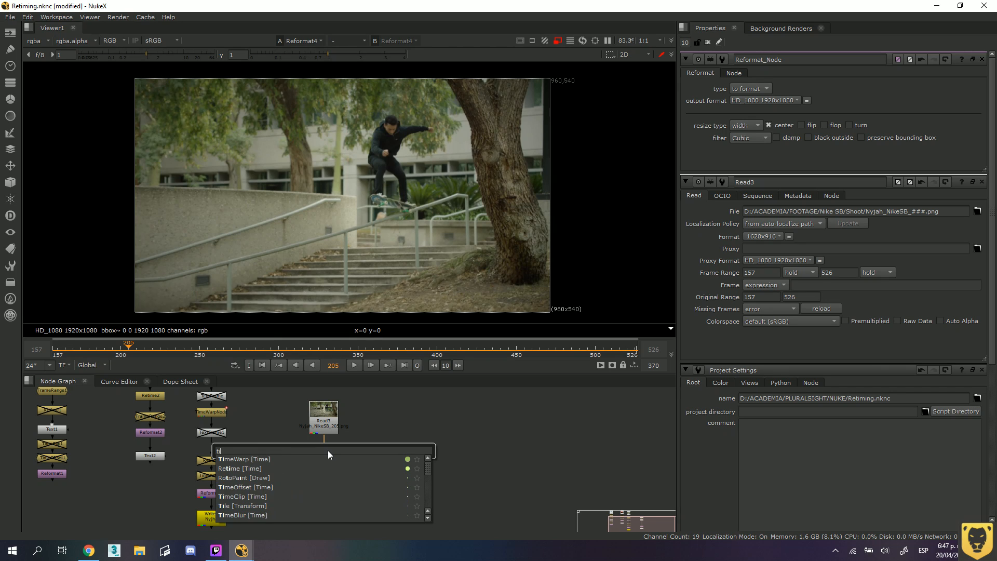
pyautogui.write('me o')
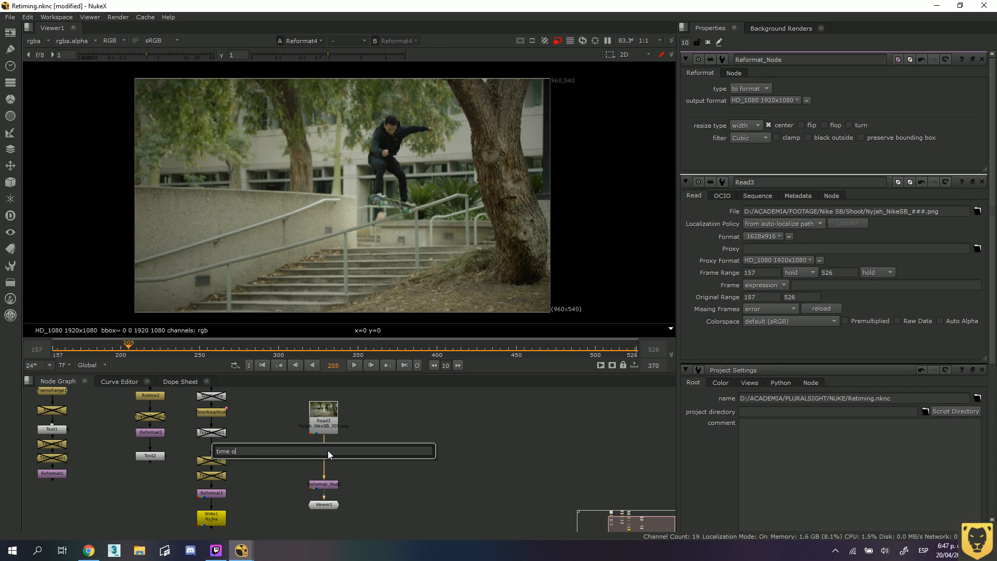
pyautogui.press('BackSpace')
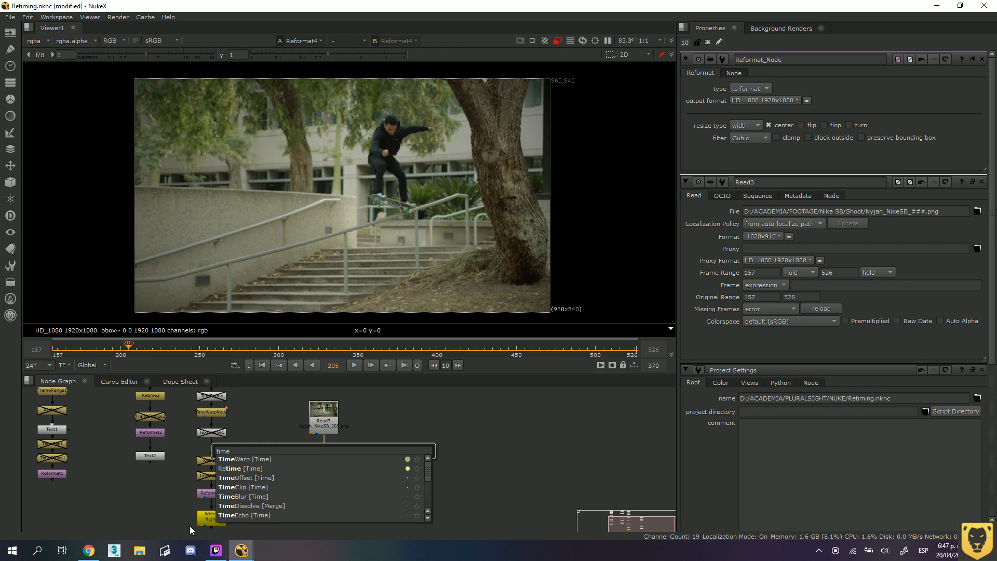
pyautogui.write('of')
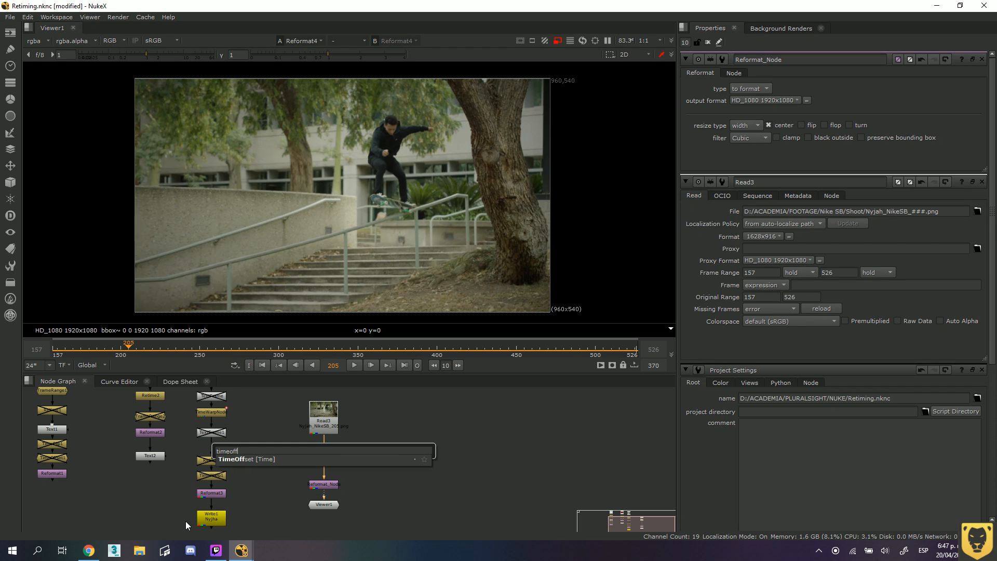
pyautogui.write('f')
pyautogui.press('Return')
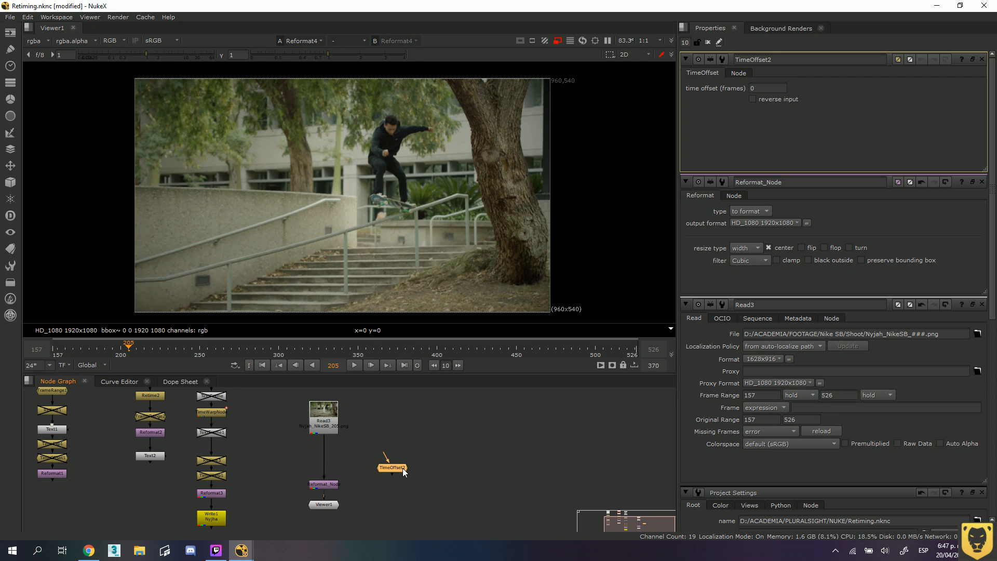
pyautogui.press('Delete')
# Insert a TimeOffset node between Read3 and Reformat_Node, spaced slightly below Read3.
pyautogui.click(335, 431)
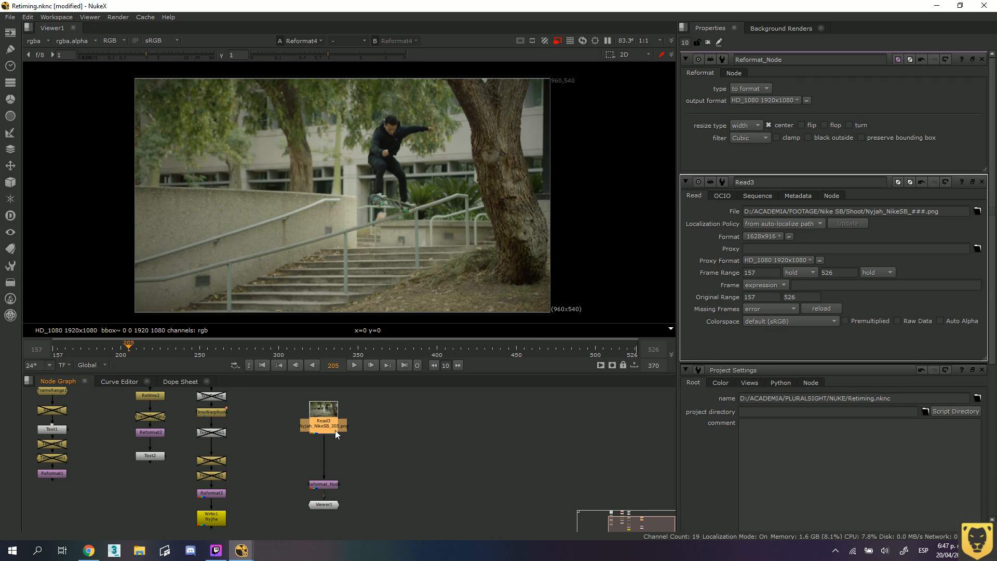
pyautogui.press('Tab')
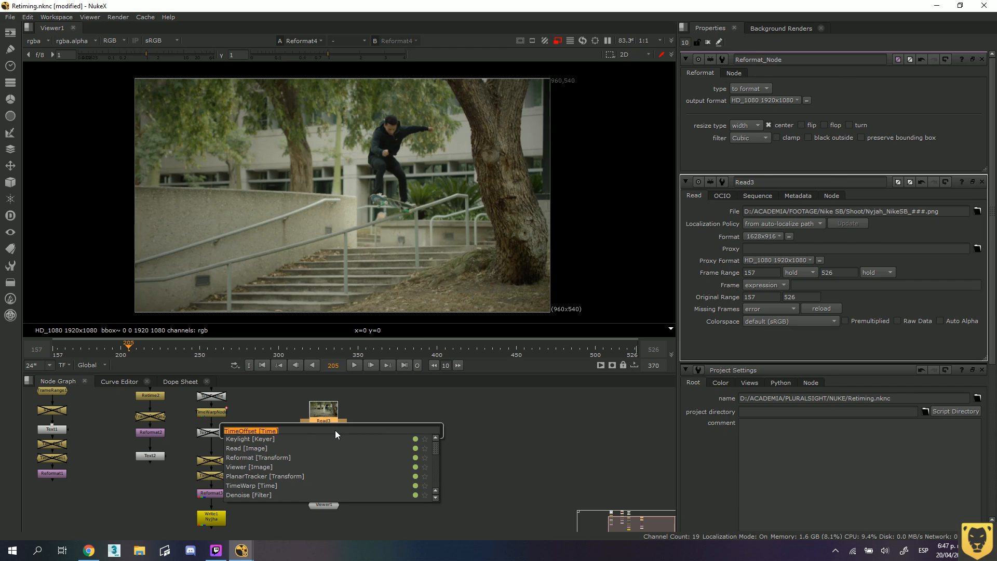
pyautogui.press('Return')
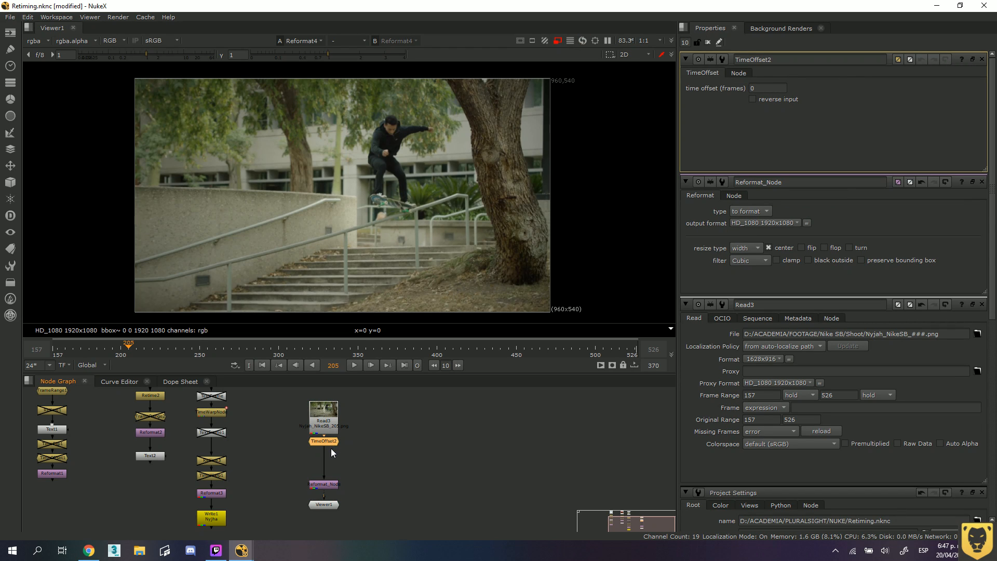
pyautogui.moveTo(331, 452); pyautogui.dragTo(331, 446)
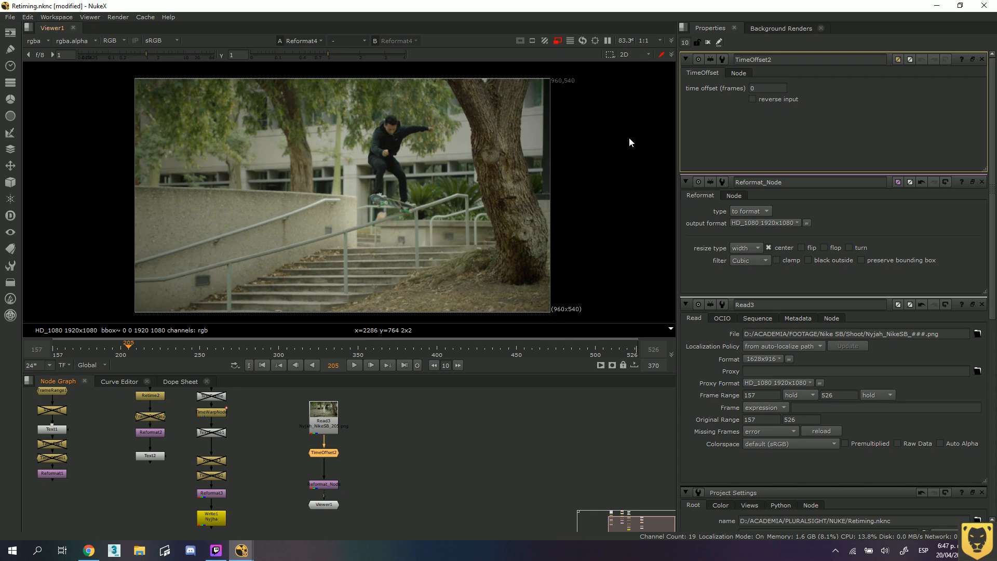
# Go to frame 250 and set the TimeOffset node's time offset to 5 frames.
pyautogui.click(759, 88)
pyautogui.moveTo(130, 350); pyautogui.dragTo(200, 350)
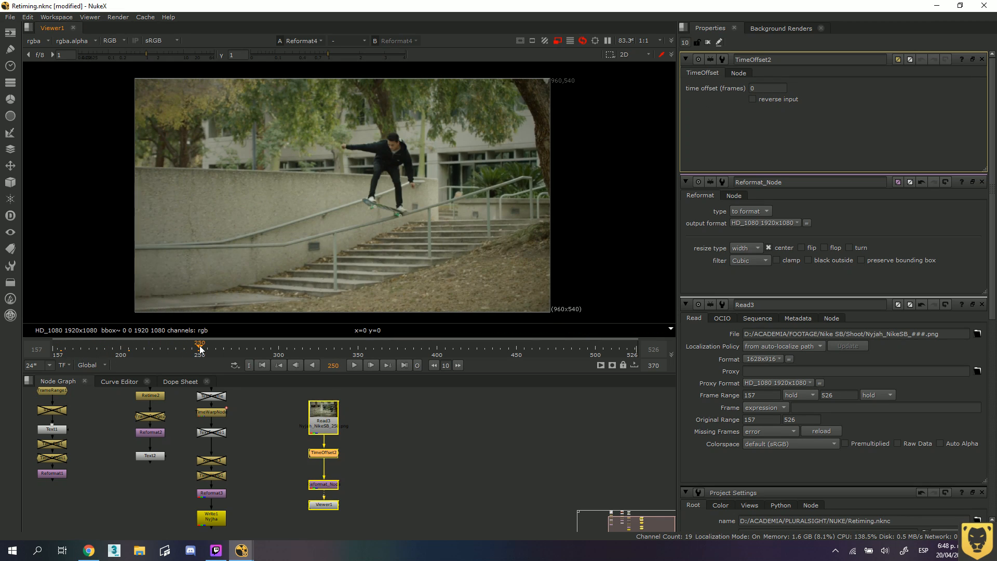
pyautogui.click(751, 88)
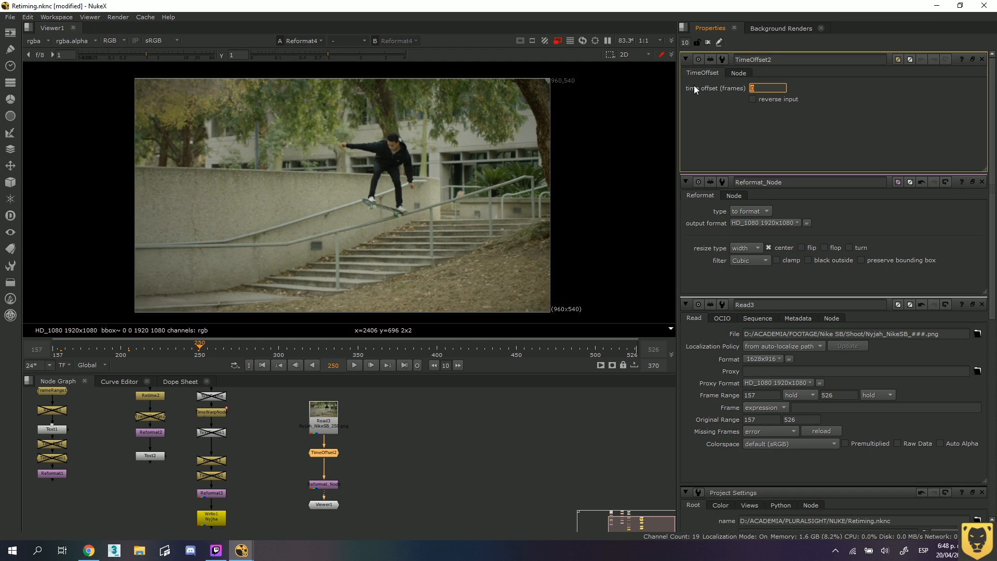
pyautogui.write('5')
pyautogui.press('Return')
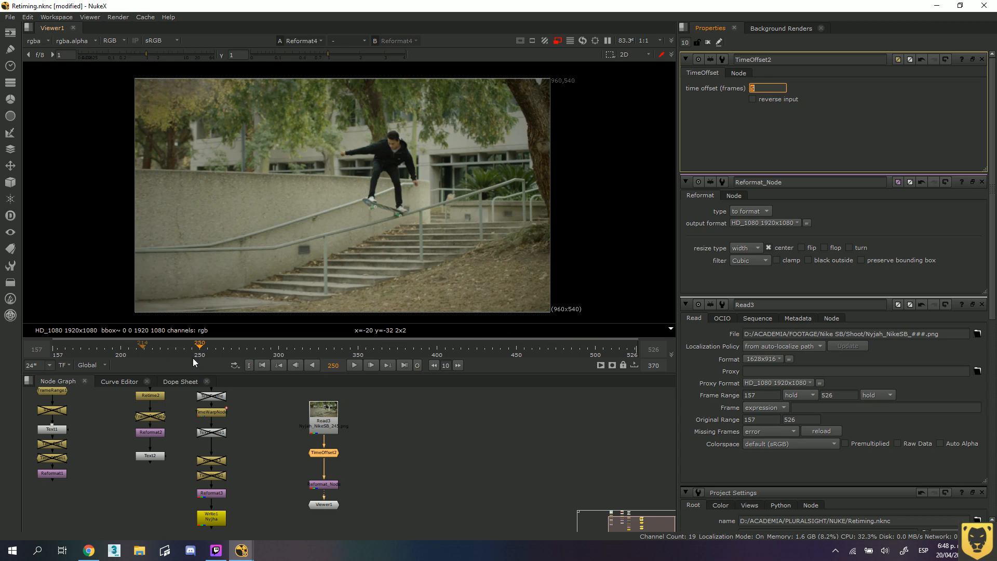
# Play the sequence from frame 157 to check the start of the offset clip, and stop at frame 183.
pyautogui.moveTo(200, 347); pyautogui.dragTo(53, 352)
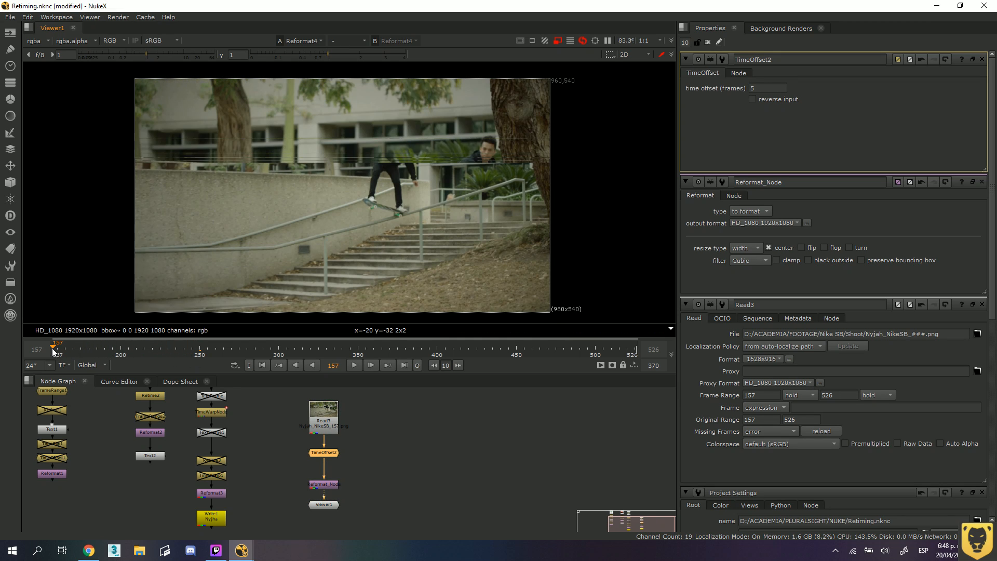
pyautogui.click(355, 365)
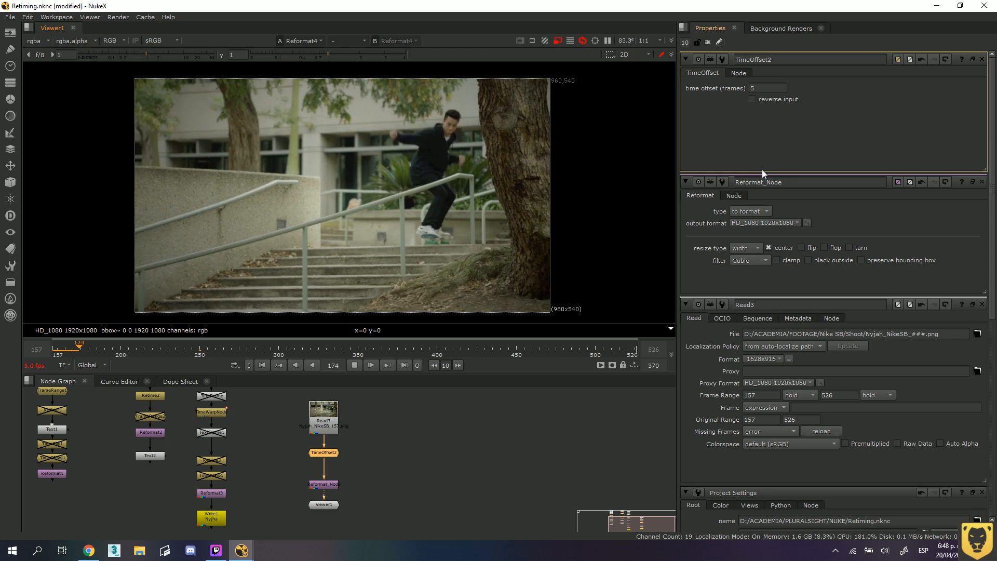
pyautogui.click(355, 366)
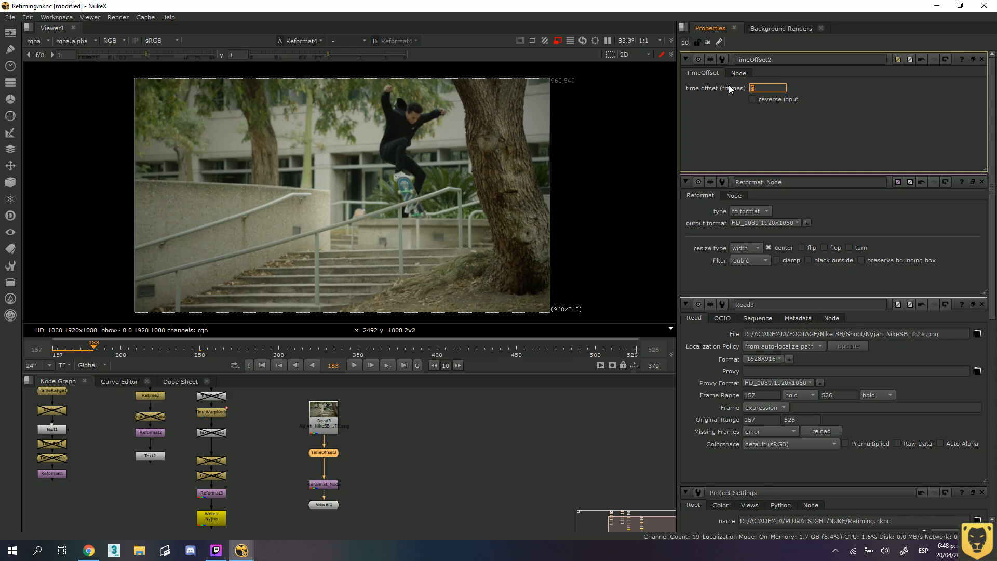
# Set the time offset to 280 frames and play the sequence from its start to frame 219.
pyautogui.write('280')
pyautogui.press('Return')
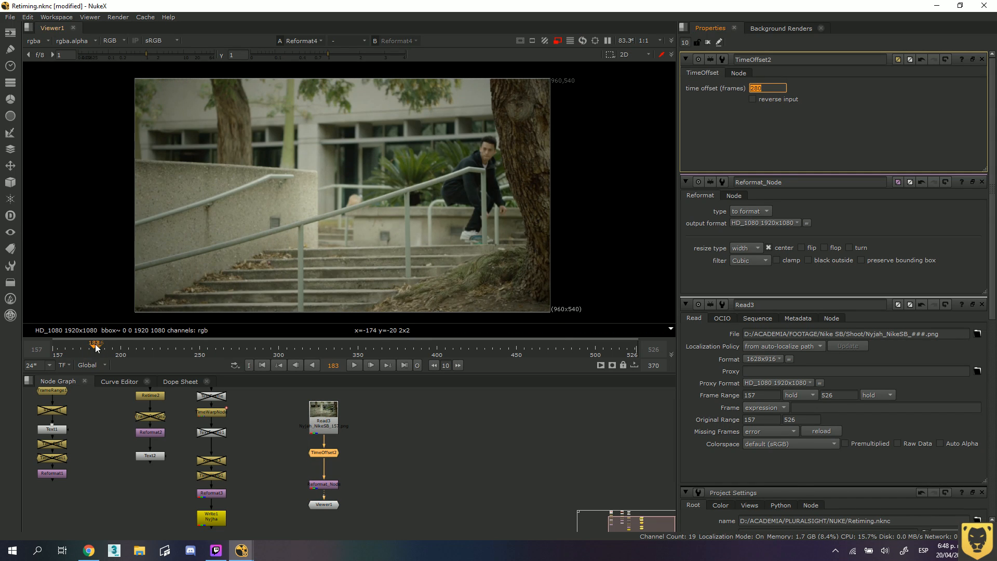
pyautogui.click(56, 349)
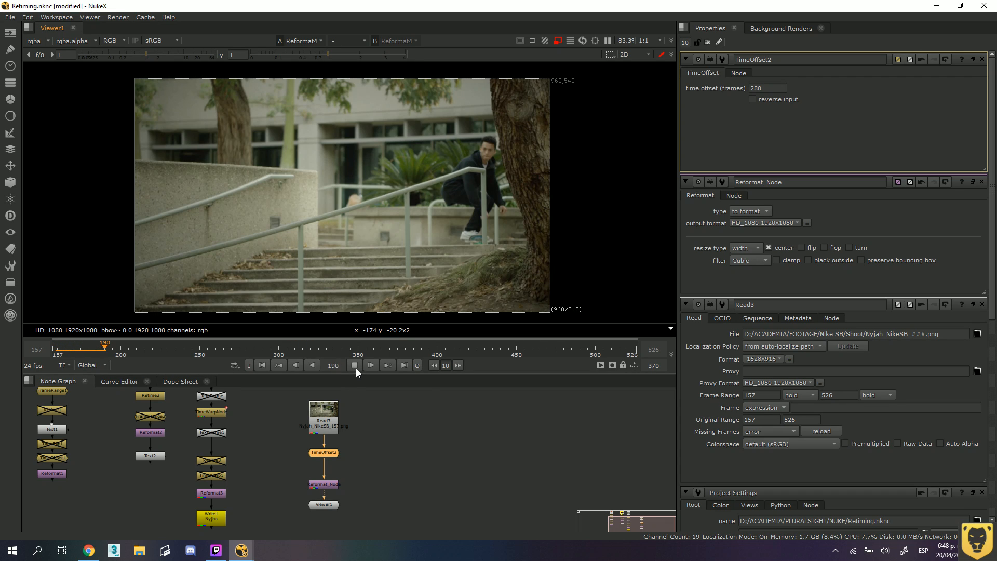
pyautogui.click(357, 369)
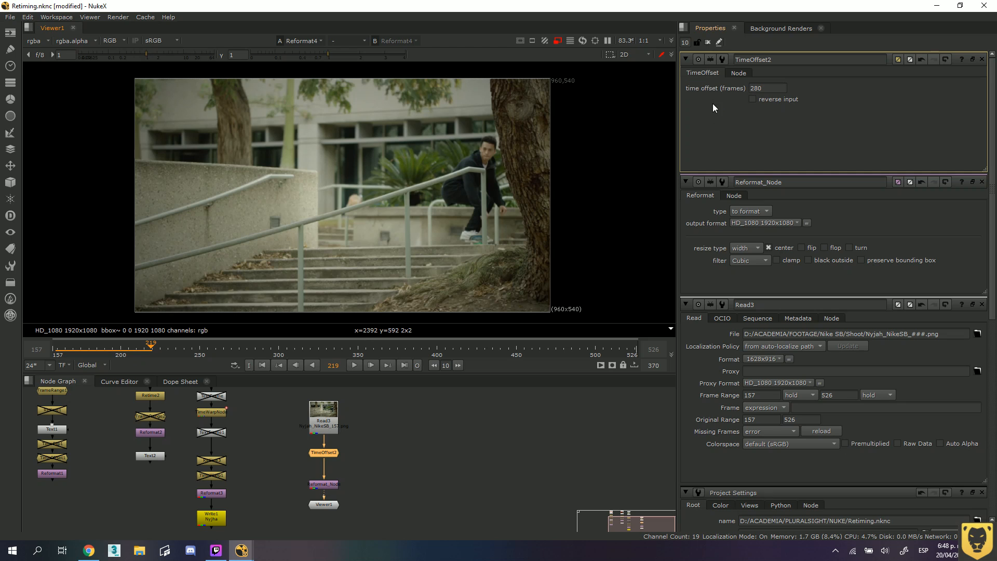
# Set the time offset to 10 frames and play the sequence from its start to frame 217.
pyautogui.click(760, 87)
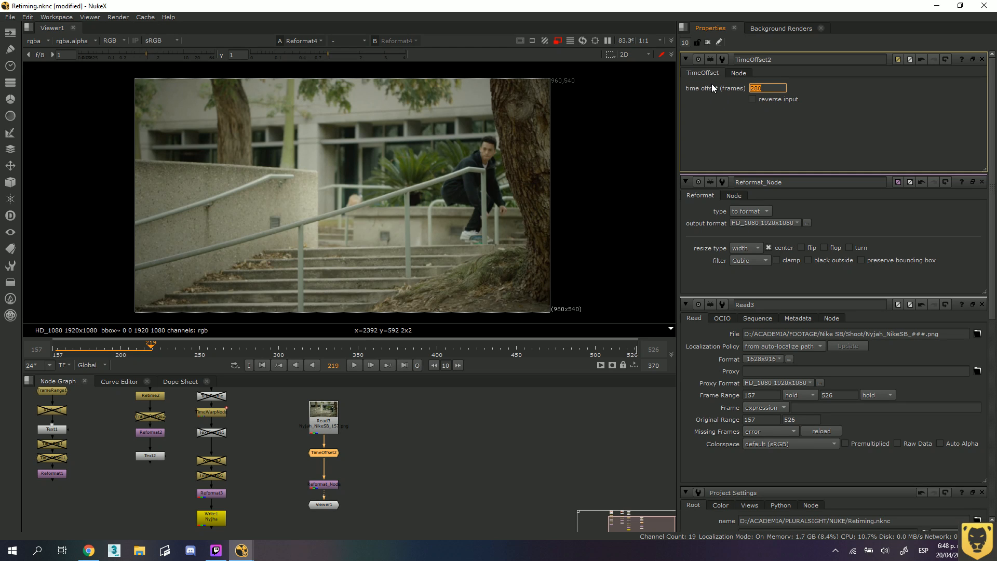
pyautogui.write('1')
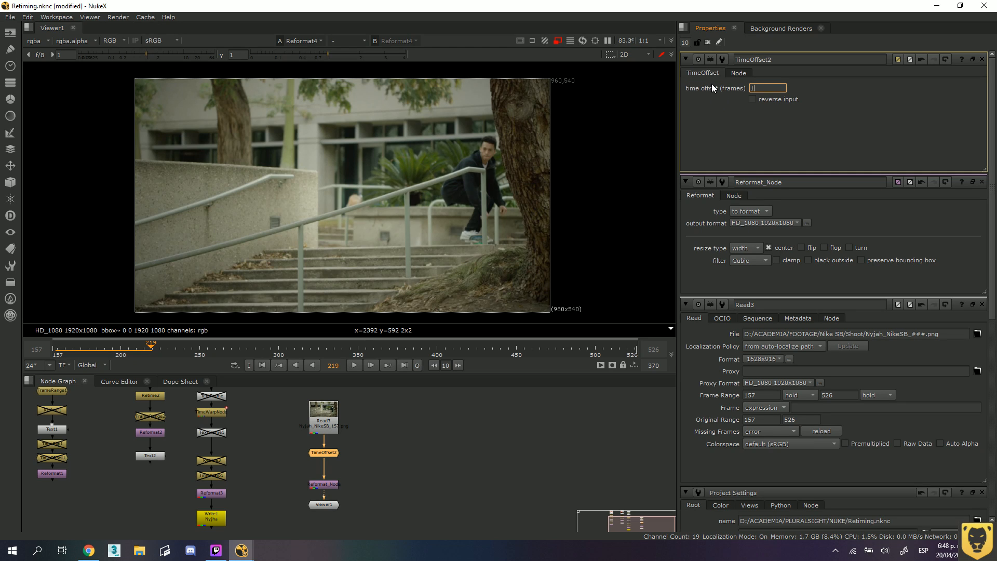
pyautogui.write('0')
pyautogui.press('Return')
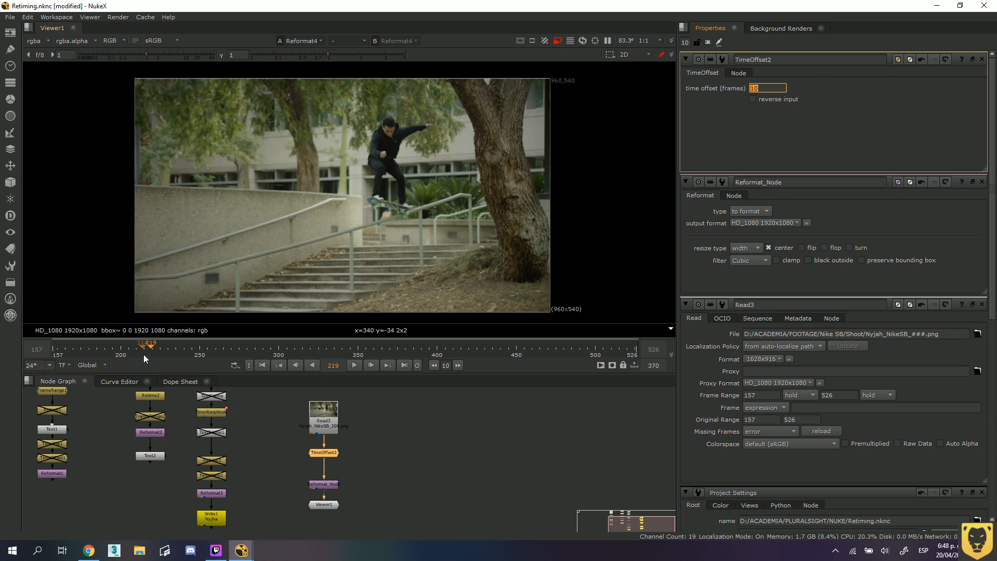
pyautogui.moveTo(148, 344); pyautogui.dragTo(56, 345)
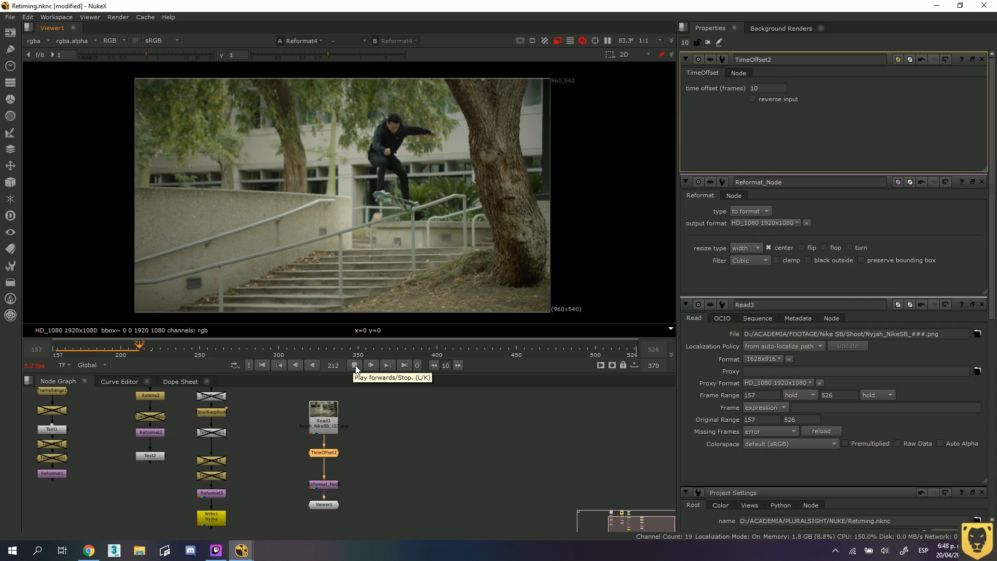
pyautogui.click(356, 365)
# Switch the viewer's timeline range from Global to Input and go back to frame 168 near its start.
pyautogui.click(102, 365)
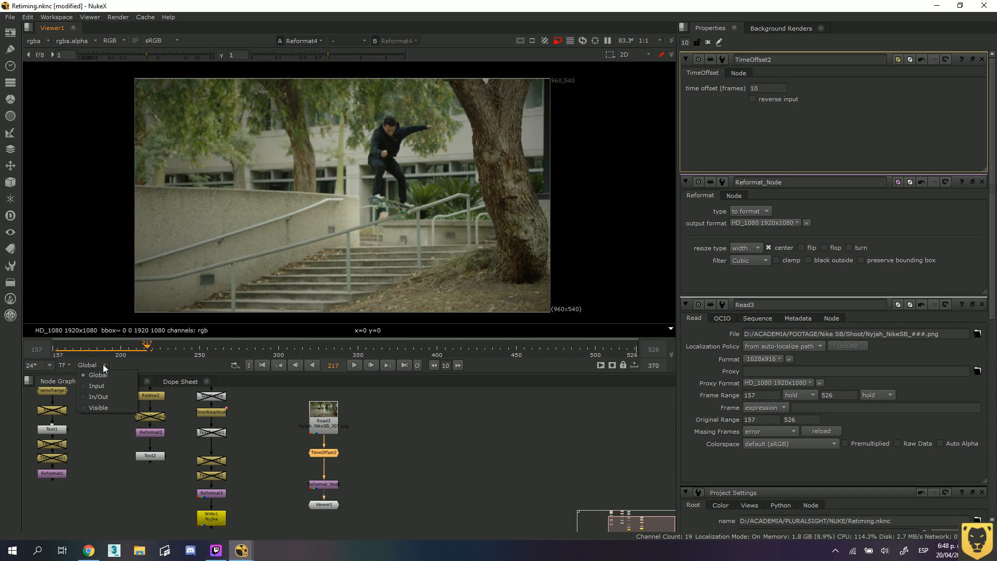
pyautogui.click(102, 391)
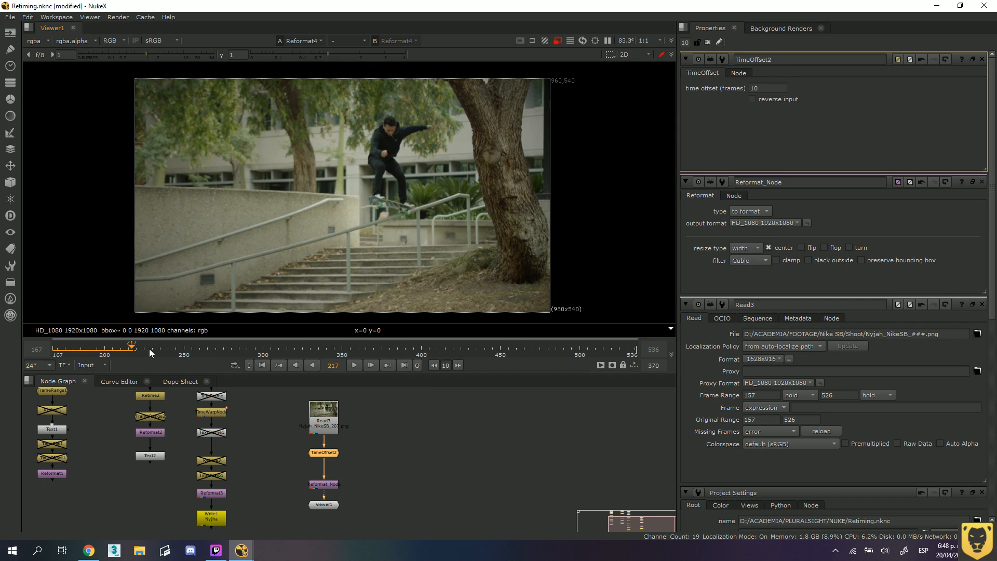
pyautogui.moveTo(149, 348); pyautogui.dragTo(53, 350)
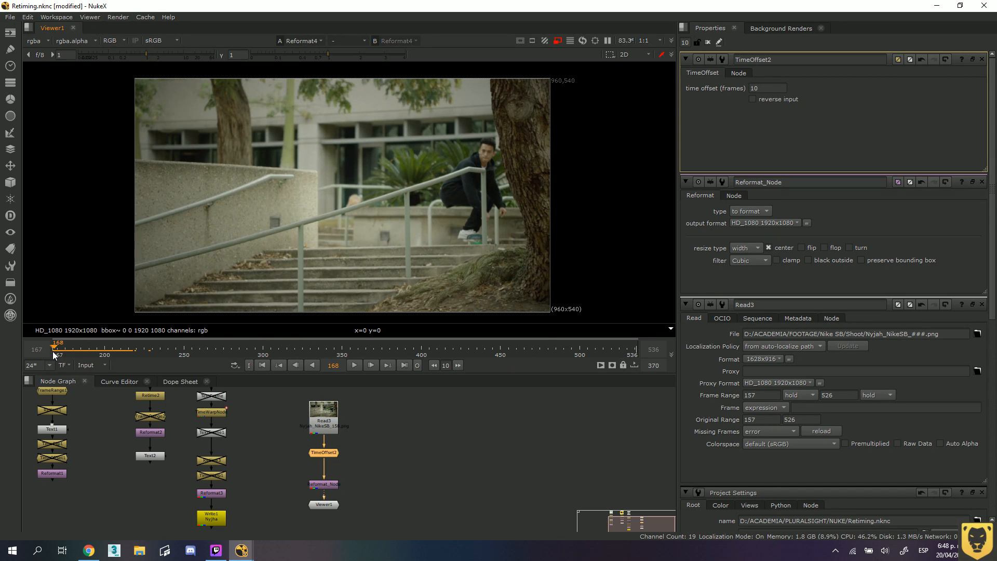
# Set the time offset to 100 frames and play the sequence to examine the shifted input range.
pyautogui.click(766, 89)
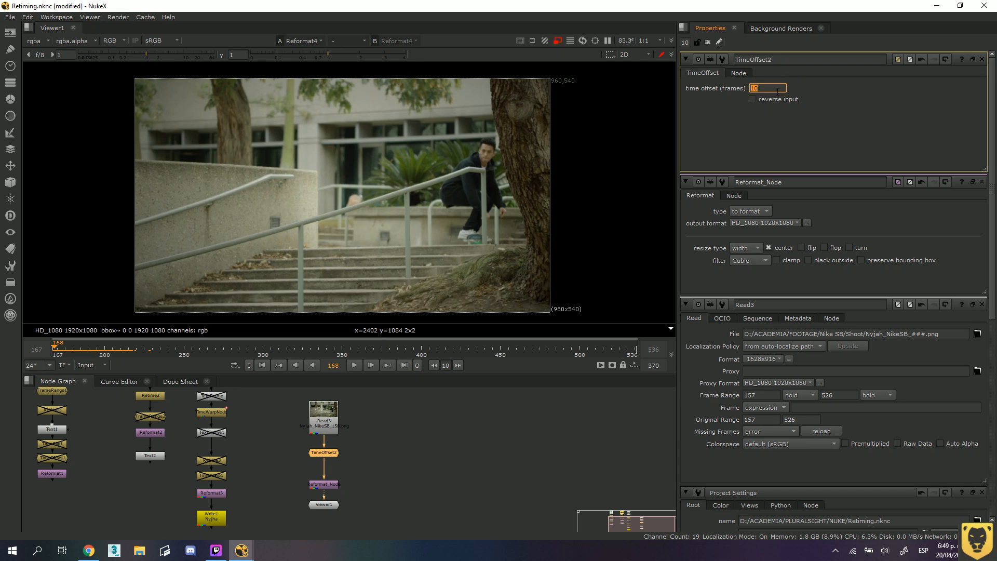
pyautogui.write('0')
pyautogui.press('Return')
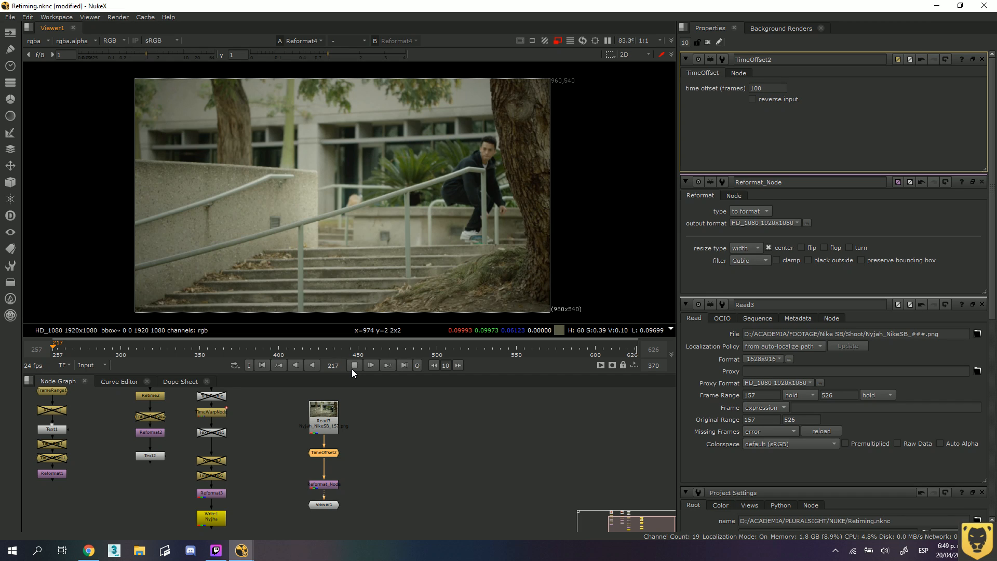
pyautogui.press('l')
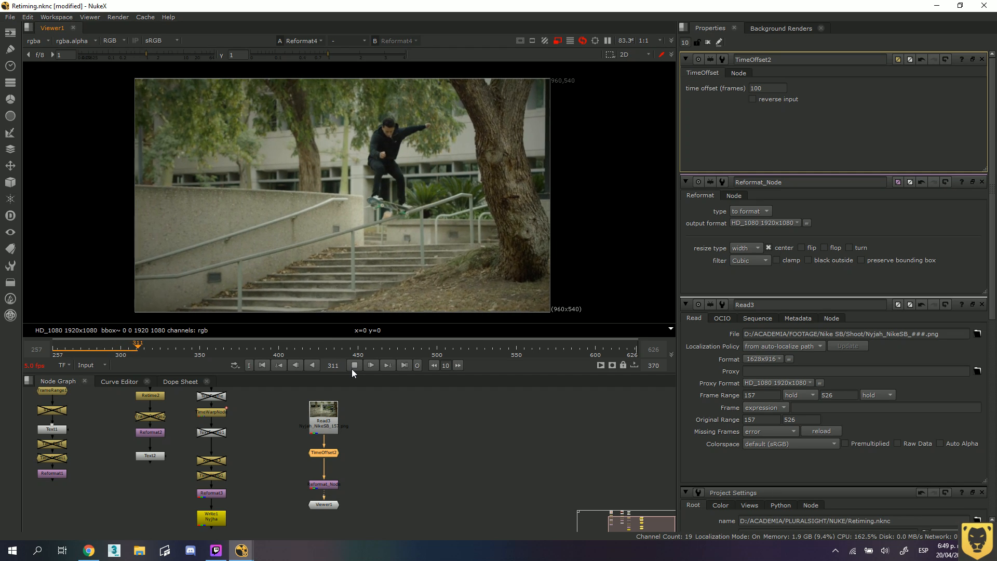
pyautogui.moveTo(767, 89); pyautogui.dragTo(734, 88)
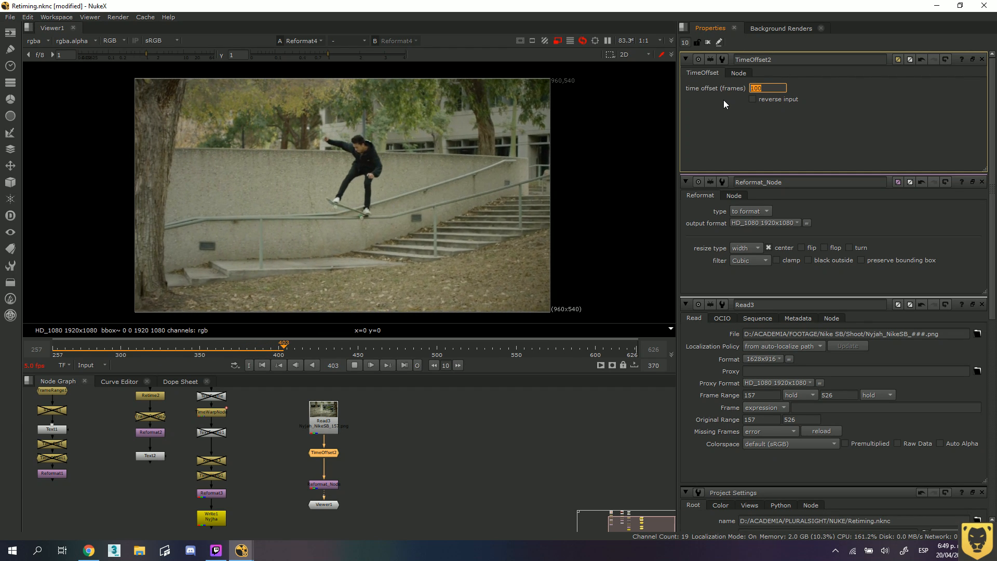
# Try the TimeOffset node's reverse input option on and off, and disable the node.
pyautogui.click(753, 98)
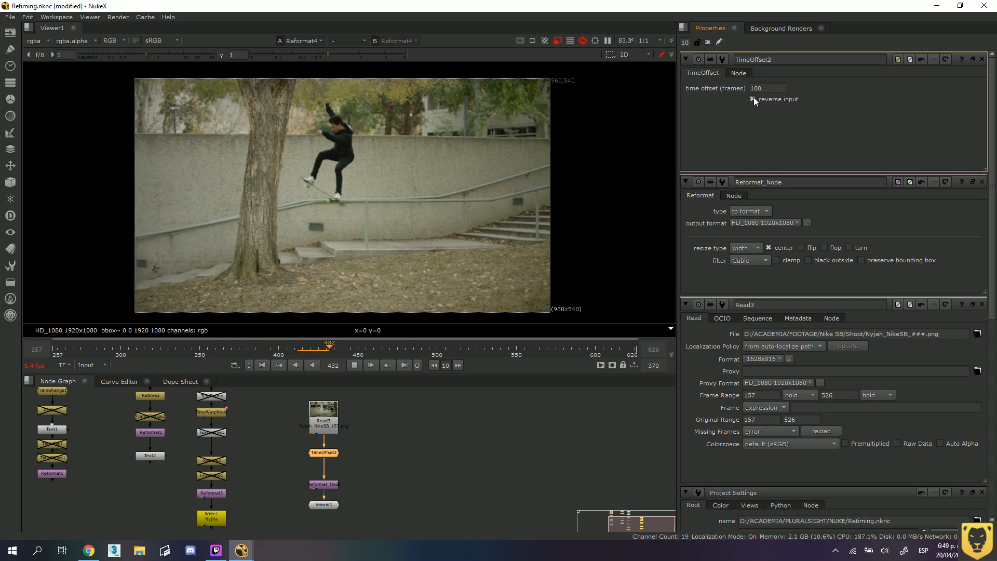
pyautogui.click(753, 98)
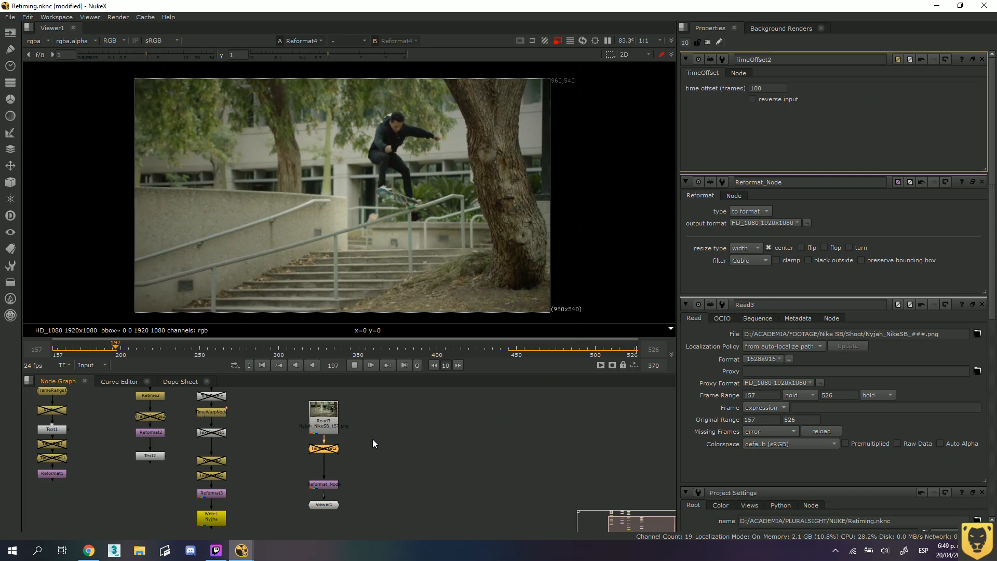
pyautogui.click(372, 439)
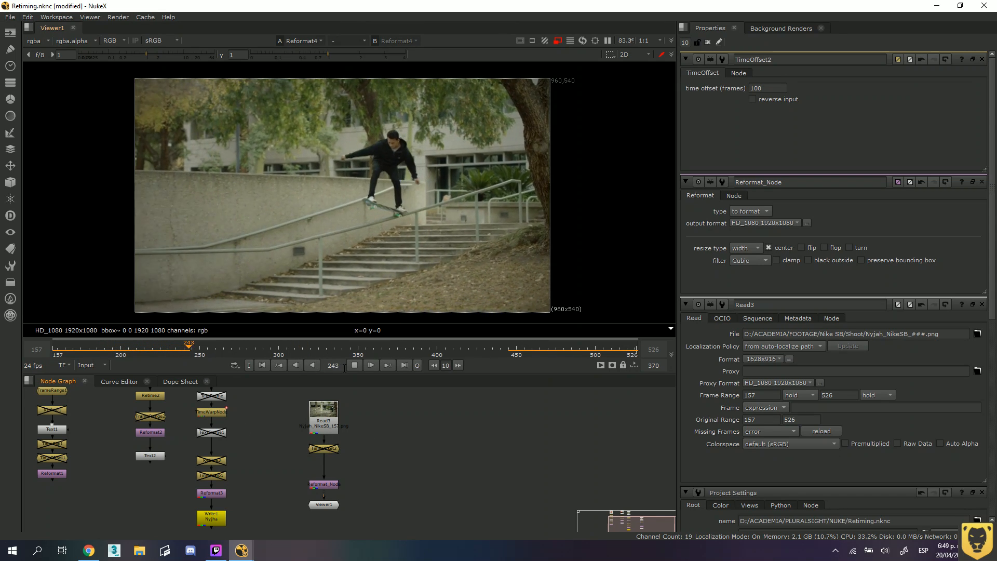
# Return to the start of the timeline and insert a Retime node directly after the Read3 node.
pyautogui.click(68, 347)
pyautogui.moveTo(59, 347); pyautogui.dragTo(53, 344)
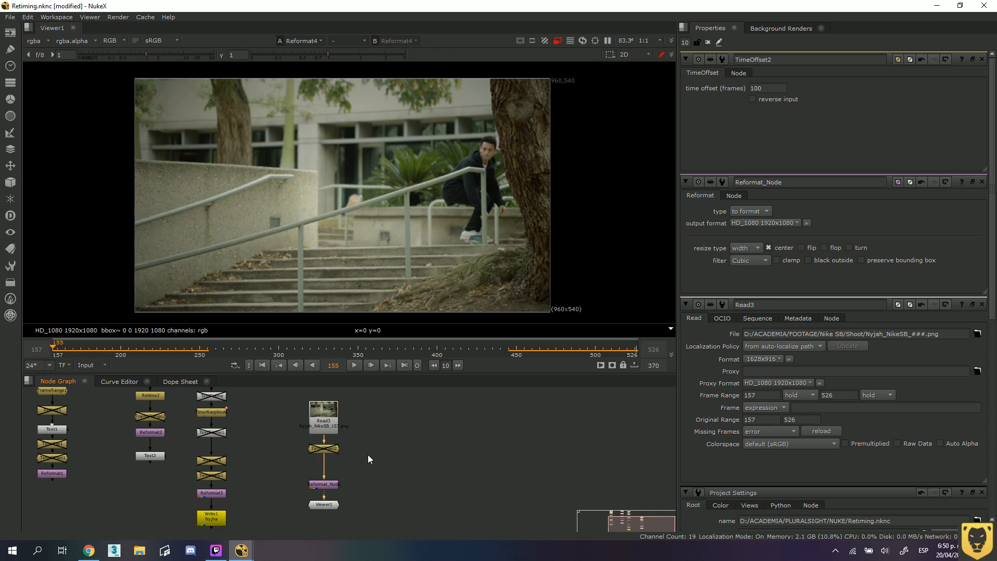
pyautogui.press('Tab')
pyautogui.press('Escape')
pyautogui.moveTo(330, 419); pyautogui.dragTo(332, 398)
pyautogui.moveTo(339, 408); pyautogui.dragTo(341, 443, button='middle')
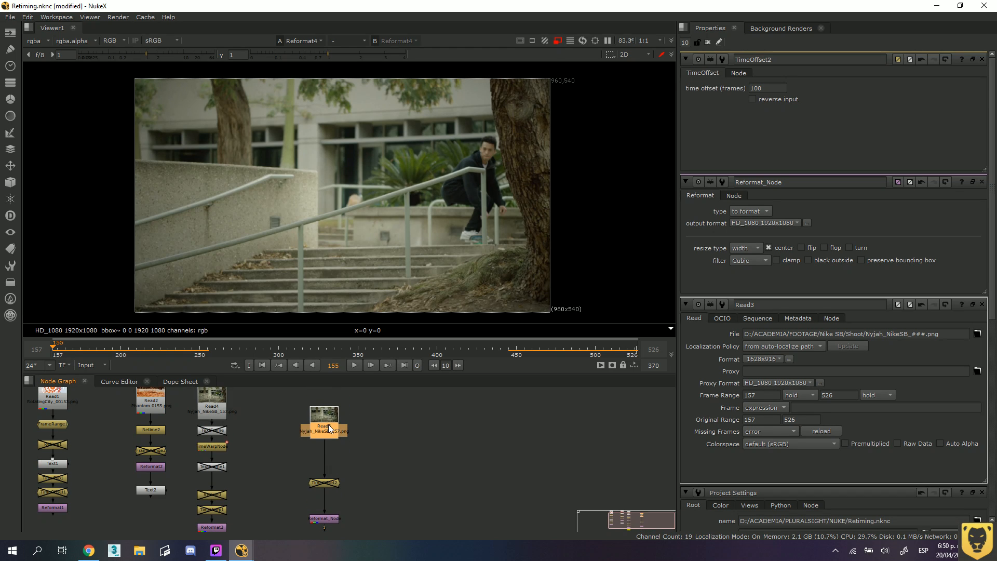
pyautogui.press('Tab')
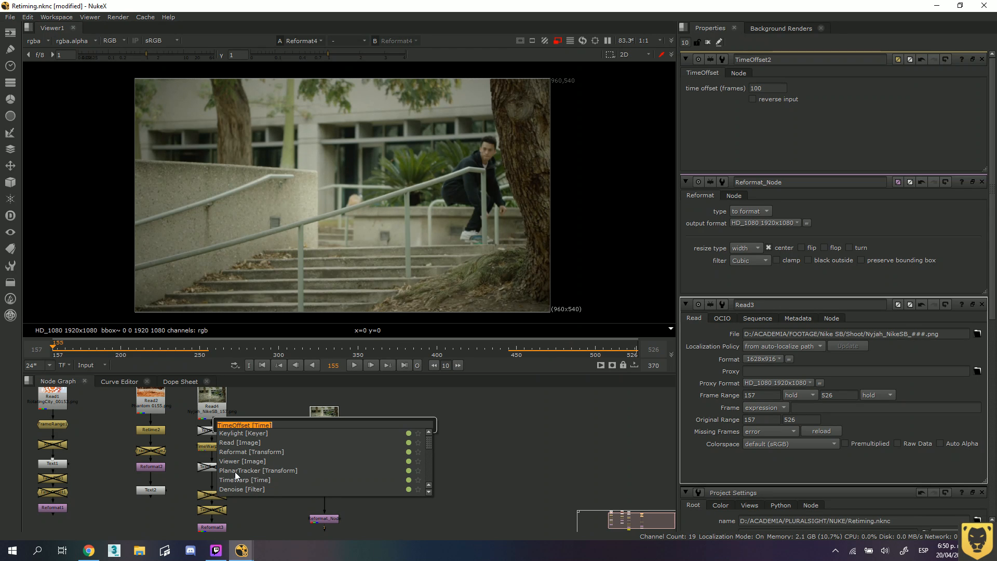
pyautogui.write('ret')
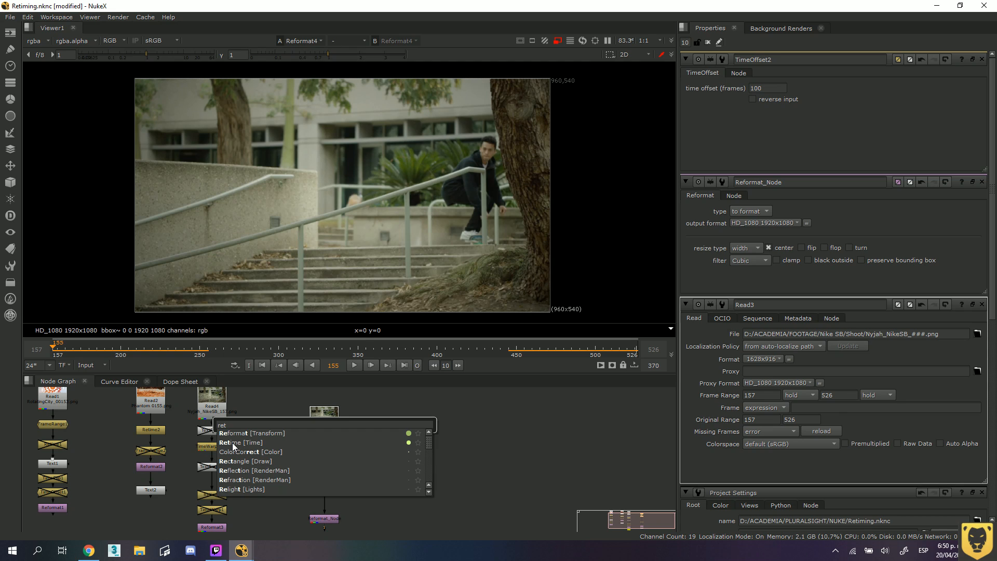
pyautogui.click(234, 443)
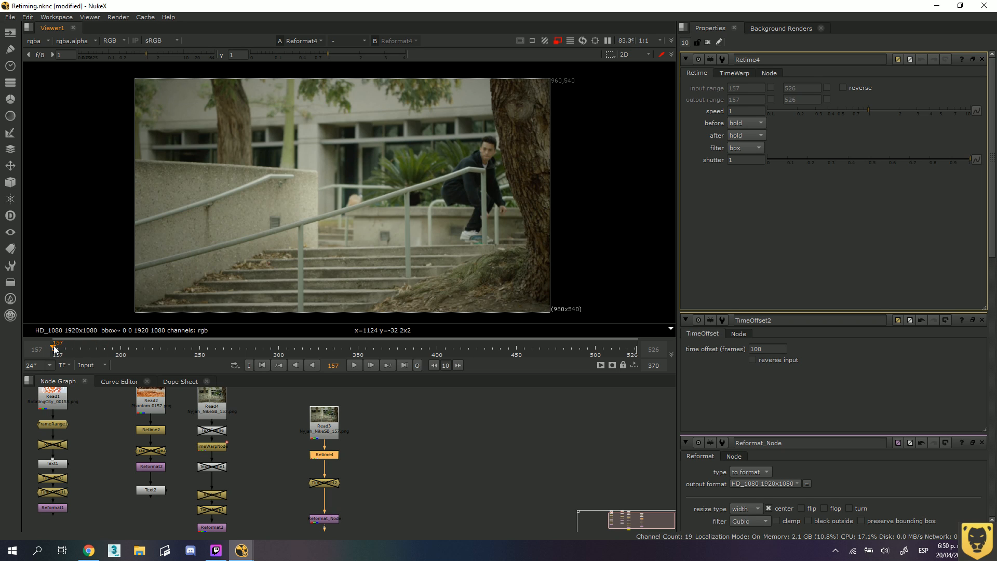
# Go back to the beginning of the timeline and set the Retime node's speed to 7.
pyautogui.moveTo(52, 350)
pyautogui.mouseDown()
pyautogui.moveTo(636, 344)
pyautogui.moveTo(52, 346)
pyautogui.mouseUp()
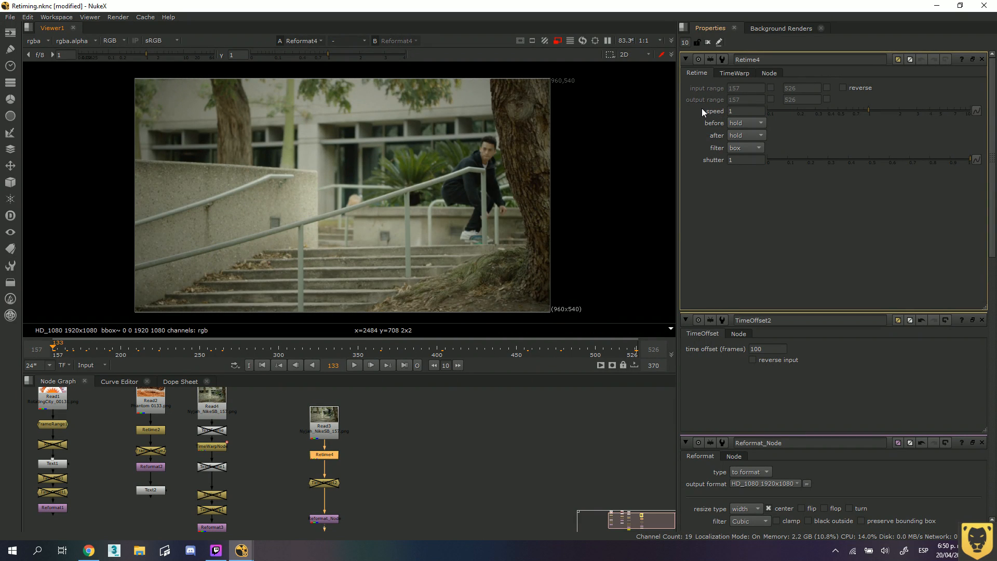
pyautogui.click(728, 111)
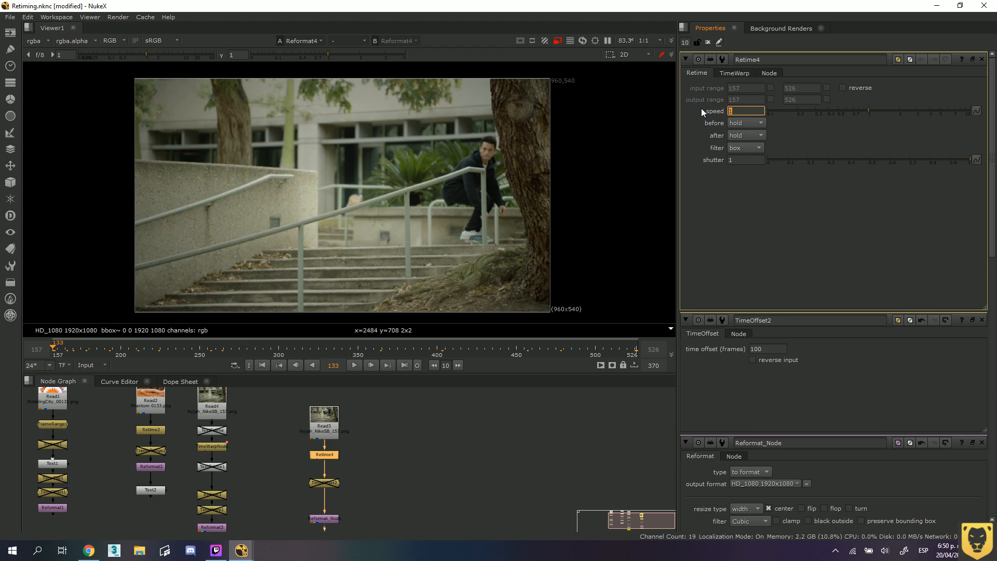
pyautogui.write('7')
pyautogui.press('Return')
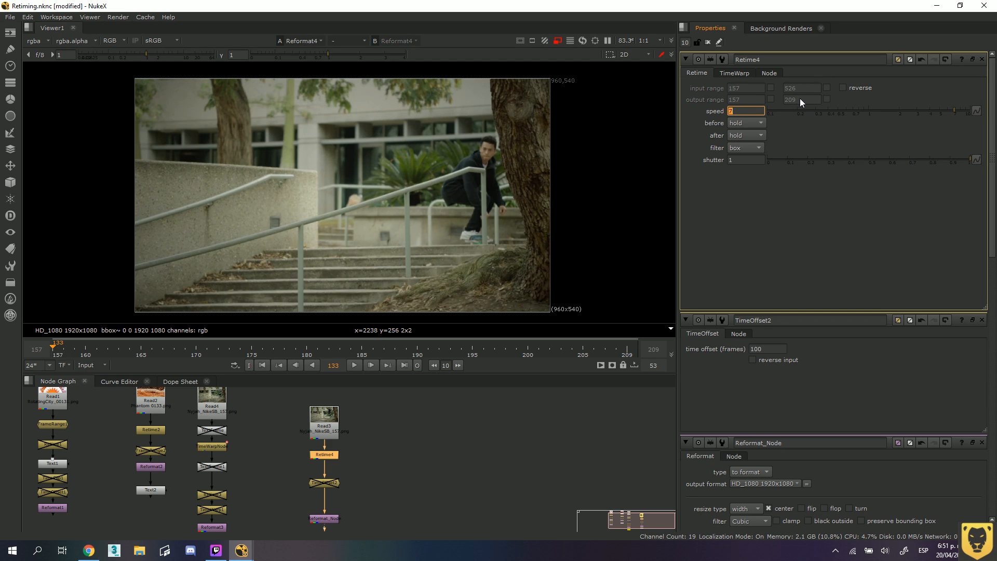
# Scrub the sped-up clip to frame 209, return to frame 157 and play it to examine the motion blending.
pyautogui.click(273, 349)
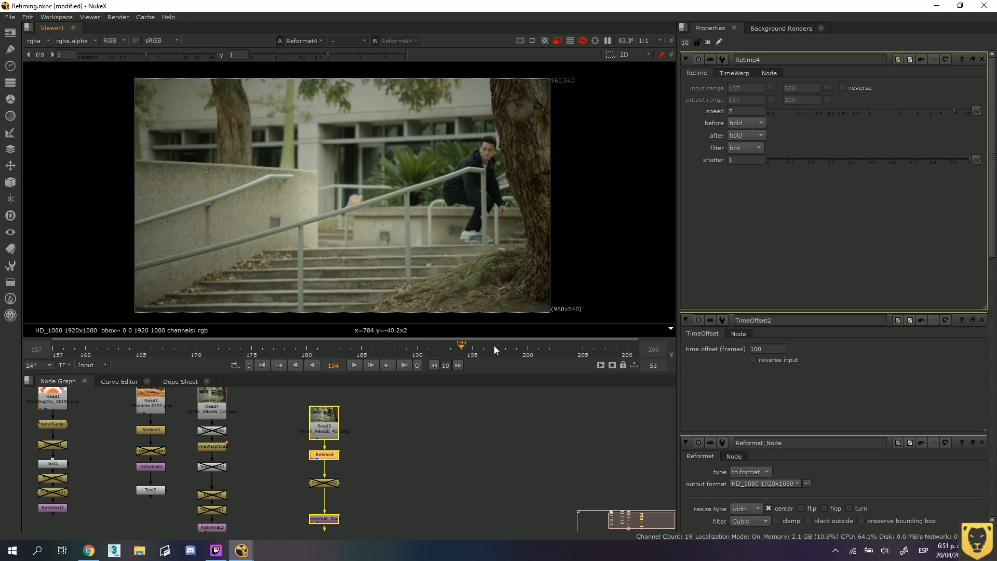
pyautogui.moveTo(494, 344); pyautogui.dragTo(619, 340)
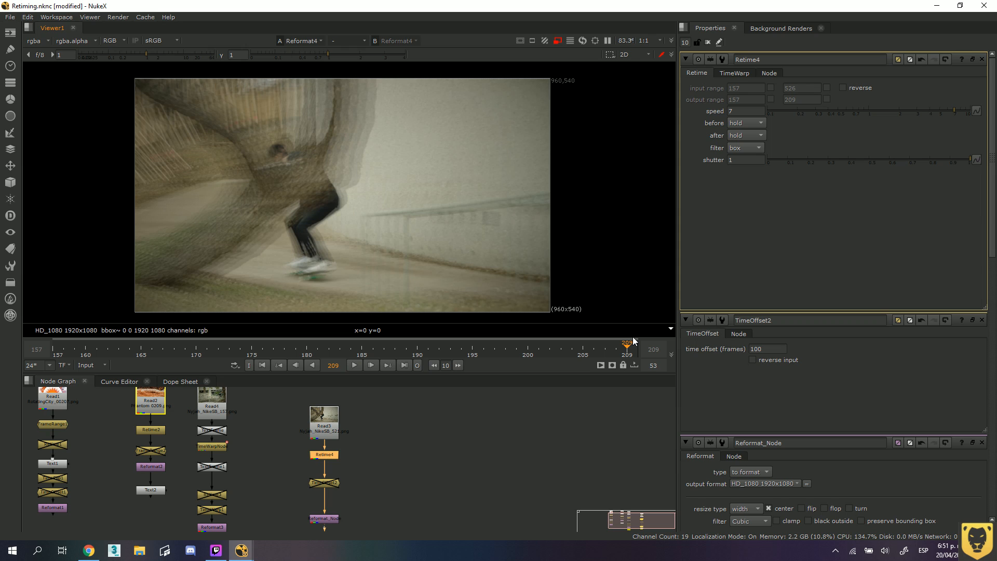
pyautogui.moveTo(633, 337); pyautogui.dragTo(53, 346)
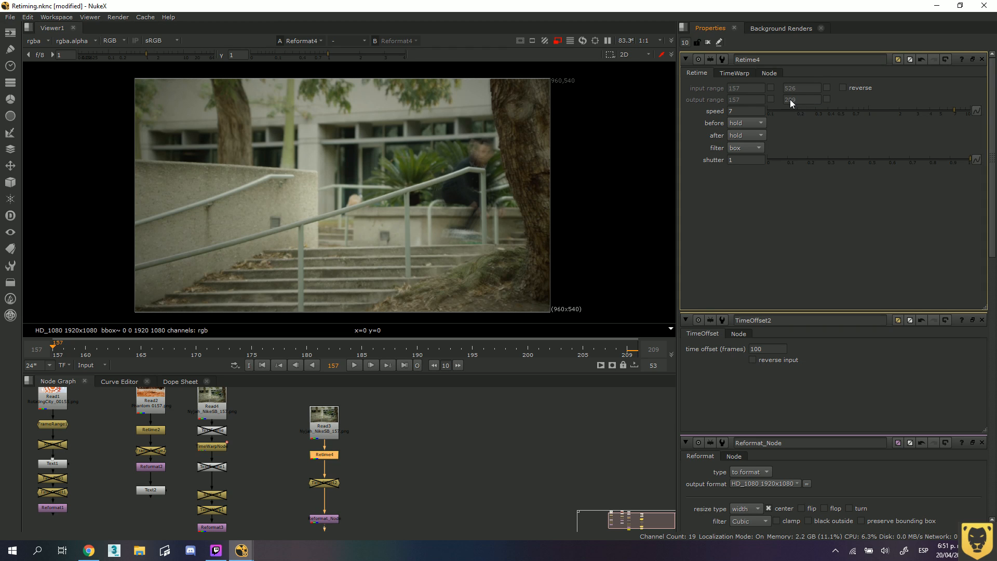
pyautogui.click(354, 365)
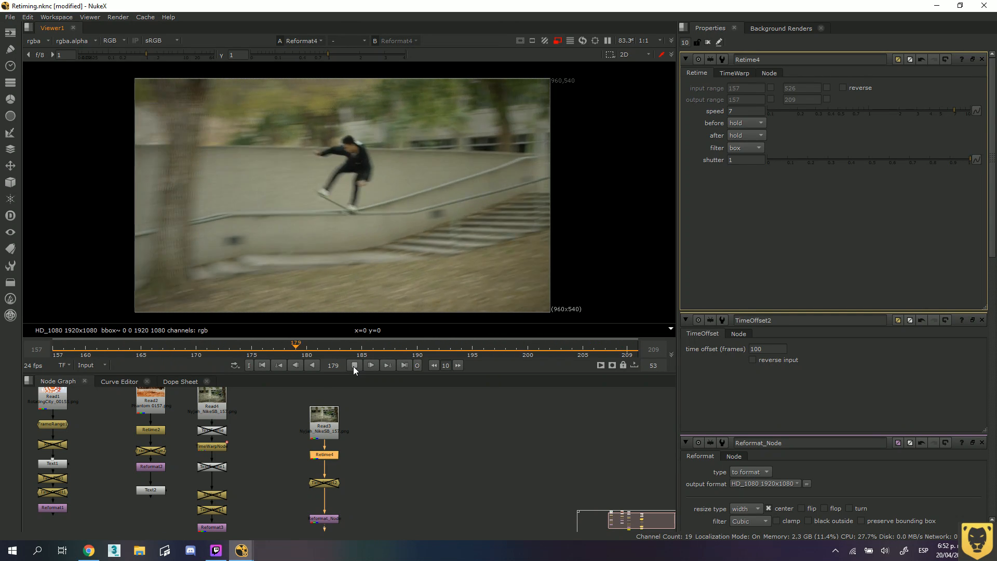
# Set the Retime speed to 5 during playback and check the viewer's timeline range options.
pyautogui.doubleClick(740, 111)
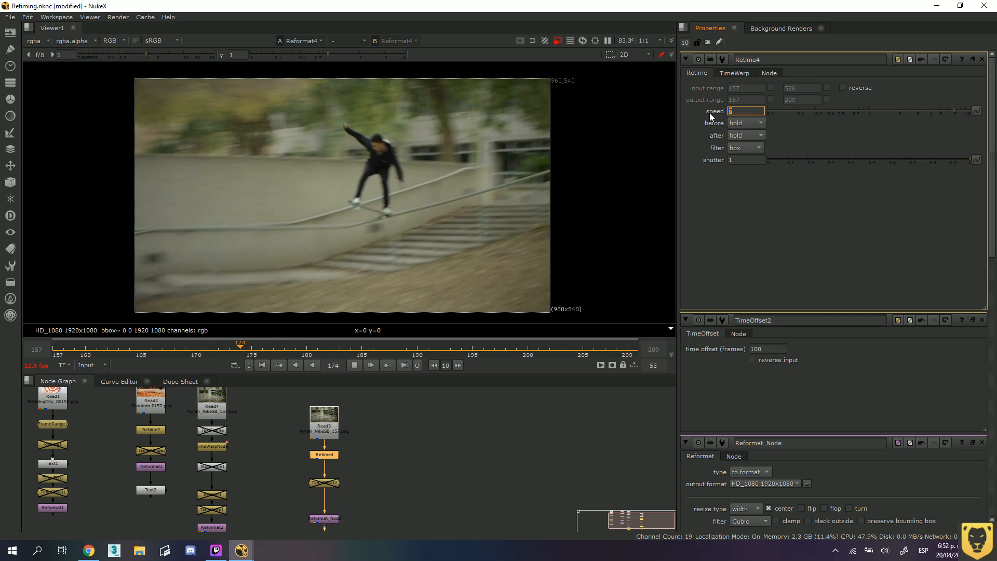
pyautogui.write('5')
pyautogui.press('Return')
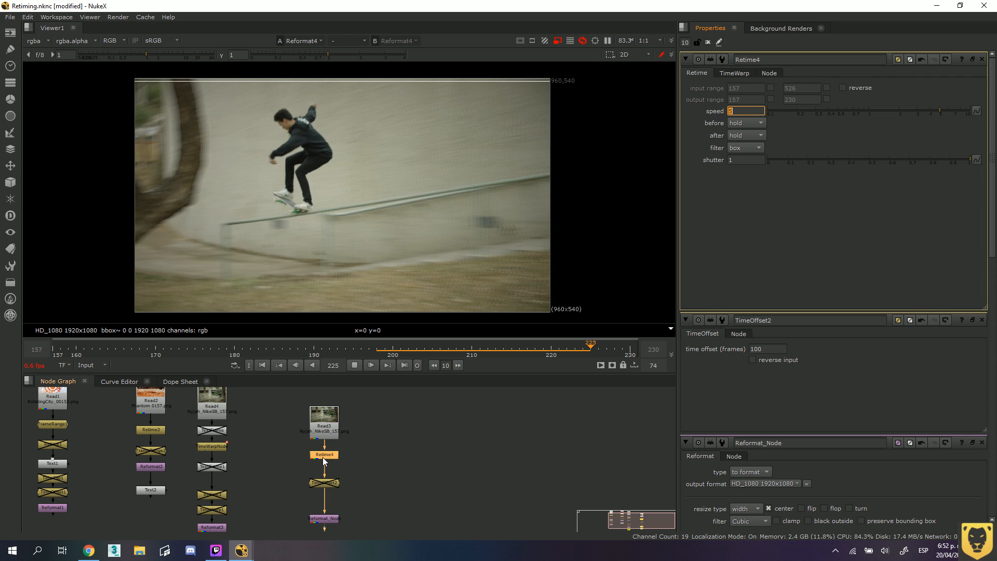
pyautogui.click(99, 366)
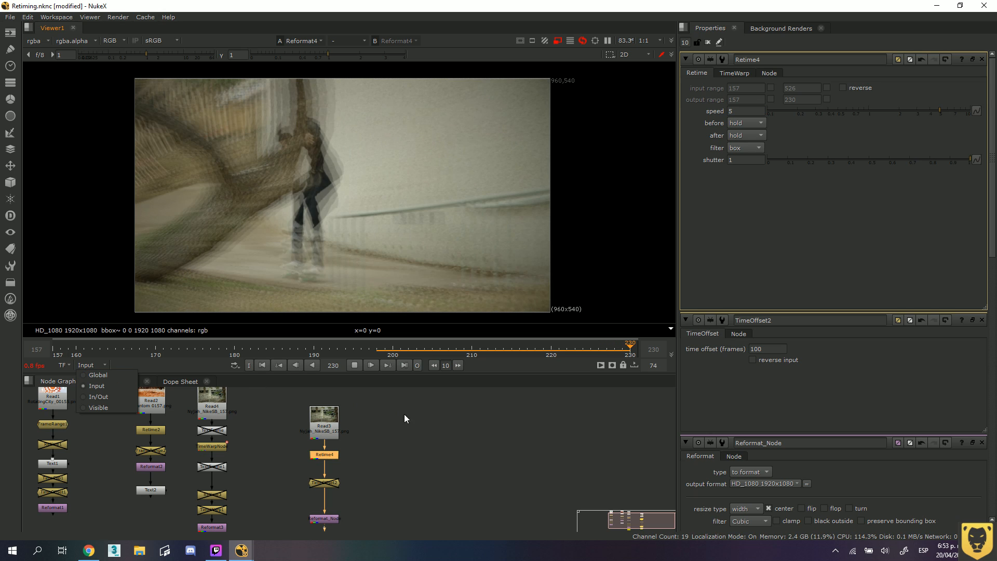
pyautogui.click(441, 429)
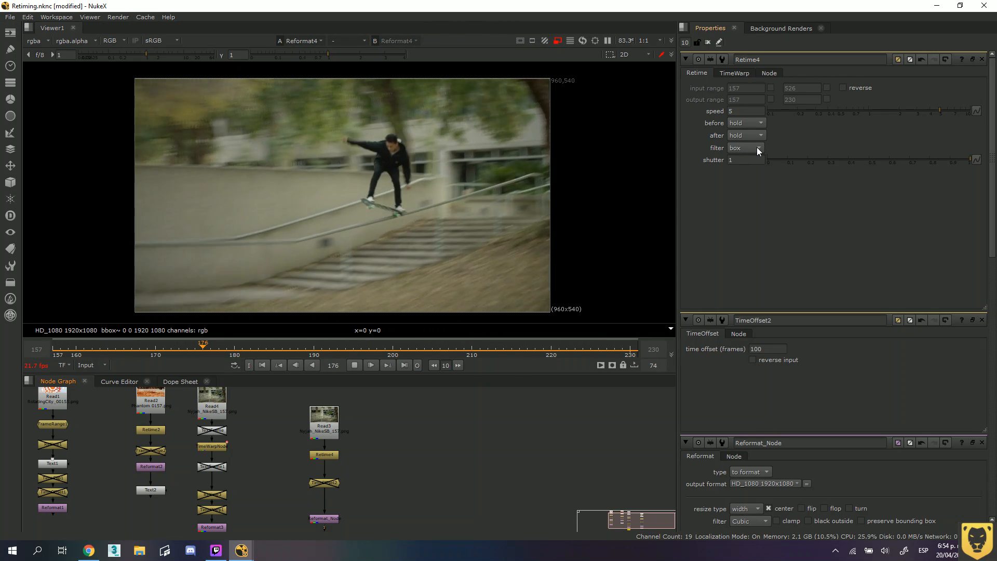
# Set the Retime filter to none, and switch the viewer's timeline range to Global with playback stopped at frame 209.
pyautogui.click(756, 148)
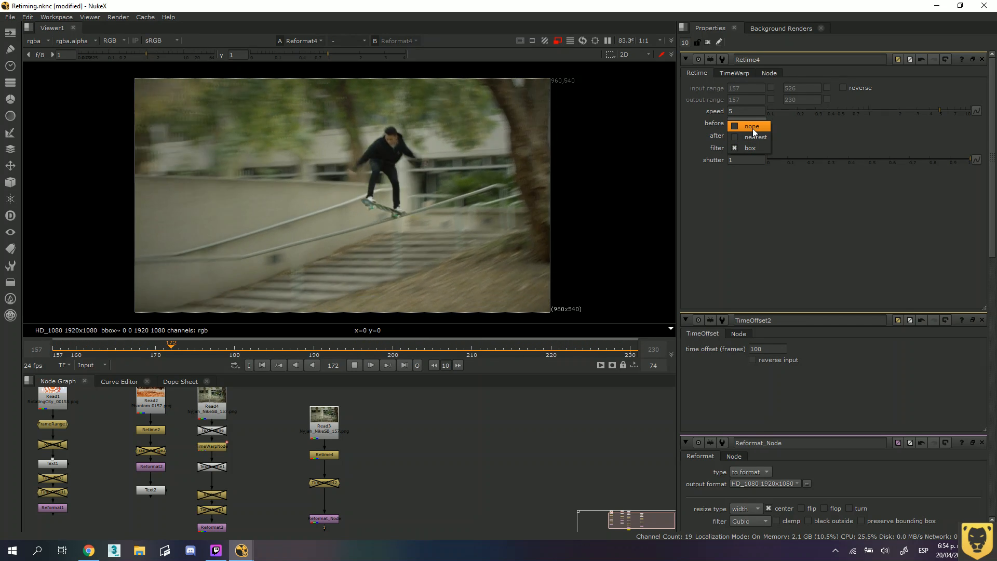
pyautogui.click(753, 129)
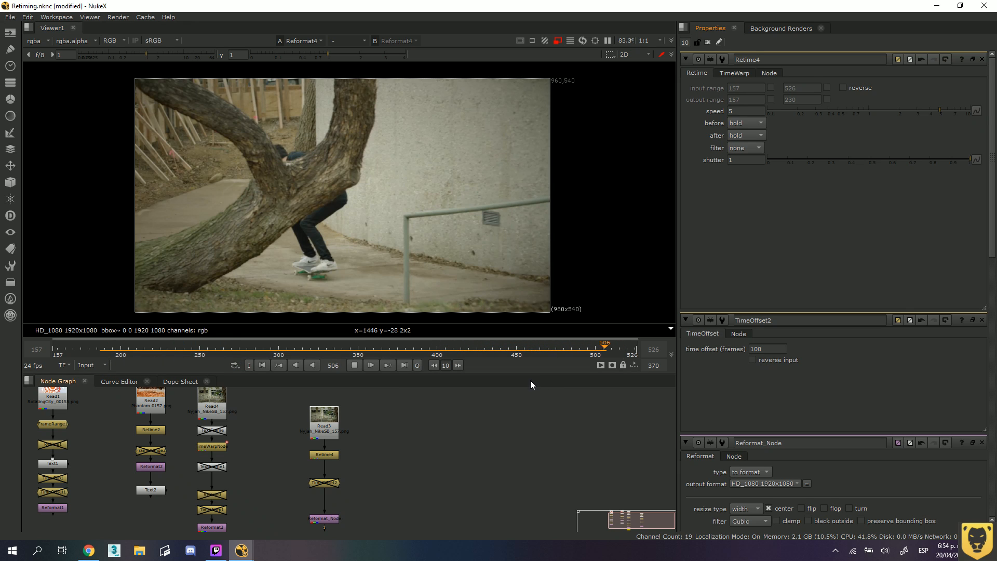
pyautogui.click(99, 365)
pyautogui.click(108, 371)
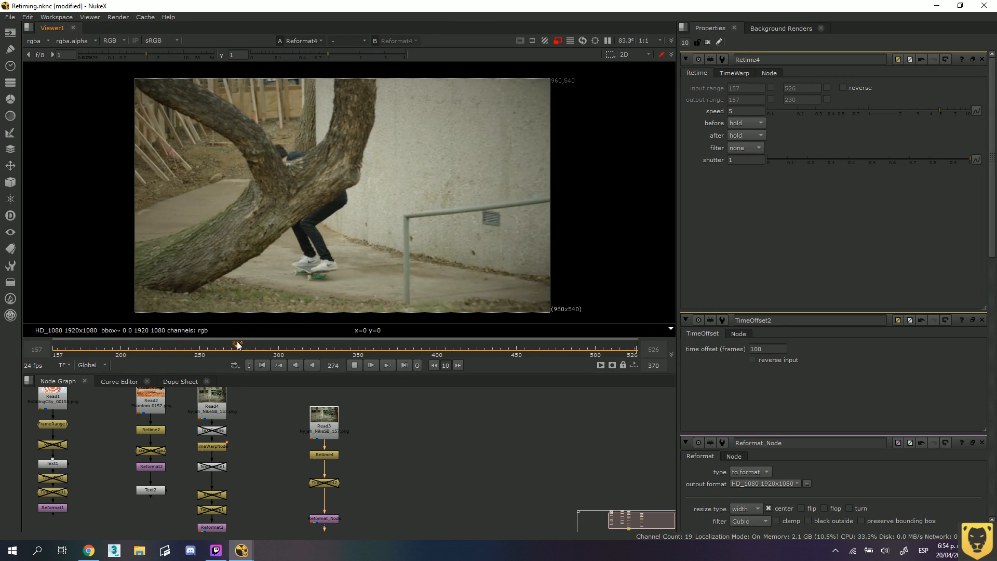
pyautogui.moveTo(237, 345); pyautogui.dragTo(135, 351)
pyautogui.click(355, 366)
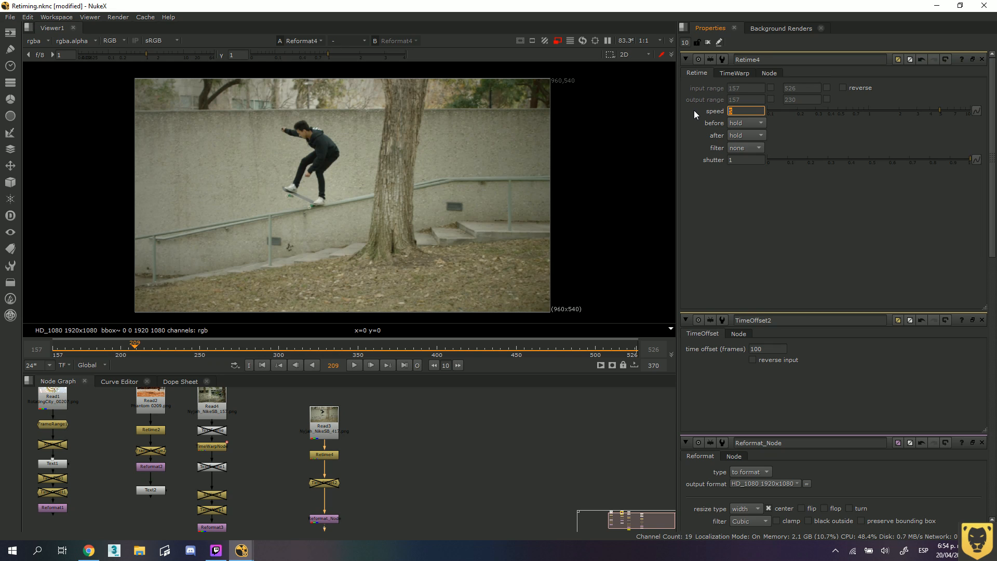
# Set the Retime speed to 4 and play only up to an out point at frame 249 with the viewer's proxy mode off.
pyautogui.write('4')
pyautogui.press('Return')
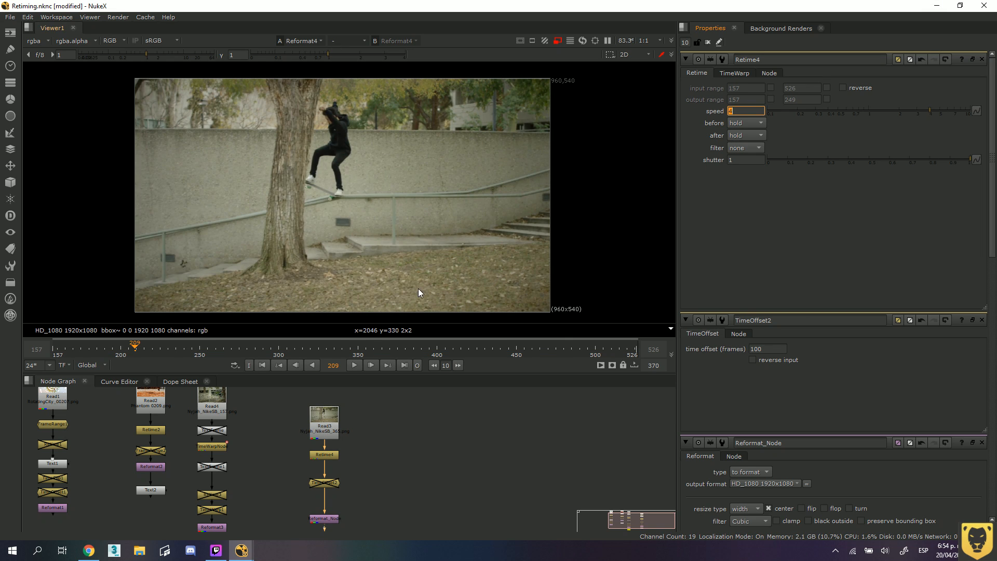
pyautogui.moveTo(134, 348); pyautogui.dragTo(198, 351)
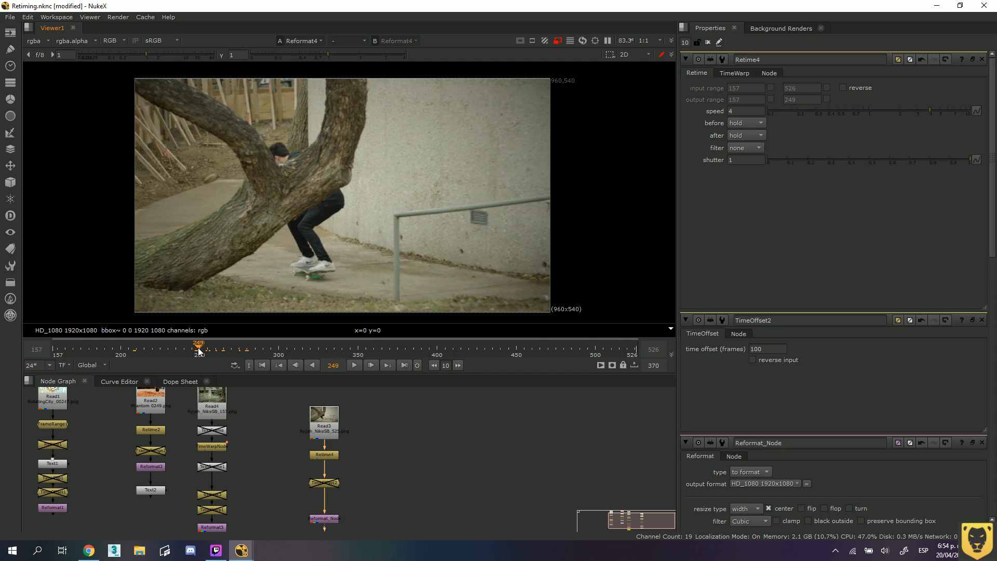
pyautogui.press('o')
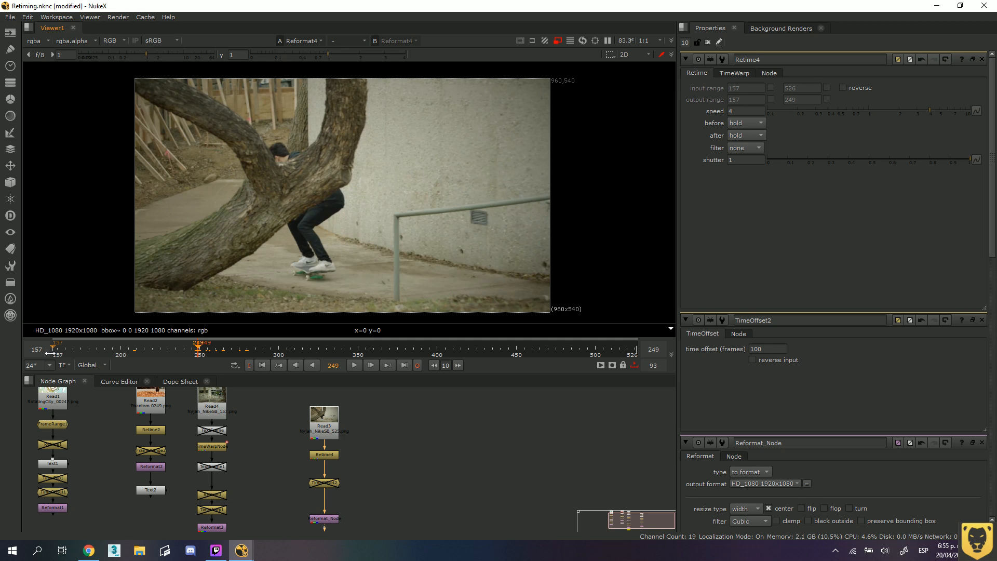
pyautogui.click(355, 366)
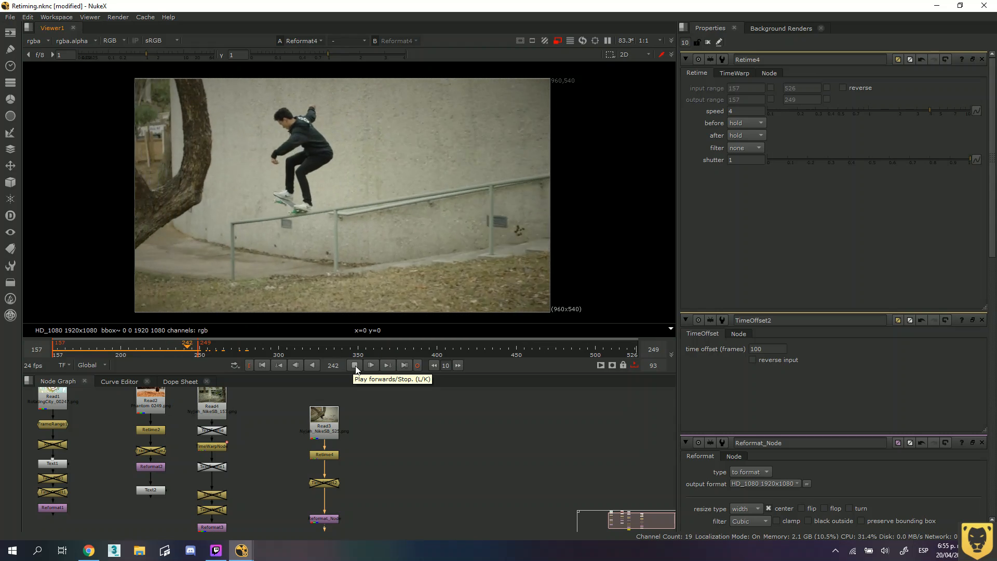
pyautogui.click(557, 41)
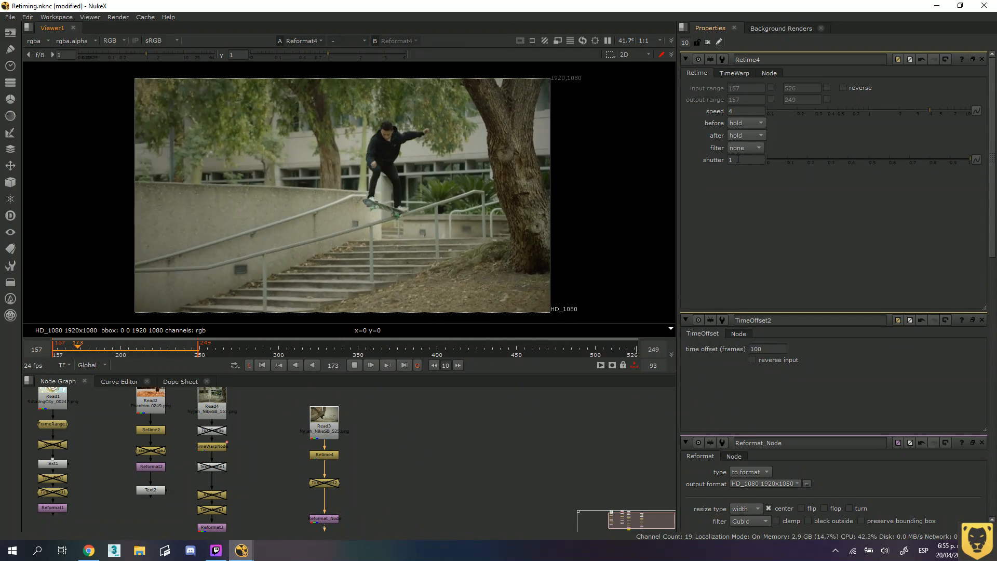
# Try Retime shutter values of 3, 5 and 10 with no filter, and set the shutter back to 1.
pyautogui.moveTo(738, 159); pyautogui.dragTo(712, 161)
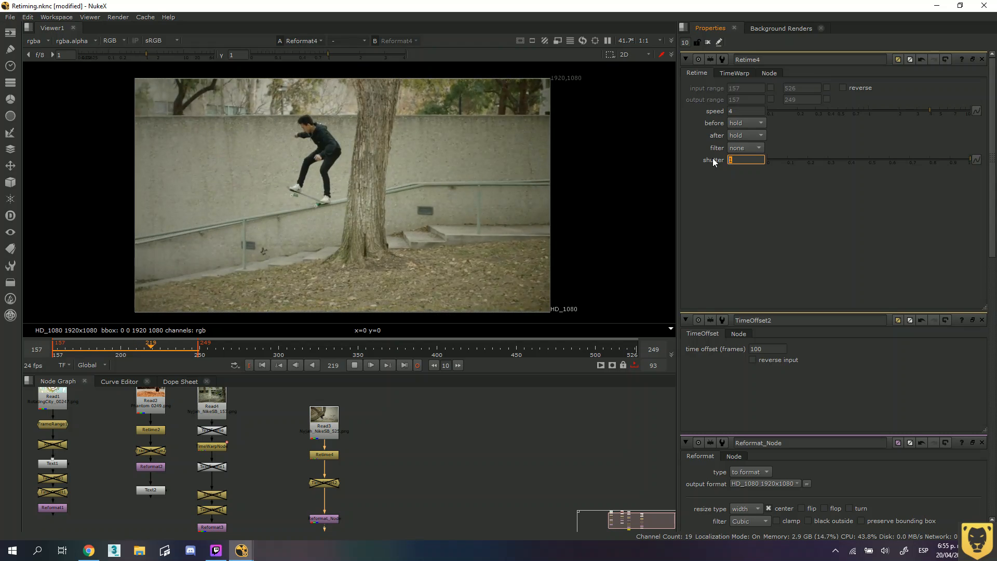
pyautogui.write('3')
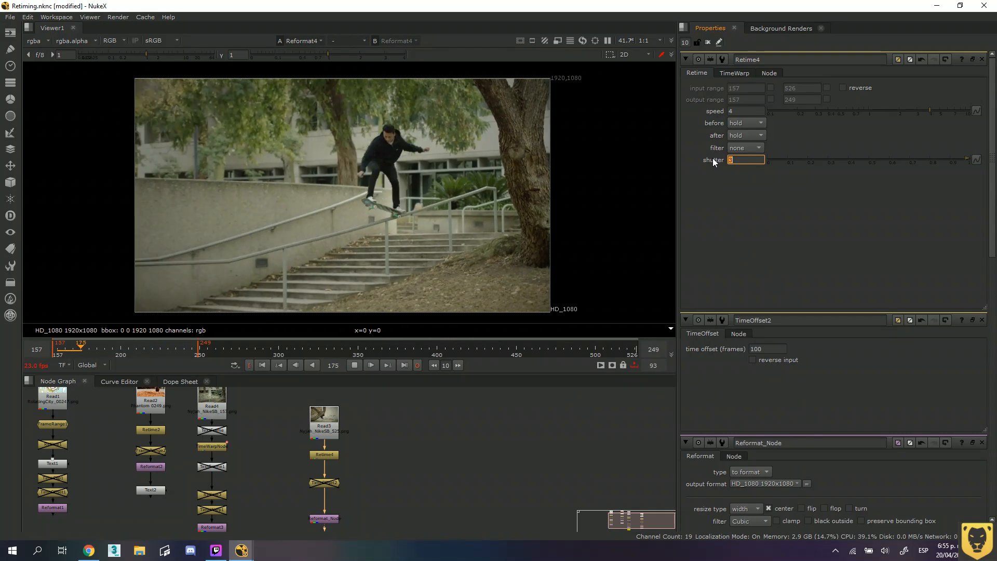
pyautogui.write('5')
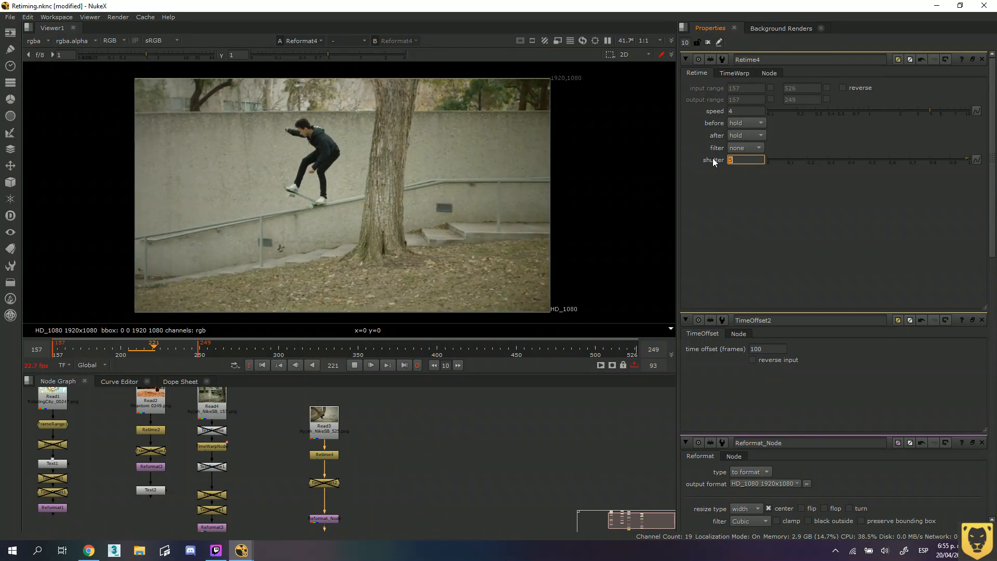
pyautogui.write('10')
pyautogui.press('Return')
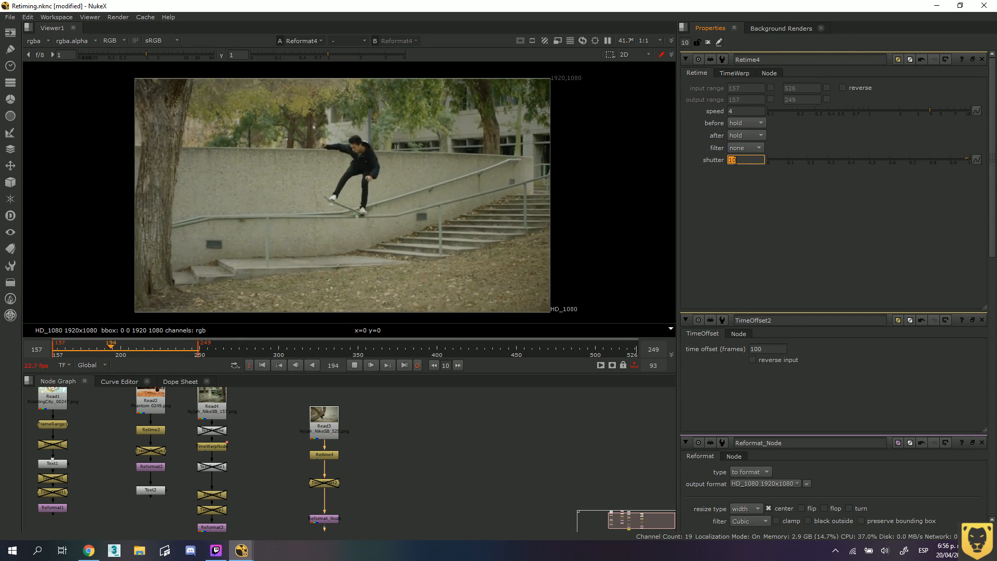
pyautogui.write('1')
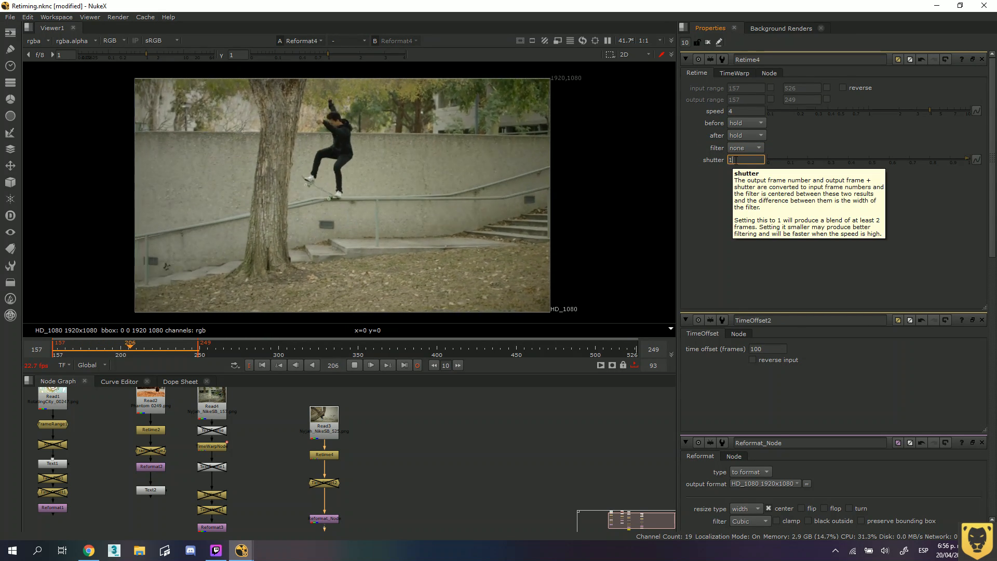
# Try the box filter with the Retime shutter lowered to 0.39, and set the filter back to none.
pyautogui.click(752, 149)
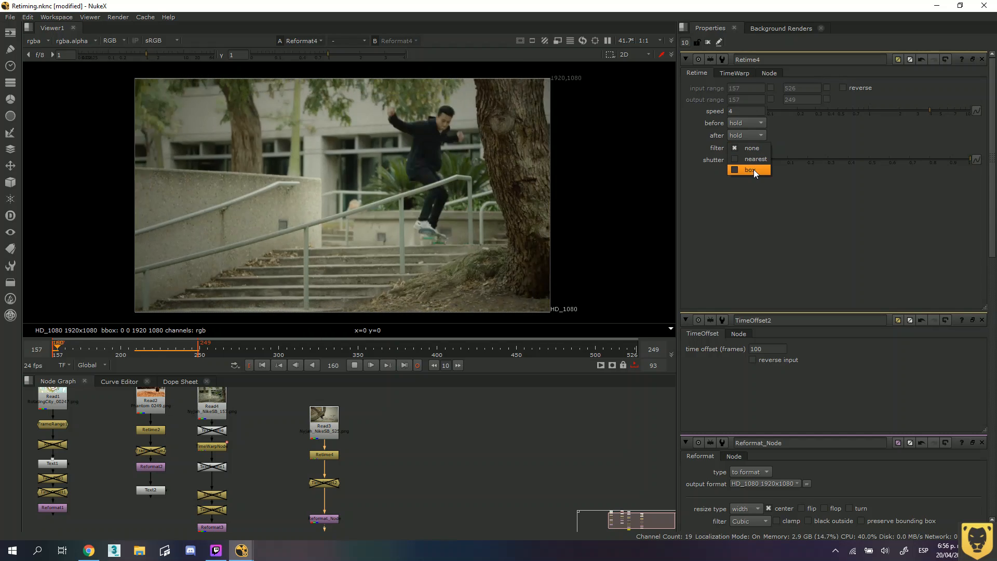
pyautogui.click(753, 170)
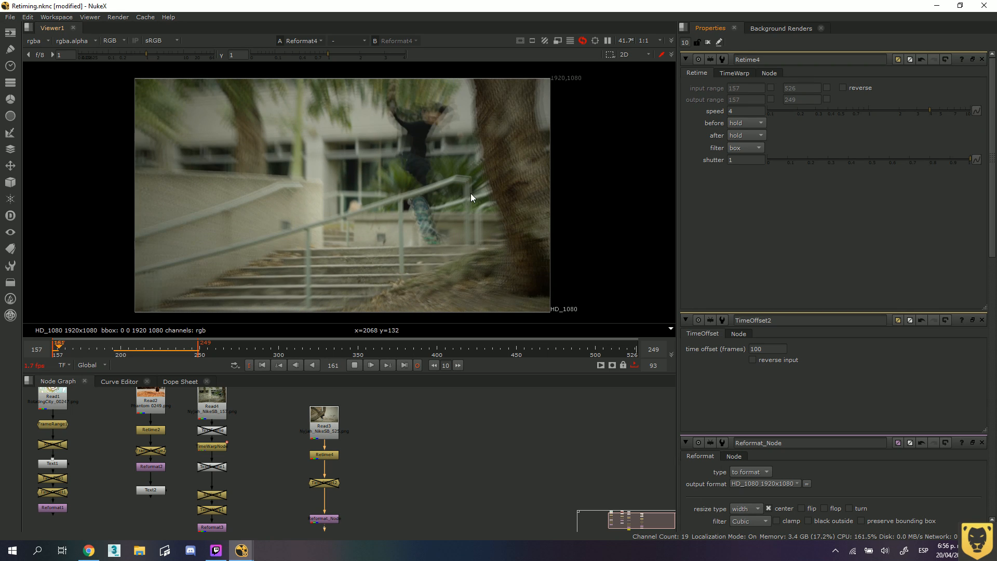
pyautogui.click(738, 160)
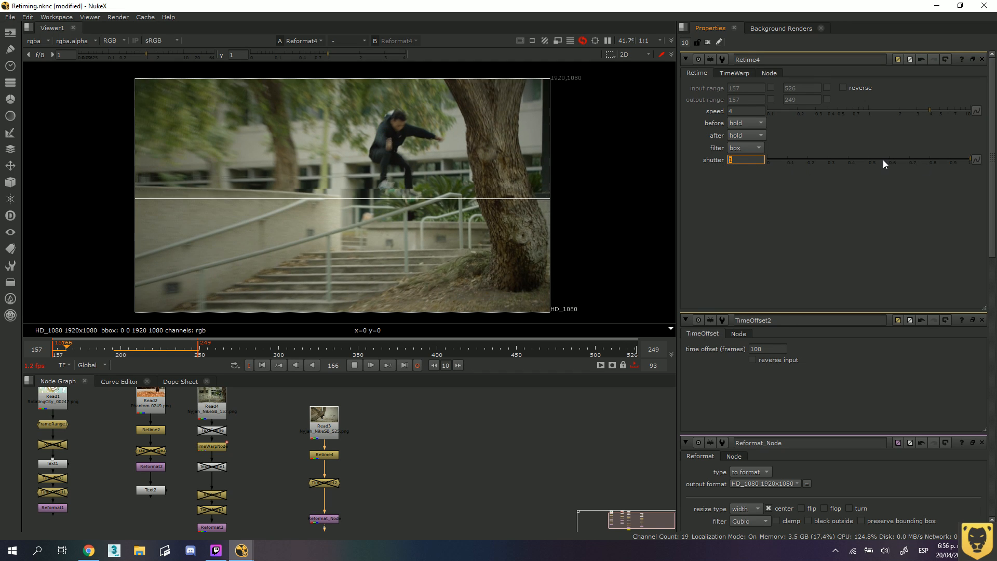
pyautogui.click(846, 161)
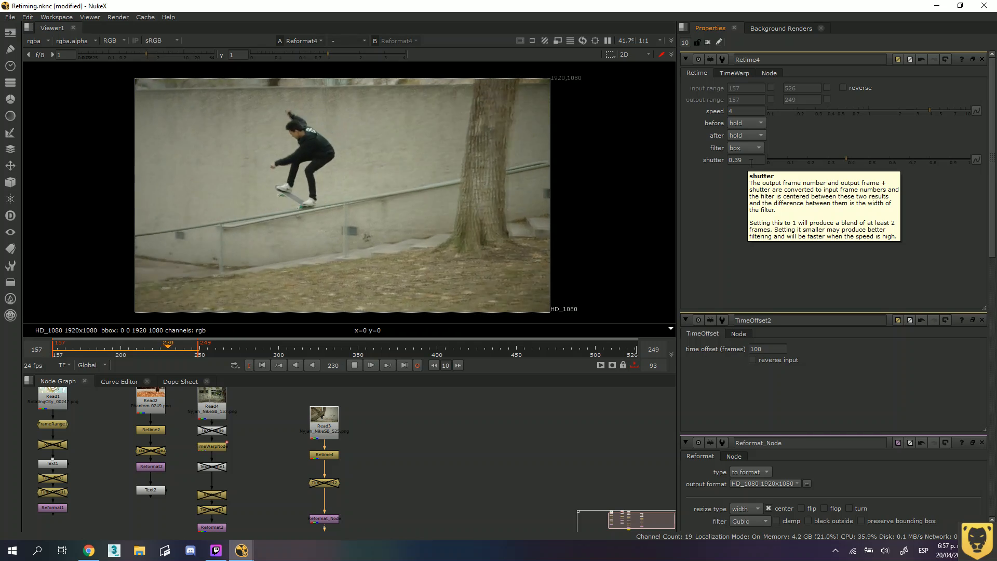
pyautogui.click(754, 148)
pyautogui.click(747, 126)
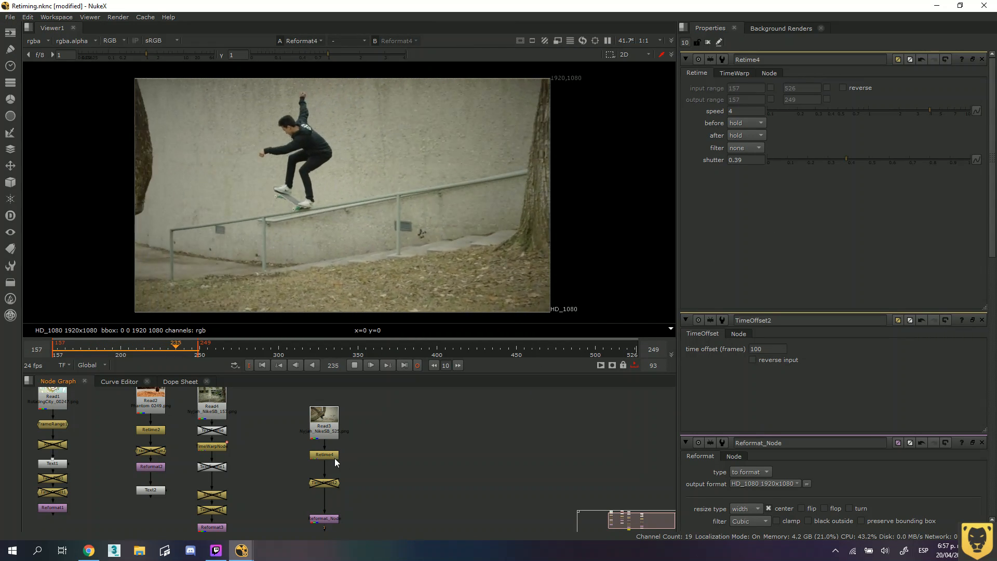
# Stop playback at frame 197 and disable the Retime node of the skateboarding sequence.
pyautogui.click(333, 456)
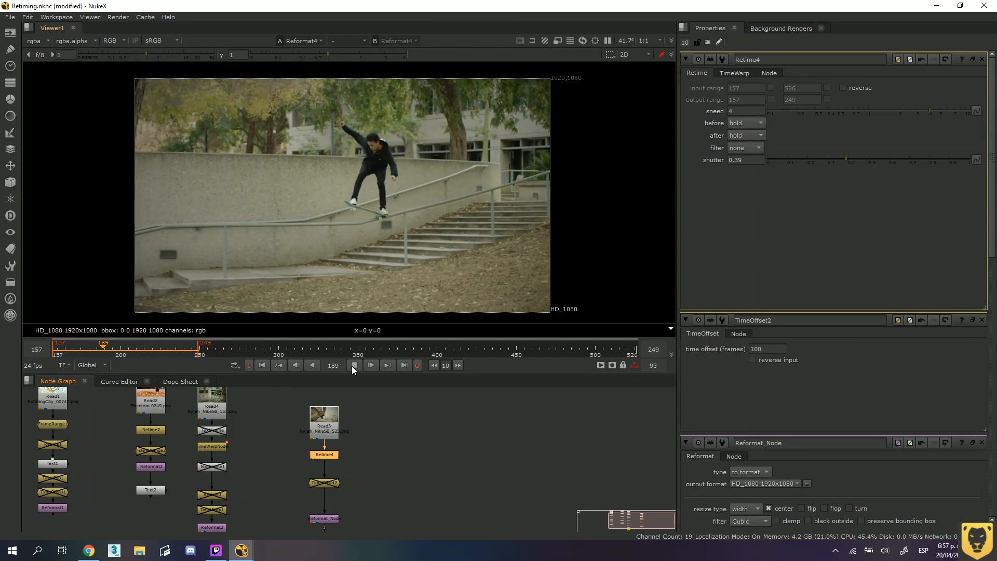
pyautogui.click(354, 366)
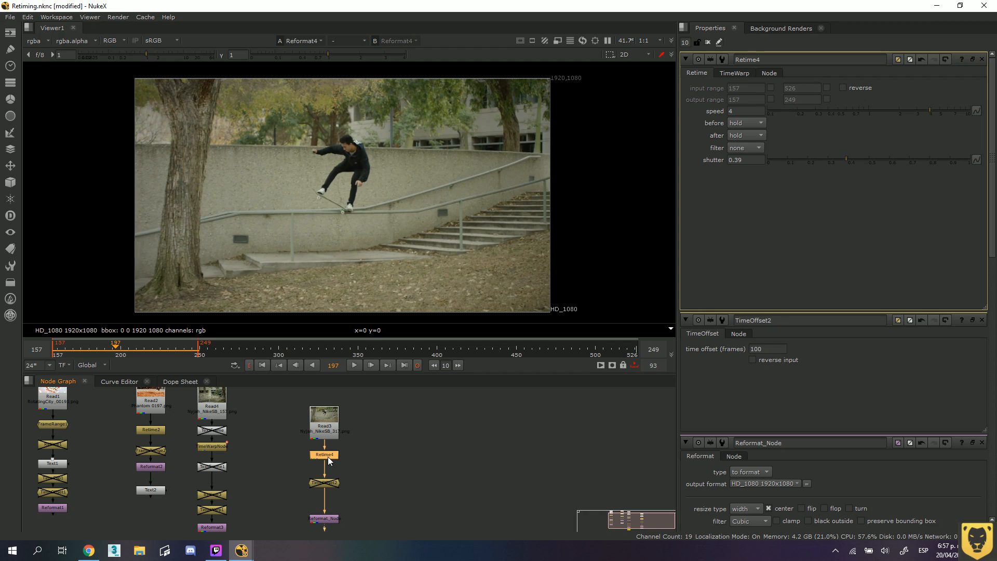
pyautogui.press('d')
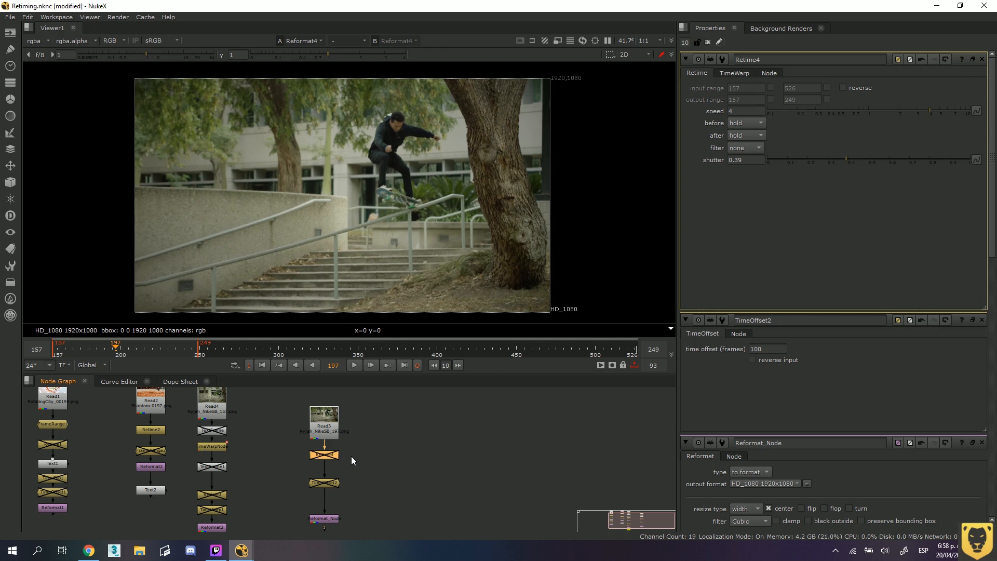
# Space the Read and Retime nodes farther apart in the skateboarding branch, and re-enable the Retime node.
pyautogui.moveTo(354, 496); pyautogui.dragTo(335, 485)
pyautogui.click(345, 473)
pyautogui.click(380, 469)
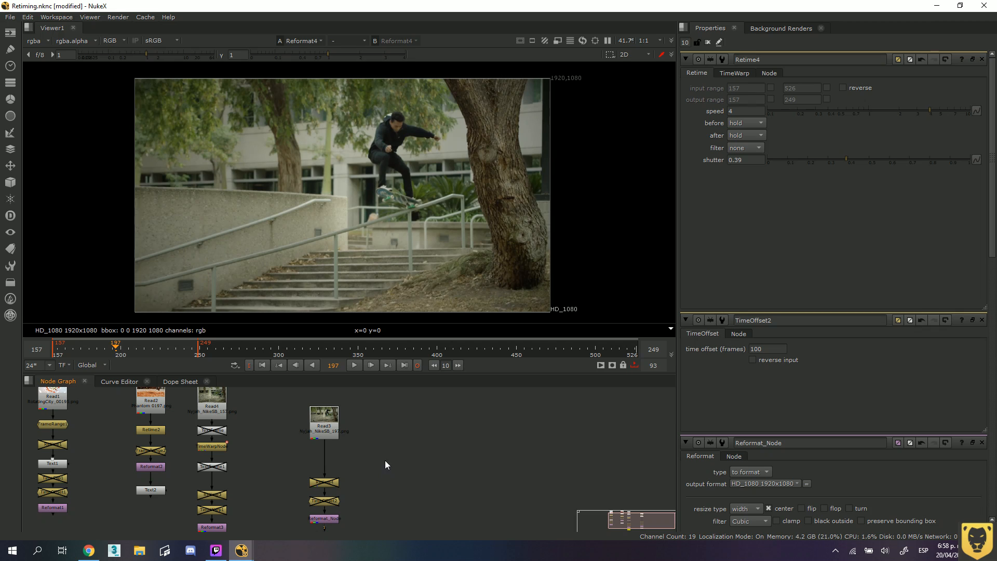
pyautogui.moveTo(331, 429); pyautogui.dragTo(330, 460)
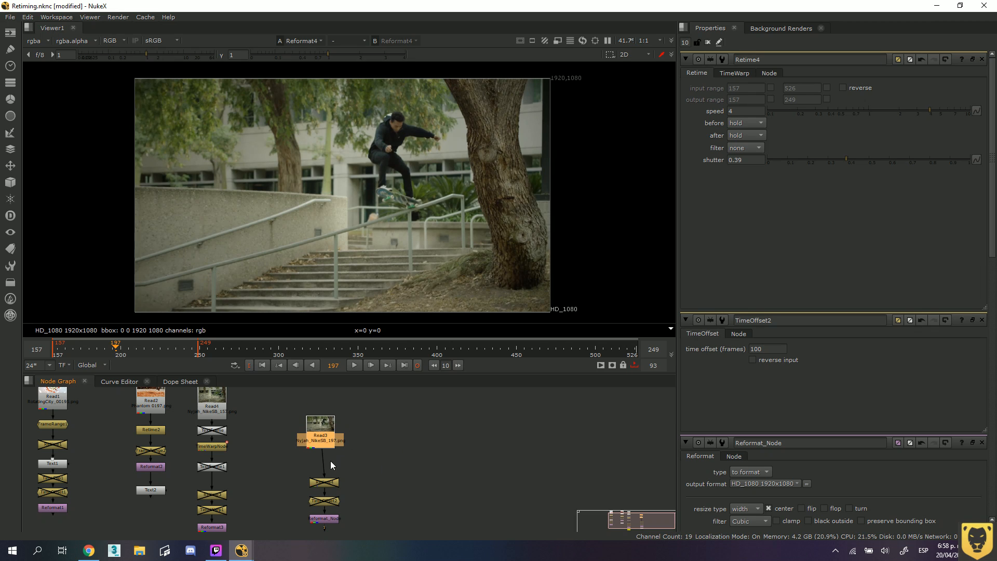
pyautogui.moveTo(331, 425); pyautogui.dragTo(335, 422)
pyautogui.click(337, 482)
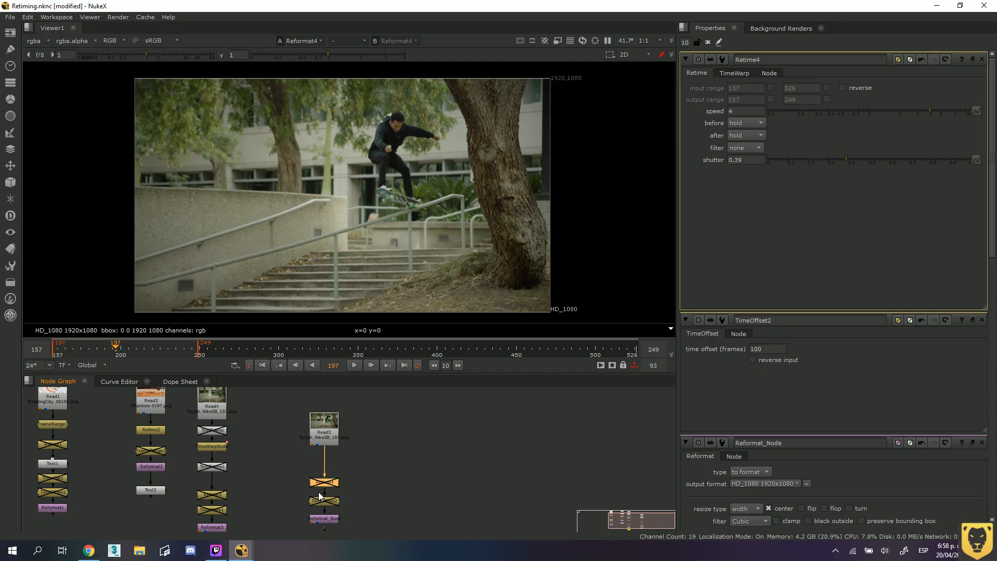
pyautogui.press('d')
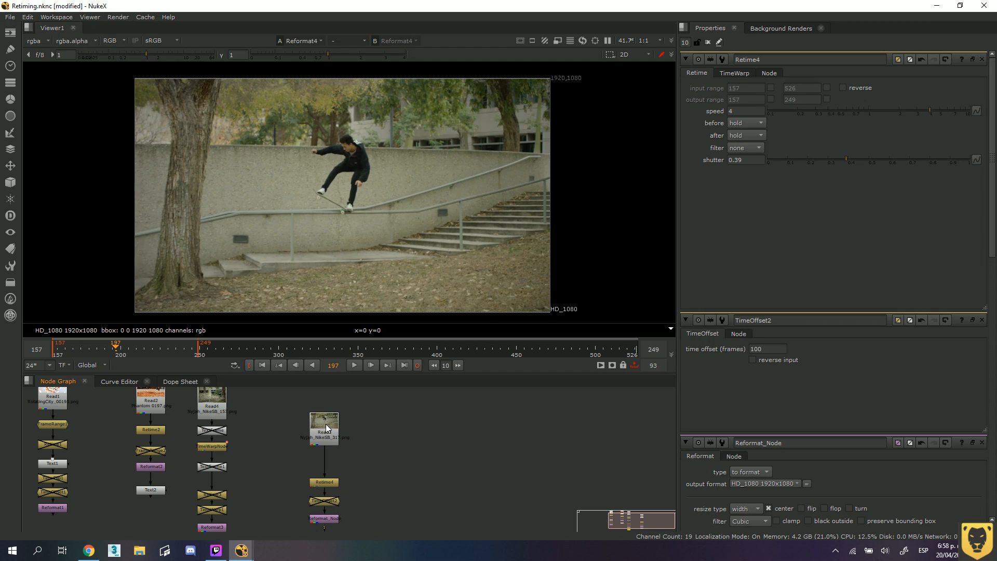
pyautogui.moveTo(325, 424); pyautogui.dragTo(326, 415)
pyautogui.click(419, 465)
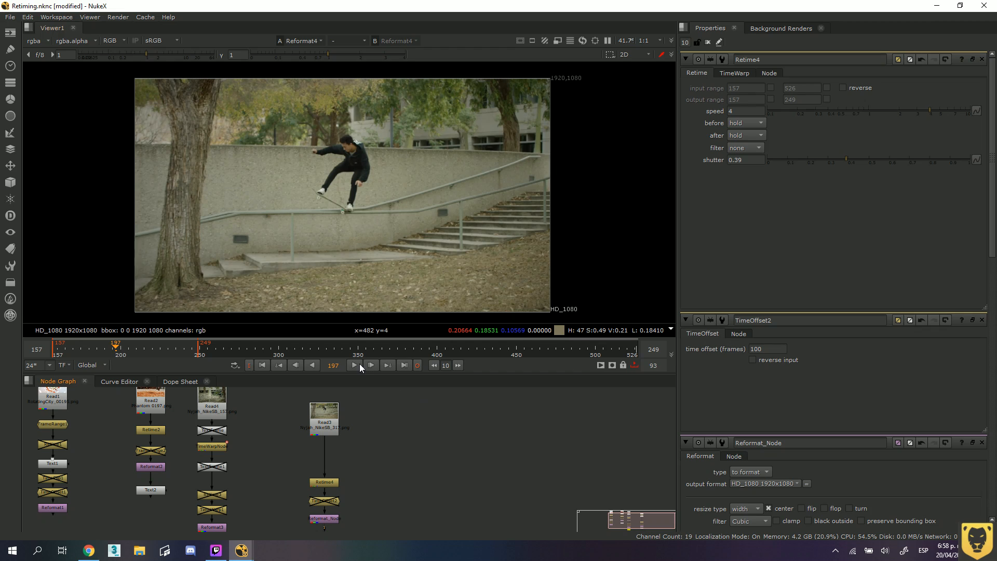
# Insert a Text node between the skateboarding Read node and its Retime node.
pyautogui.click(325, 426)
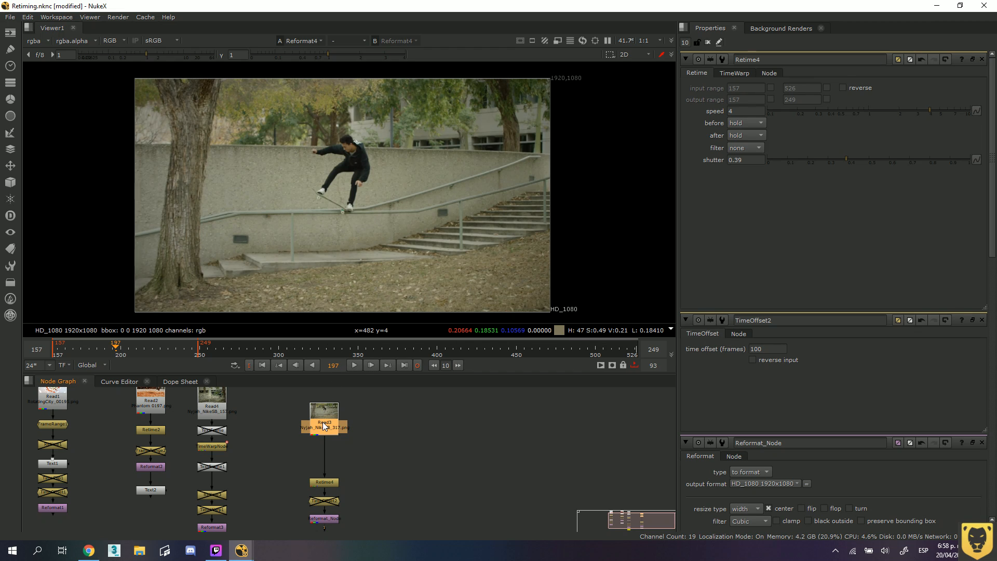
pyautogui.press('Tab')
pyautogui.write('tex')
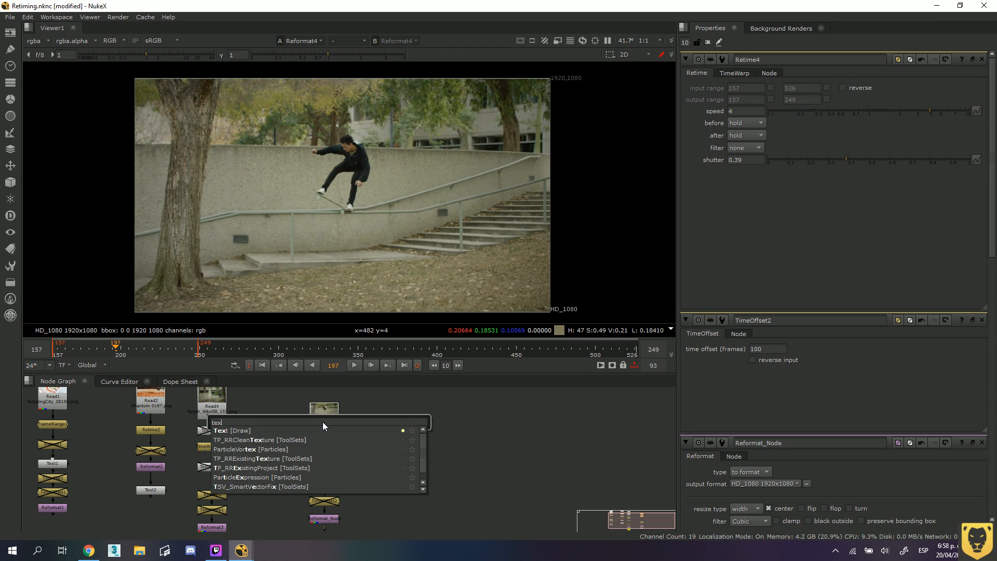
pyautogui.write('t')
pyautogui.click(236, 430)
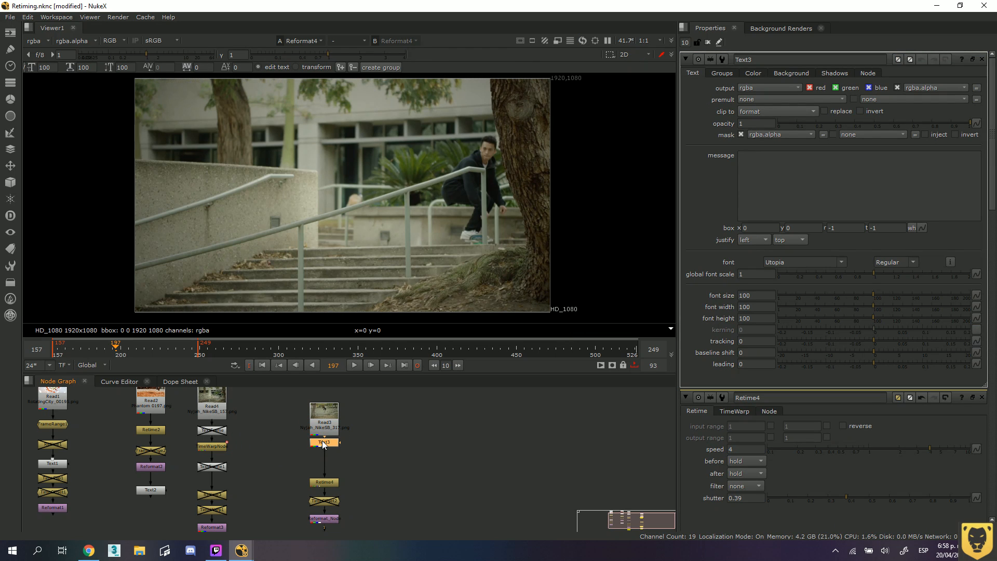
pyautogui.moveTo(322, 454); pyautogui.dragTo(323, 456)
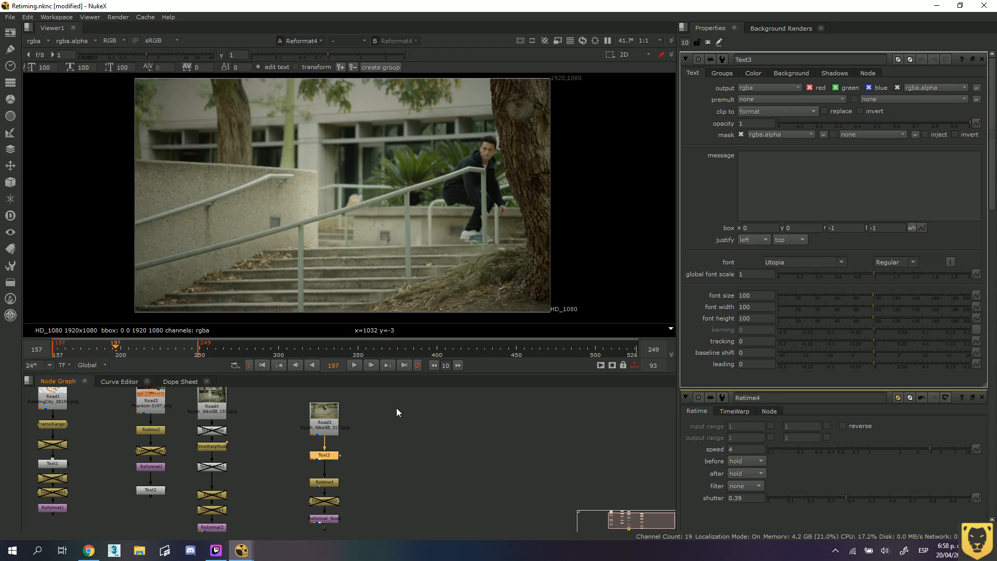
pyautogui.click(752, 184)
pyautogui.write('dsad')
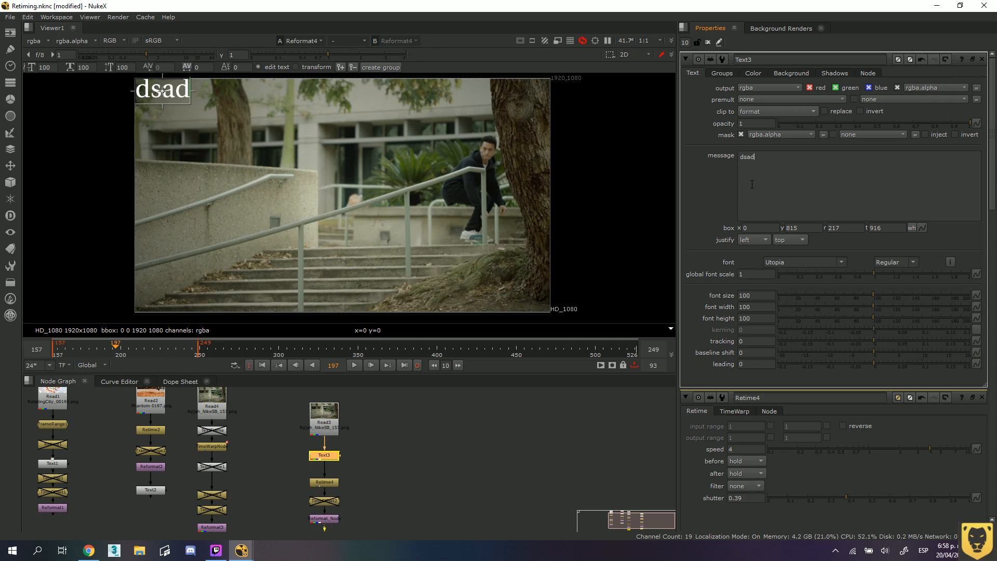
pyautogui.press('BackSpace')
pyautogui.press('BackSpace')
pyautogui.press('BackSpace')
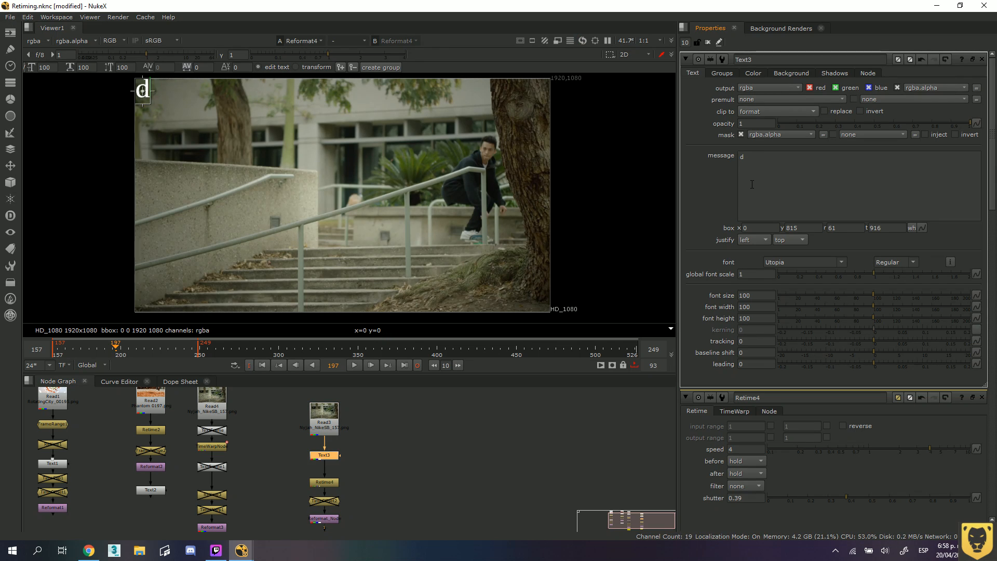
pyautogui.press('BackSpace')
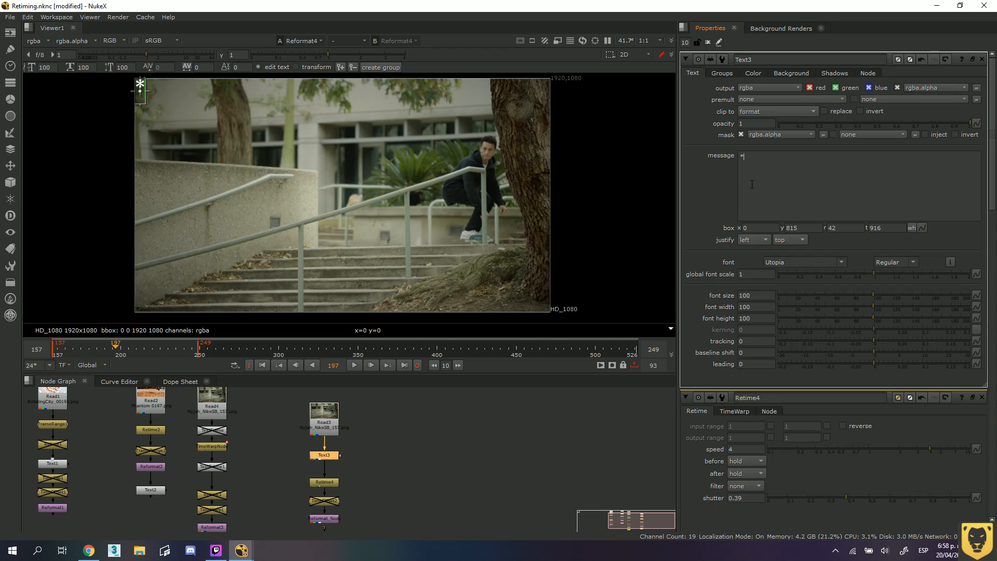
# Try to write the frame expression "[value frame" in the new Text node's message, and cut it back to "[value".
pyautogui.write('[value')
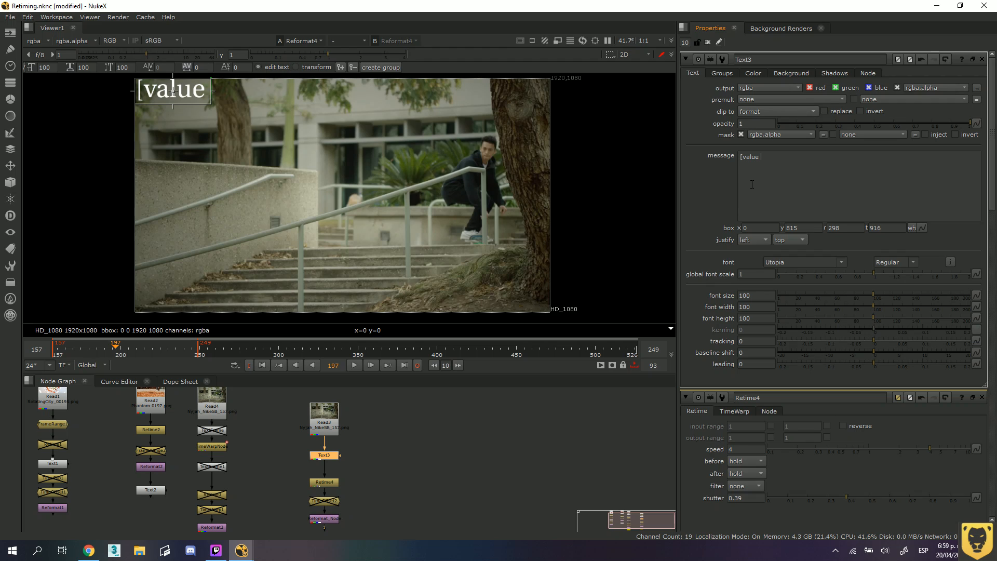
pyautogui.write(' fra')
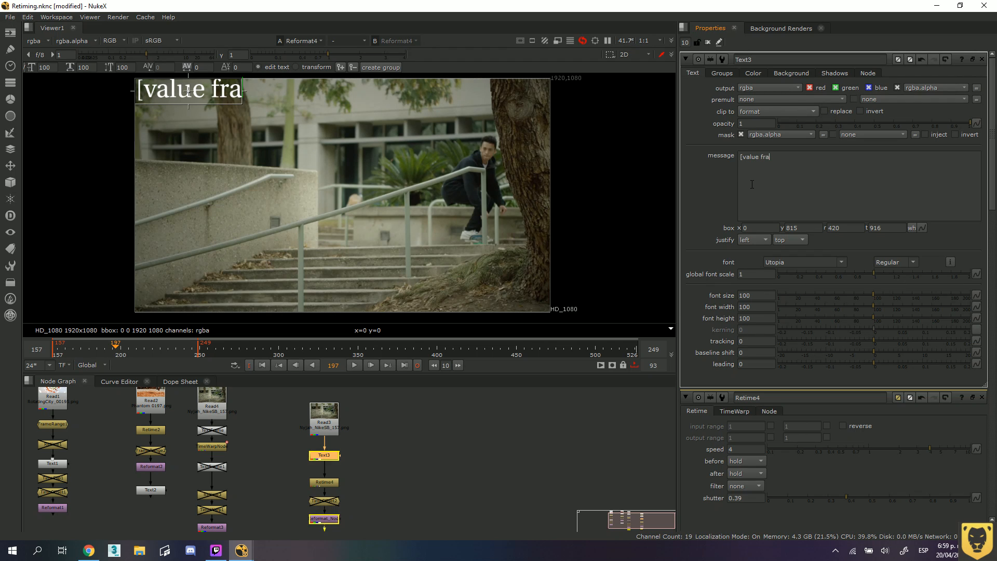
pyautogui.write('me')
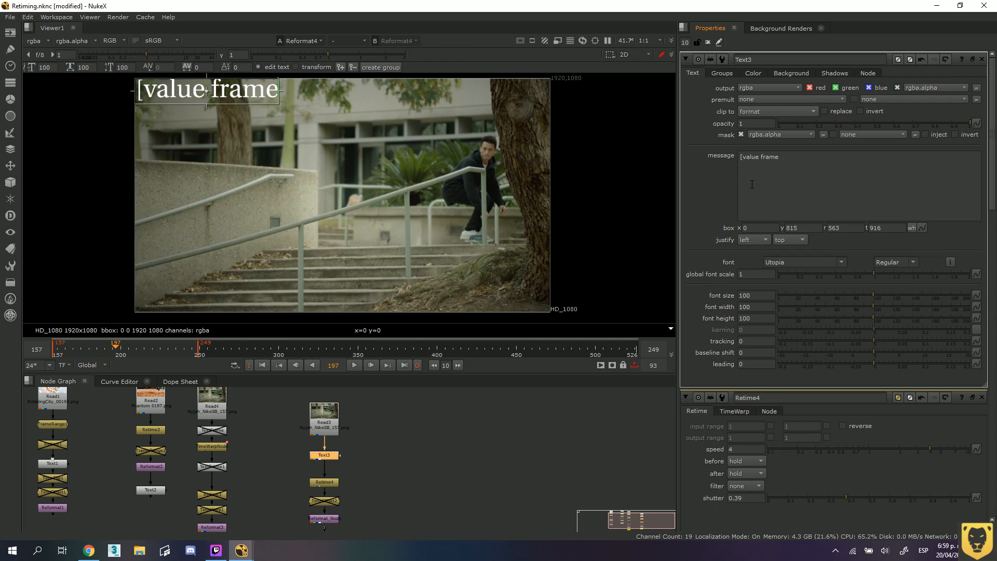
pyautogui.write('*')
pyautogui.press('BackSpace')
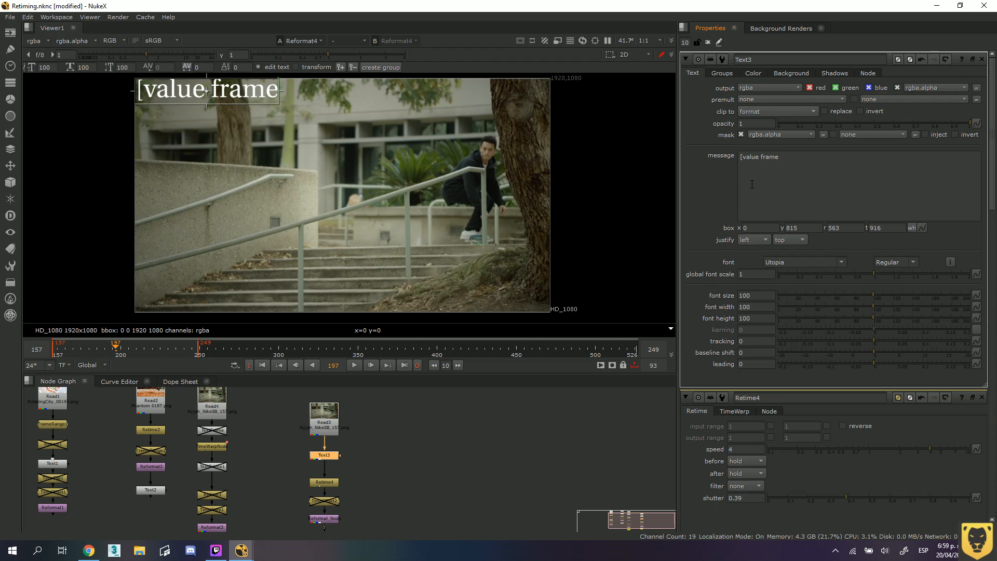
pyautogui.press('BackSpace')
pyautogui.write('+')
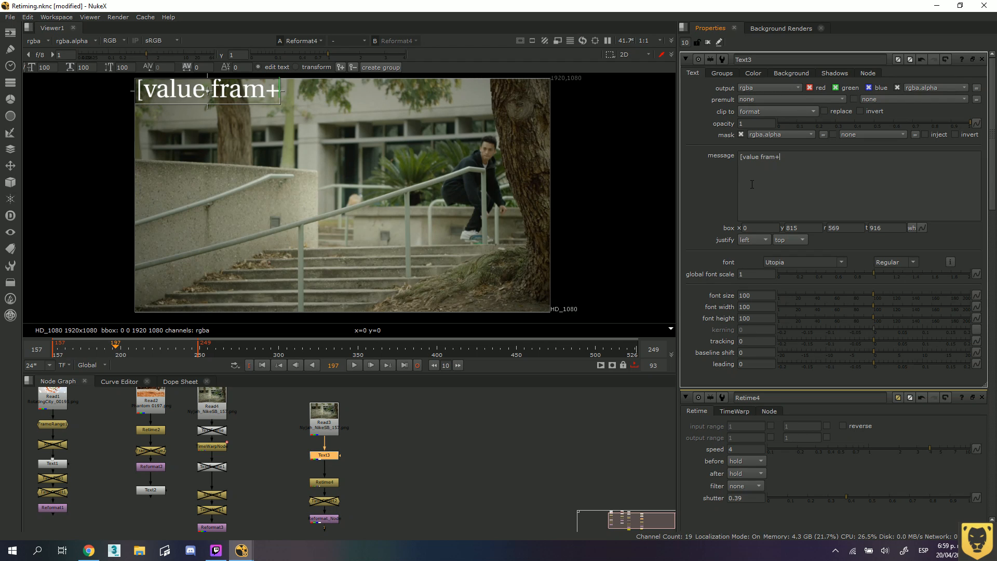
pyautogui.press('BackSpace')
pyautogui.write('e')
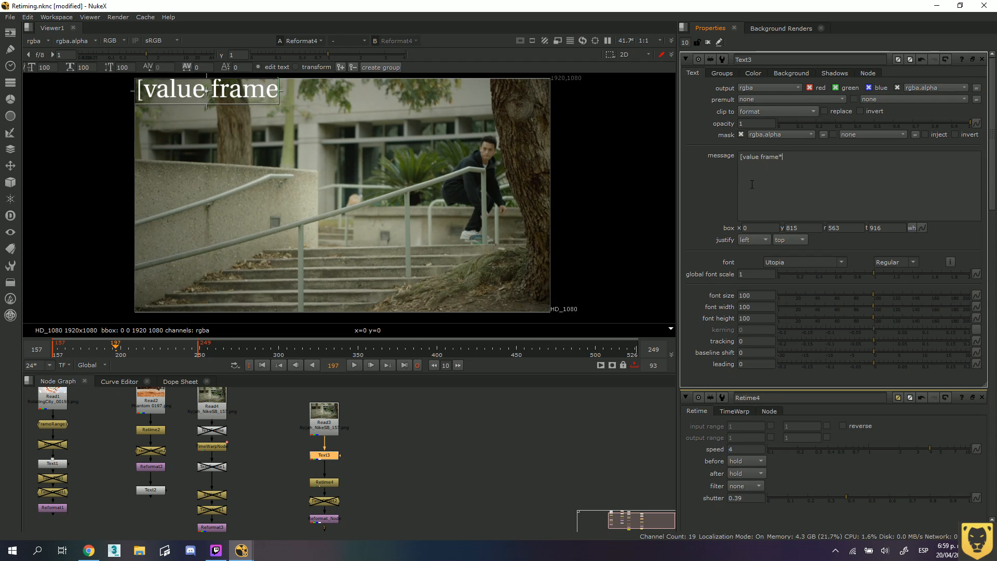
pyautogui.write('+')
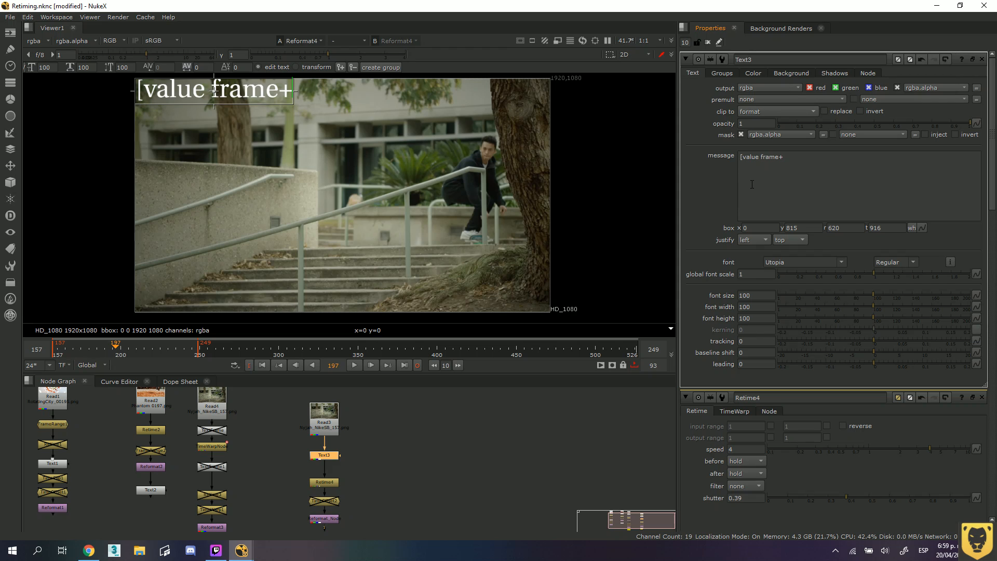
pyautogui.press('BackSpace')
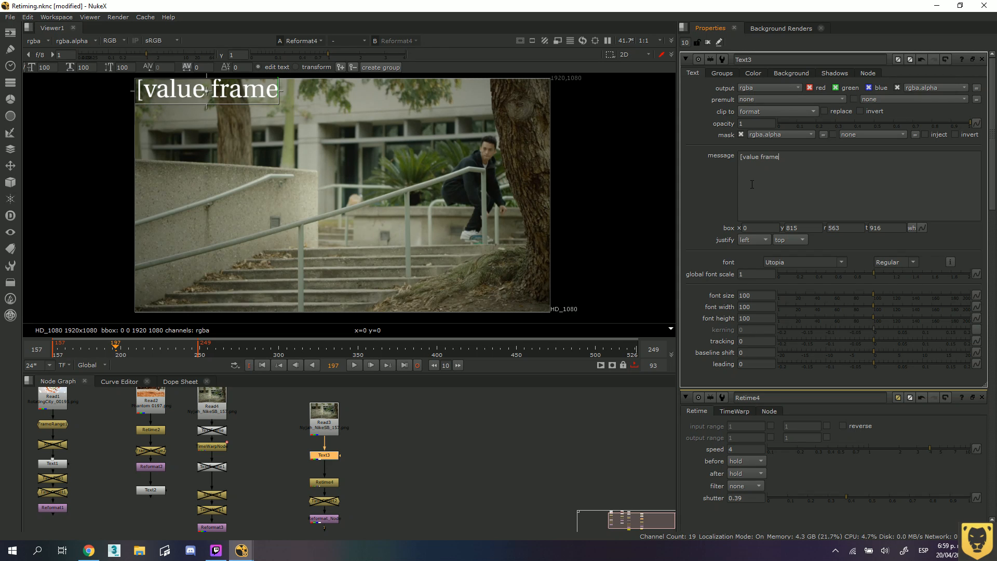
pyautogui.press('BackSpace')
pyautogui.press('BackSpace')
pyautogui.press('BackSpace')
pyautogui.press('BackSpace')
pyautogui.press('BackSpace')
pyautogui.press('BackSpace')
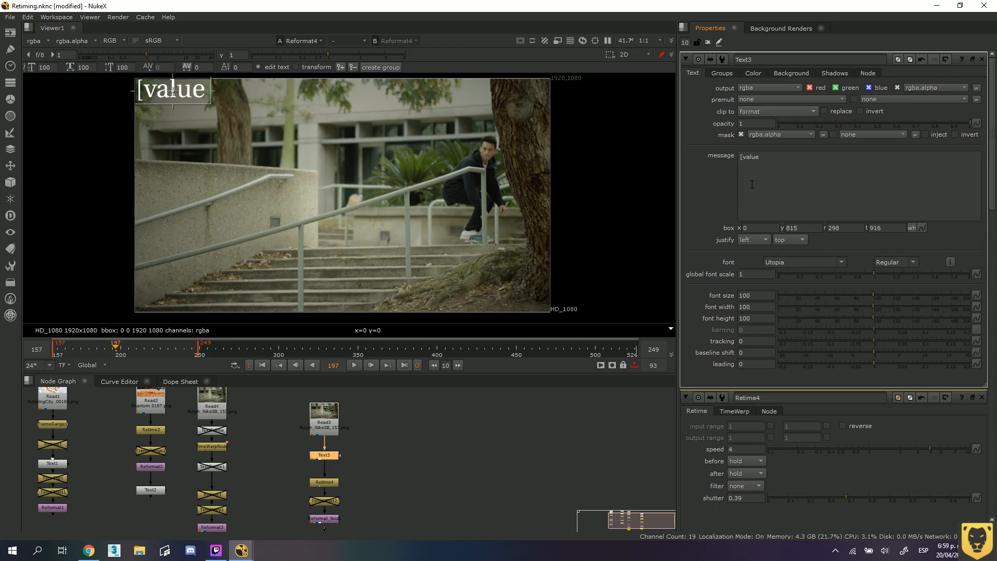
# Copy the expression [value frame] from the Text1 node's message and replace the Text3 node's message with it.
pyautogui.click(50, 466)
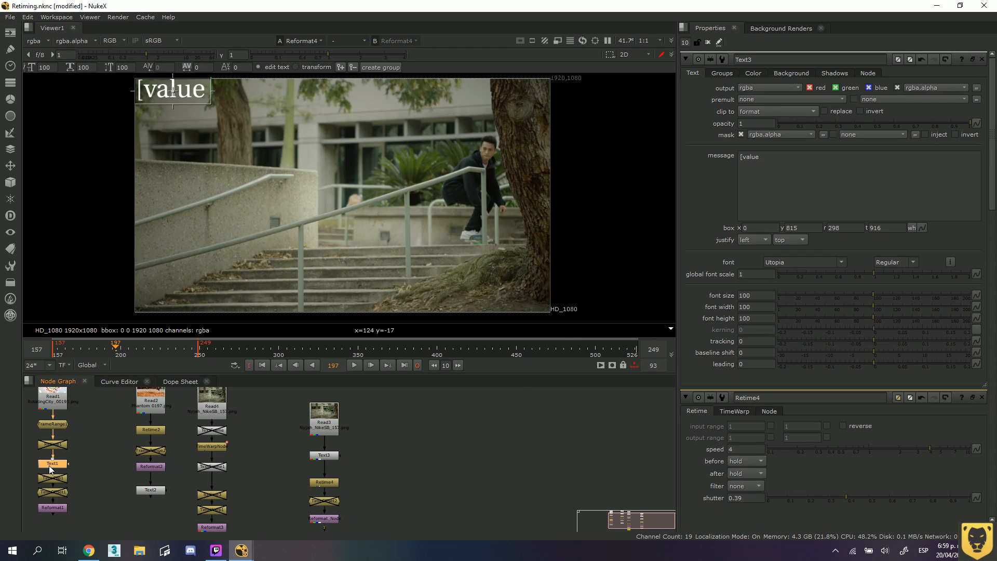
pyautogui.doubleClick(49, 465)
pyautogui.tripleClick(783, 154)
pyautogui.hotkey('ctrl', 'c')
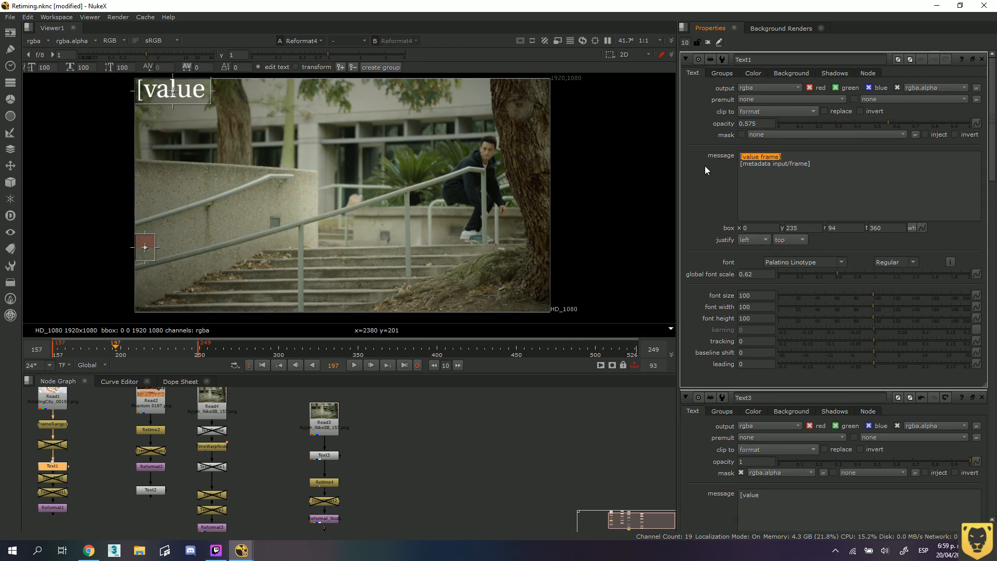
pyautogui.click(326, 455)
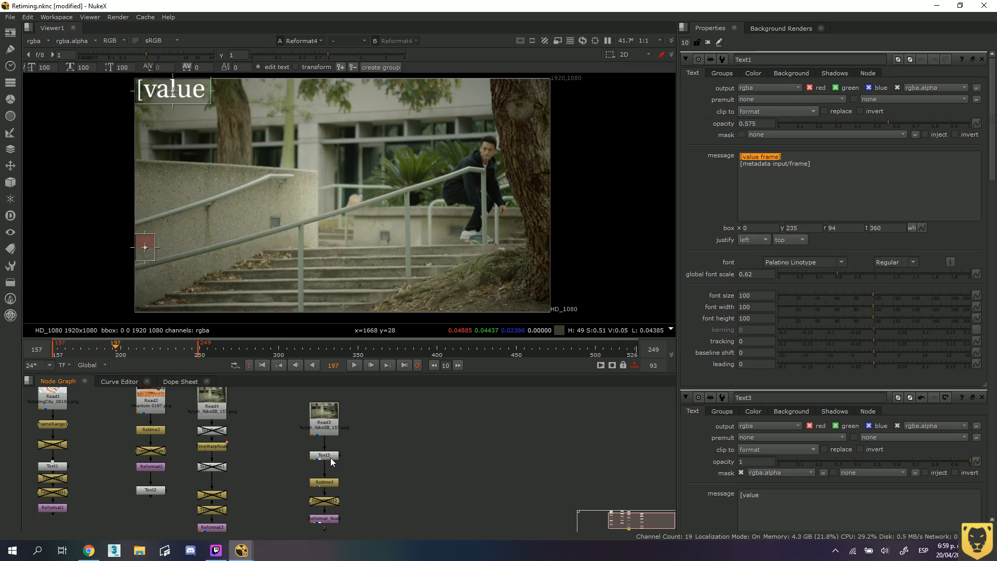
pyautogui.doubleClick(329, 457)
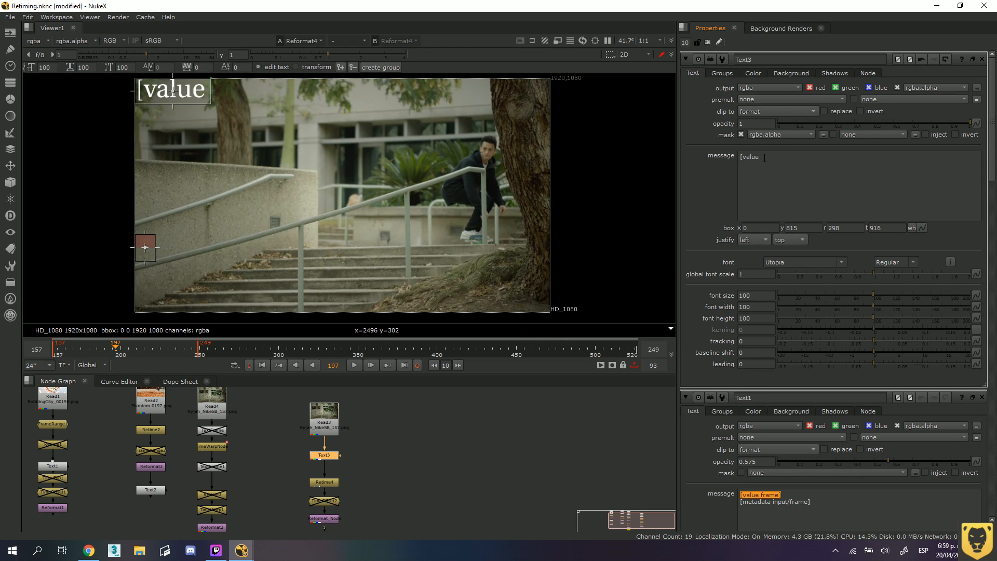
pyautogui.moveTo(760, 157); pyautogui.dragTo(702, 157)
pyautogui.hotkey('ctrl', 'v')
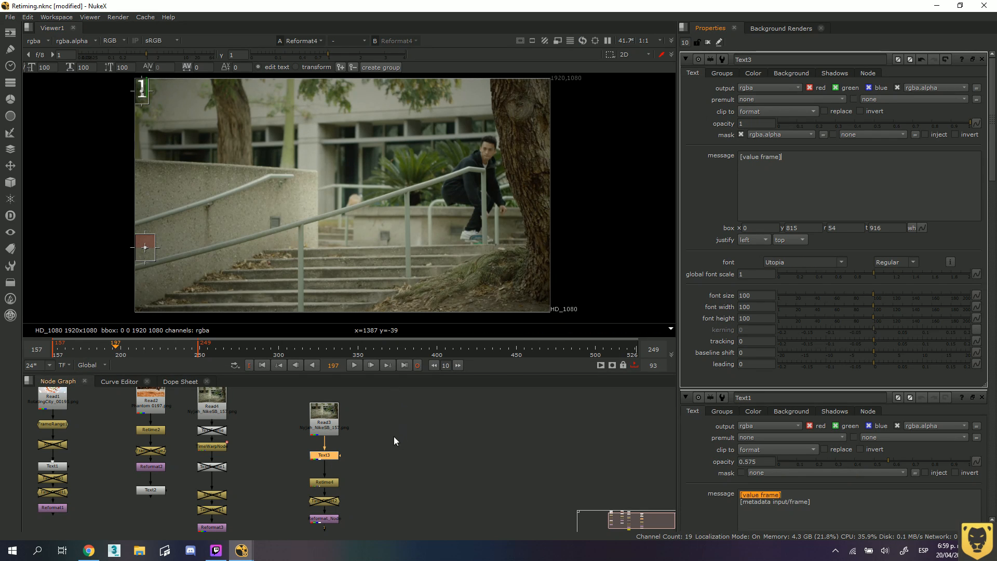
# Play the sequence and shift the Read, Text and Retime nodes slightly upward in the skateboarding branch.
pyautogui.click(355, 365)
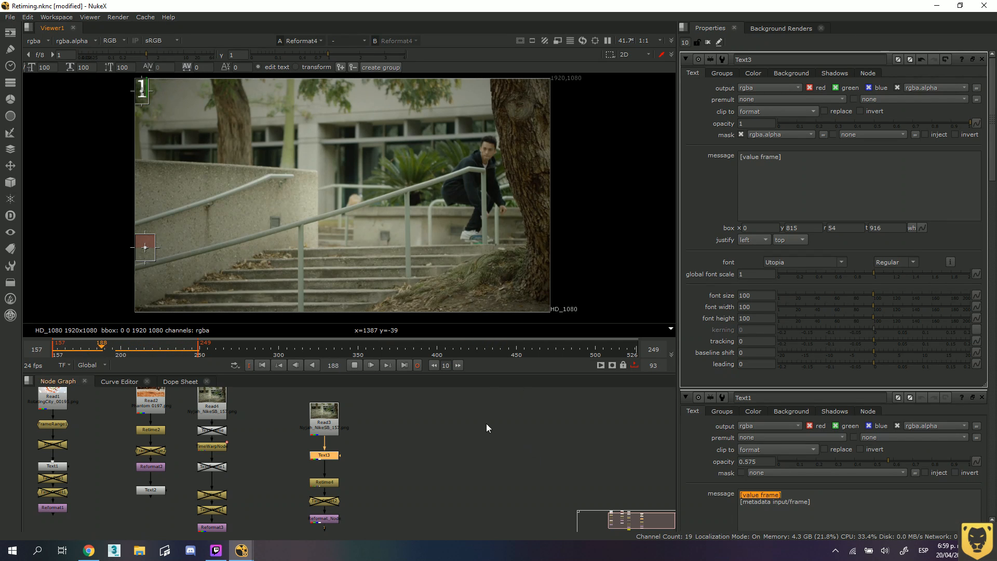
pyautogui.moveTo(324, 425); pyautogui.dragTo(324, 424)
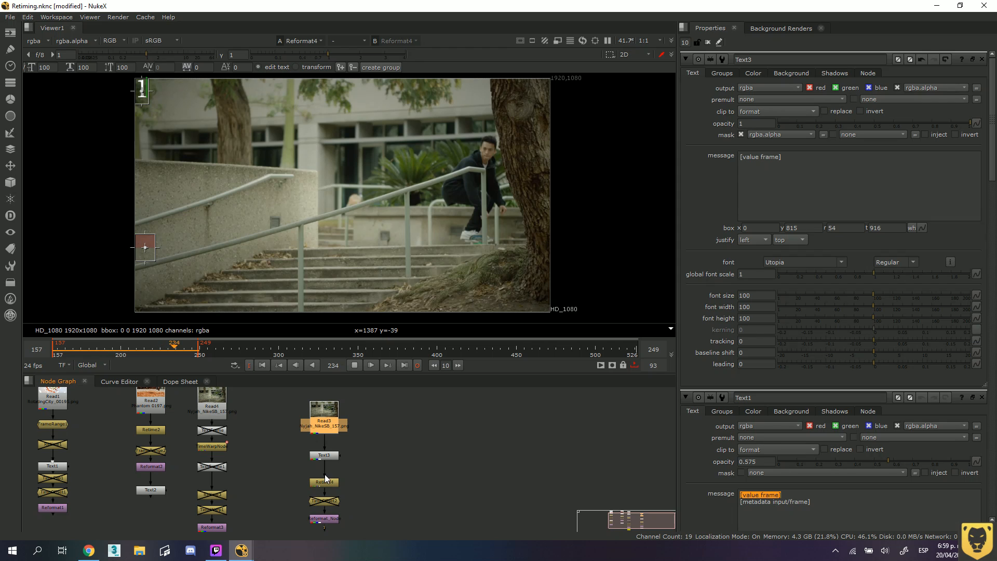
pyautogui.moveTo(326, 482); pyautogui.dragTo(328, 429)
# Switch the viewer's timeline range to Input, stop playback and scrub to frame 209.
pyautogui.click(102, 366)
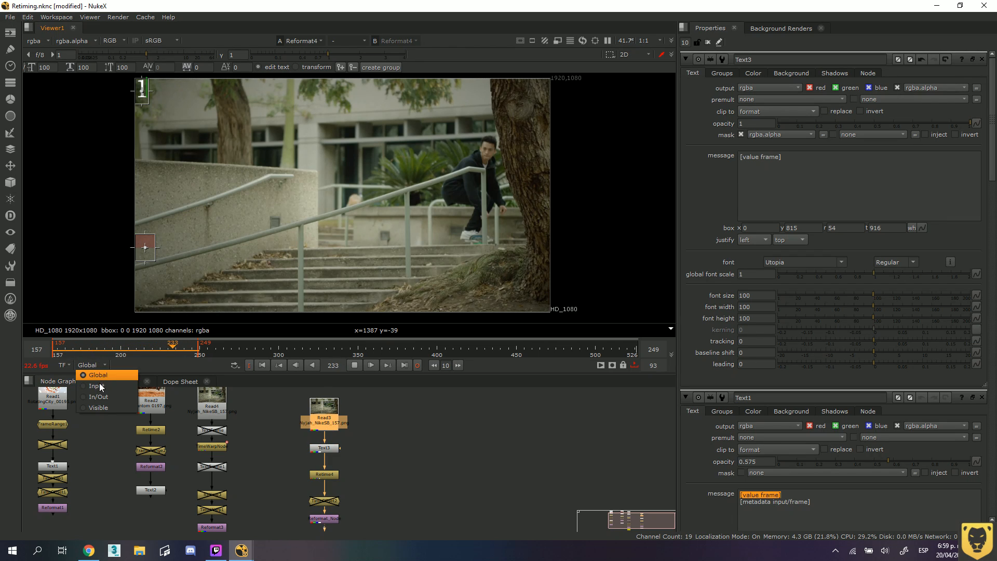
pyautogui.click(105, 385)
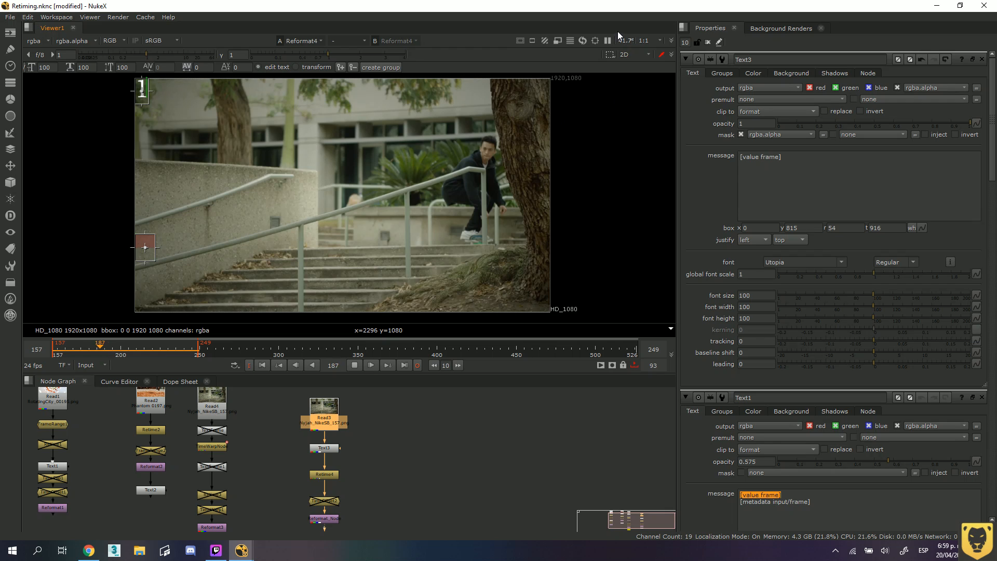
pyautogui.click(354, 366)
pyautogui.click(429, 463)
pyautogui.moveTo(163, 350); pyautogui.dragTo(134, 350)
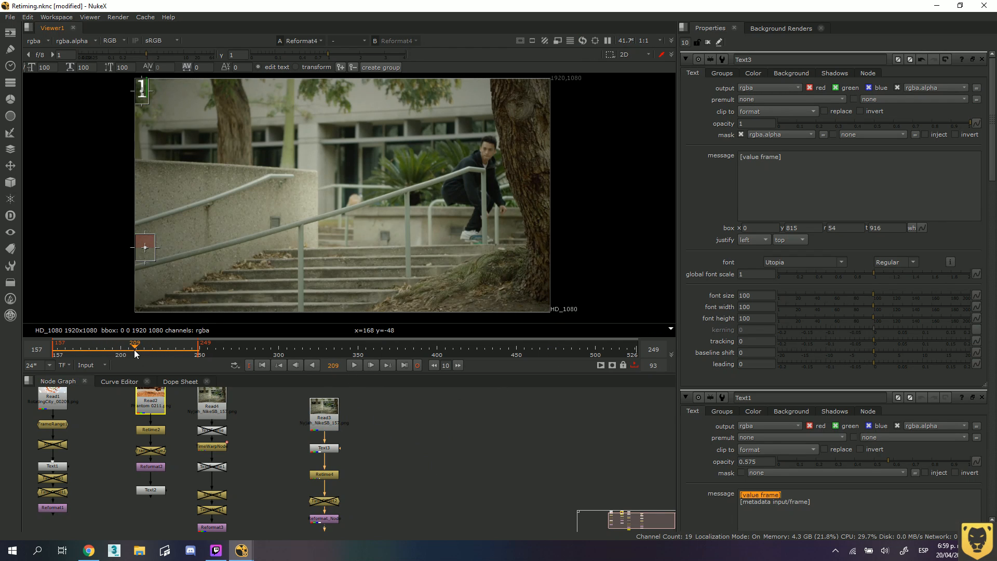
pyautogui.click(779, 198)
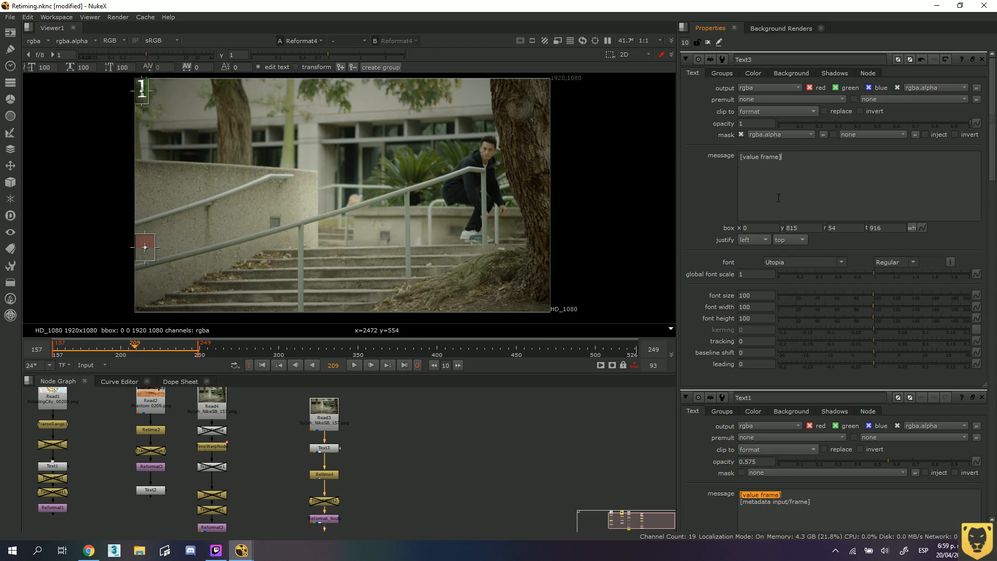
pyautogui.press('Return')
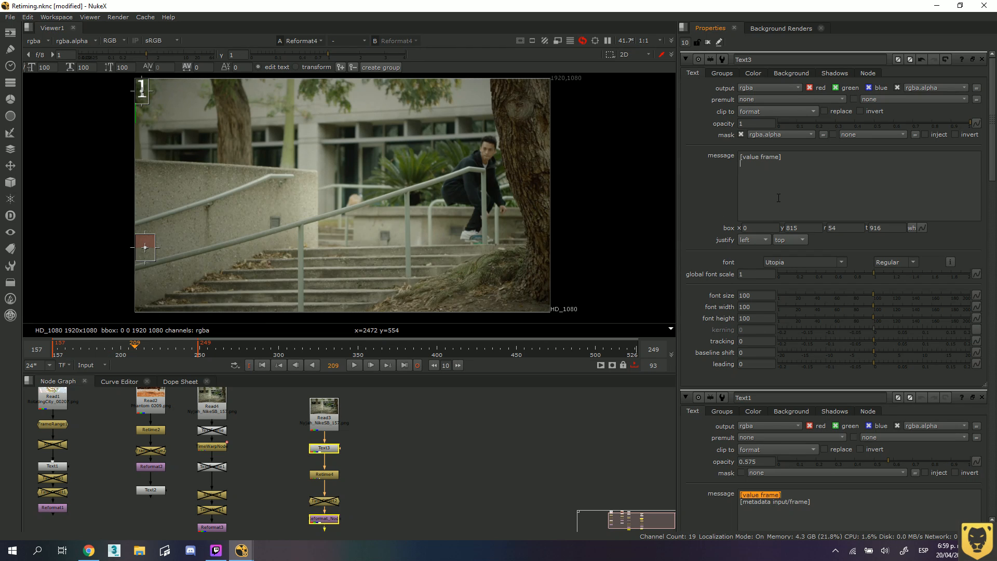
pyautogui.click(328, 424)
pyautogui.moveTo(144, 249); pyautogui.dragTo(220, 241)
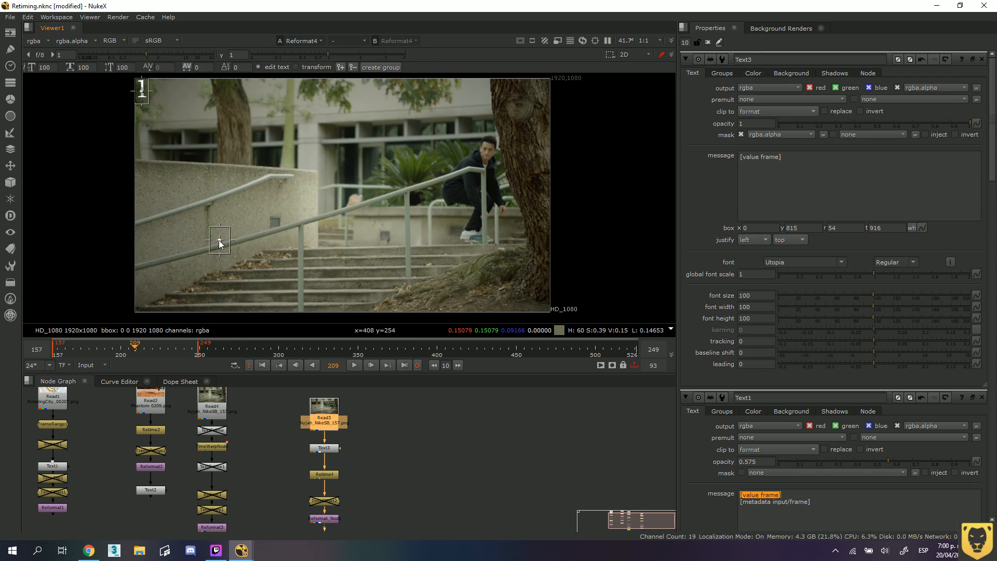
pyautogui.hotkey('ctrl', 'z')
pyautogui.click(142, 92)
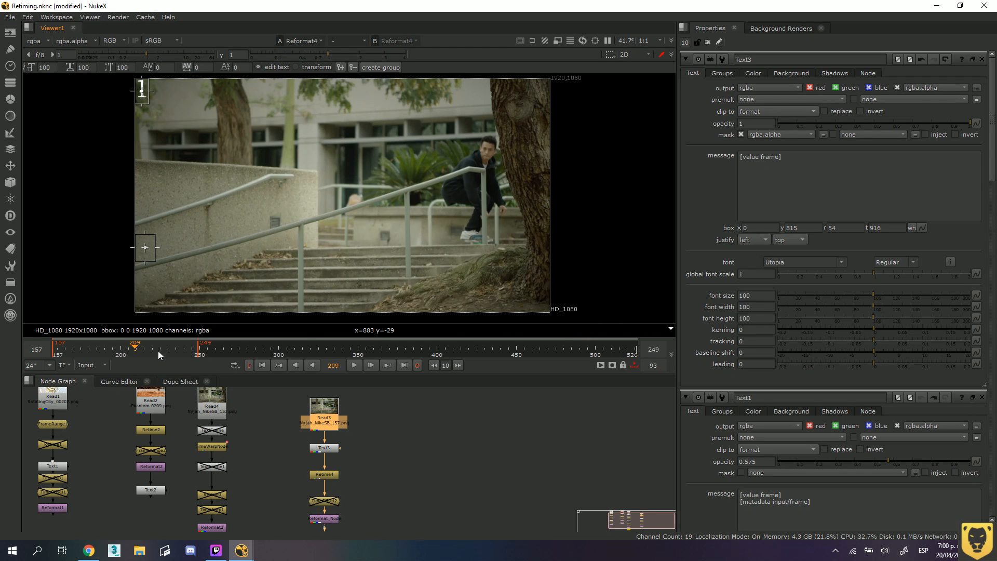
# Scrub to frame 174, duplicate the Text3 node and place the unconnected copy beside the skateboarding branch.
pyautogui.moveTo(135, 353); pyautogui.dragTo(79, 353)
pyautogui.click(331, 450)
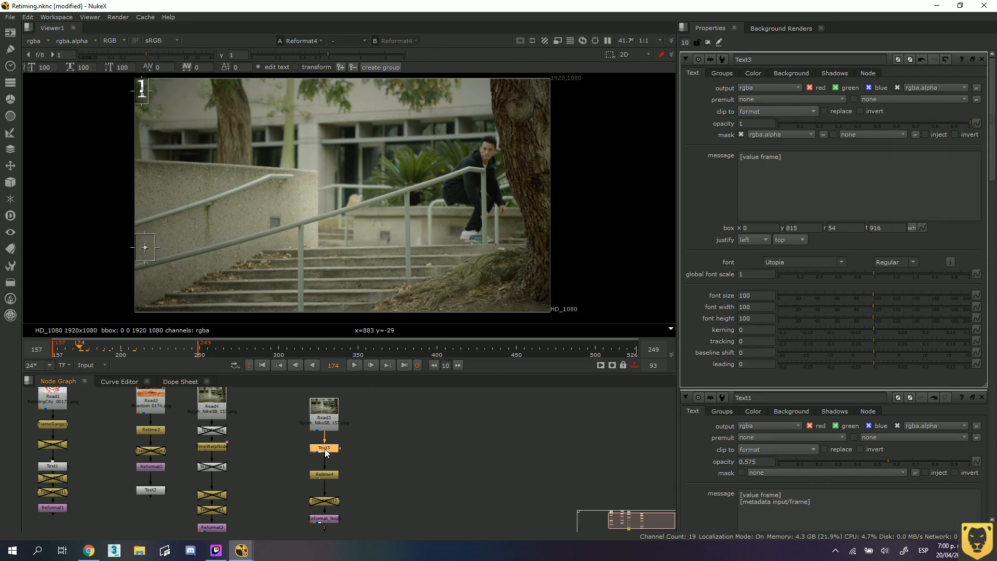
pyautogui.hotkey('alt', 'c')
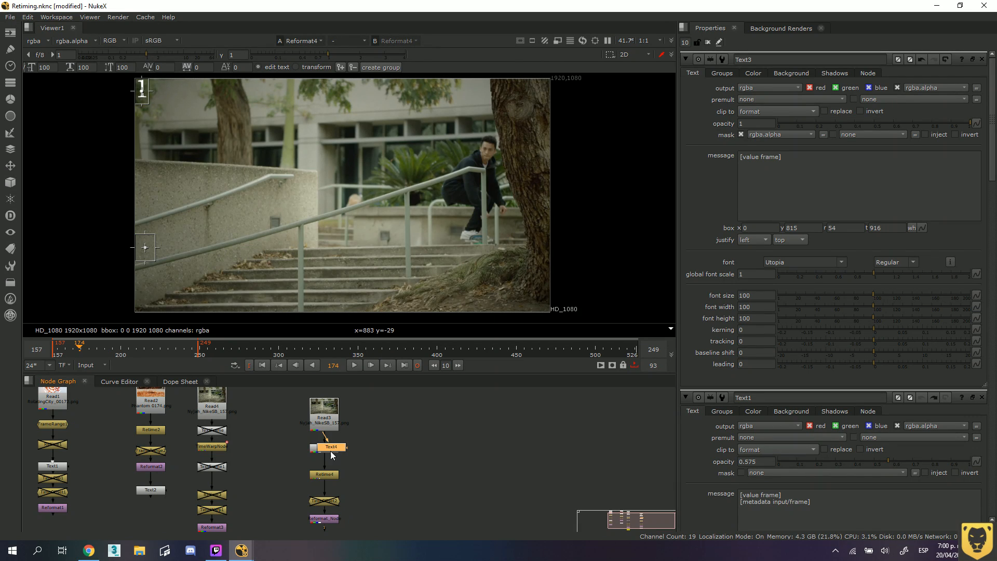
pyautogui.moveTo(315, 447); pyautogui.dragTo(284, 461)
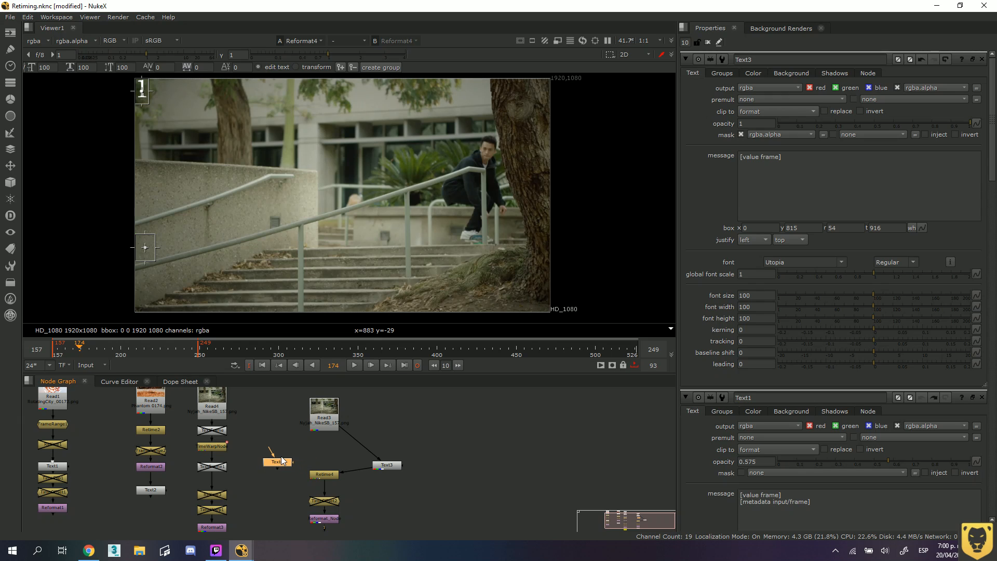
pyautogui.moveTo(390, 466); pyautogui.dragTo(386, 464)
# Reorder the skateboarding branch so Retime4 follows Read3 directly with Text3 connected below it, and play the sequence.
pyautogui.click(332, 475)
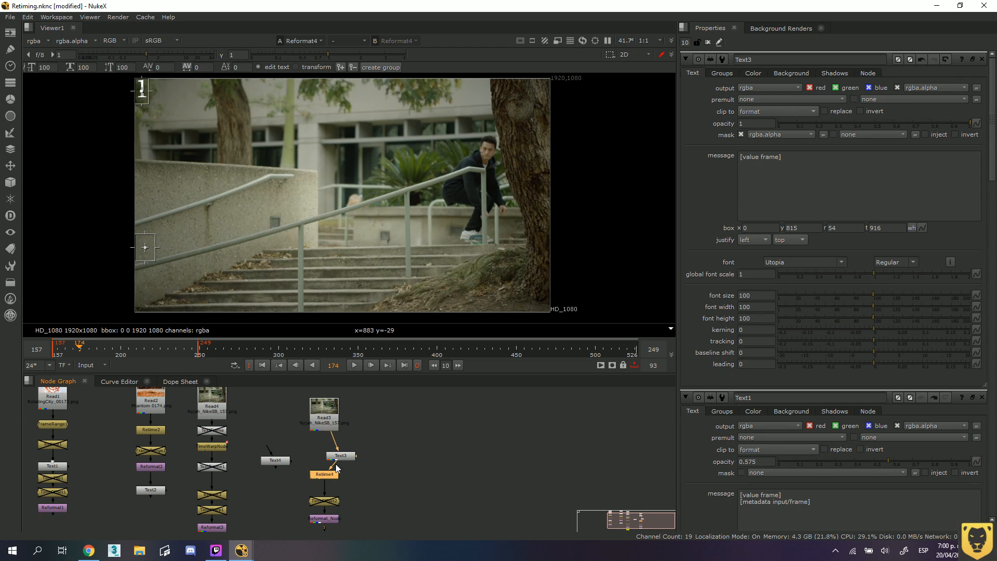
pyautogui.click(337, 457)
pyautogui.moveTo(322, 473); pyautogui.dragTo(321, 450)
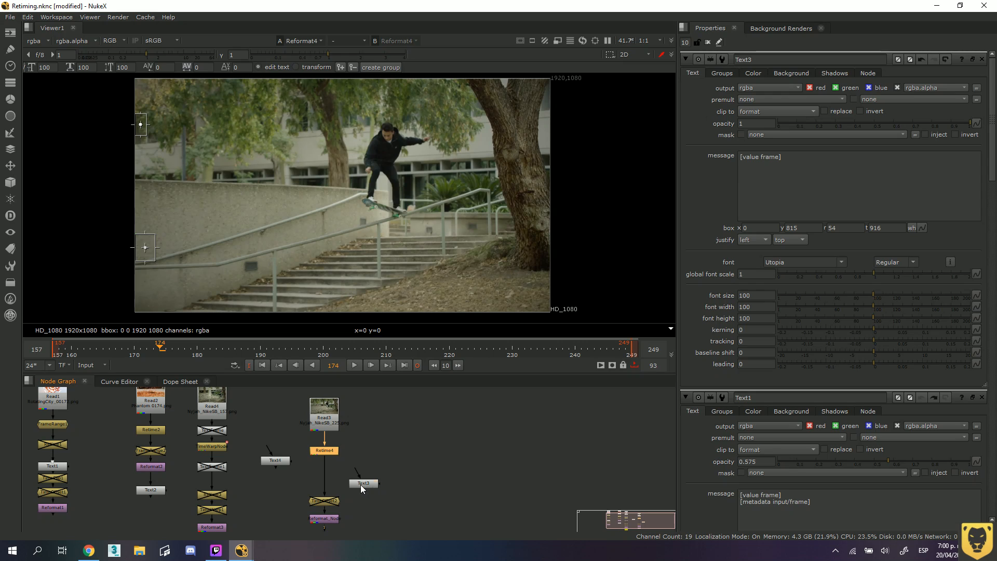
pyautogui.moveTo(360, 485); pyautogui.dragTo(327, 454)
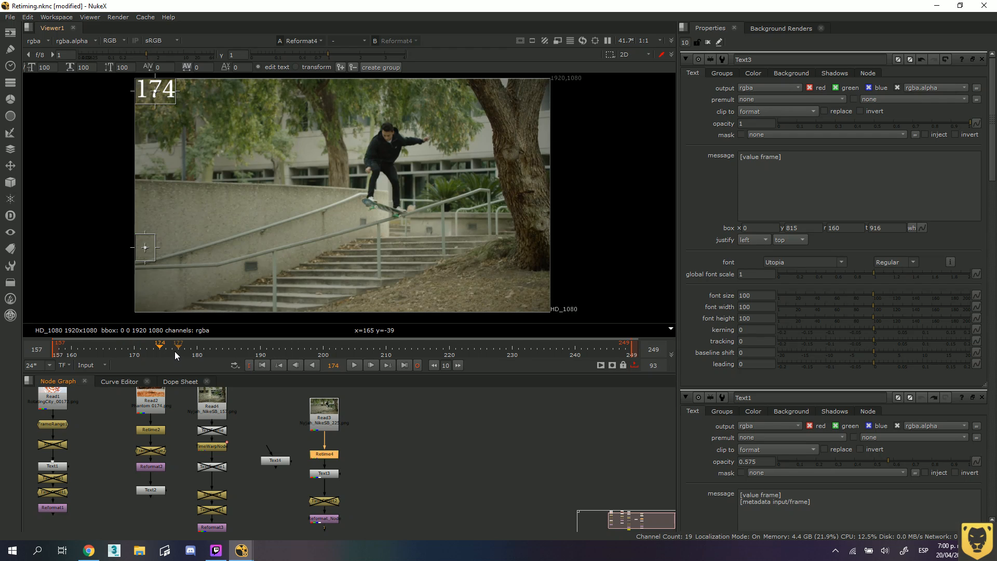
pyautogui.moveTo(275, 461); pyautogui.dragTo(327, 452)
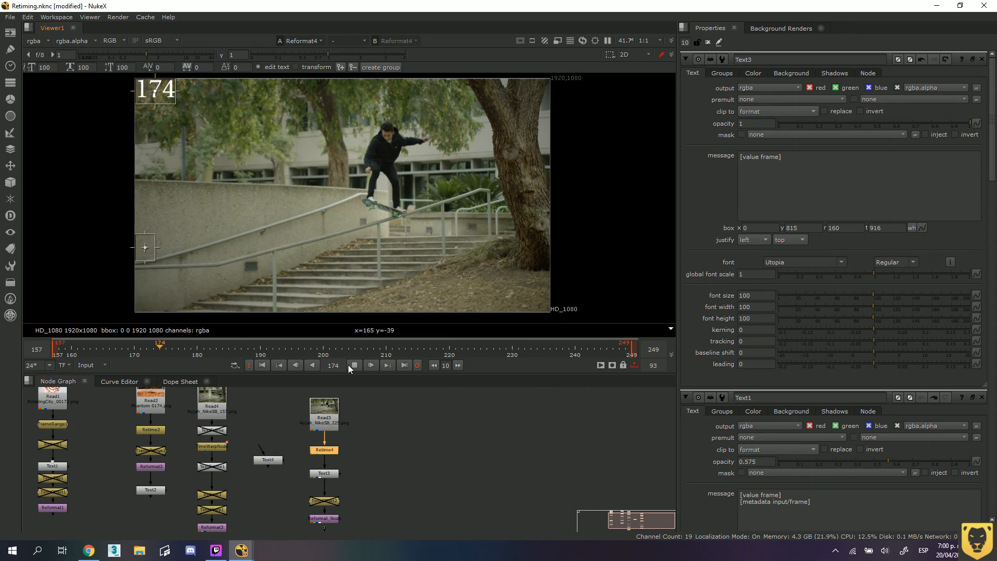
pyautogui.click(348, 365)
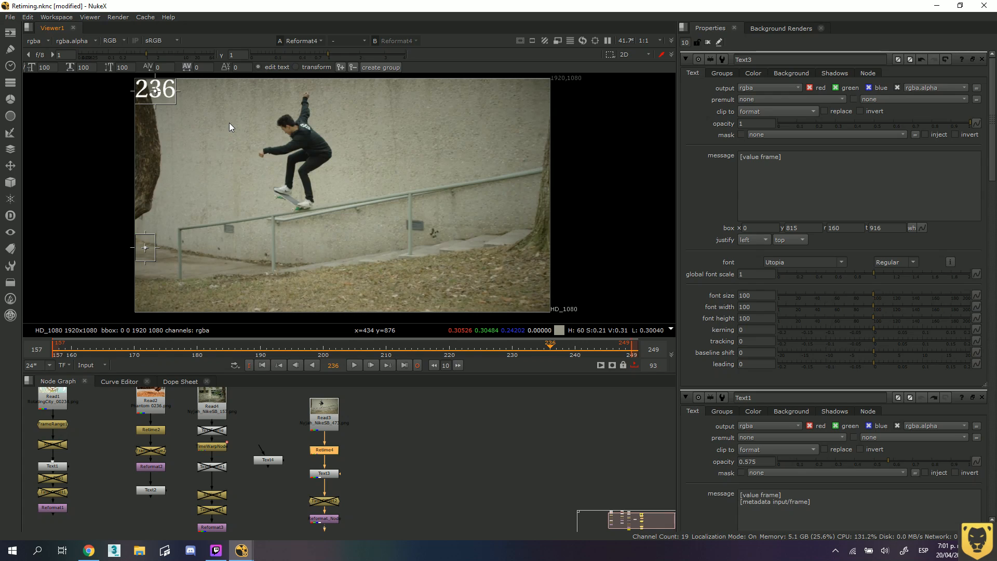
# Copy [metadata input/frame] from the Text1 node's message into a second line of Text3's message, and scrub to frame 157.
pyautogui.doubleClick(54, 465)
pyautogui.moveTo(815, 163); pyautogui.dragTo(738, 164)
pyautogui.hotkey('ctrl', 'c')
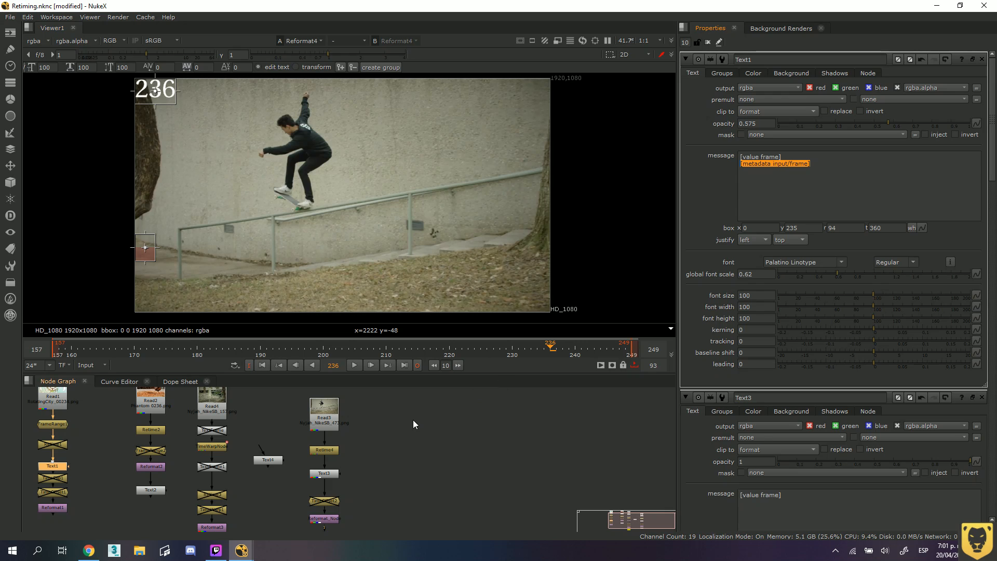
pyautogui.doubleClick(324, 418)
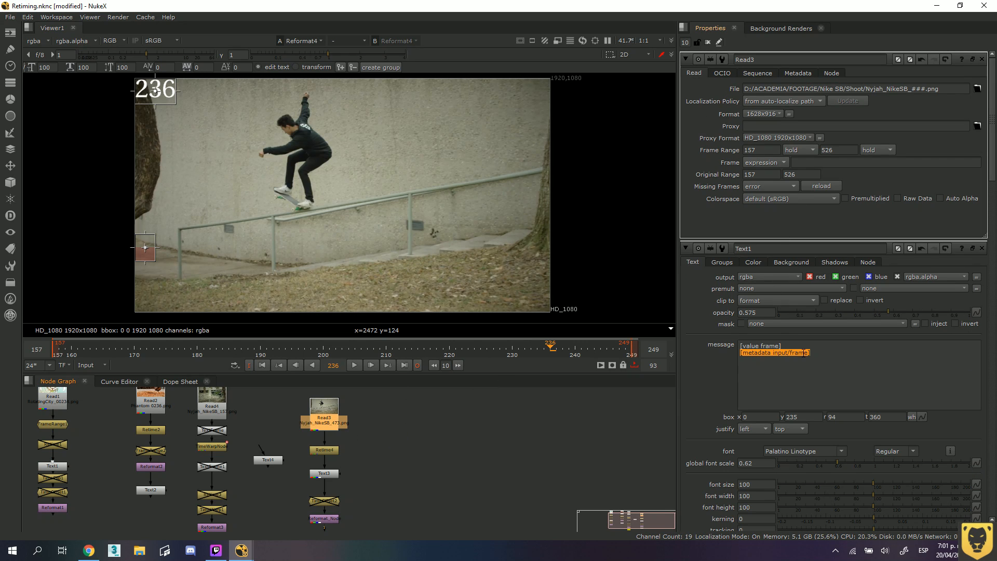
pyautogui.click(365, 462)
pyautogui.doubleClick(324, 474)
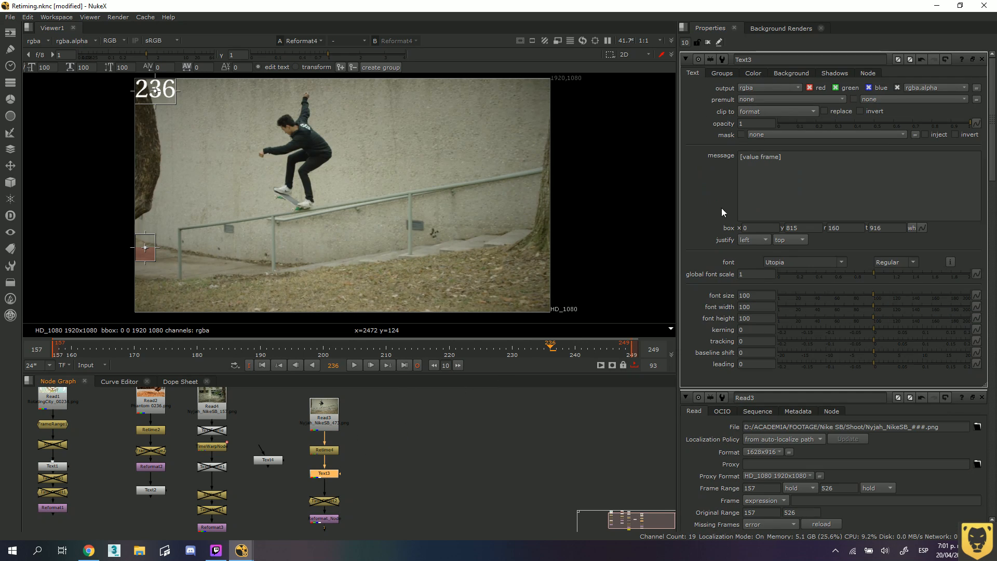
pyautogui.hotkey('ctrl', 'v')
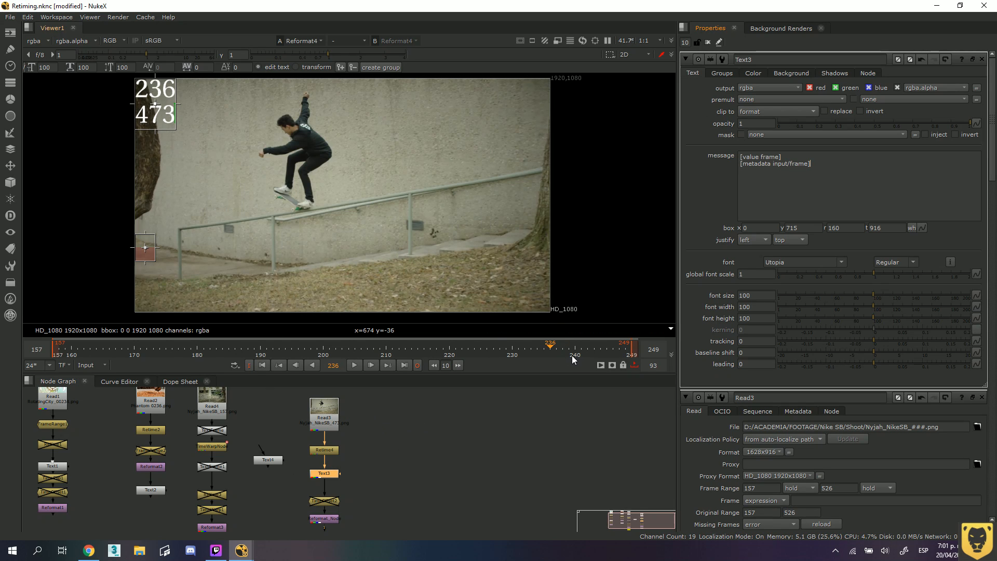
pyautogui.moveTo(552, 347); pyautogui.dragTo(55, 347)
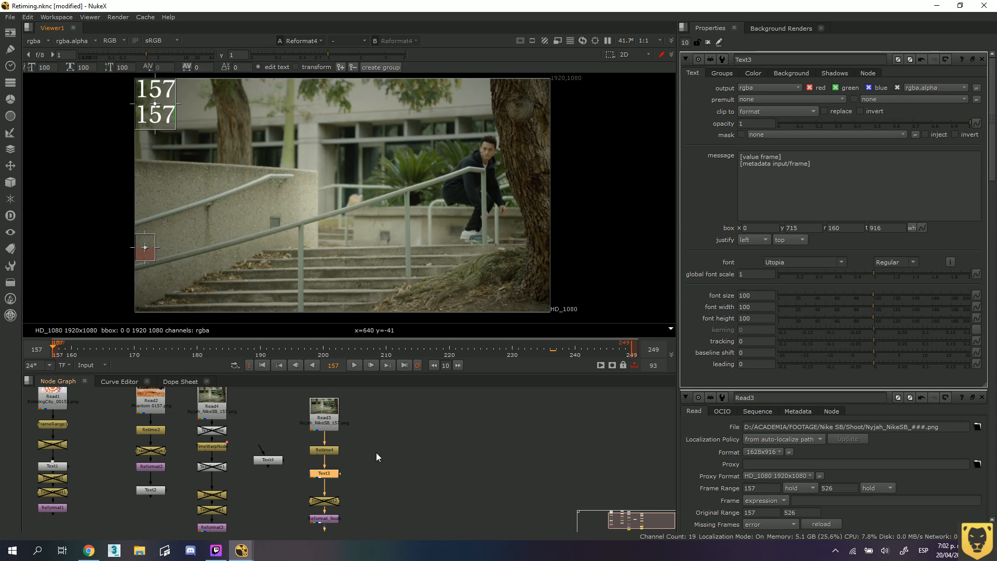
# Examine the node info listing of the Read3 node and close it.
pyautogui.click(318, 419)
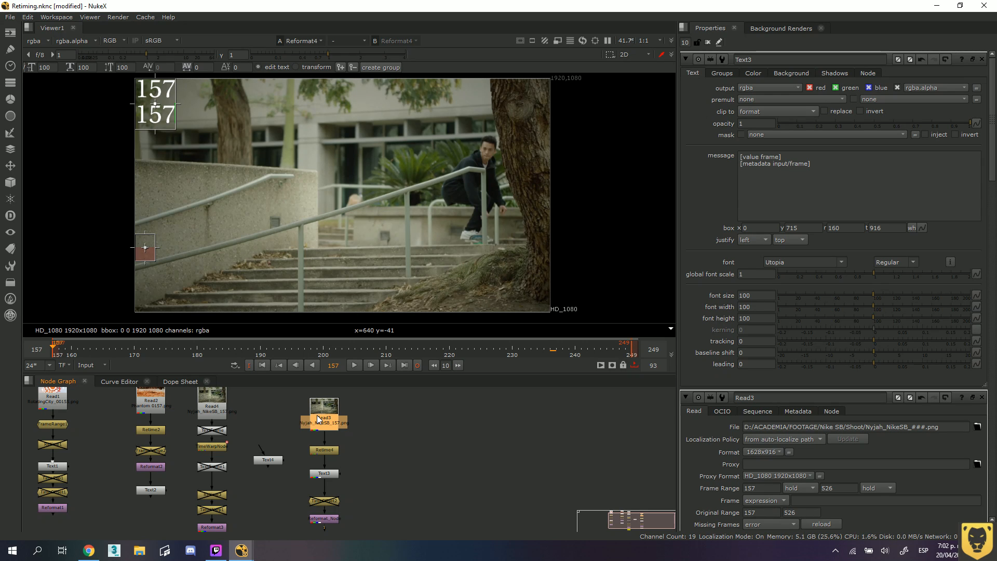
pyautogui.press('i')
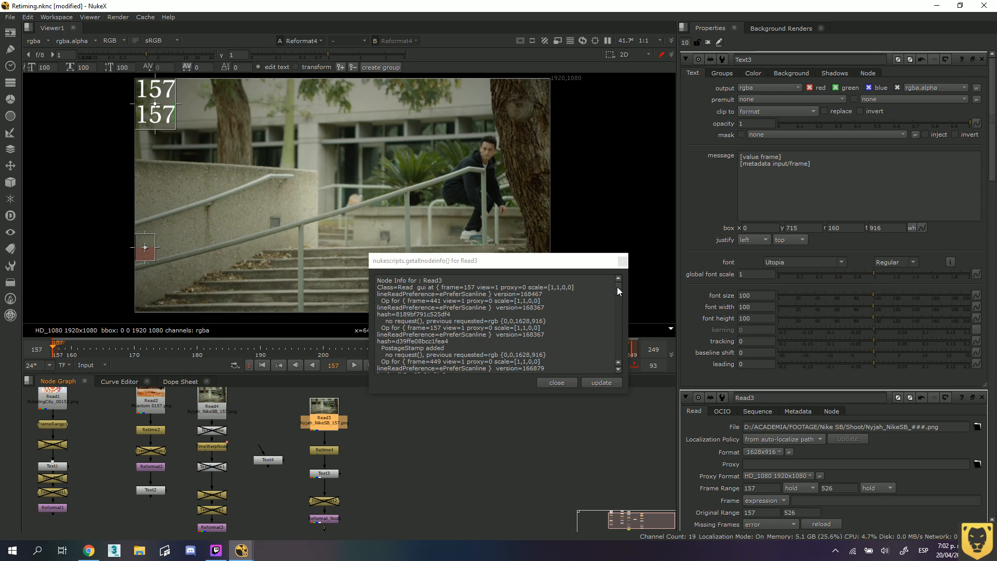
pyautogui.moveTo(617, 287); pyautogui.dragTo(621, 343)
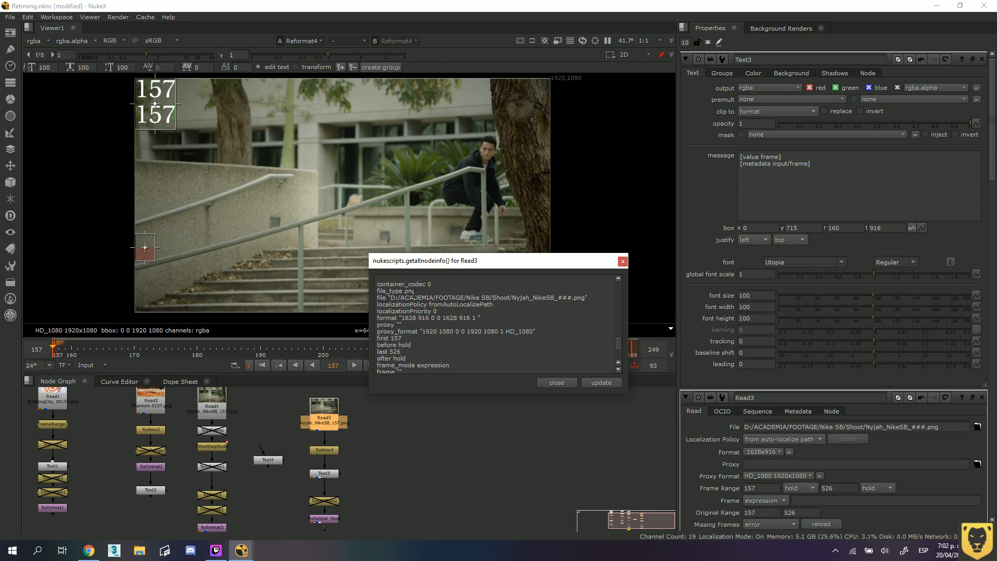
pyautogui.scroll(8, 452, 301)
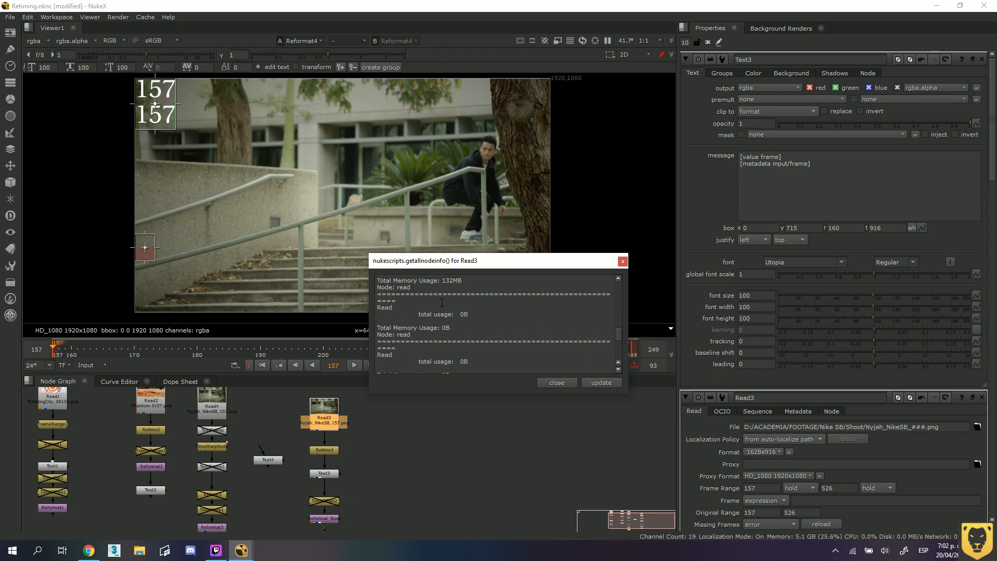
pyautogui.scroll(-3, 443, 304)
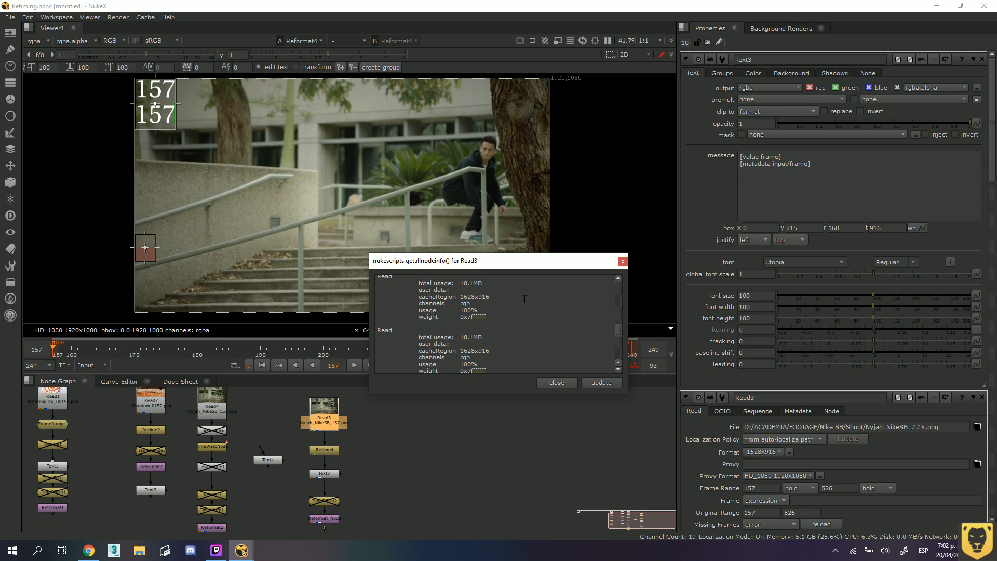
pyautogui.moveTo(620, 338); pyautogui.dragTo(616, 308)
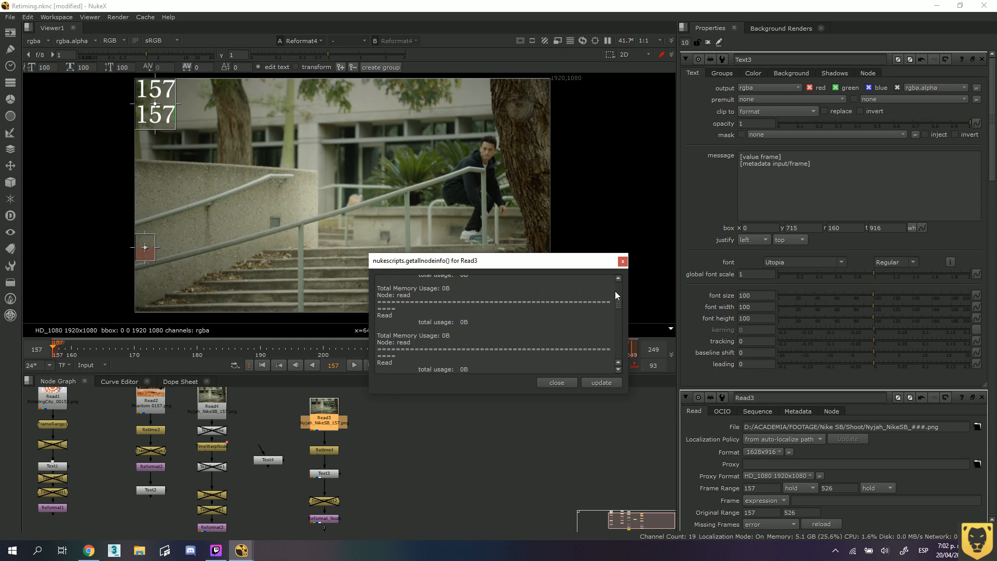
pyautogui.click(623, 262)
pyautogui.click(377, 486)
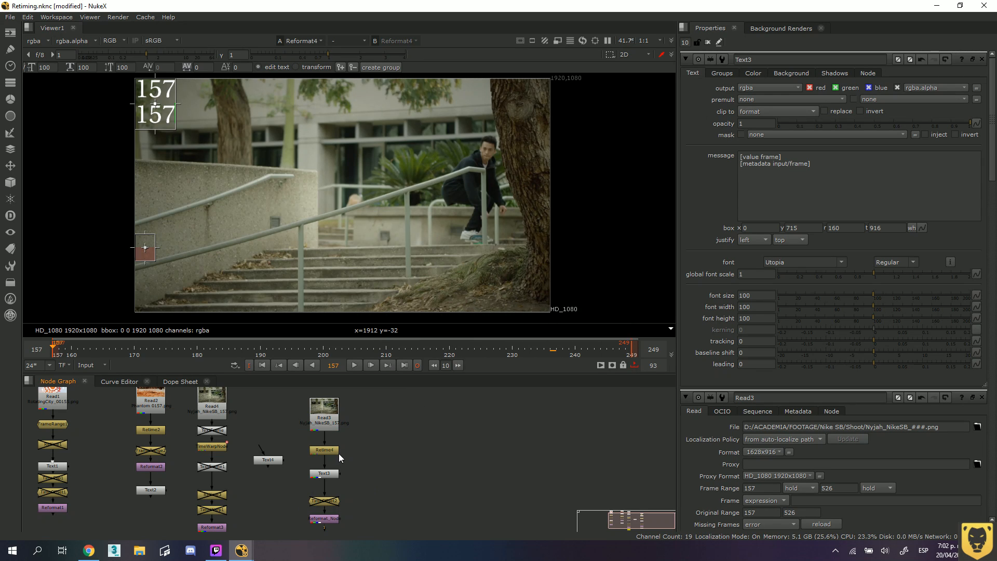
# Play the sequence, stop it and scrub to frame 249 to compare the timeline and source frame numbers.
pyautogui.click(354, 364)
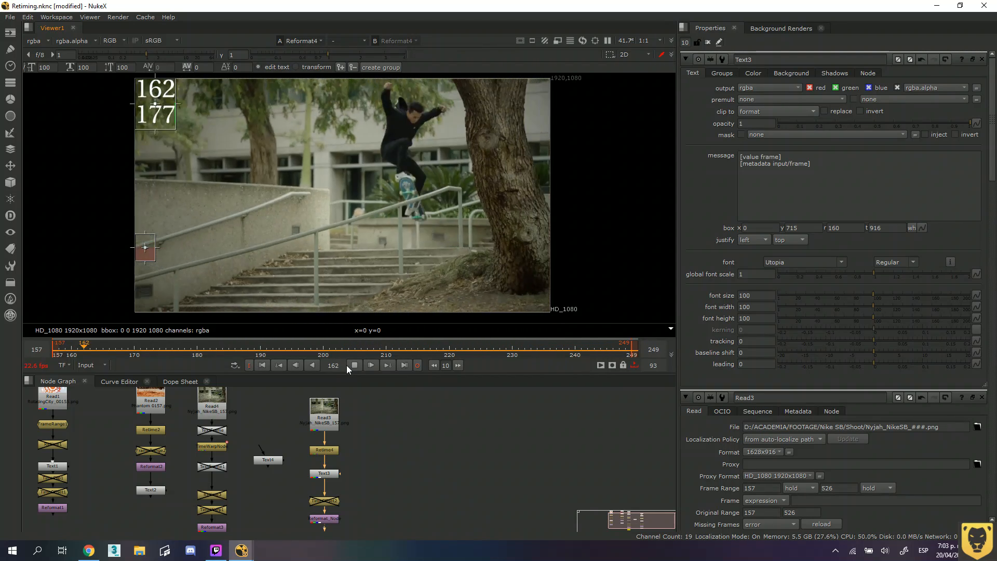
pyautogui.click(547, 349)
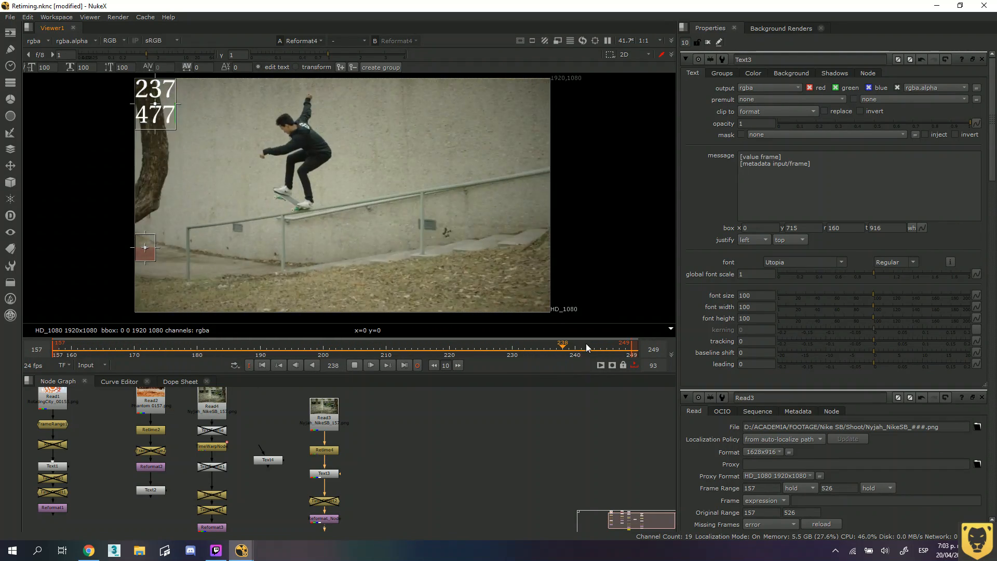
pyautogui.click(618, 349)
pyautogui.click(354, 363)
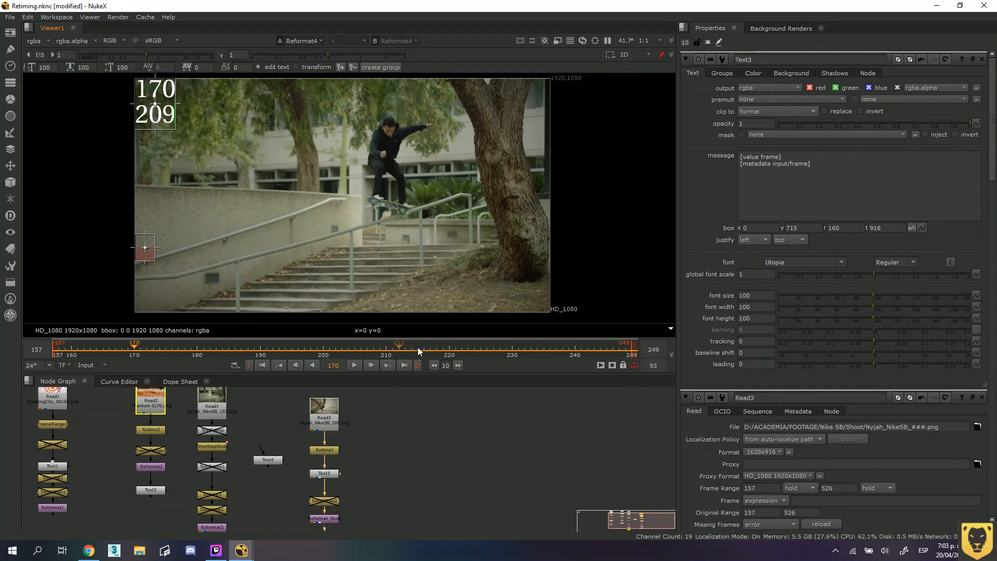
pyautogui.moveTo(417, 347); pyautogui.dragTo(629, 348)
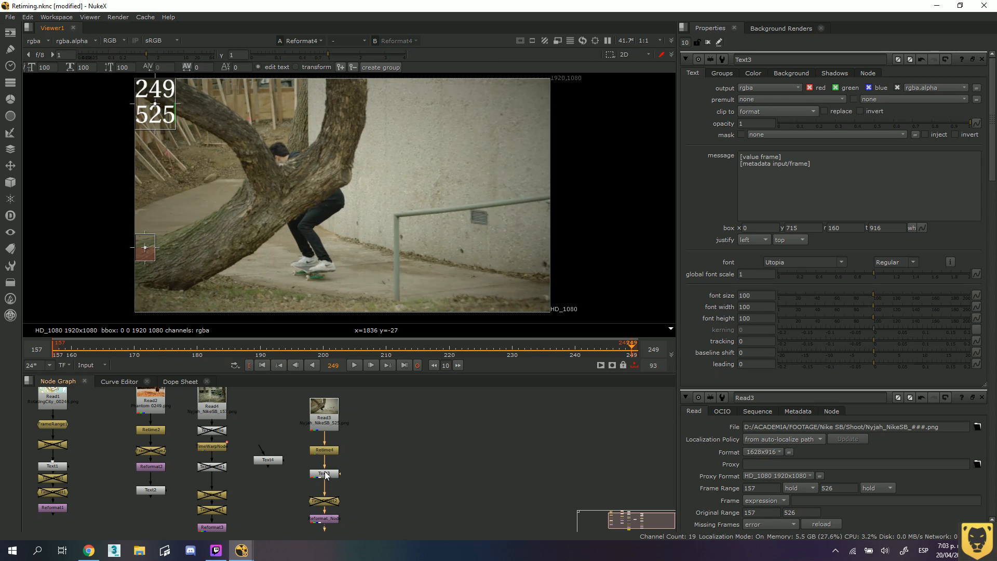
# Open the Retime4 node's properties to review its speed and ranges, and scrub back to frame 157.
pyautogui.click(324, 450)
pyautogui.doubleClick(325, 450)
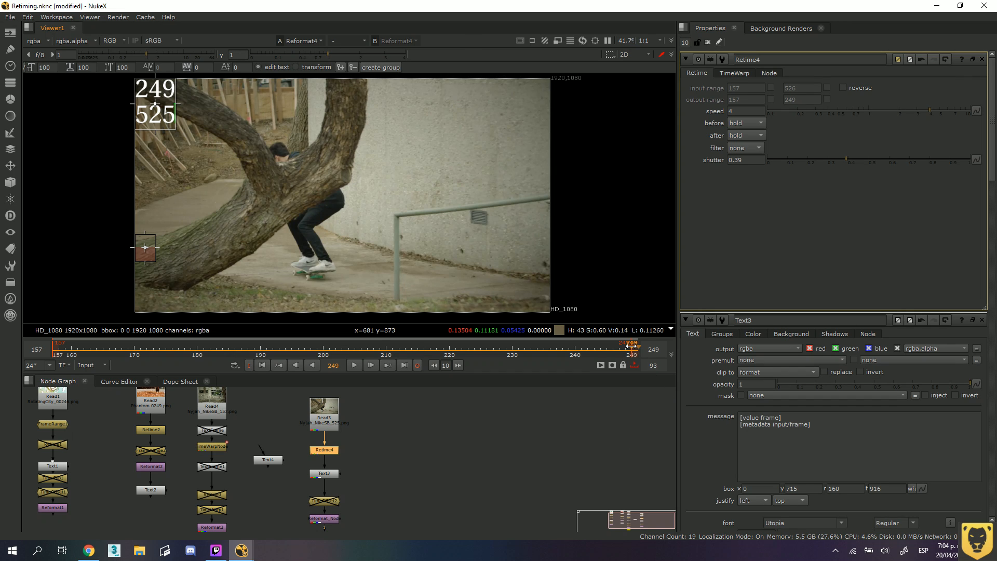
pyautogui.moveTo(631, 346); pyautogui.dragTo(53, 346)
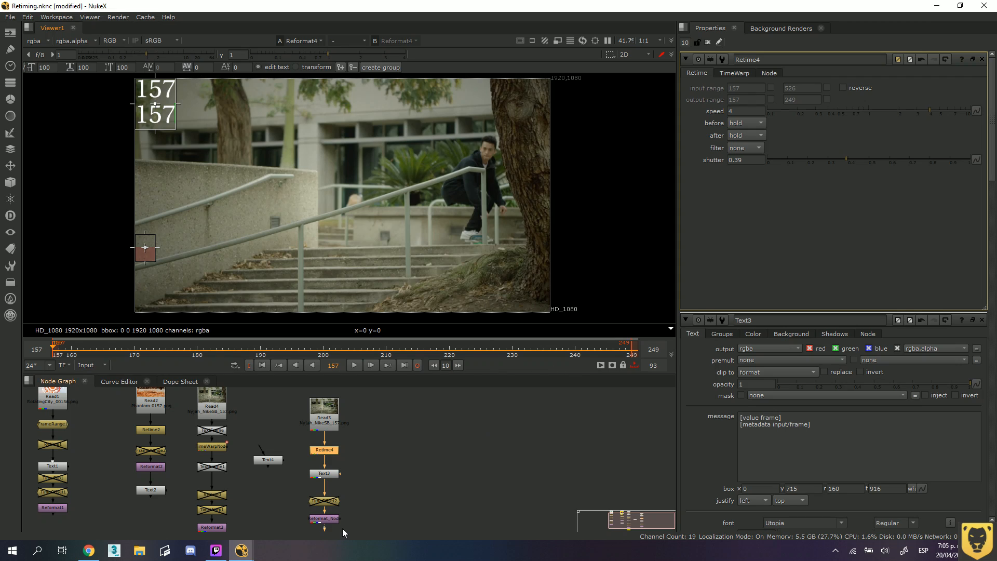
# Disable the Text3 and Retime4 nodes and move the Read3 node higher to open up space beneath it.
pyautogui.click(341, 489)
pyautogui.click(334, 455)
pyautogui.click(326, 474)
pyautogui.press('d')
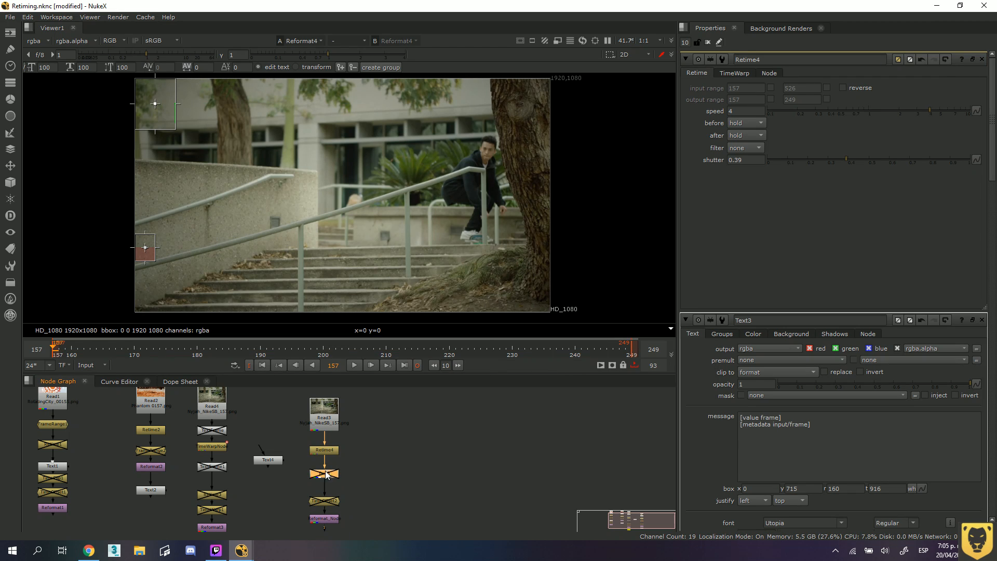
pyautogui.click(329, 450)
pyautogui.press('d')
pyautogui.moveTo(326, 413); pyautogui.dragTo(327, 387)
pyautogui.click(338, 425)
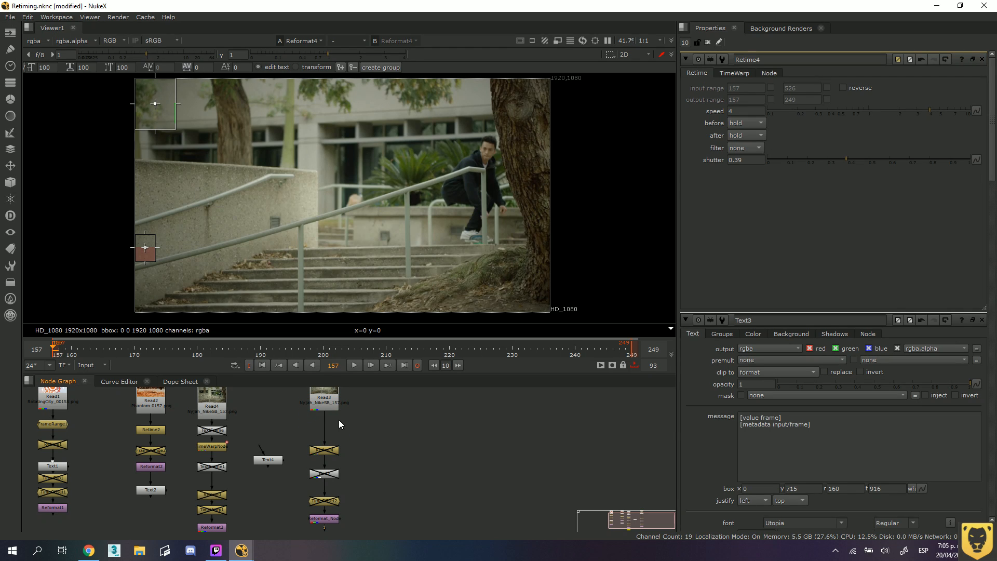
# Add a FrameRange node directly beneath the Read3 node and line it up in the chain.
pyautogui.moveTo(340, 414); pyautogui.dragTo(343, 440, button='middle')
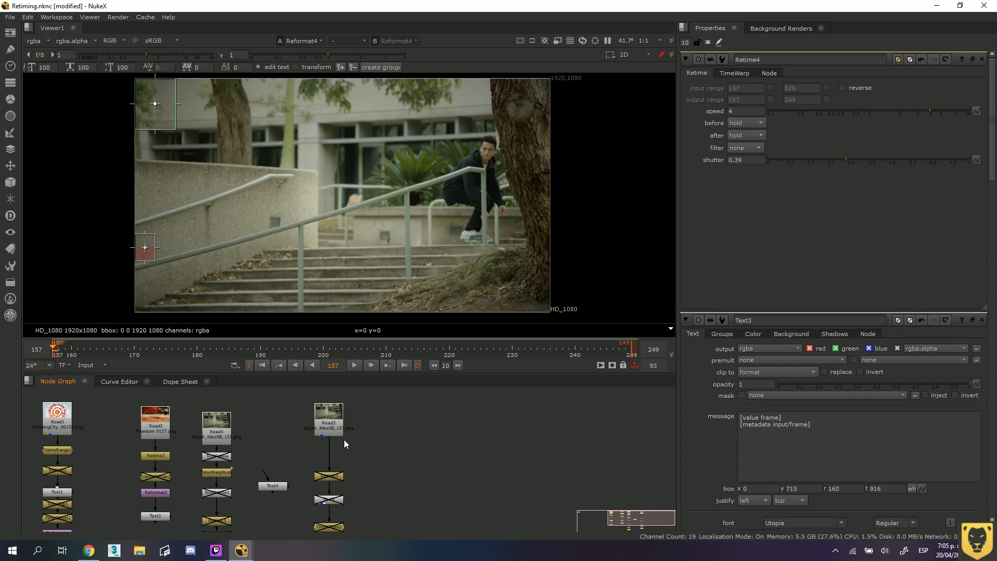
pyautogui.press('Tab')
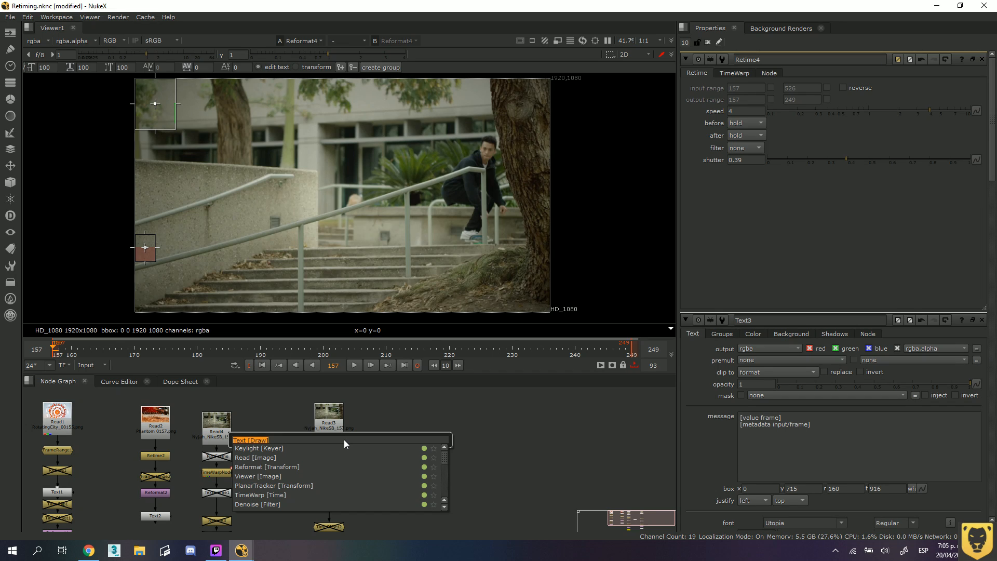
pyautogui.write('fra')
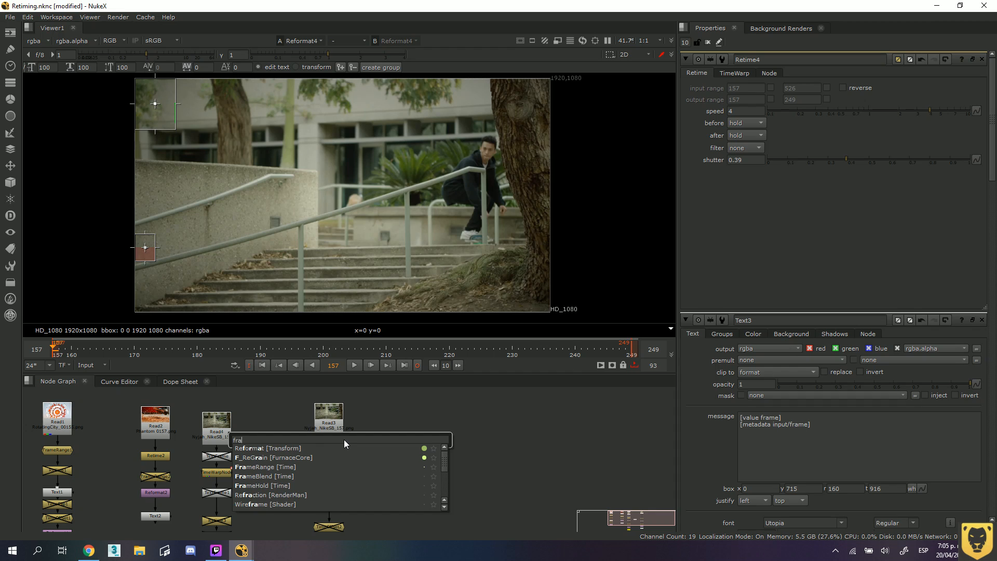
pyautogui.write('mera')
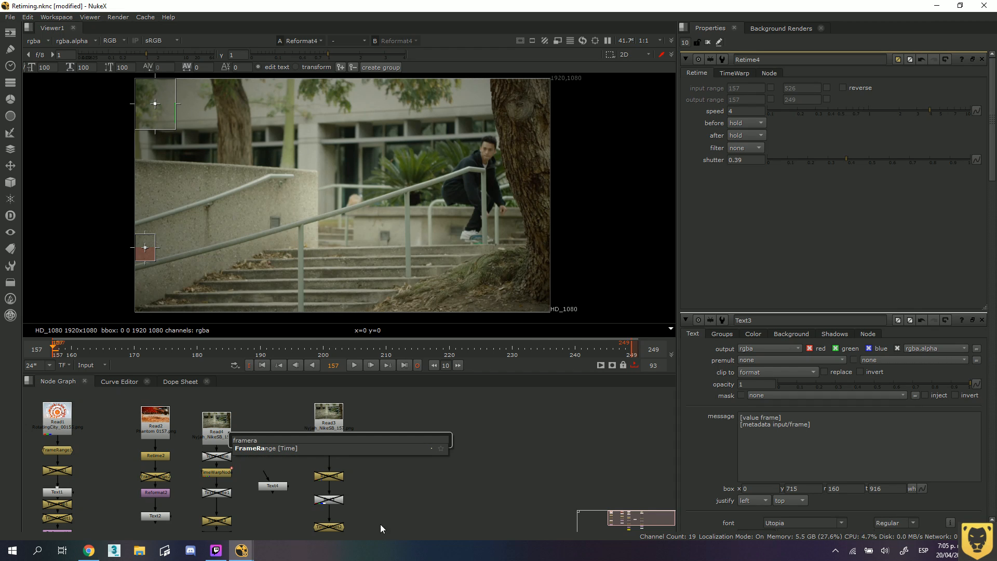
pyautogui.press('Return')
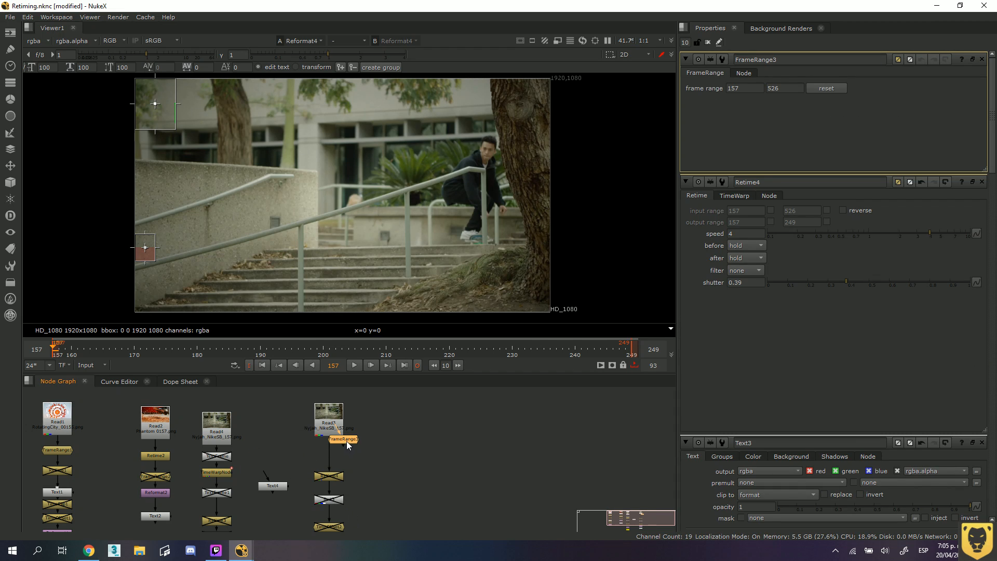
pyautogui.moveTo(367, 453); pyautogui.dragTo(331, 453)
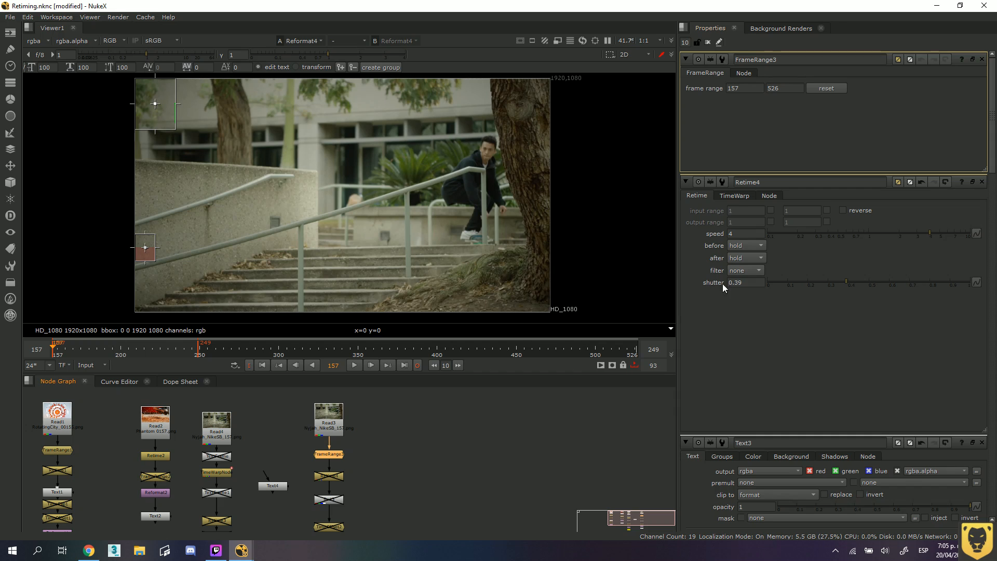
pyautogui.moveTo(329, 418)
pyautogui.mouseDown()
pyautogui.moveTo(327, 405)
pyautogui.moveTo(328, 413)
pyautogui.mouseUp()
pyautogui.click(378, 450)
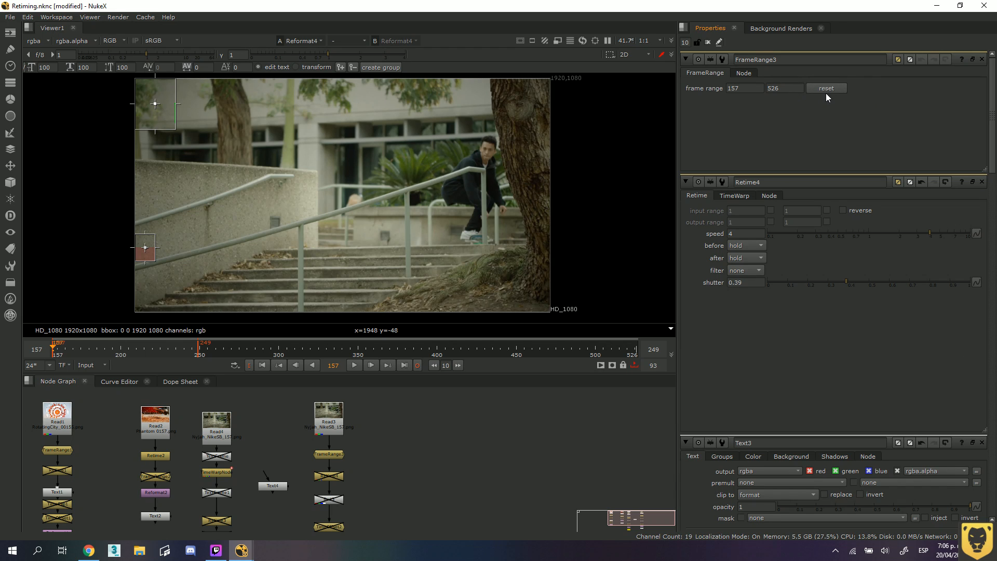
# Set the playback range to Global with the in and out points cleared, and play the sequence.
pyautogui.click(354, 365)
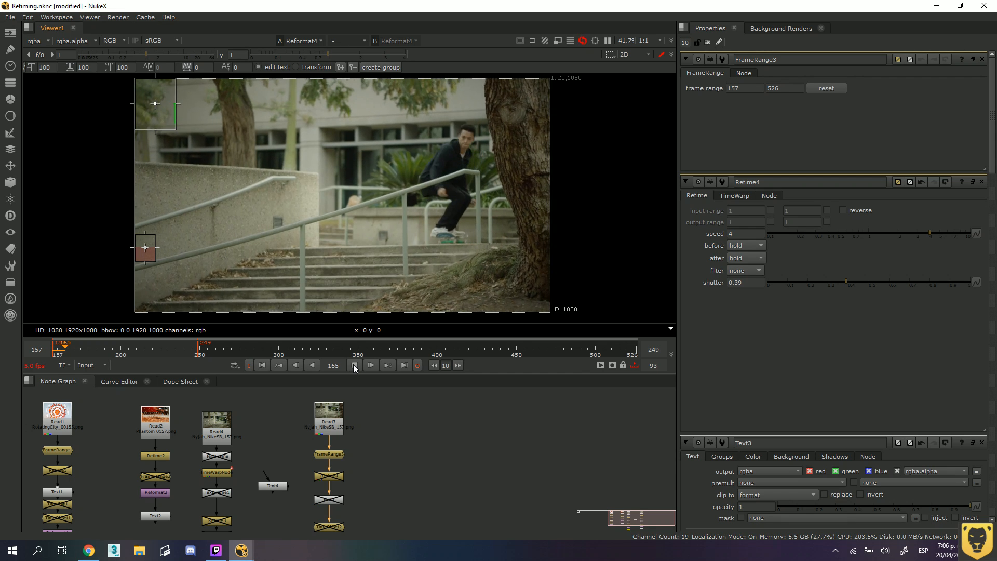
pyautogui.click(417, 365)
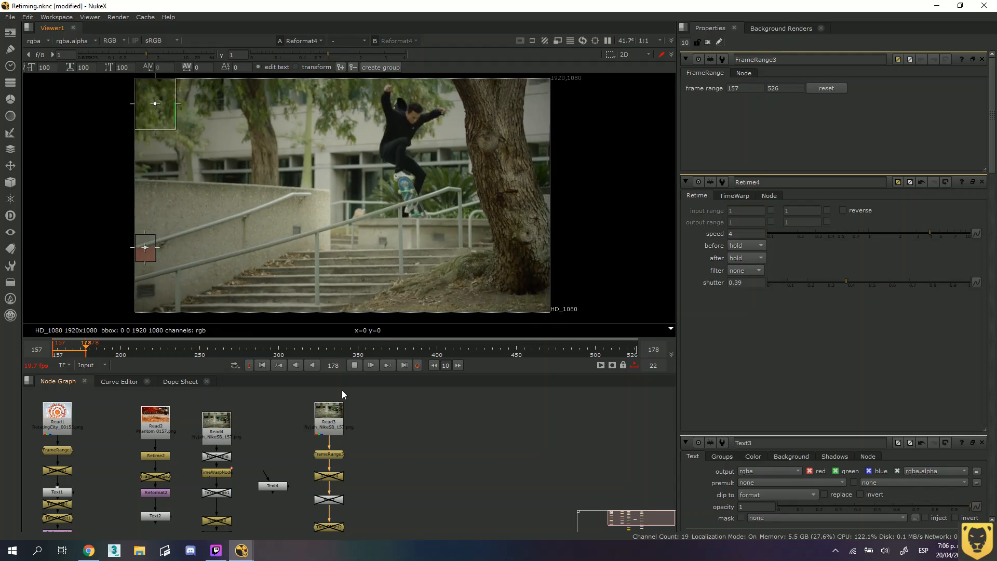
pyautogui.click(98, 365)
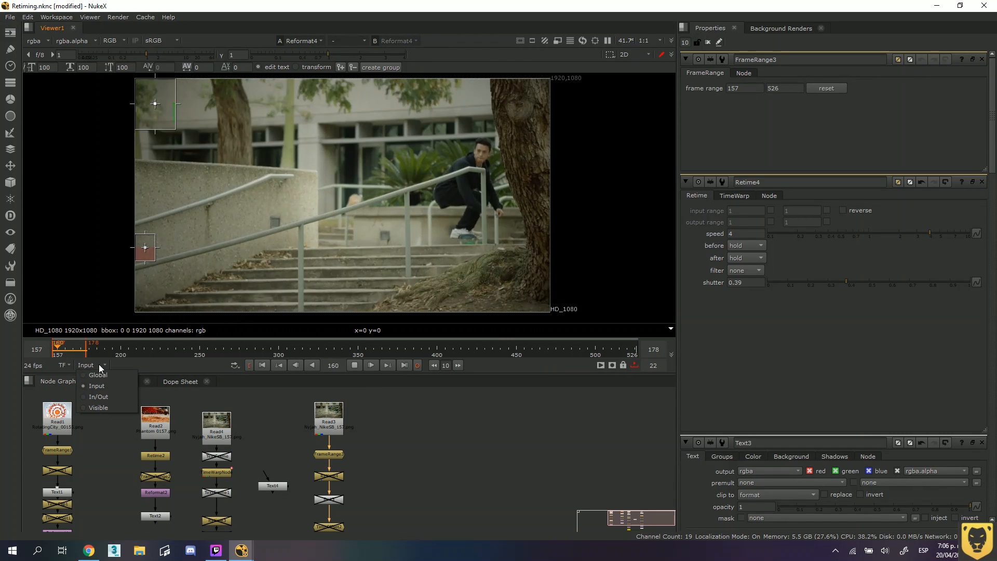
pyautogui.click(88, 375)
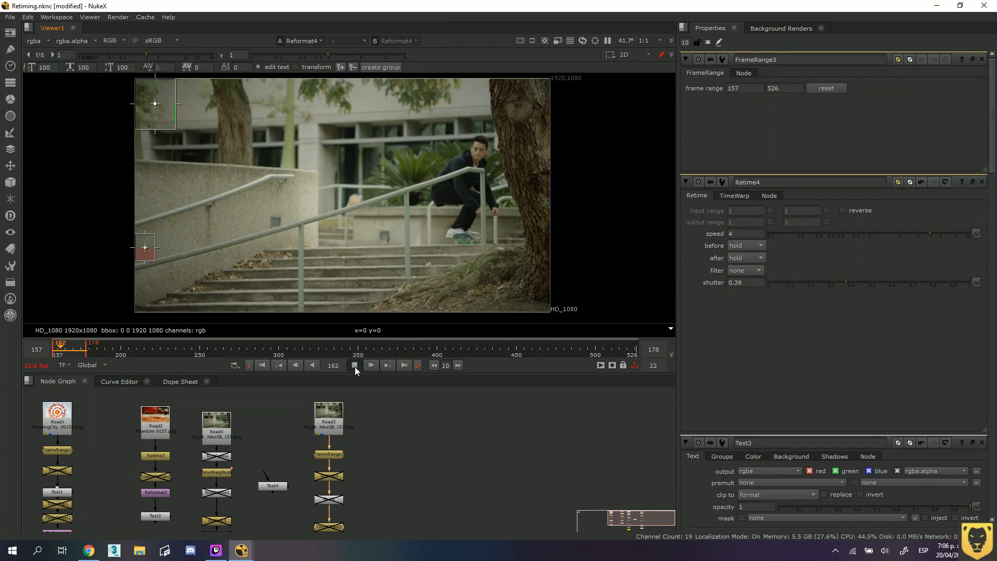
pyautogui.click(354, 366)
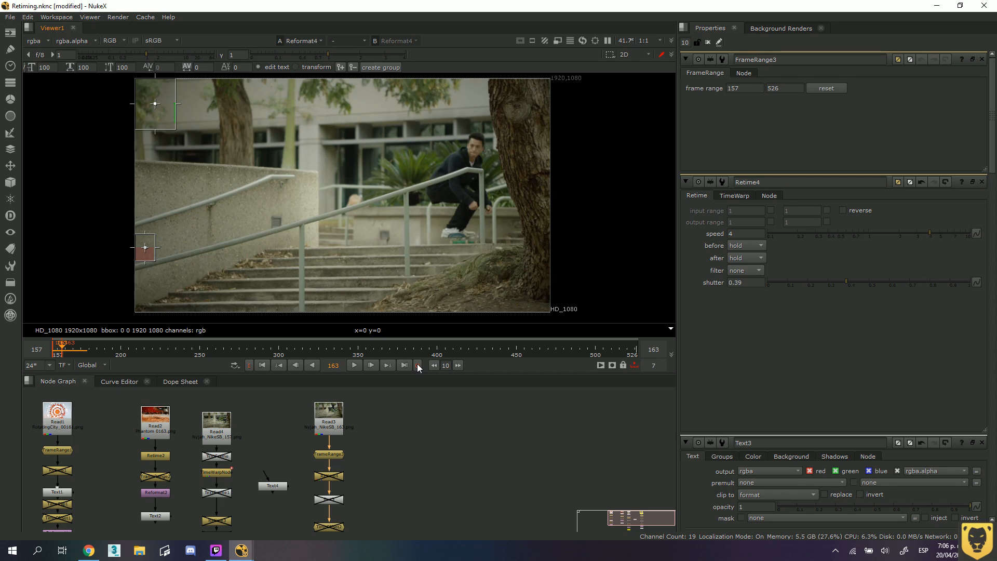
pyautogui.click(416, 364)
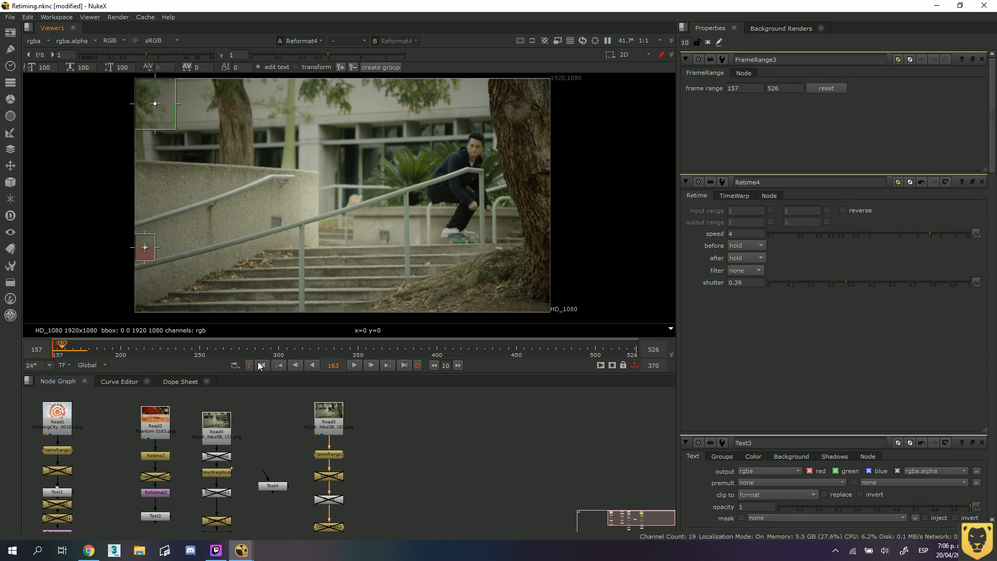
pyautogui.click(250, 364)
pyautogui.click(248, 366)
pyautogui.click(355, 365)
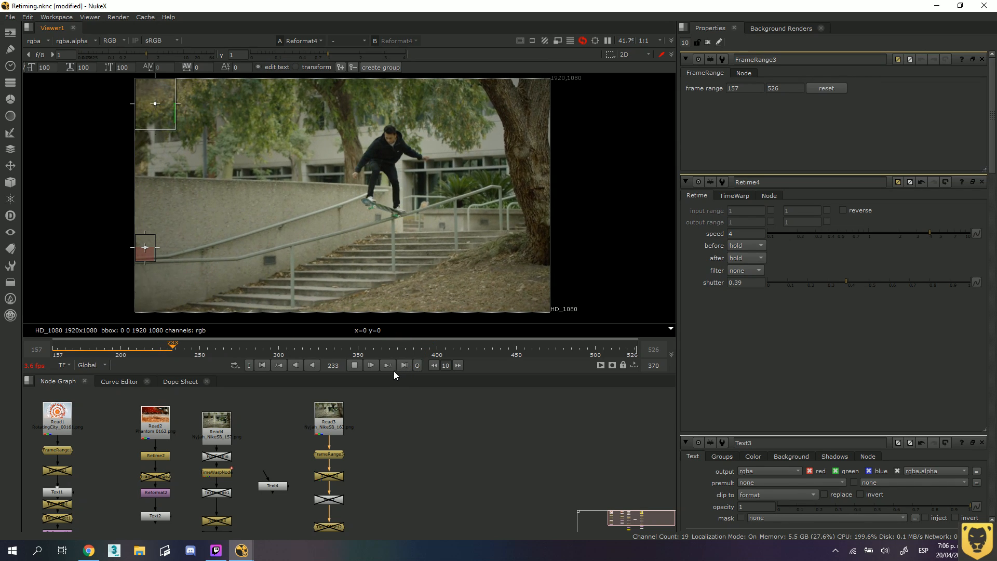
pyautogui.click(355, 365)
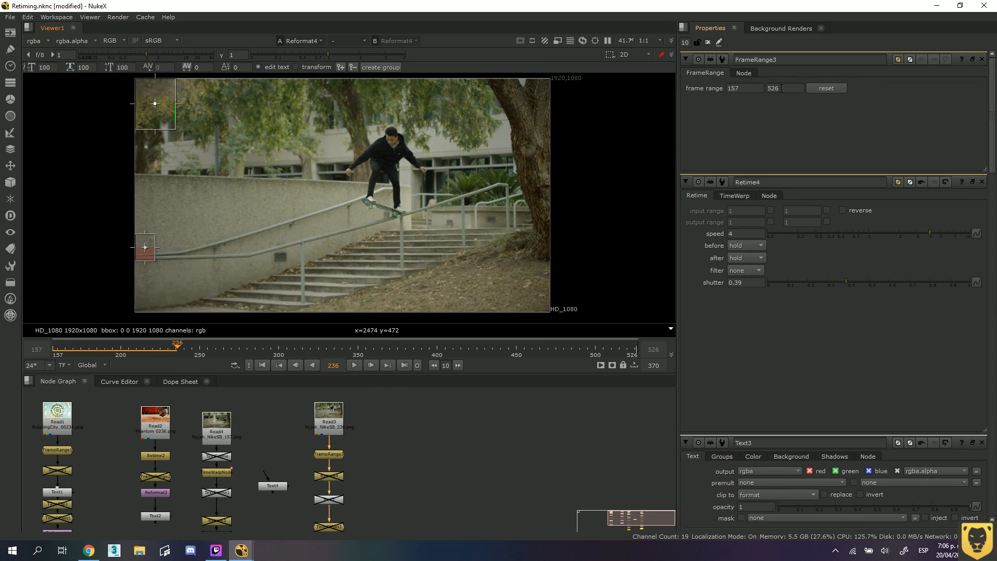
# Try a last frame of 3590 in the FrameRange node, play from frame 157, and reset the range.
pyautogui.doubleClick(781, 88)
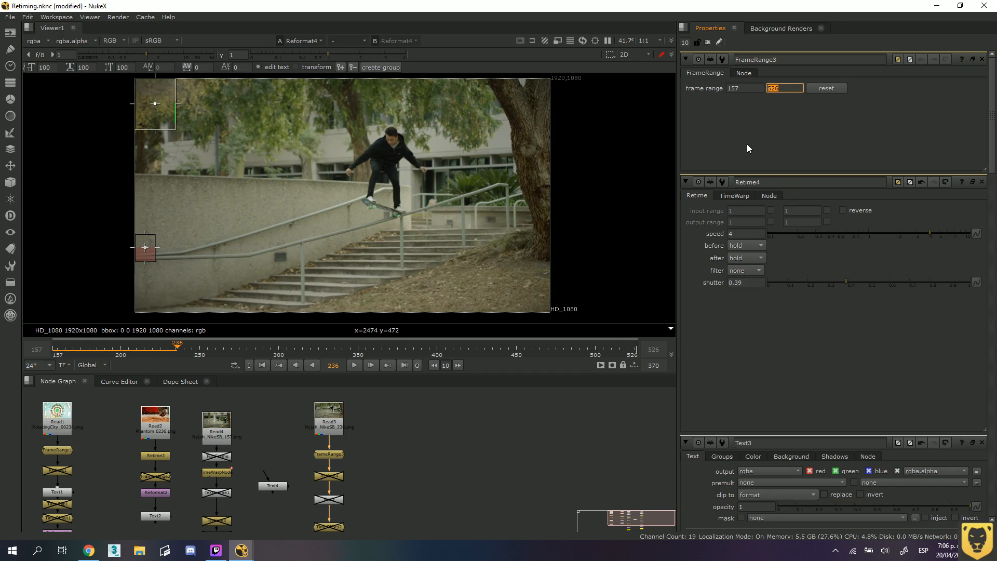
pyautogui.write('3590')
pyautogui.press('Return')
pyautogui.moveTo(119, 345); pyautogui.dragTo(54, 351)
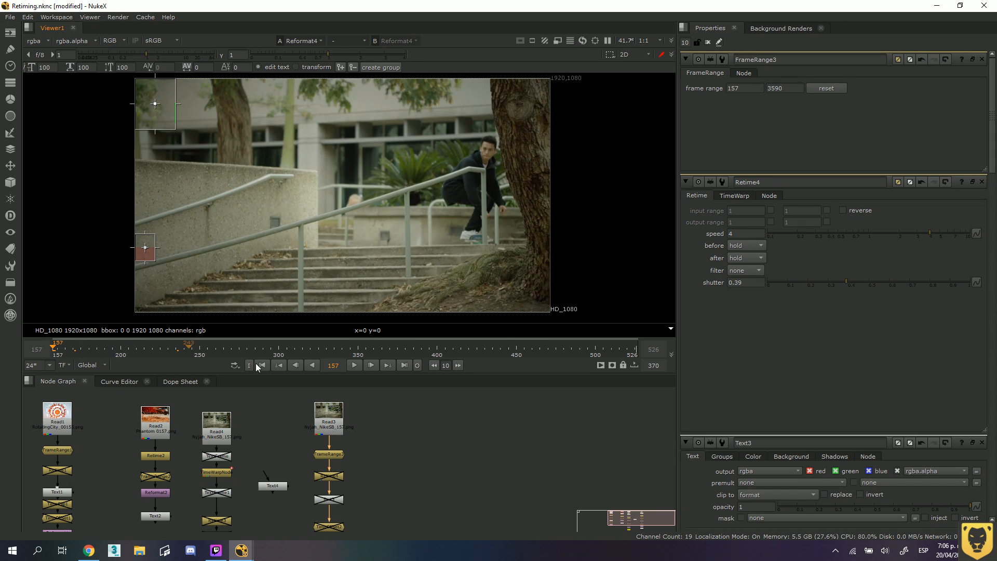
pyautogui.click(354, 365)
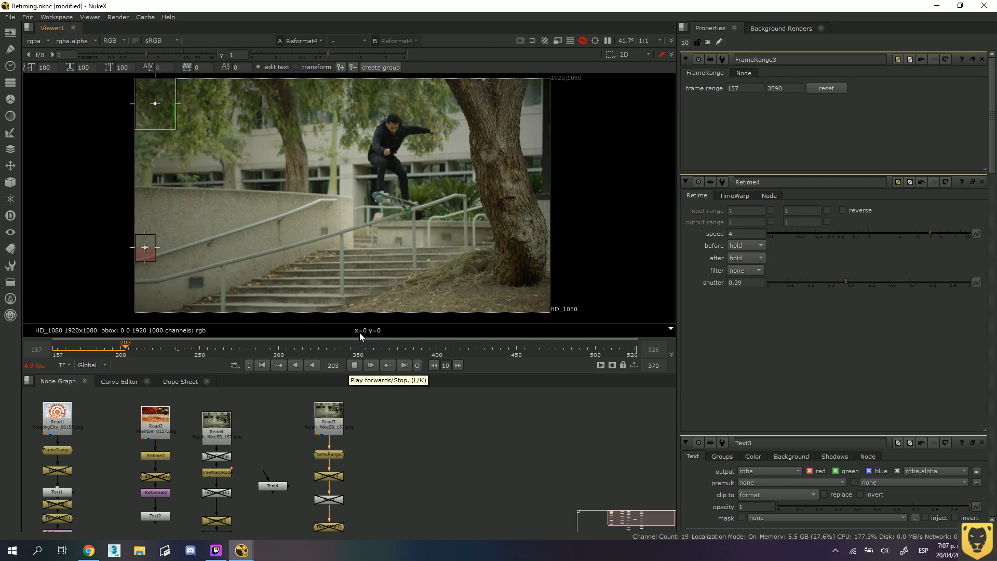
pyautogui.click(831, 88)
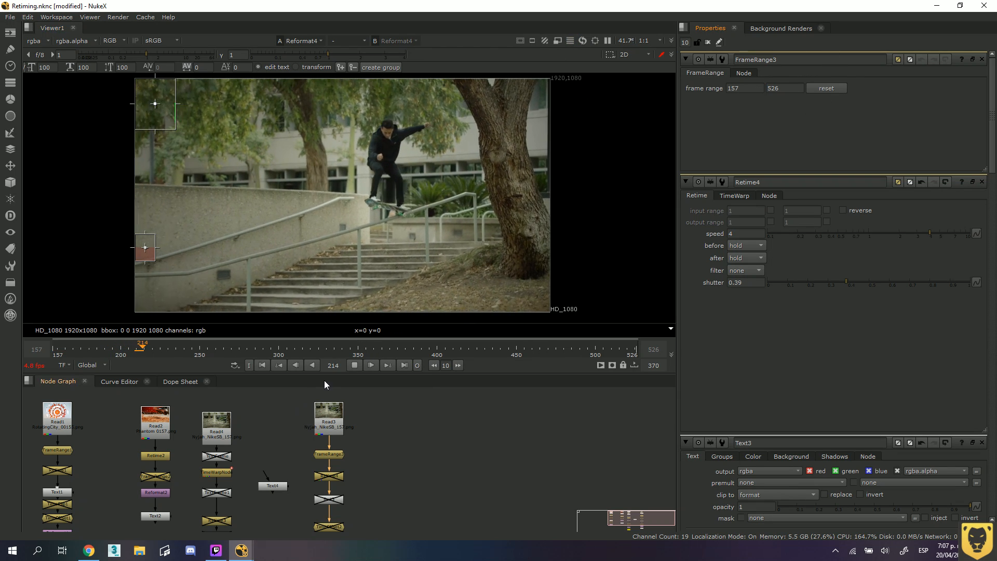
pyautogui.click(354, 365)
# Set the FrameRange node's last frame to 350 and play the sequence from frame 157.
pyautogui.moveTo(784, 89); pyautogui.dragTo(718, 89)
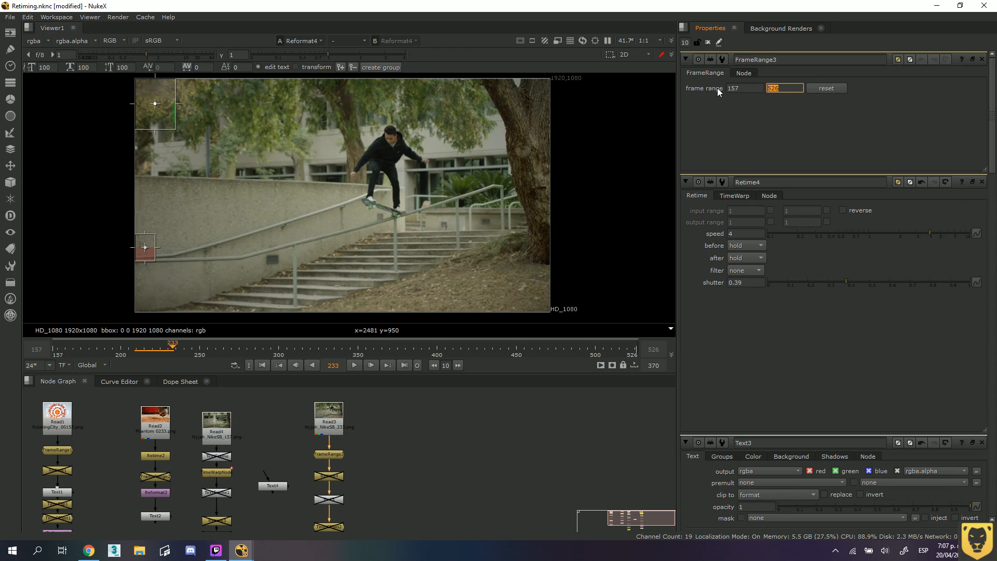
pyautogui.write('350')
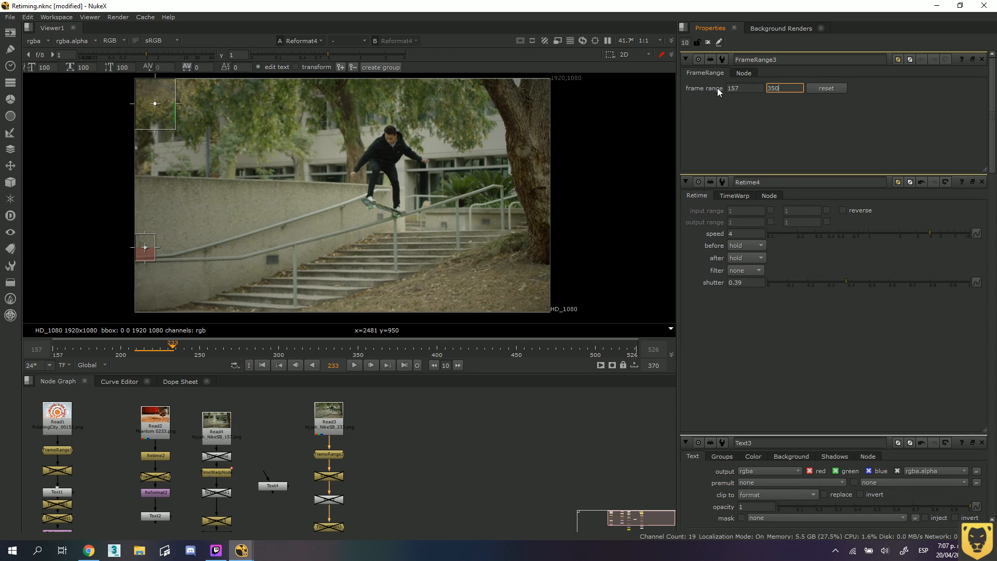
pyautogui.press('Return')
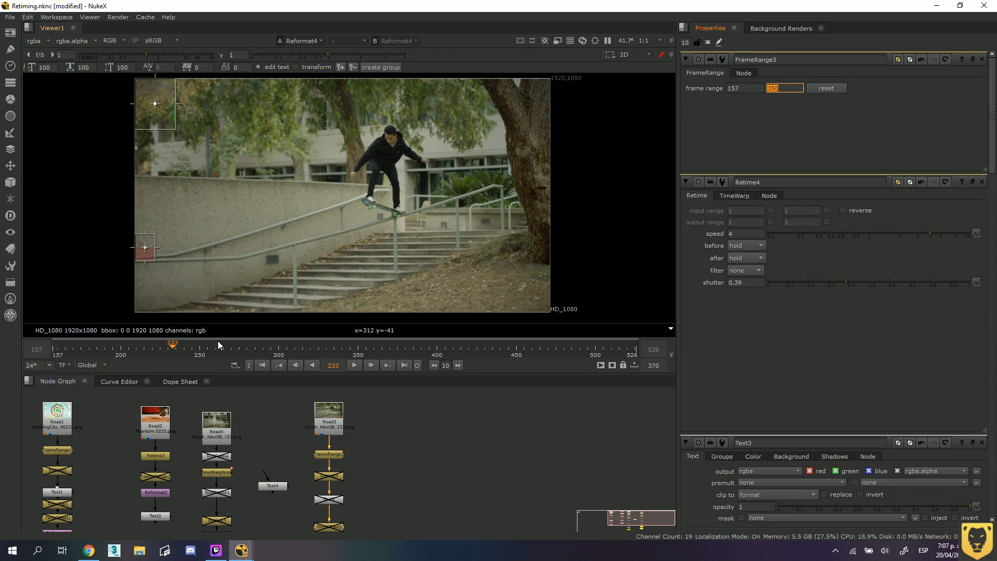
pyautogui.moveTo(173, 347); pyautogui.dragTo(56, 351)
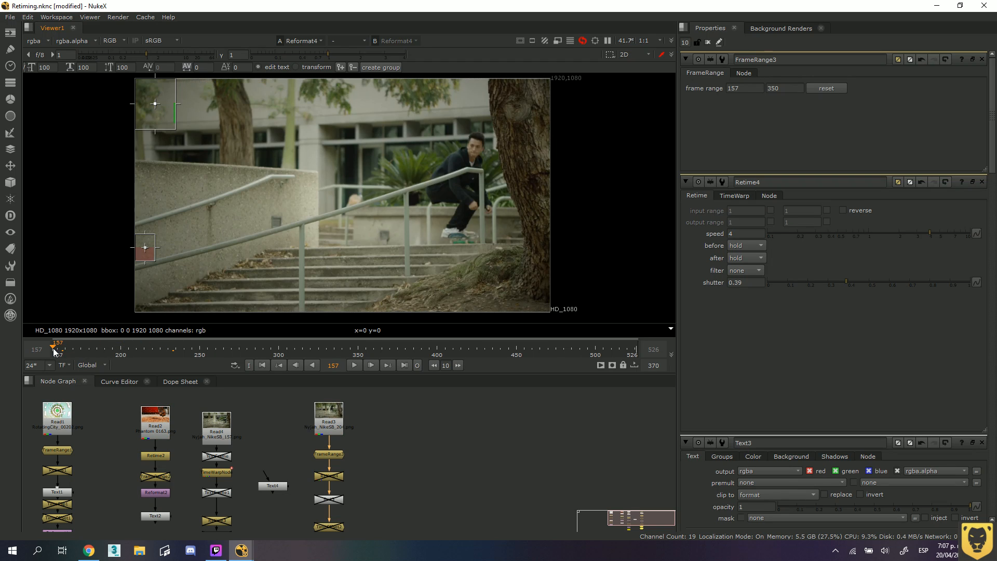
pyautogui.click(353, 366)
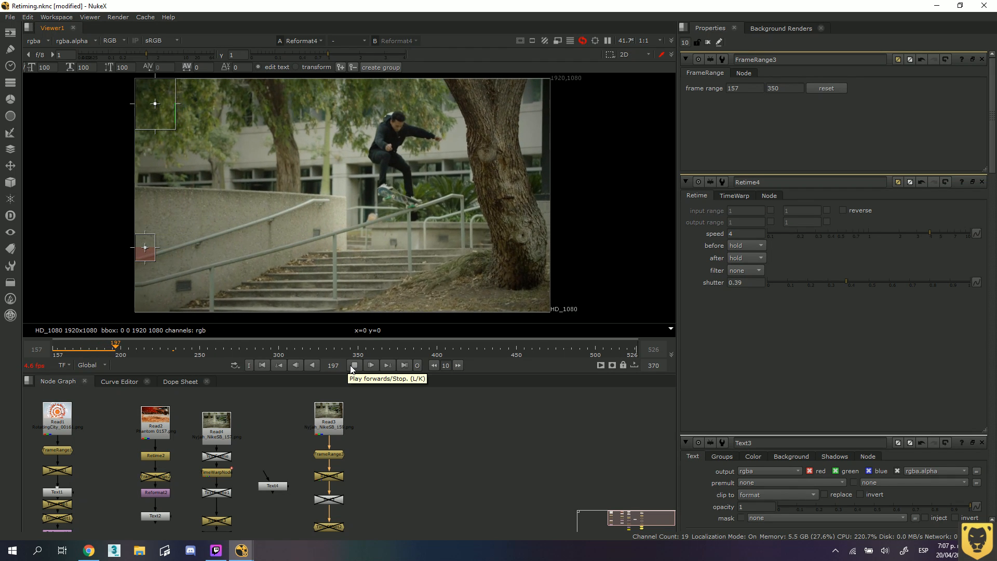
pyautogui.click(351, 366)
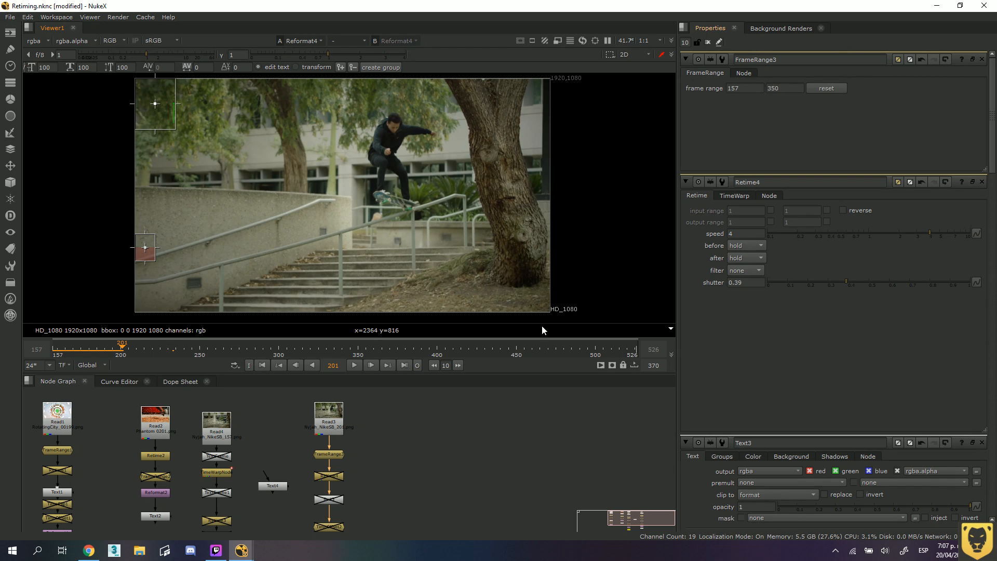
# Disable the FrameRange3 node and move the Read3 node higher to open up space beneath it.
pyautogui.click(332, 455)
pyautogui.moveTo(353, 416); pyautogui.dragTo(357, 454, button='middle')
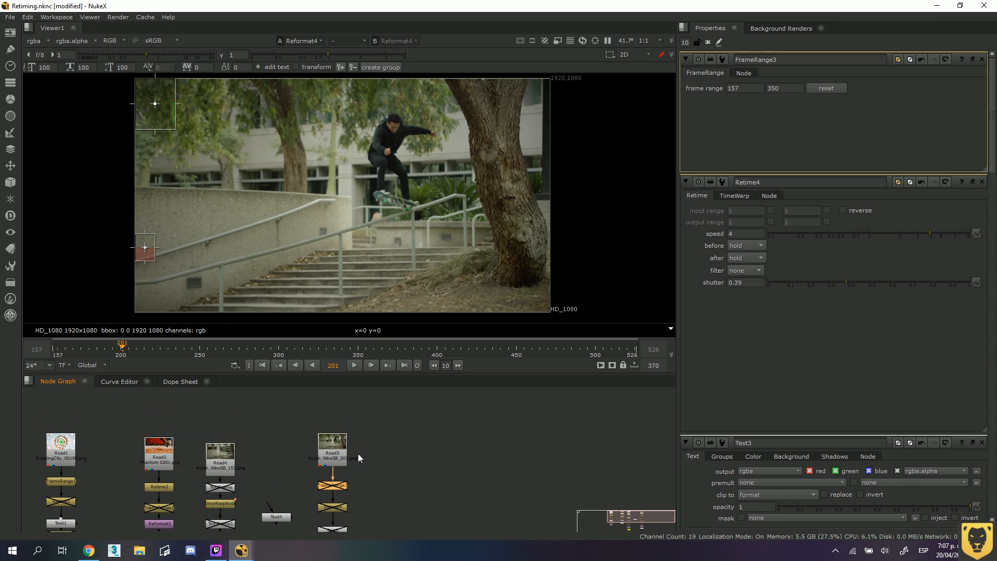
pyautogui.moveTo(333, 447); pyautogui.dragTo(334, 413)
pyautogui.click(370, 456)
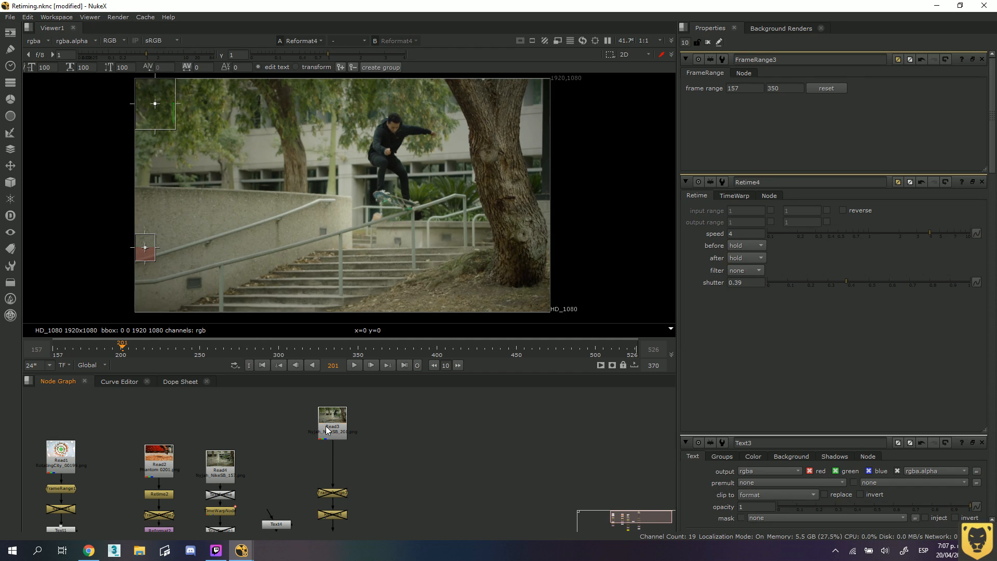
# Insert a TimeWarp node between the Read3 node and the disabled FrameRange3 node.
pyautogui.press('Tab')
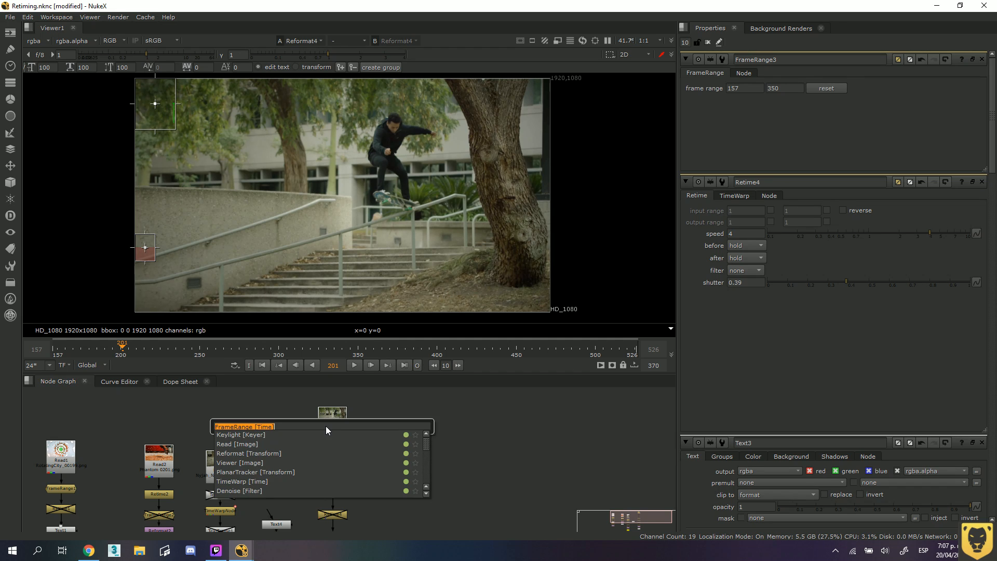
pyautogui.write('time')
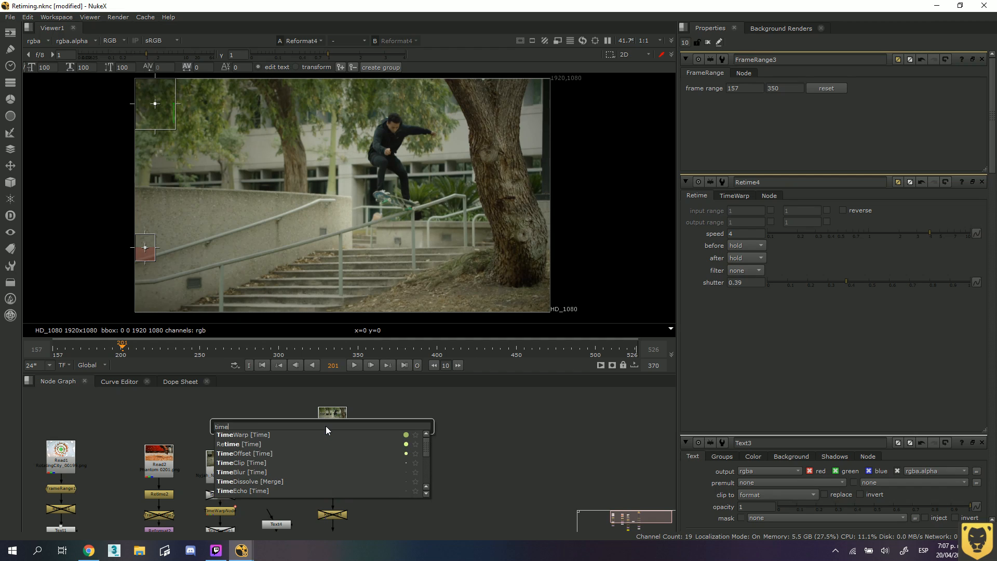
pyautogui.write('wa')
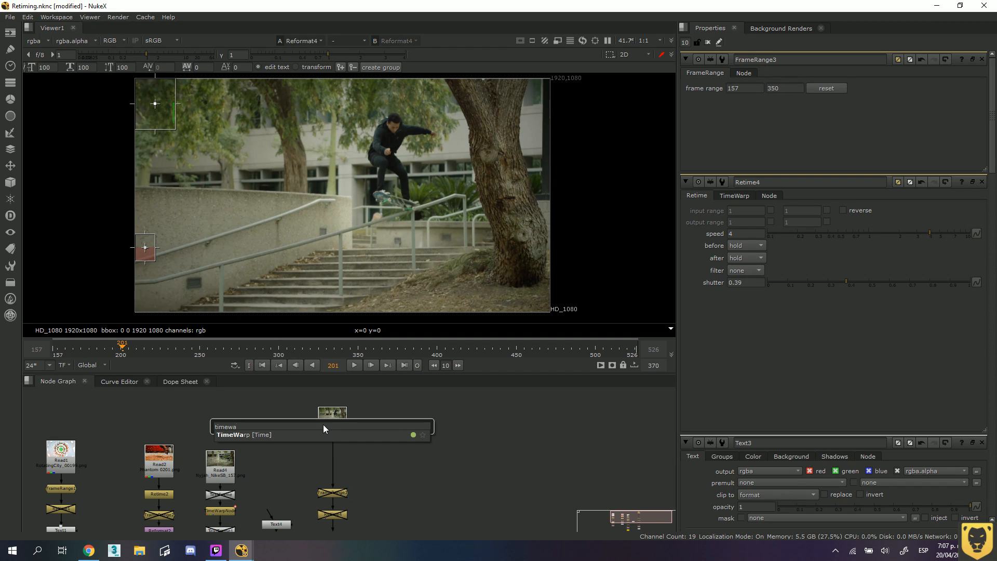
pyautogui.click(260, 435)
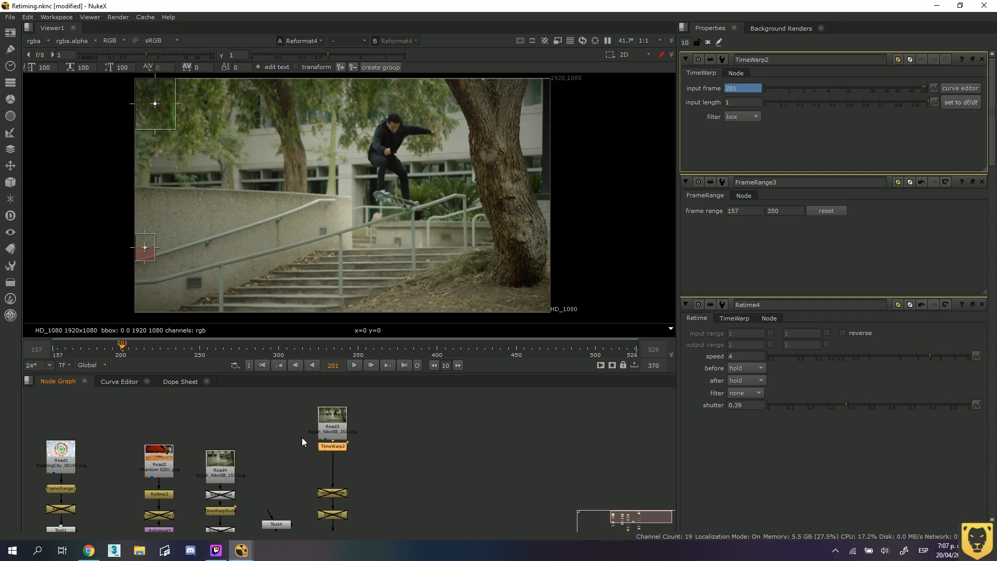
# Move Read3 and the TimeWarp node closer to the FrameRange3 node, and raise Read3 slightly above the TimeWarp.
pyautogui.moveTo(370, 445); pyautogui.dragTo(305, 413)
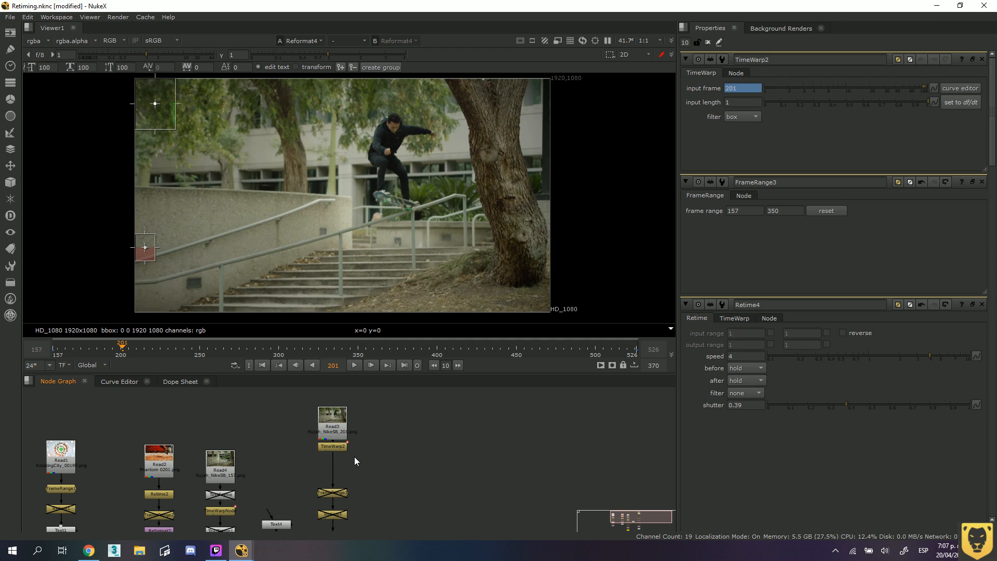
pyautogui.moveTo(355, 457); pyautogui.dragTo(332, 450)
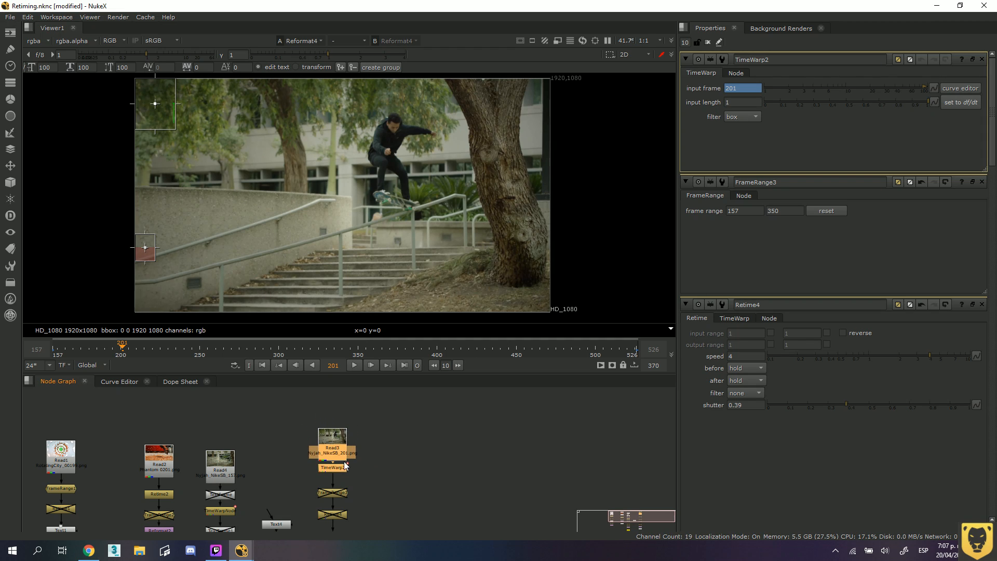
pyautogui.click(354, 462)
pyautogui.scroll(2, 355, 462)
pyautogui.scroll(3, 355, 462)
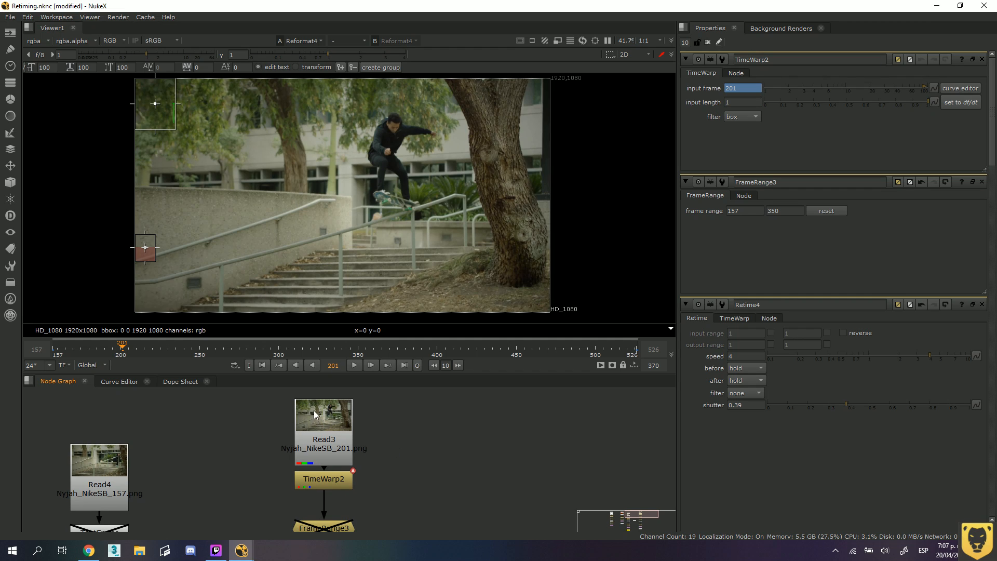
pyautogui.moveTo(313, 410); pyautogui.dragTo(314, 395)
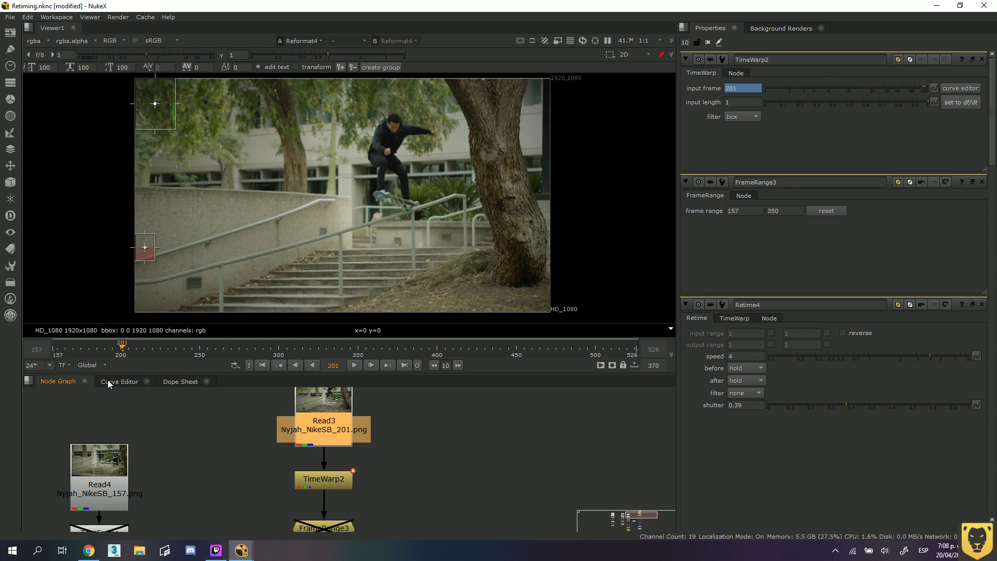
# Examine the TimeWarp2 node in the node graph and inspect its lookup curve in the Curve Editor.
pyautogui.click(403, 449)
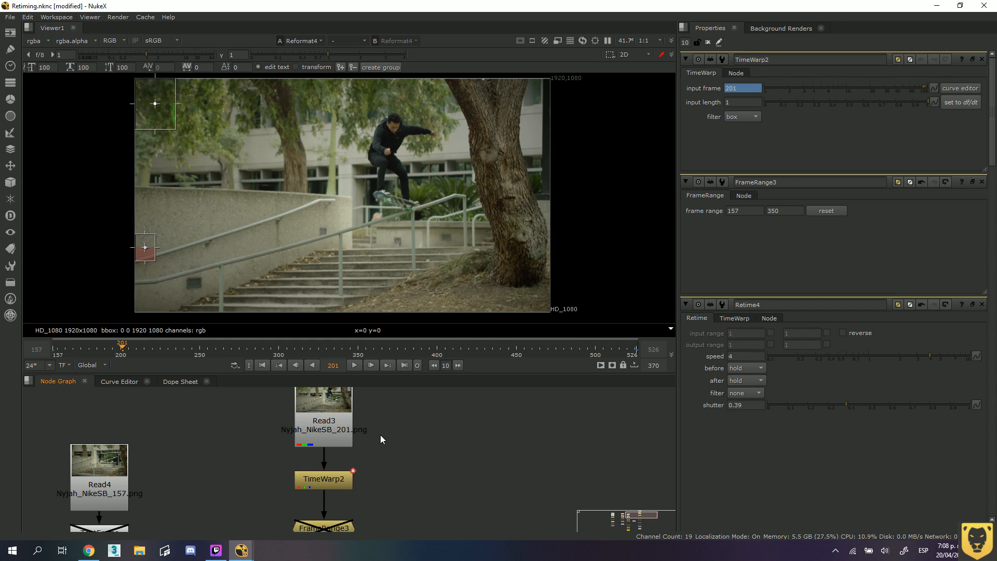
pyautogui.moveTo(381, 435); pyautogui.dragTo(385, 443, button='middle')
pyautogui.press('f')
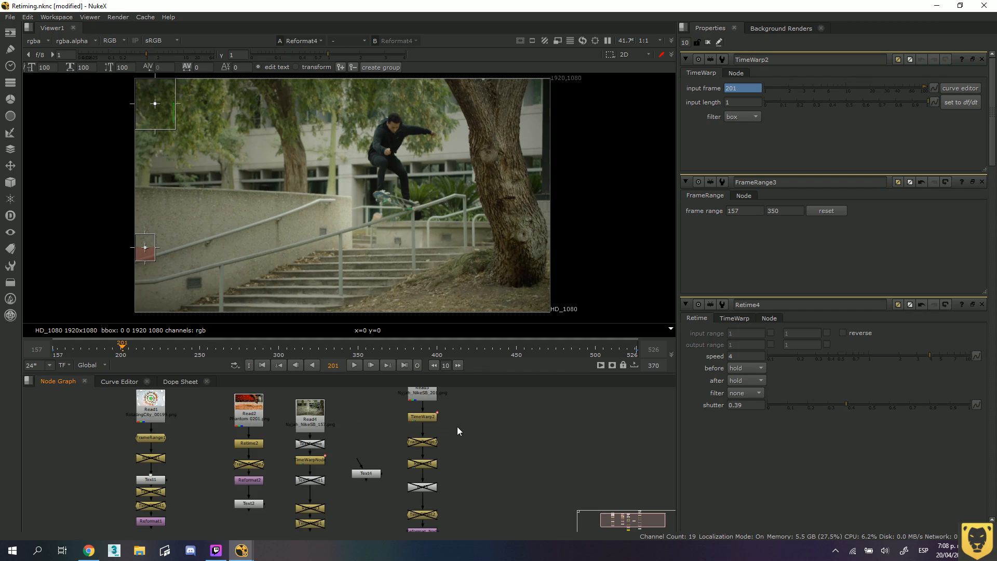
pyautogui.scroll(8, 413, 401)
pyautogui.scroll(5, 411, 468)
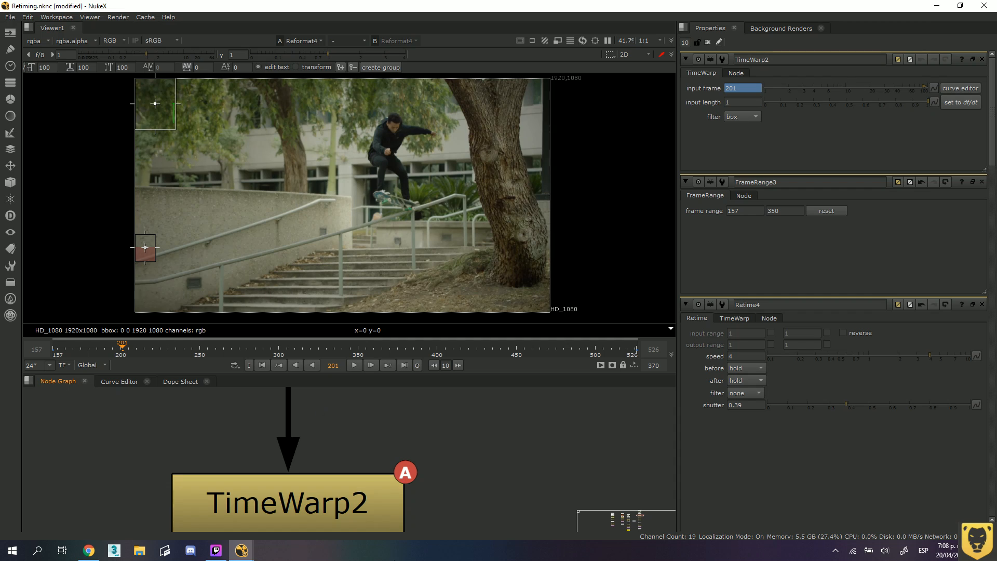
pyautogui.scroll(-5, 325, 498)
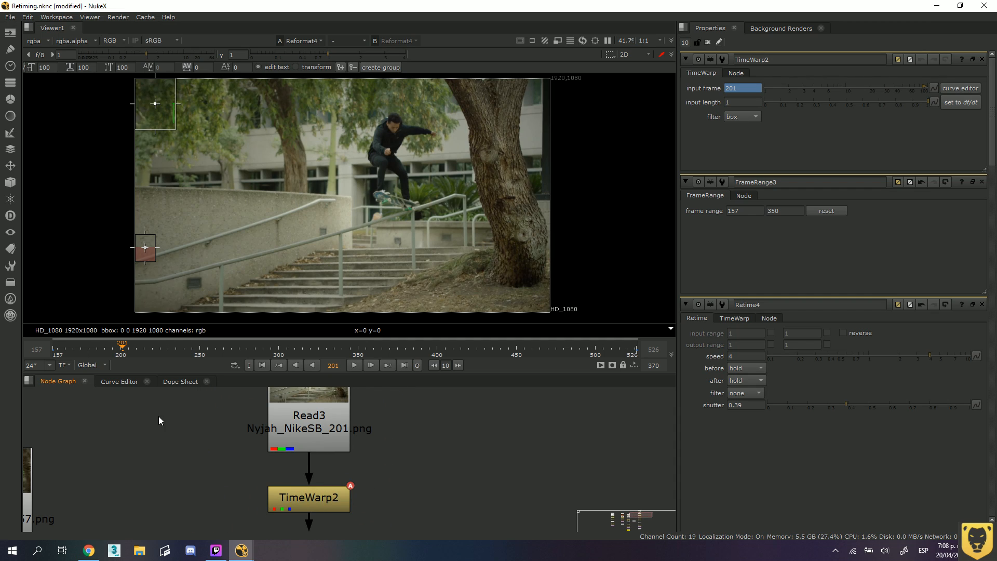
pyautogui.click(123, 379)
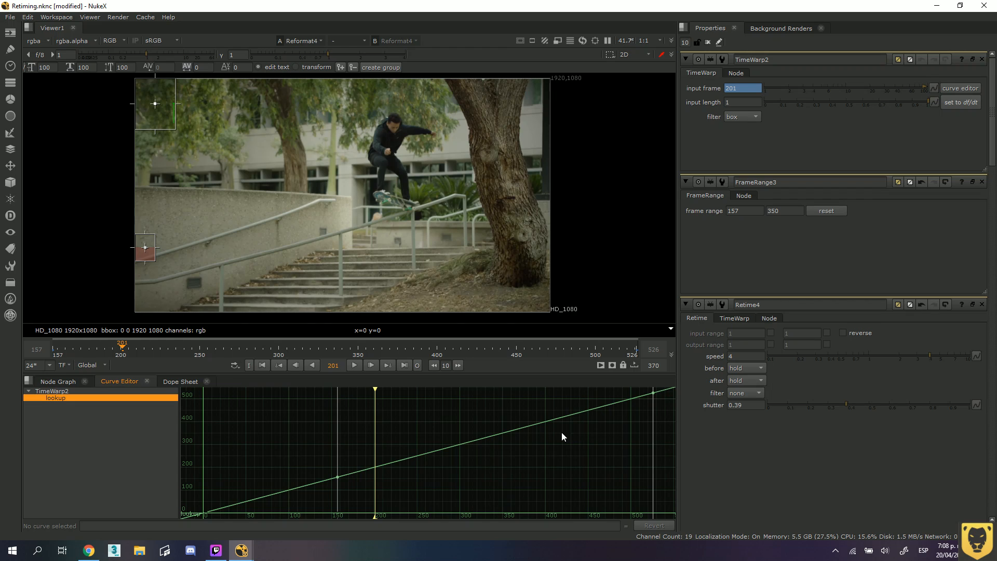
pyautogui.click(57, 382)
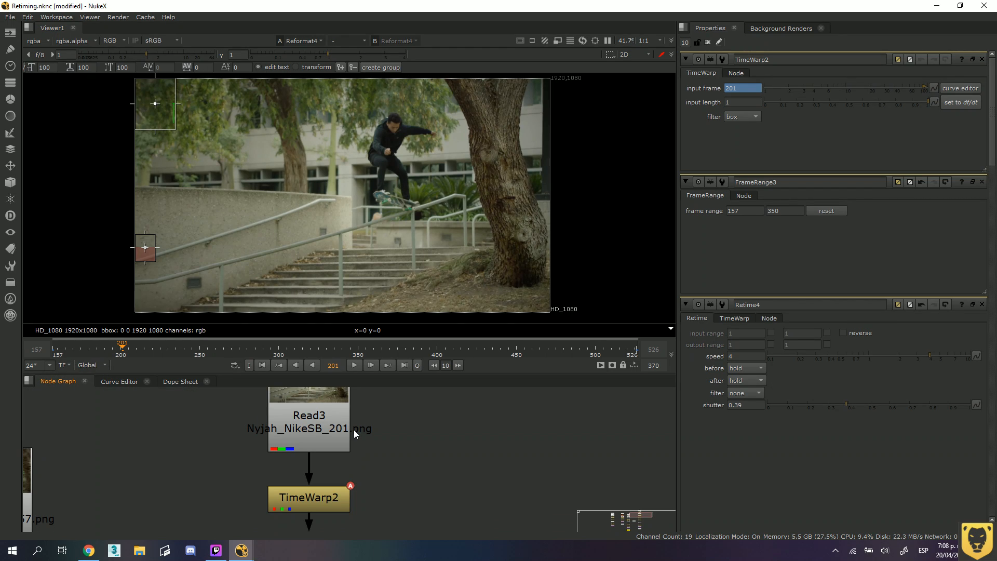
# Check the animation options of the TimeWarp's input frame and view its keys at frames 157 and 526.
pyautogui.click(934, 87)
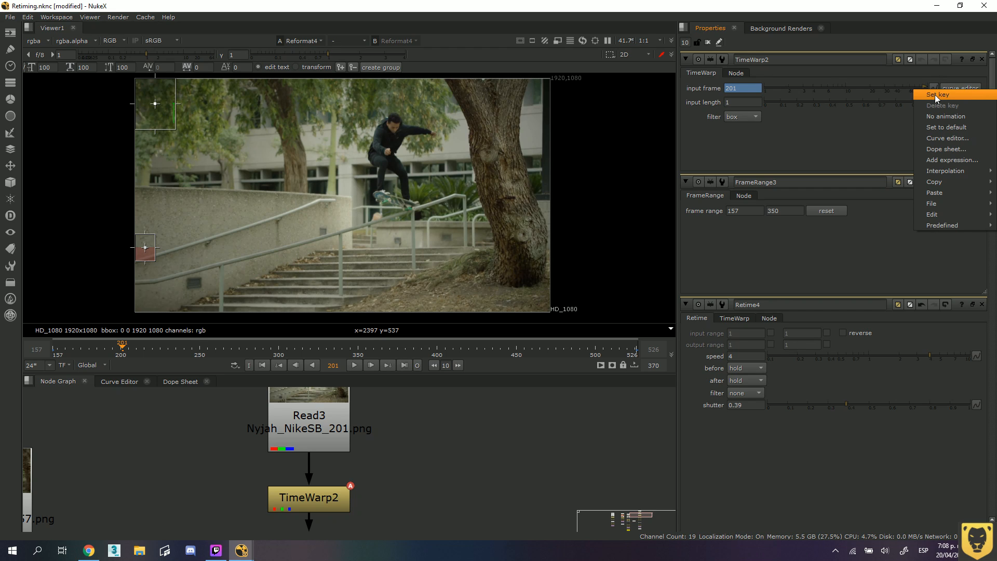
pyautogui.click(936, 90)
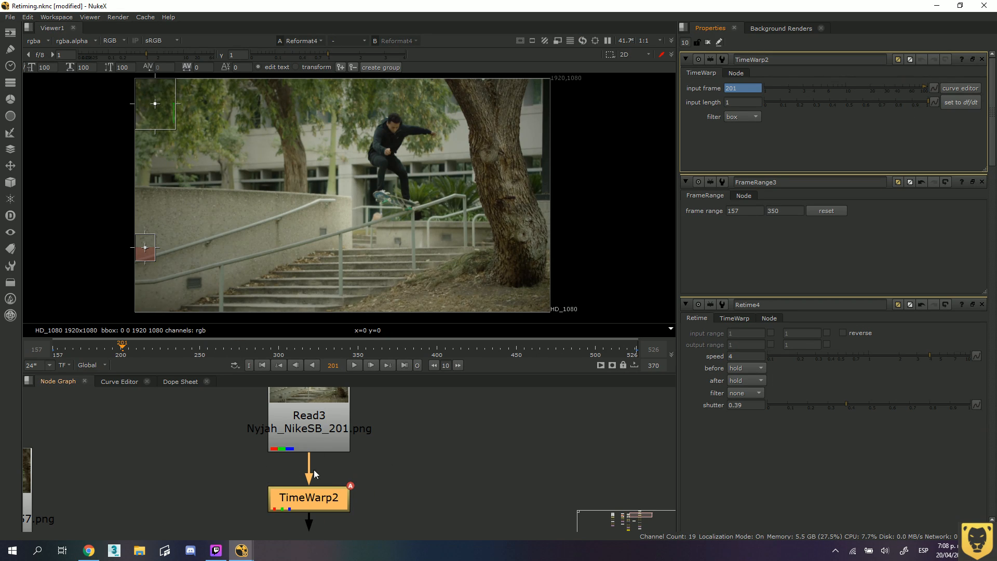
pyautogui.moveTo(122, 347); pyautogui.dragTo(51, 351)
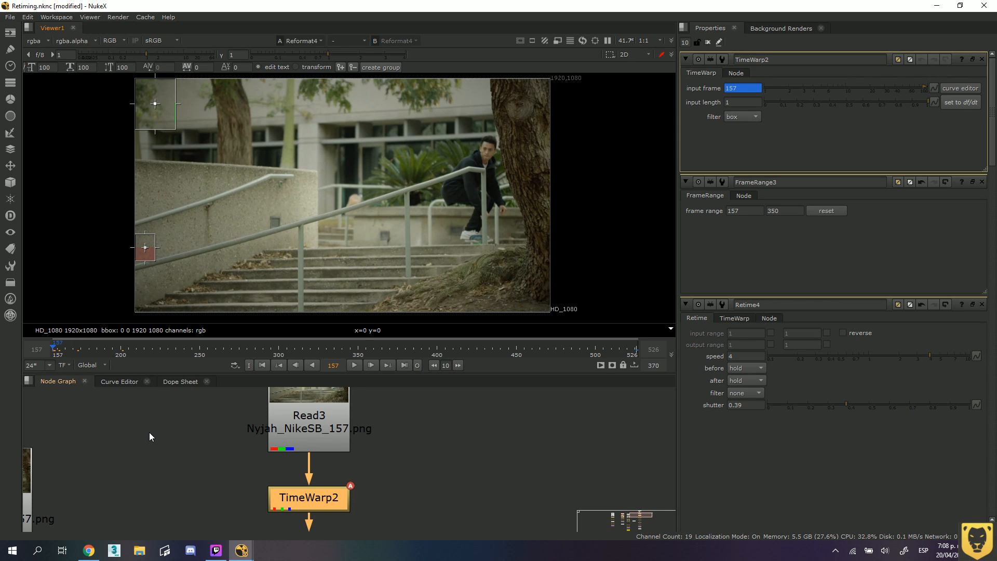
pyautogui.moveTo(261, 344); pyautogui.dragTo(637, 344)
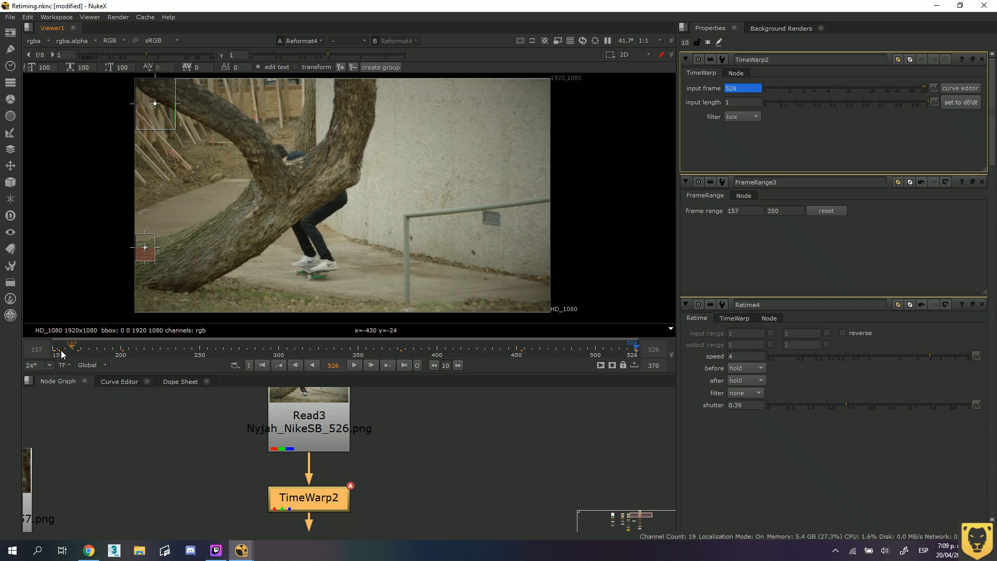
# At frame 250, set the TimeWarp's input frame to 400 and play the sequence from frame 157.
pyautogui.moveTo(61, 353); pyautogui.dragTo(200, 353)
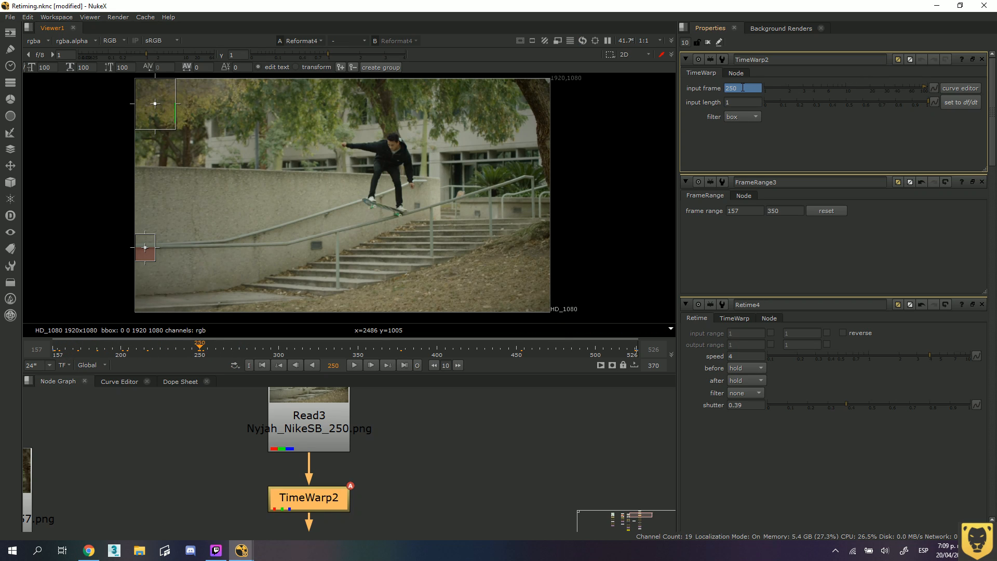
pyautogui.doubleClick(746, 87)
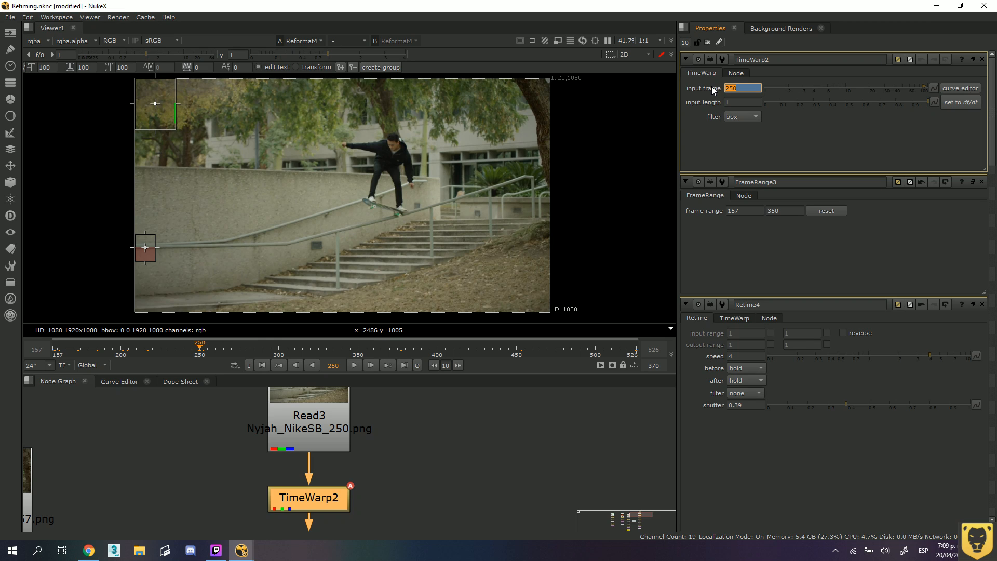
pyautogui.write('400')
pyautogui.press('Return')
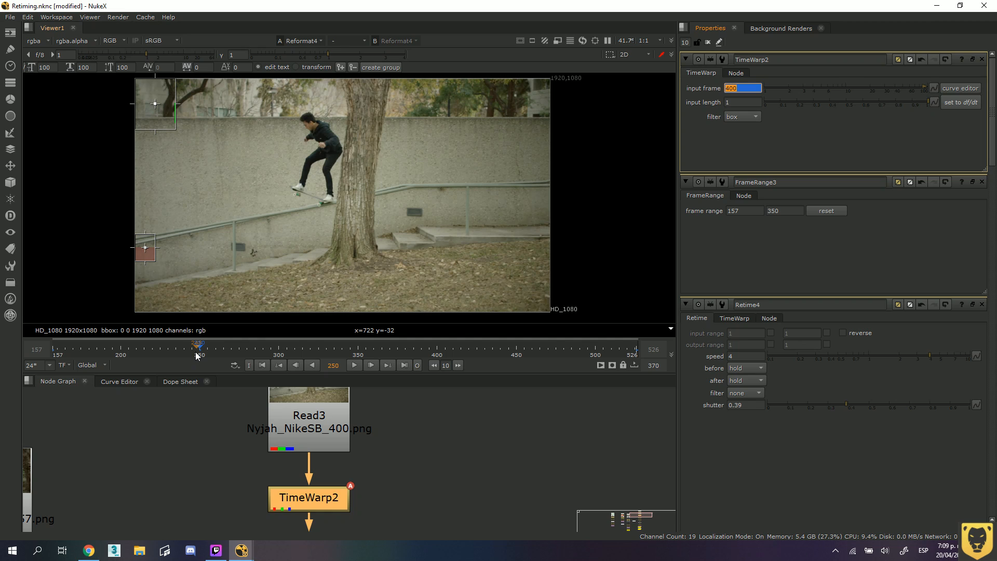
pyautogui.moveTo(201, 348); pyautogui.dragTo(52, 353)
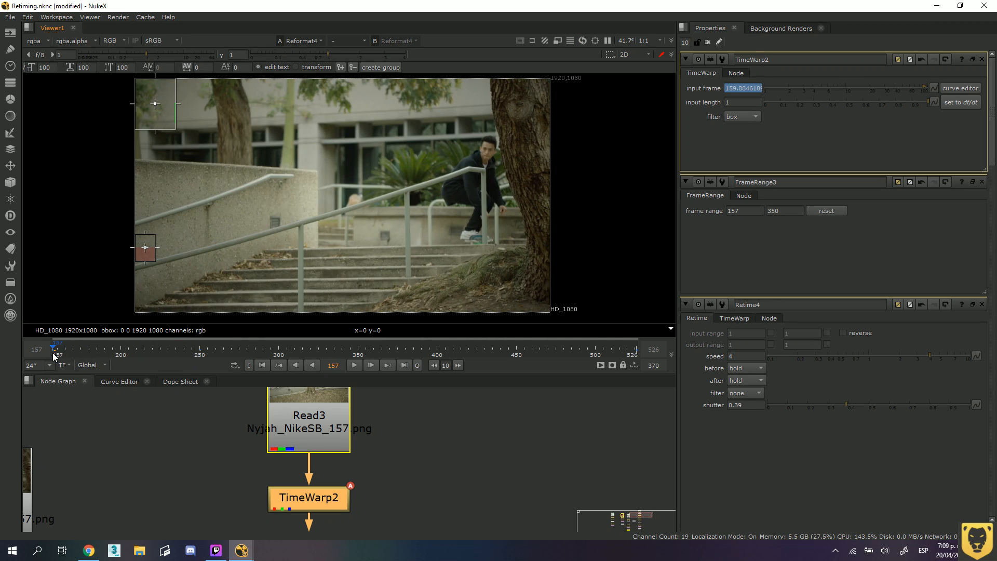
pyautogui.click(357, 368)
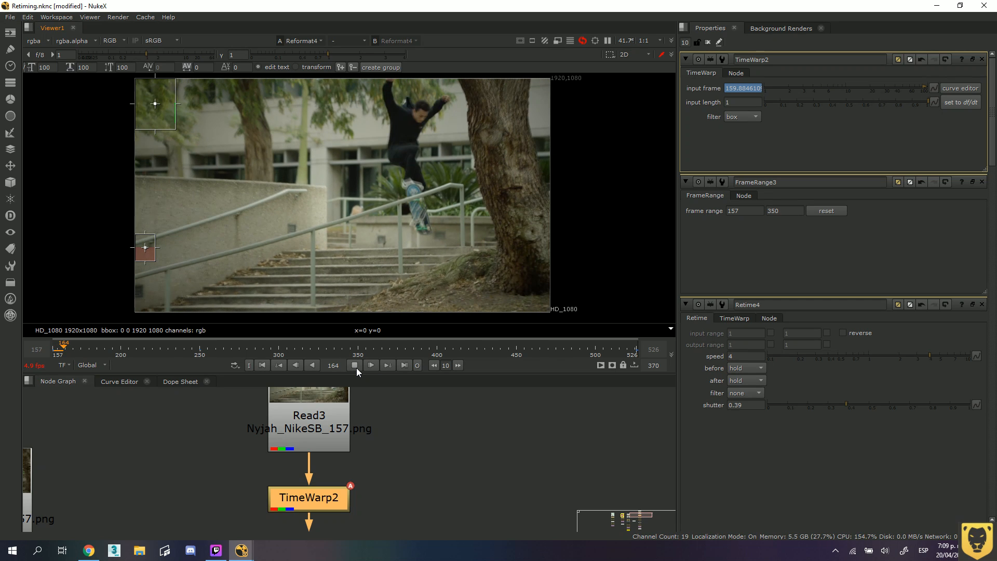
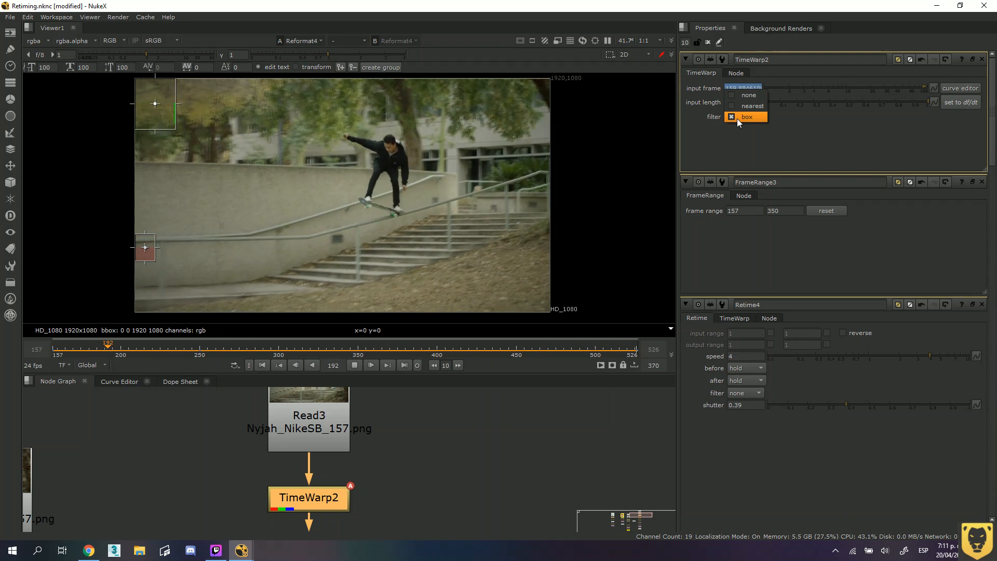
# Stop playback and examine the TimeWarp2 lookup curve in the Curve Editor around the keys at frames 157 and 250.
pyautogui.click(738, 142)
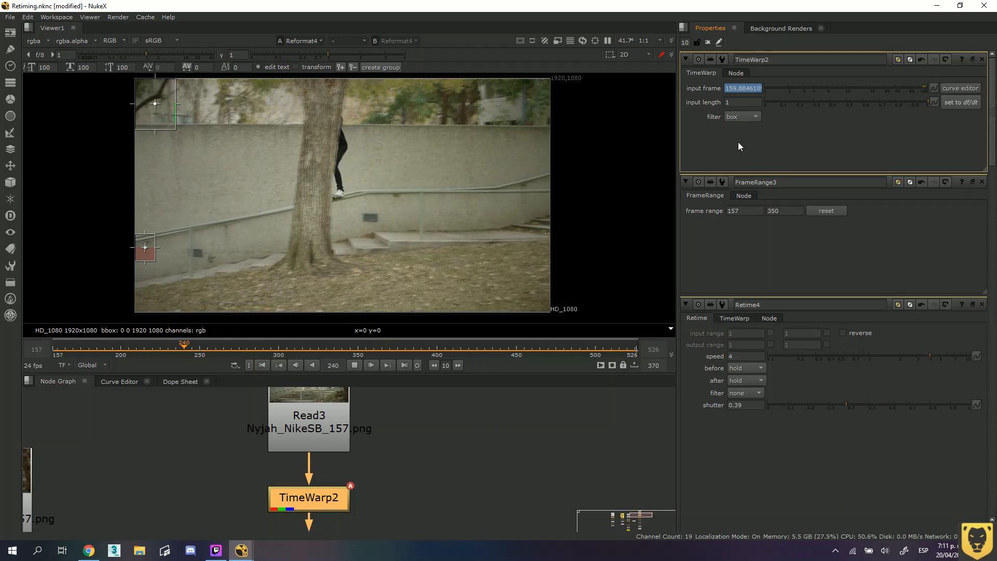
pyautogui.click(353, 367)
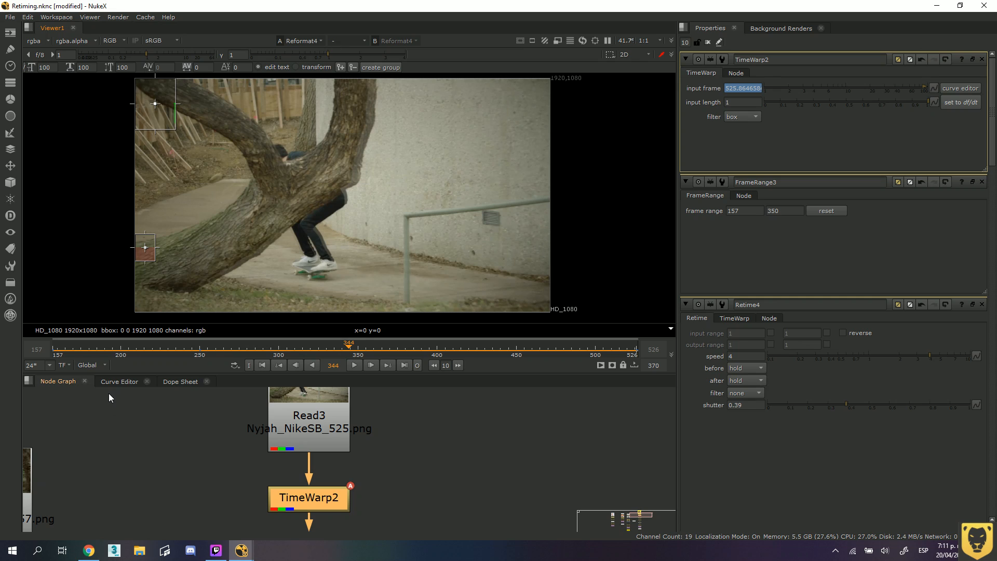
pyautogui.click(124, 382)
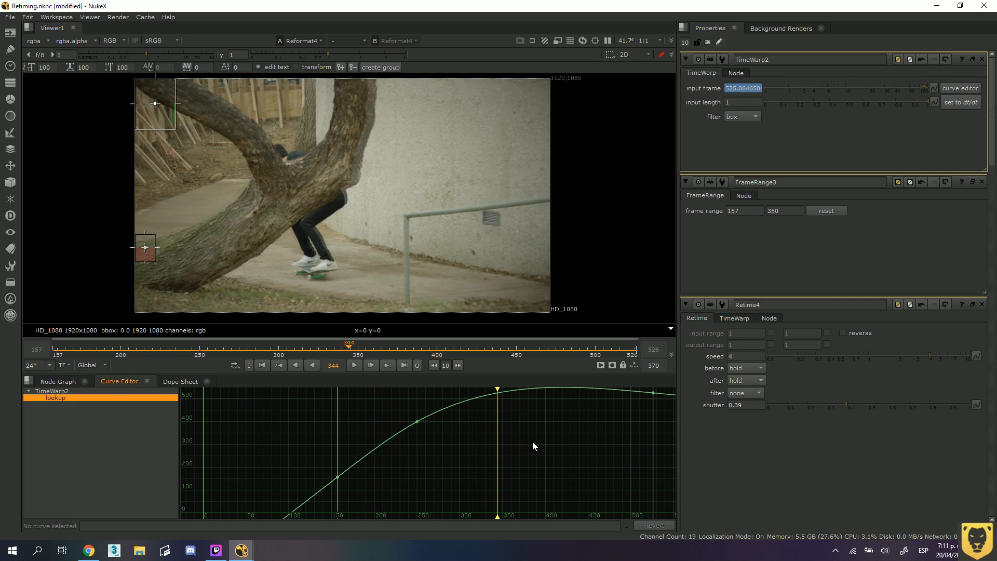
pyautogui.moveTo(444, 456); pyautogui.dragTo(447, 450, button='middle')
pyautogui.scroll(-4, 454, 445)
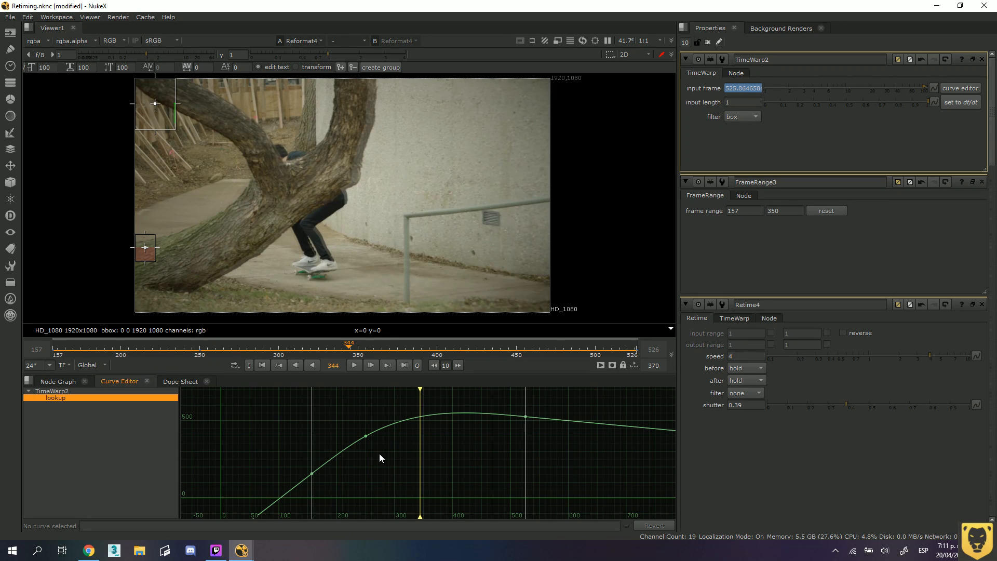
pyautogui.scroll(3, 382, 454)
pyautogui.moveTo(385, 448); pyautogui.dragTo(430, 452, button='middle')
pyautogui.moveTo(316, 472); pyautogui.dragTo(331, 490)
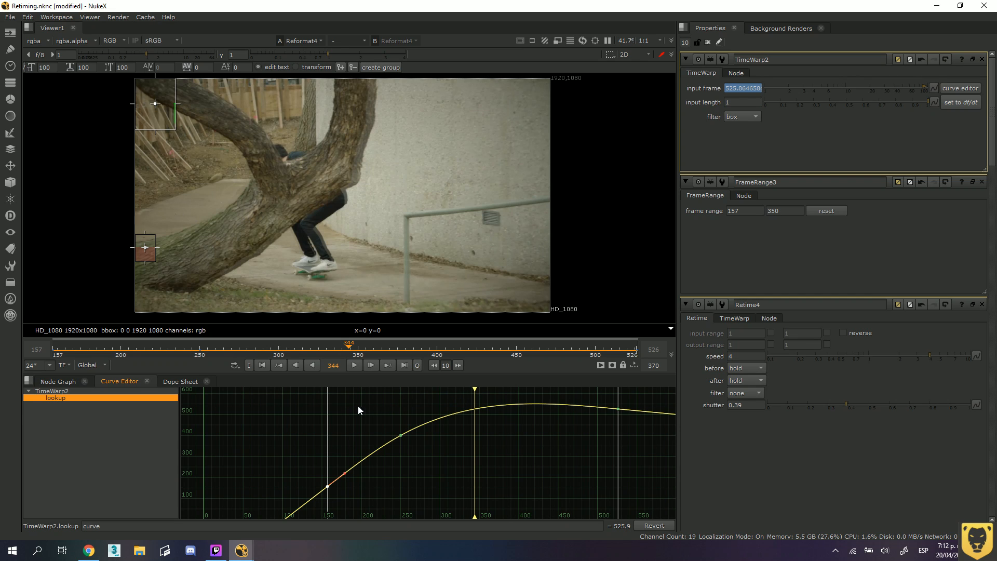
pyautogui.moveTo(469, 390); pyautogui.dragTo(401, 397)
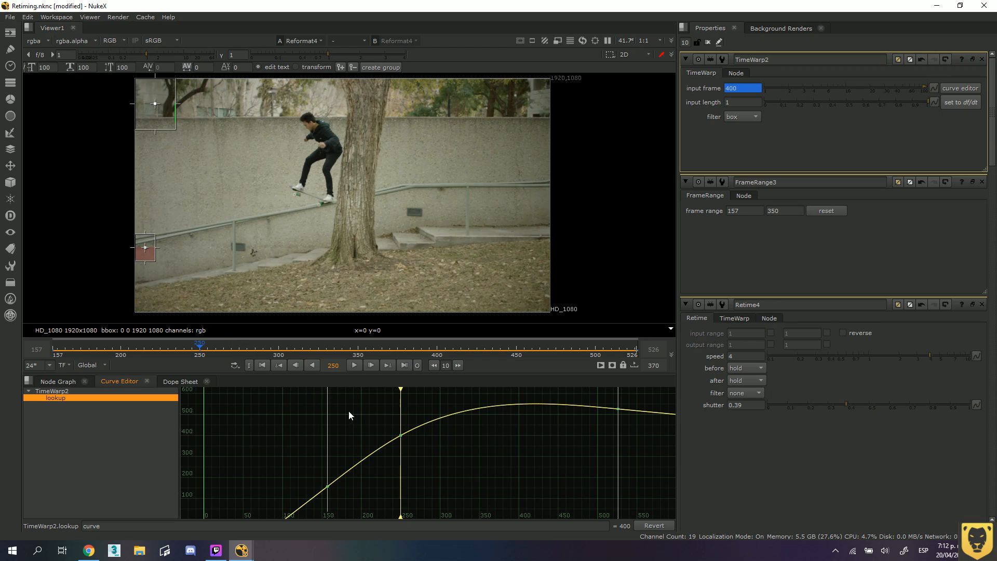
# Move the lookup curve's key from frame 250 to frame 260.
pyautogui.moveTo(375, 417); pyautogui.dragTo(436, 457)
pyautogui.click(401, 438)
pyautogui.scroll(5, 401, 438)
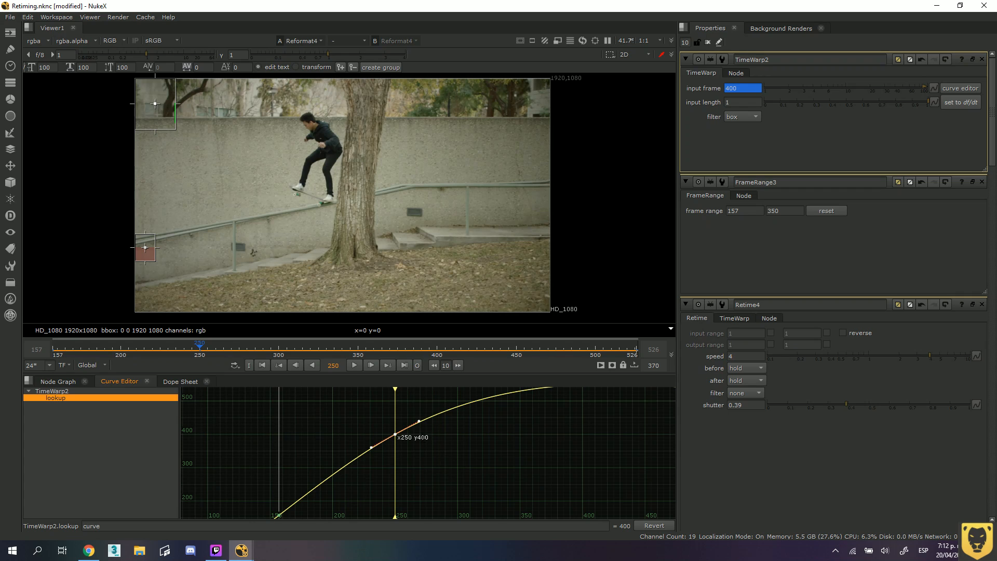
pyautogui.doubleClick(405, 439)
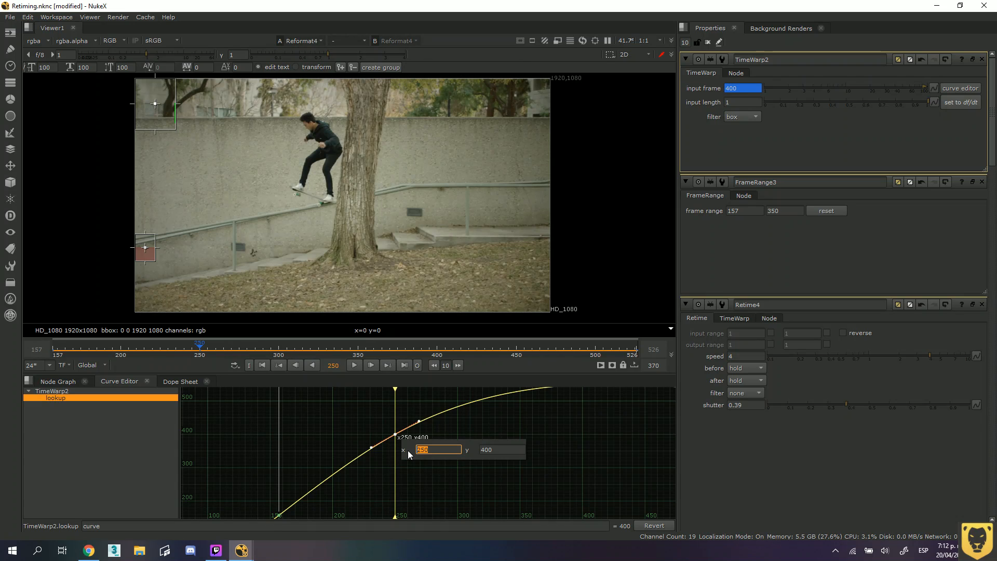
pyautogui.write('260')
pyautogui.press('Return')
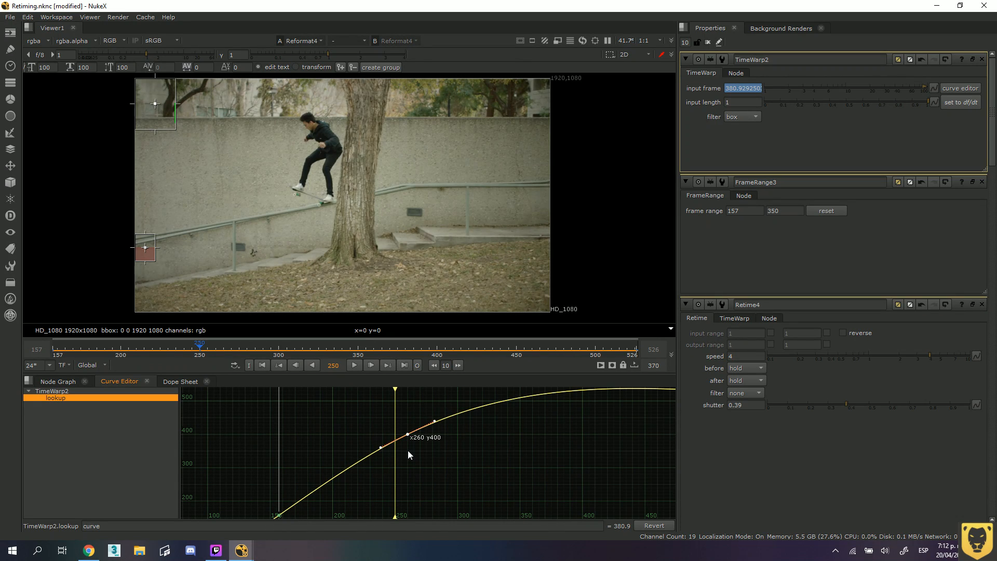
# Set the value of the lookup curve's key at frame 260 to 420.
pyautogui.doubleClick(437, 438)
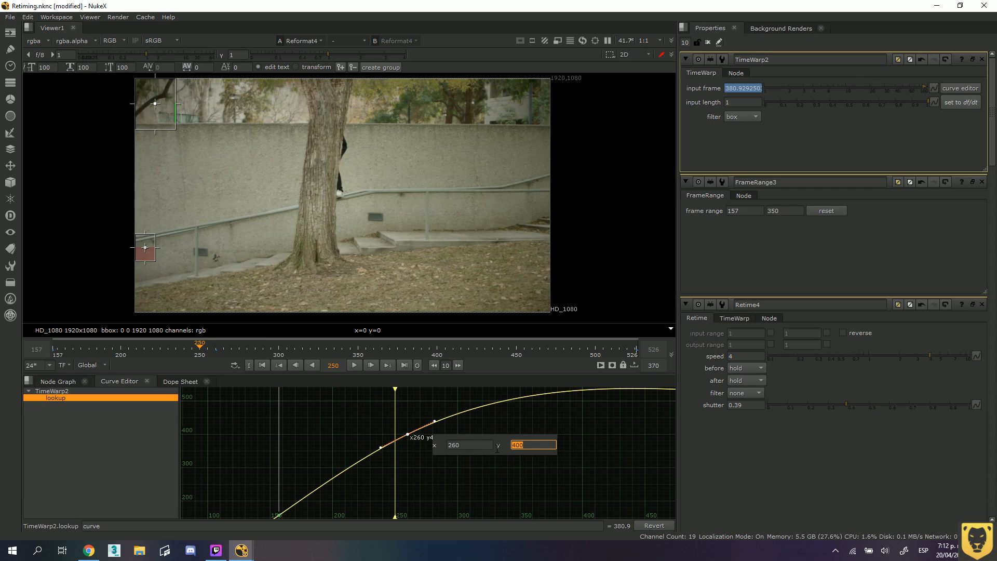
pyautogui.write('380')
pyautogui.write('0')
pyautogui.press('Return')
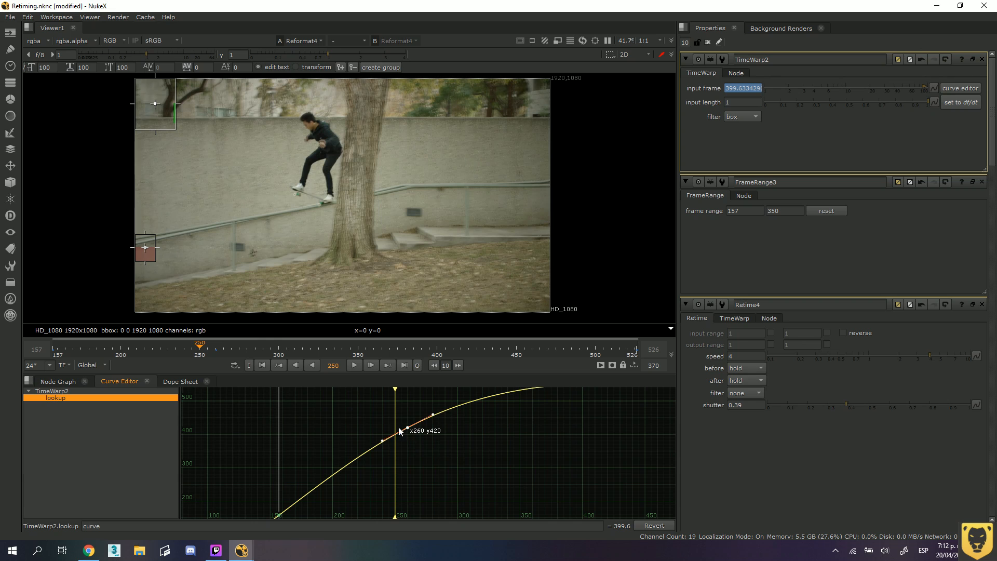
pyautogui.scroll(1, 434, 417)
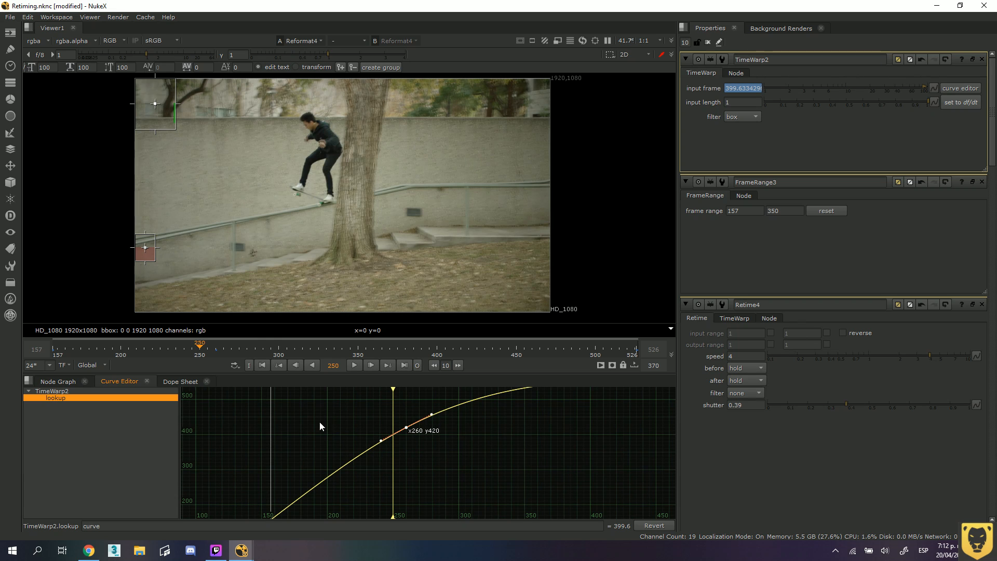
# Change the interpolation of the lookup curve's key at frame 260 to Linear.
pyautogui.moveTo(202, 350)
pyautogui.mouseDown()
pyautogui.moveTo(117, 348)
pyautogui.moveTo(226, 347)
pyautogui.moveTo(194, 350)
pyautogui.mouseUp()
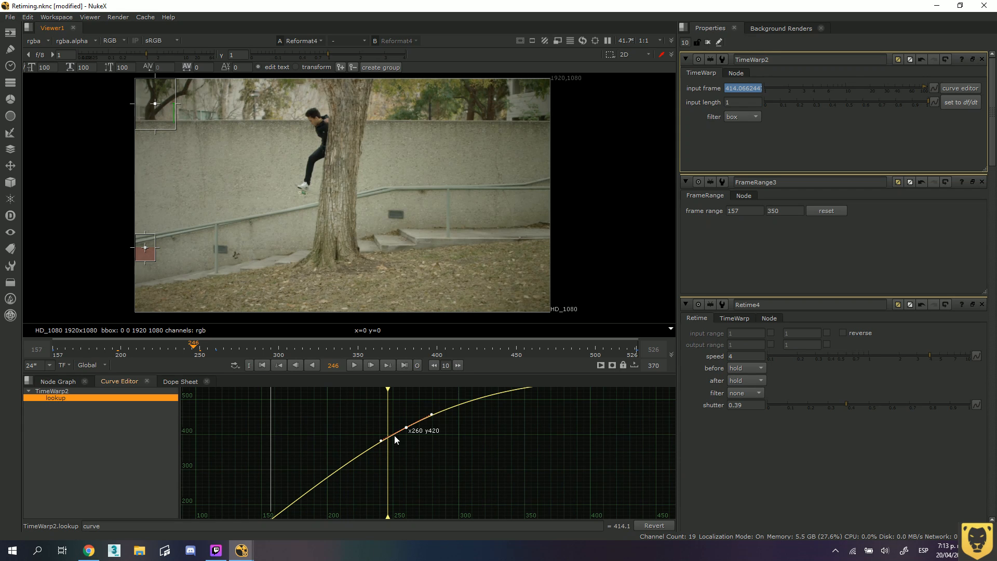
pyautogui.scroll(-3, 395, 435)
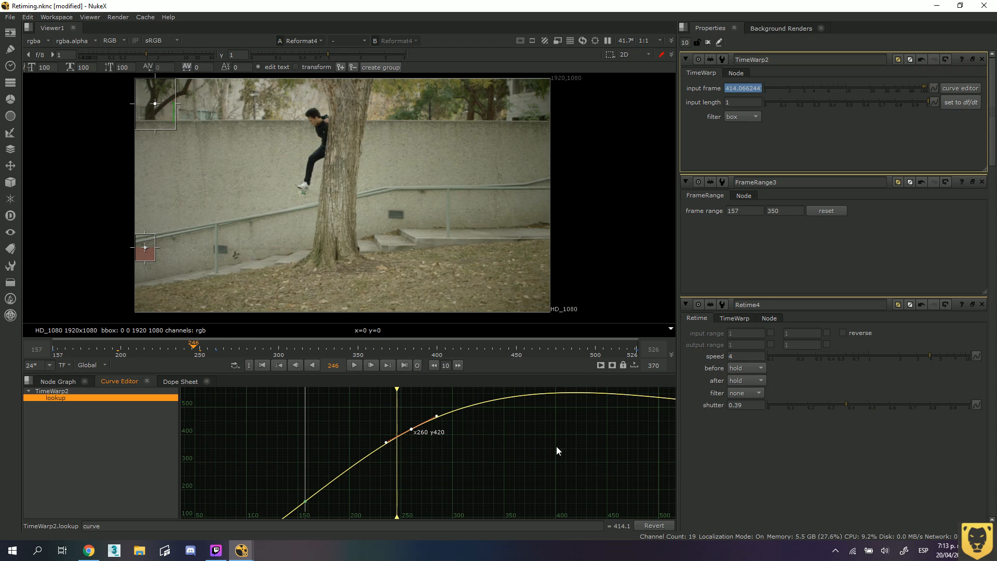
pyautogui.moveTo(556, 446)
pyautogui.mouseDown(button='middle')
pyautogui.moveTo(375, 450)
pyautogui.moveTo(557, 451)
pyautogui.mouseUp(button='middle')
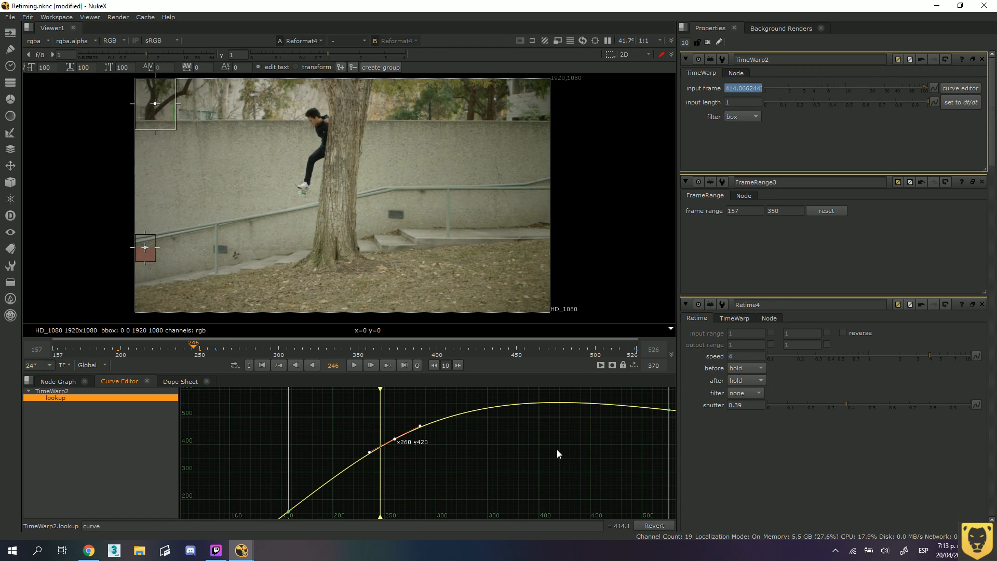
pyautogui.scroll(3, 405, 456)
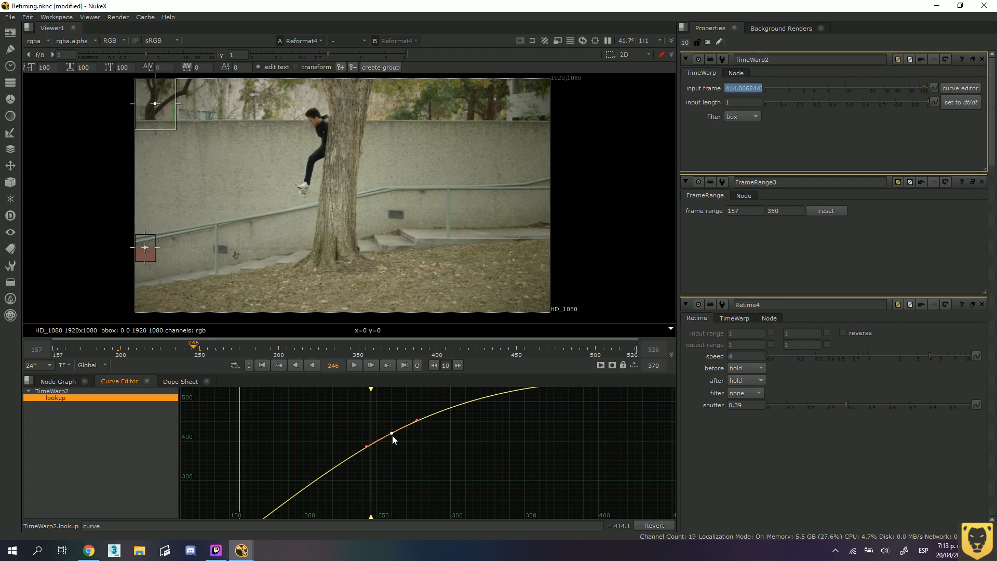
pyautogui.rightClick(393, 438)
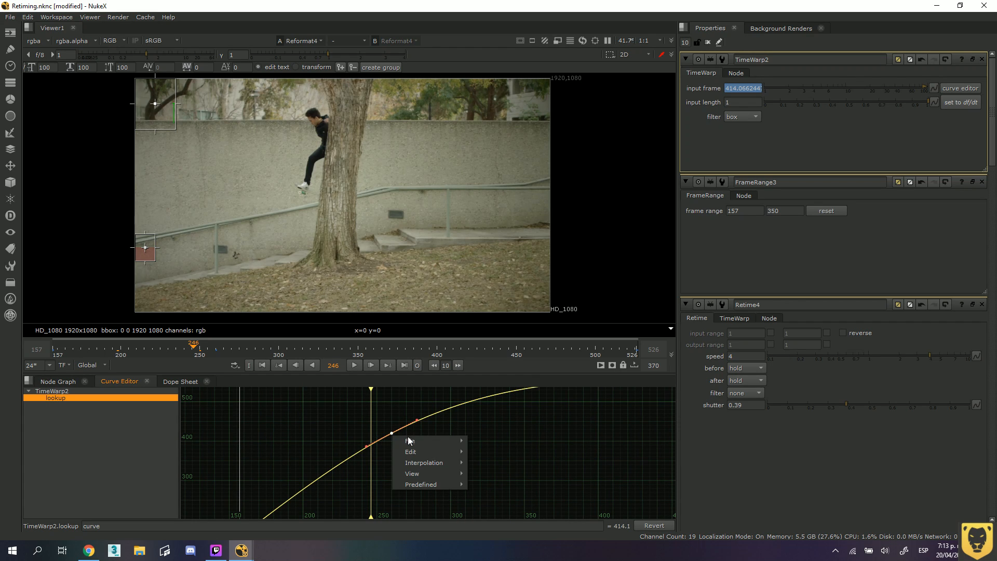
pyautogui.moveTo(424, 460)
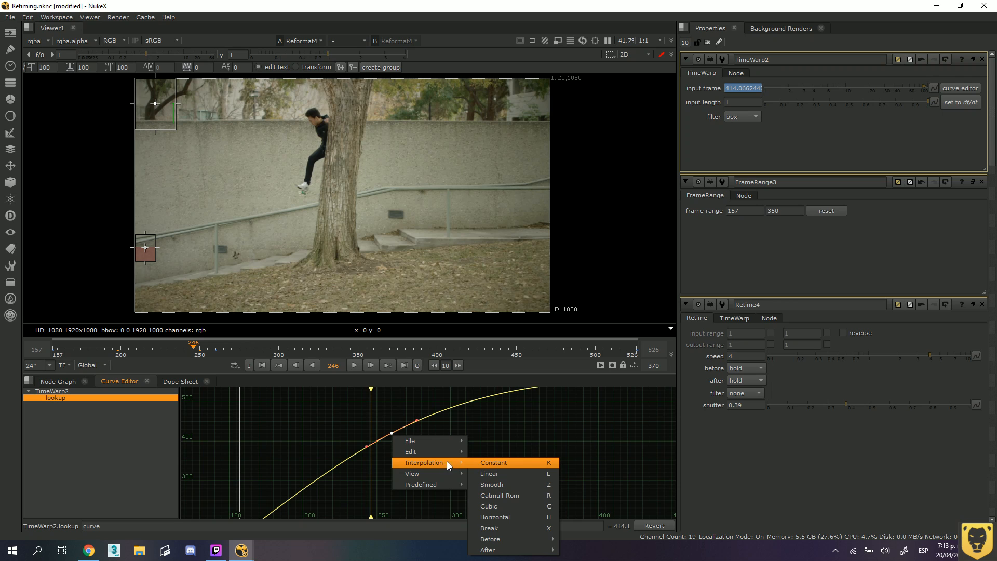
pyautogui.click(500, 471)
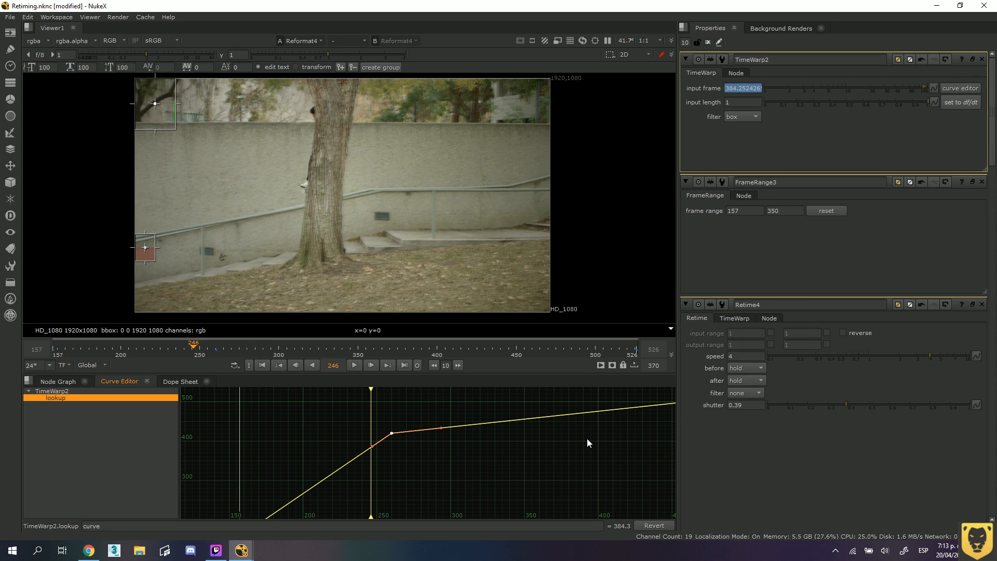
# Play the retimed sequence from near its start and set the playback out point to frame 350.
pyautogui.moveTo(587, 438); pyautogui.dragTo(338, 443, button='middle')
pyautogui.moveTo(535, 437); pyautogui.dragTo(499, 463, button='middle')
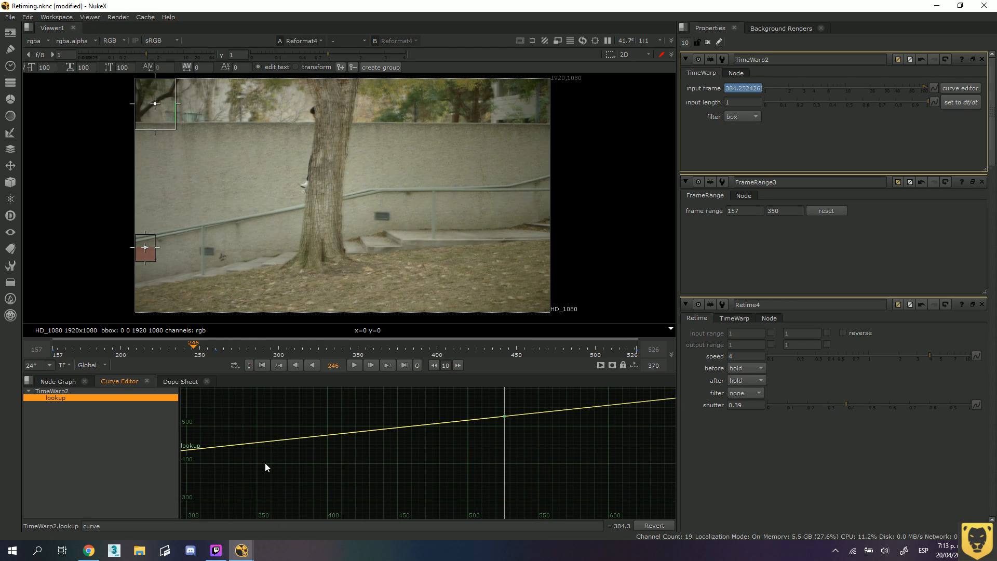
pyautogui.moveTo(265, 463); pyautogui.dragTo(571, 461, button='middle')
pyautogui.moveTo(386, 500)
pyautogui.mouseDown(button='middle')
pyautogui.moveTo(425, 434)
pyautogui.moveTo(332, 467)
pyautogui.mouseUp(button='middle')
pyautogui.moveTo(388, 441); pyautogui.dragTo(369, 470, button='middle')
pyautogui.scroll(-1, 384, 458)
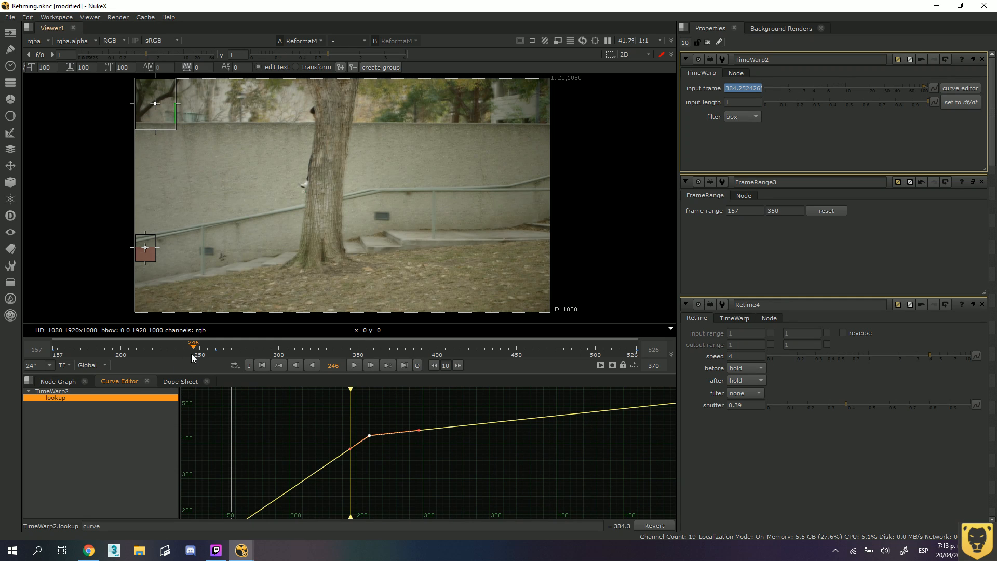
pyautogui.moveTo(193, 345); pyautogui.dragTo(56, 354)
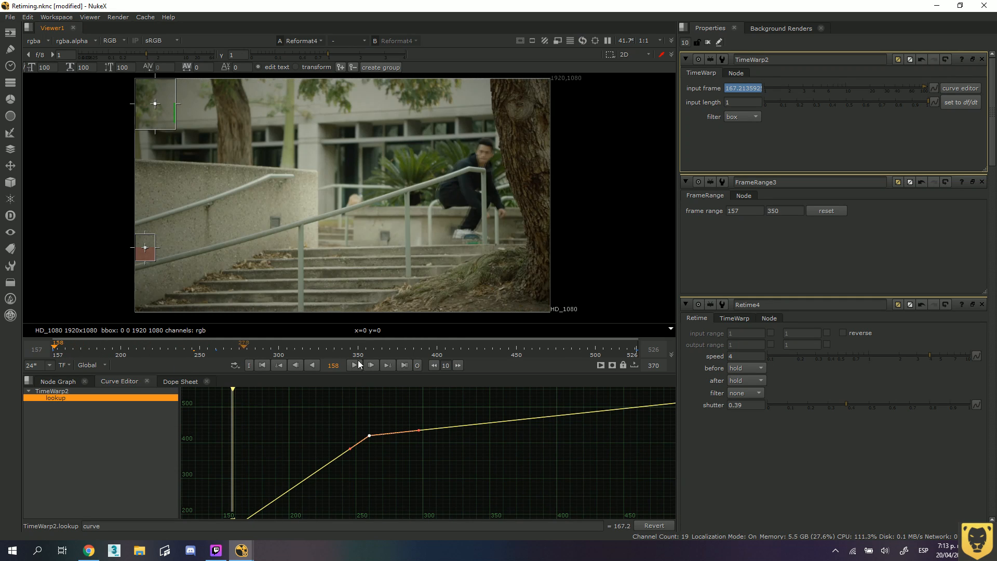
pyautogui.click(357, 369)
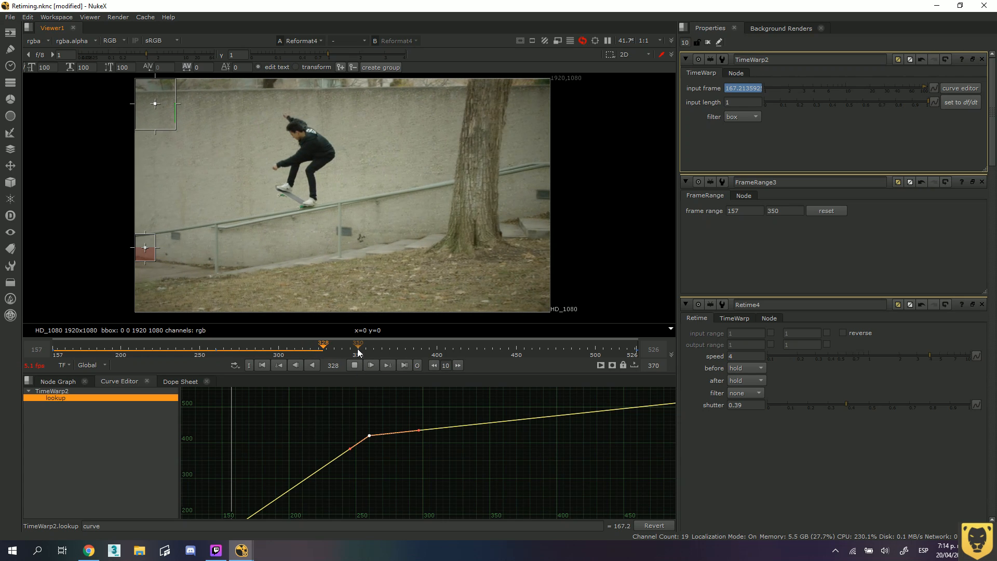
pyautogui.press('o')
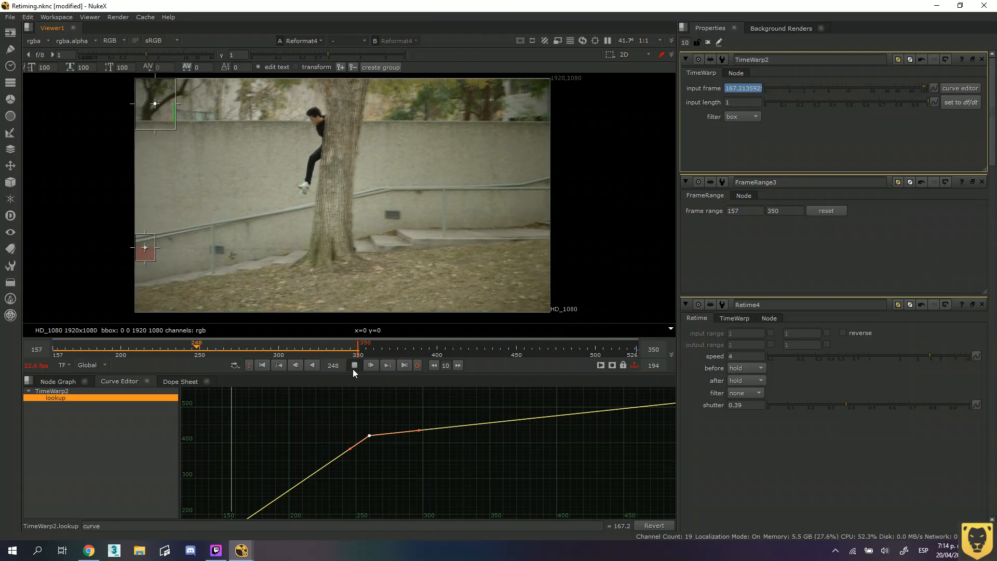
pyautogui.click(353, 368)
# At frame 300, set the TimeWarp's input frame to 436.
pyautogui.moveTo(209, 345)
pyautogui.mouseDown()
pyautogui.moveTo(260, 346)
pyautogui.moveTo(215, 347)
pyautogui.mouseUp()
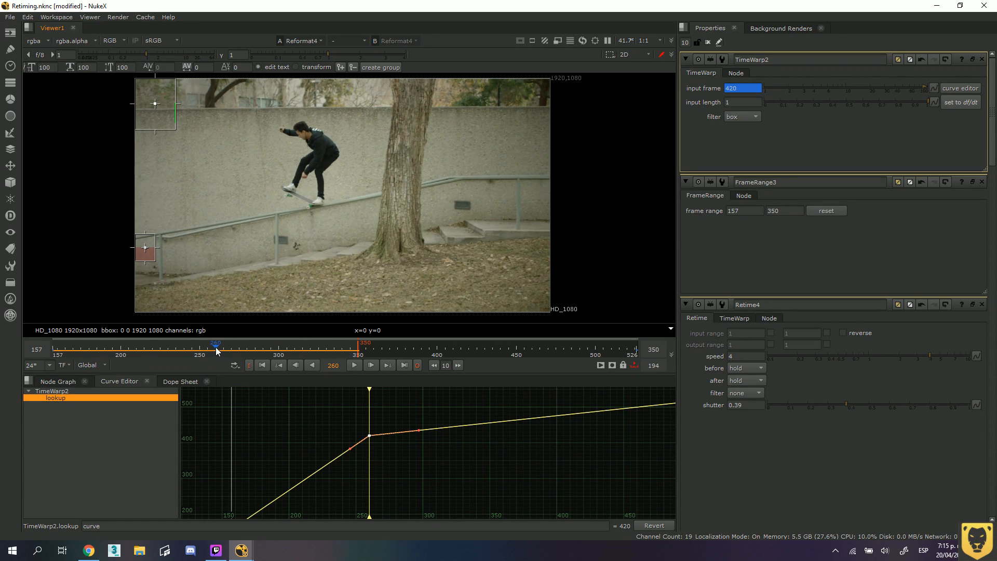
pyautogui.moveTo(218, 347)
pyautogui.mouseDown()
pyautogui.moveTo(284, 347)
pyautogui.moveTo(208, 350)
pyautogui.moveTo(279, 347)
pyautogui.mouseUp()
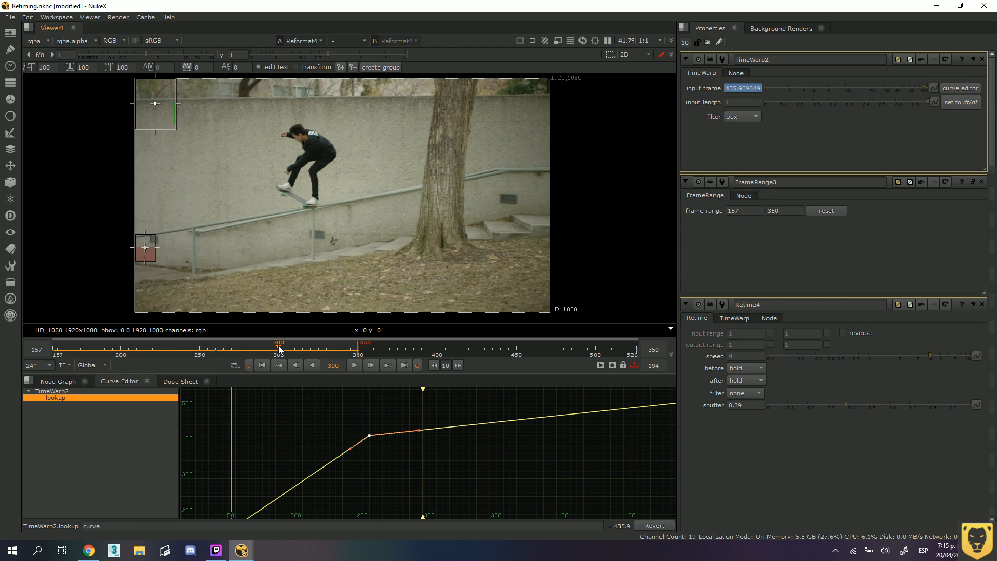
pyautogui.click(761, 89)
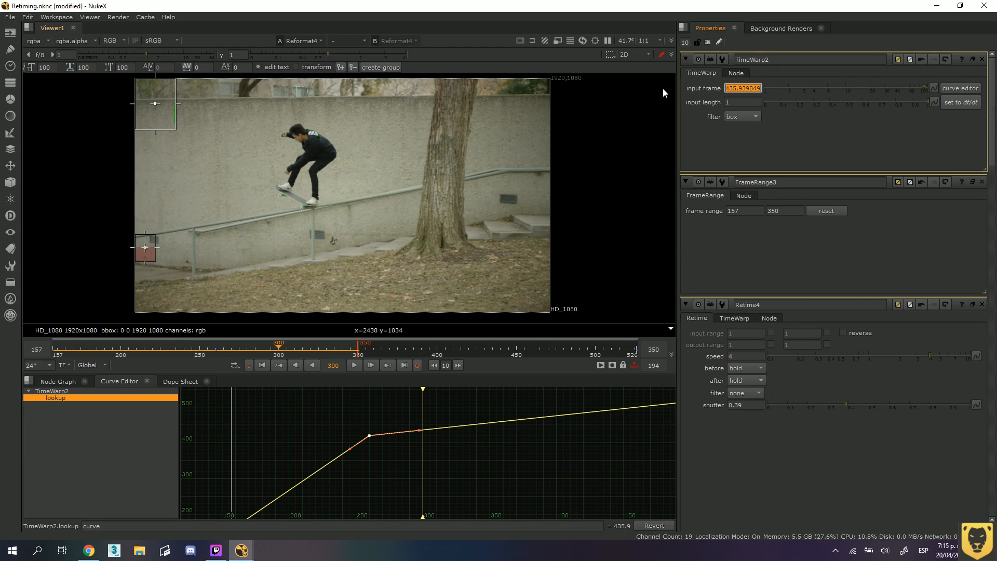
pyautogui.write('4362')
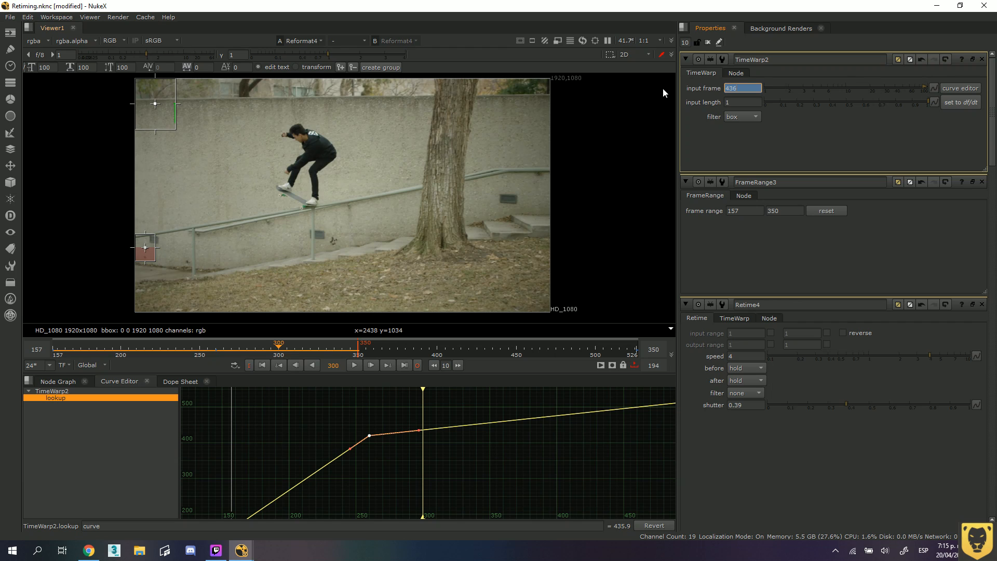
pyautogui.press('Return')
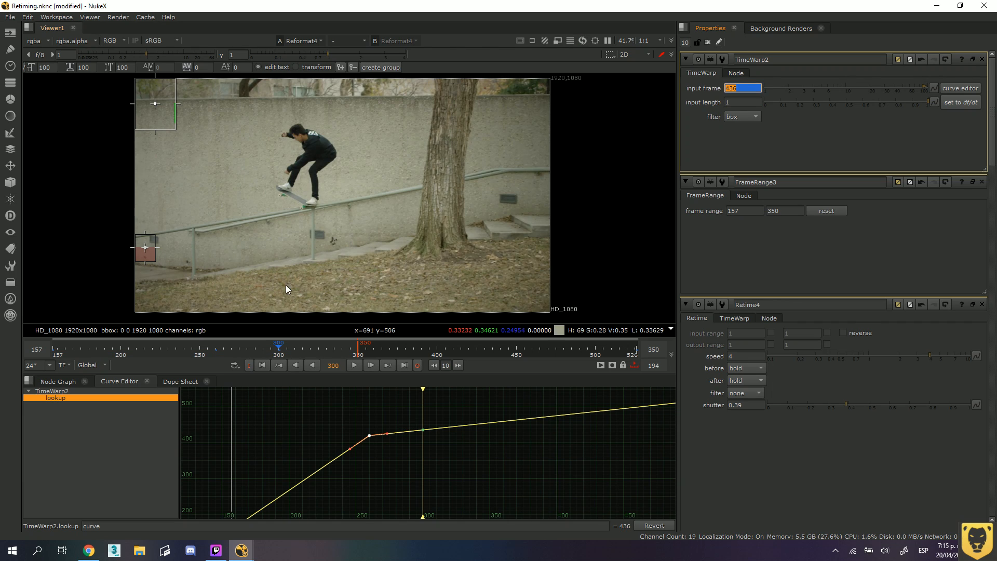
# At frame 330, set the TimeWarp's input frame to 526 and check the lookup curve up to its last key.
pyautogui.moveTo(278, 348)
pyautogui.mouseDown()
pyautogui.moveTo(314, 348)
pyautogui.moveTo(219, 348)
pyautogui.moveTo(279, 355)
pyautogui.mouseUp()
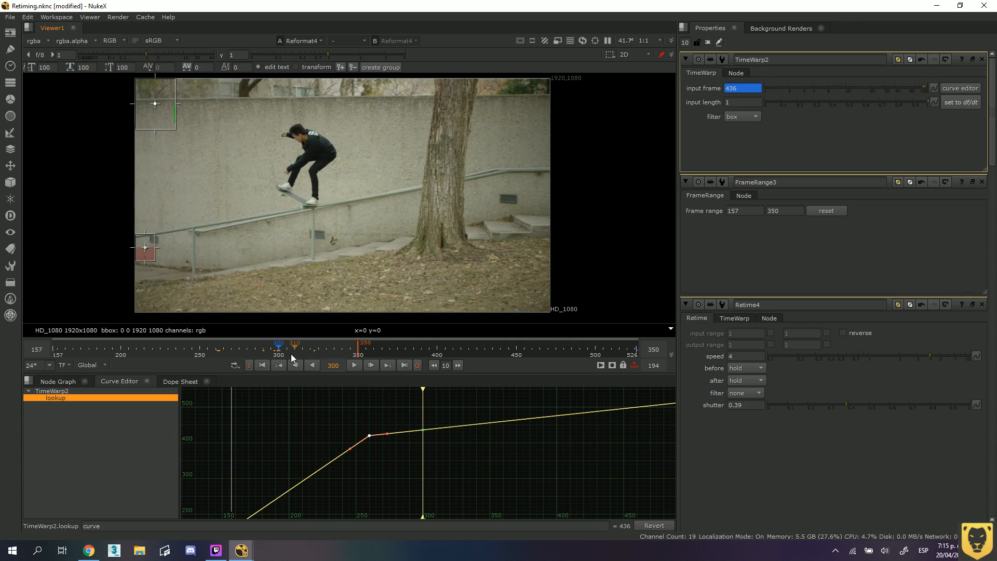
pyautogui.moveTo(280, 351); pyautogui.dragTo(327, 349)
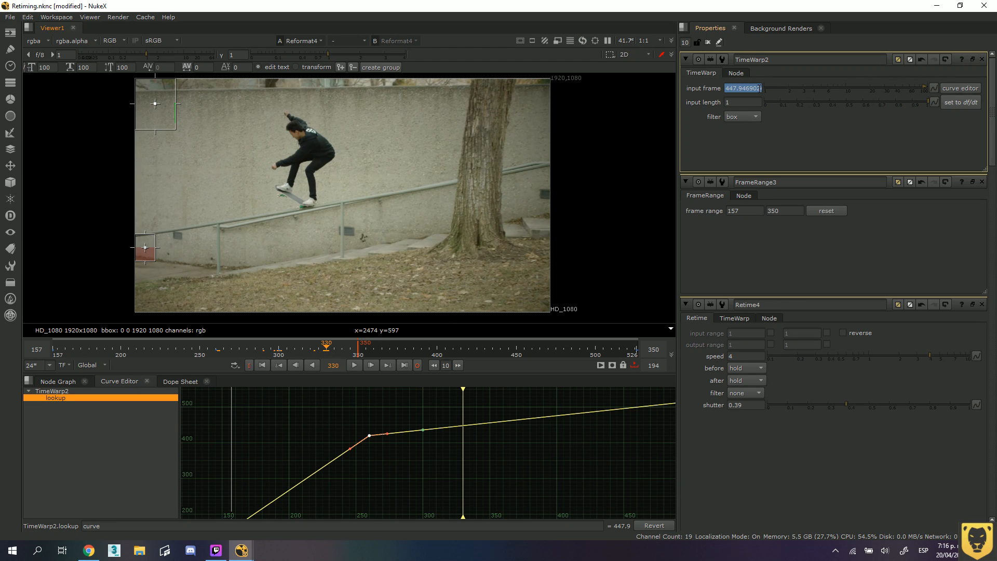
pyautogui.moveTo(758, 89); pyautogui.dragTo(712, 88)
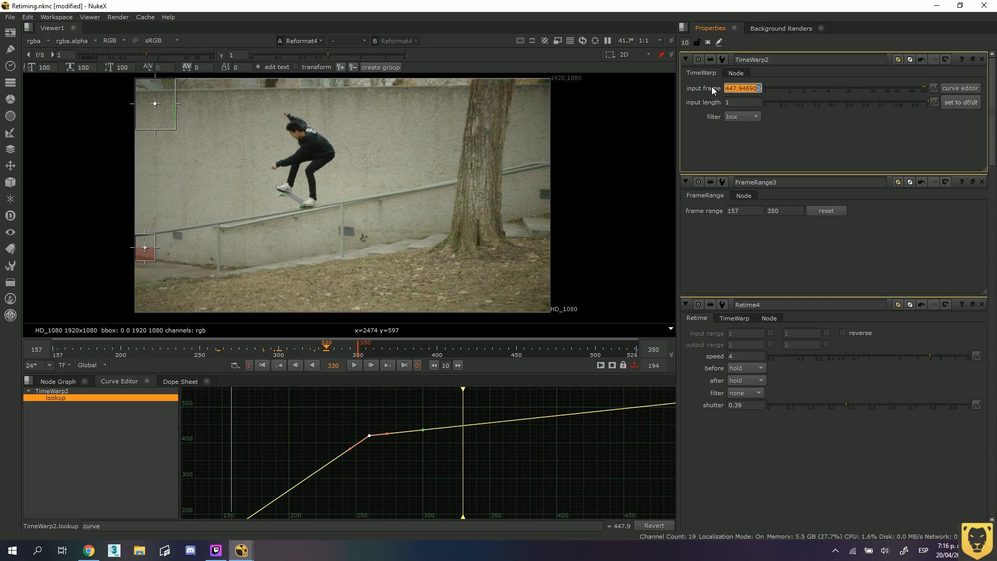
pyautogui.write('5241')
pyautogui.press('Return')
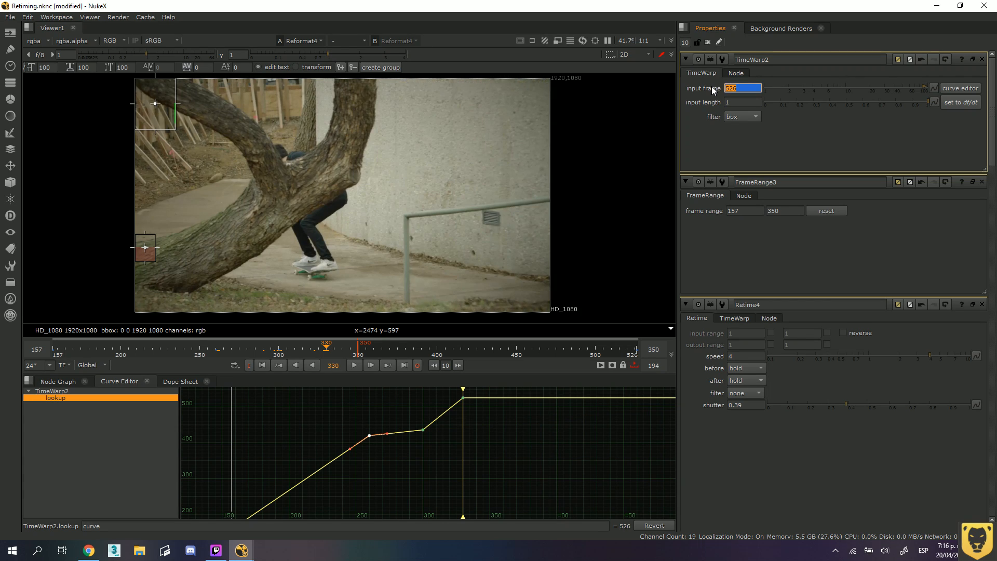
pyautogui.scroll(-1, 477, 413)
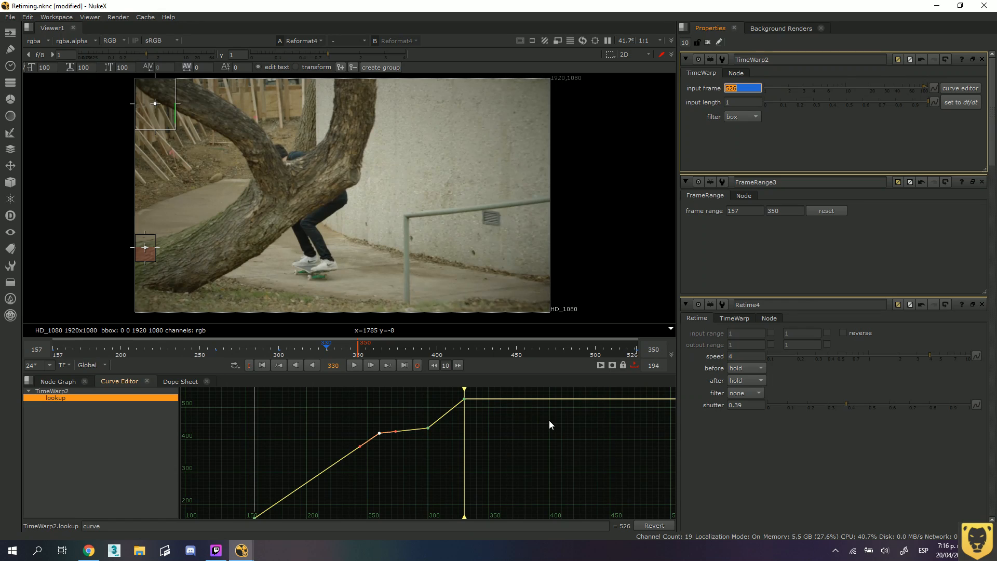
pyautogui.moveTo(566, 423); pyautogui.dragTo(417, 434, button='middle')
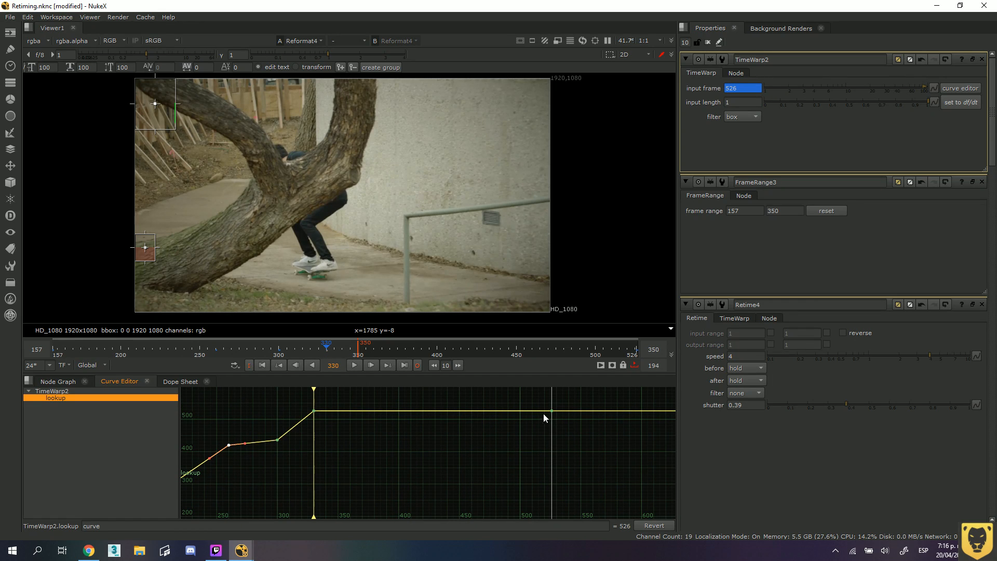
# Play the retimed sequence while checking the lookup curve from its first key to frame 330, stopping at frame 303.
pyautogui.click(314, 411)
pyautogui.moveTo(317, 424); pyautogui.dragTo(473, 424, button='middle')
pyautogui.moveTo(369, 423); pyautogui.dragTo(439, 396, button='middle')
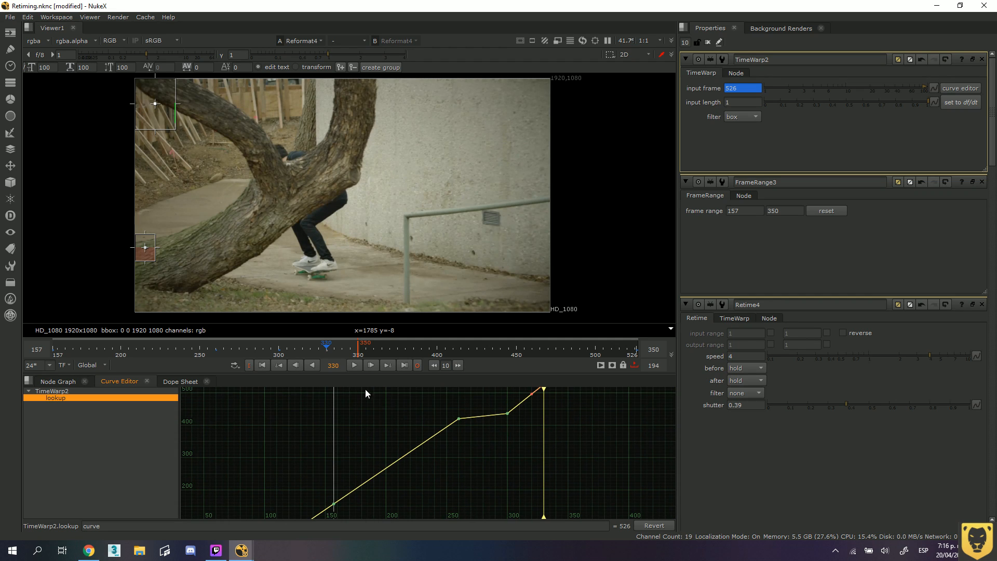
pyautogui.click(352, 364)
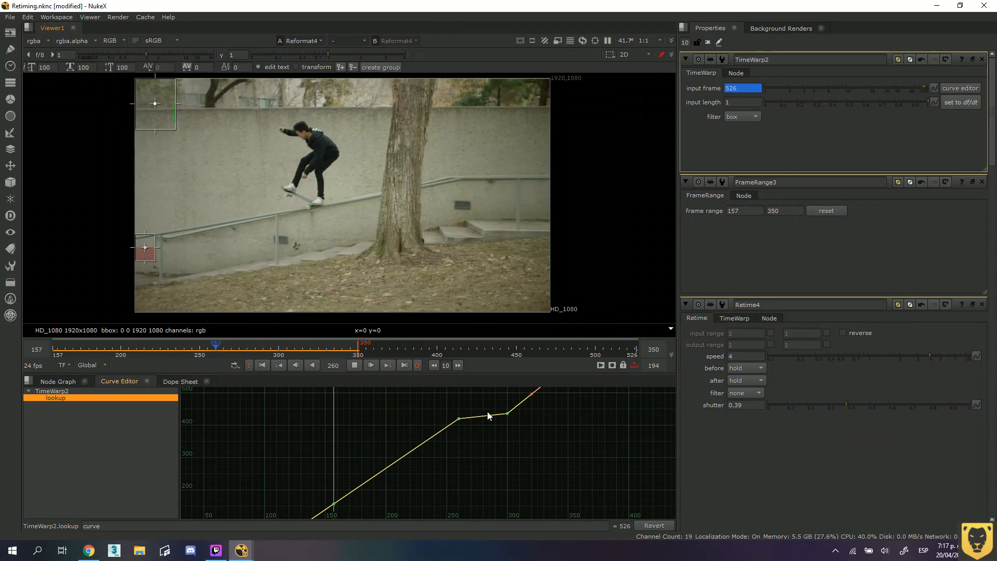
pyautogui.click(354, 366)
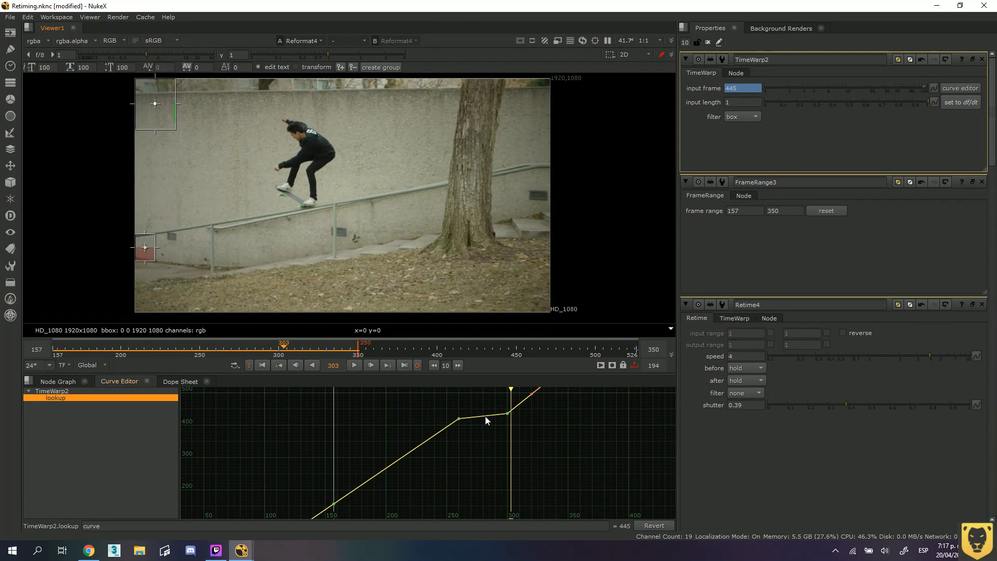
# Change the interpolation of the lookup curve's keys at frames 260 and 300 to Smooth.
pyautogui.moveTo(536, 439); pyautogui.dragTo(398, 395)
pyautogui.rightClick(460, 423)
pyautogui.click(466, 417)
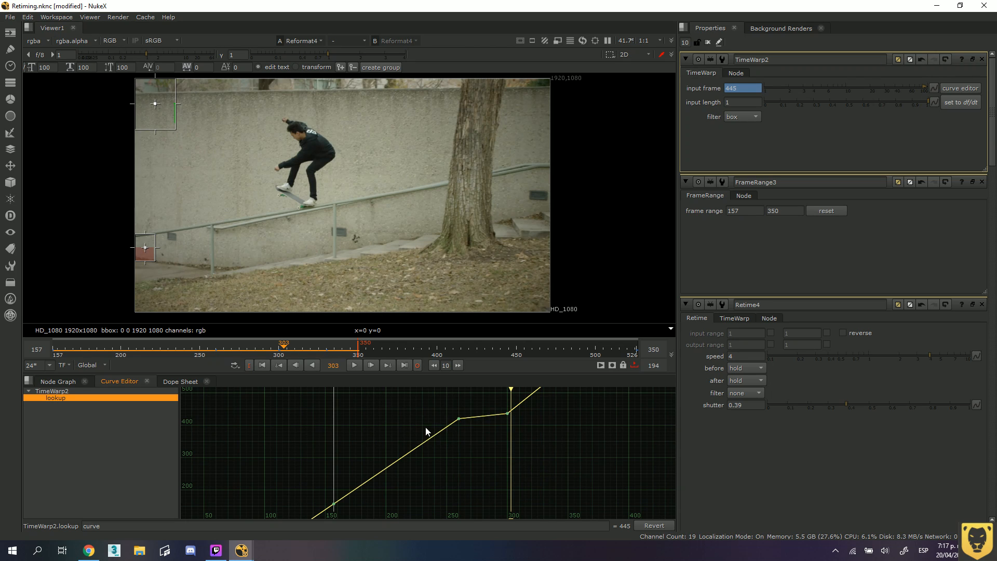
pyautogui.click(459, 419)
pyautogui.moveTo(553, 440); pyautogui.dragTo(456, 413)
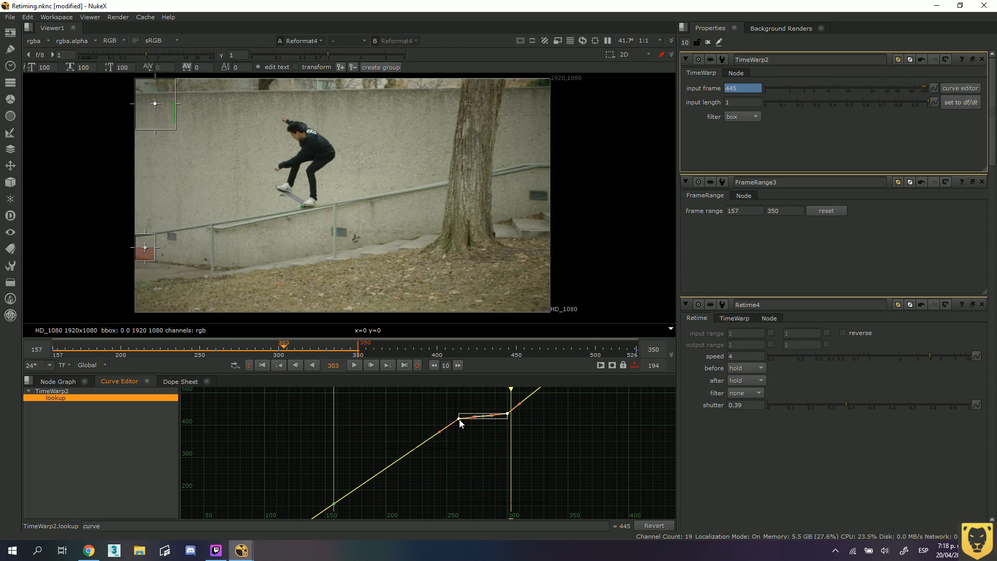
pyautogui.rightClick(459, 419)
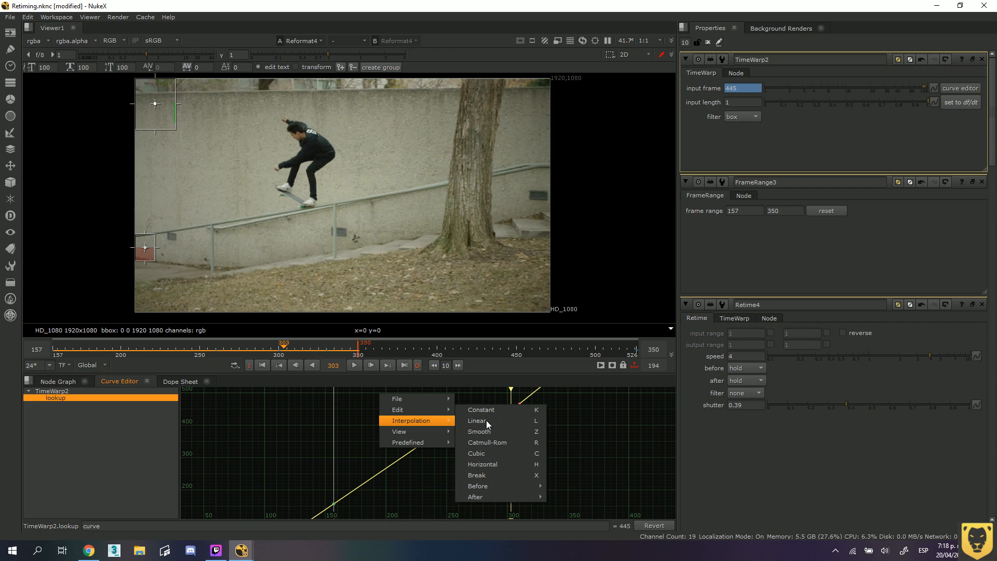
pyautogui.click(487, 436)
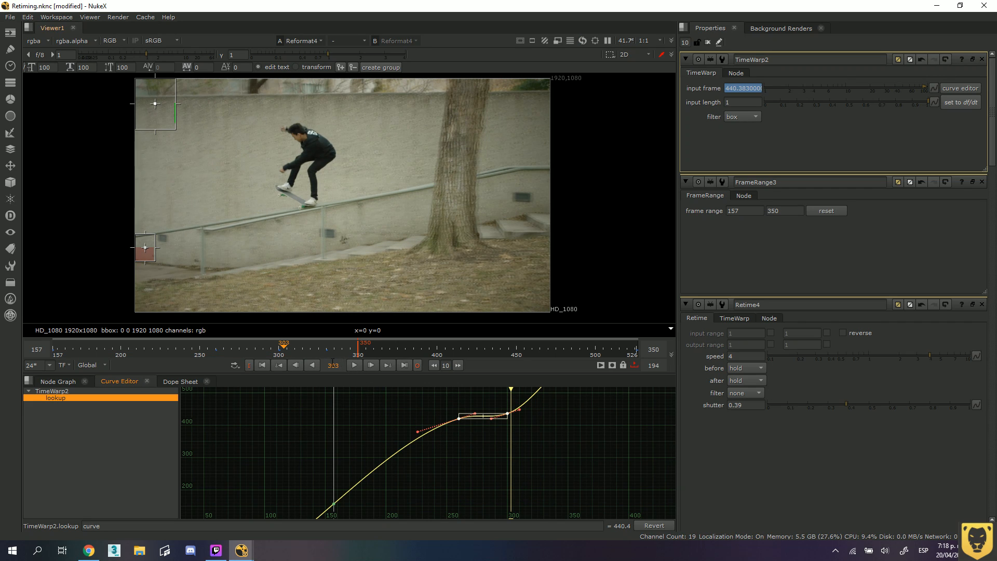
# During playback, make the tangents of the lookup keys at frames 260 and 300 shallower and slightly longer.
pyautogui.click(356, 368)
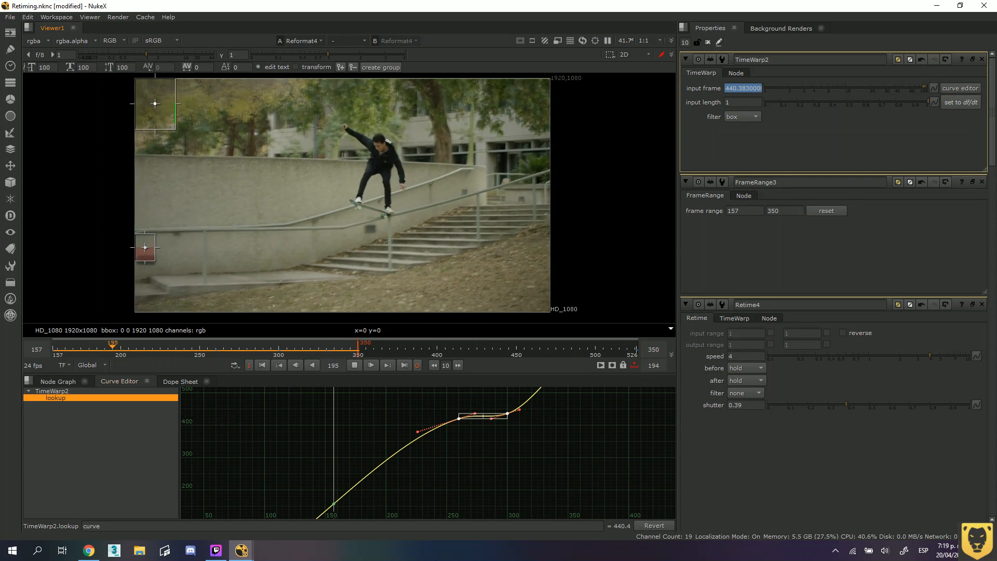
pyautogui.scroll(5, 494, 405)
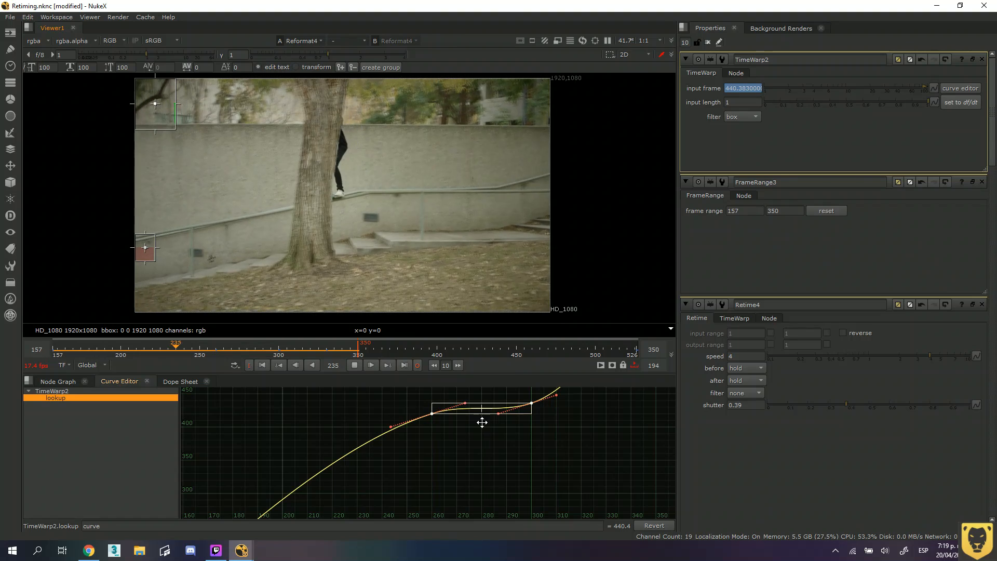
pyautogui.moveTo(466, 423); pyautogui.dragTo(458, 446, button='middle')
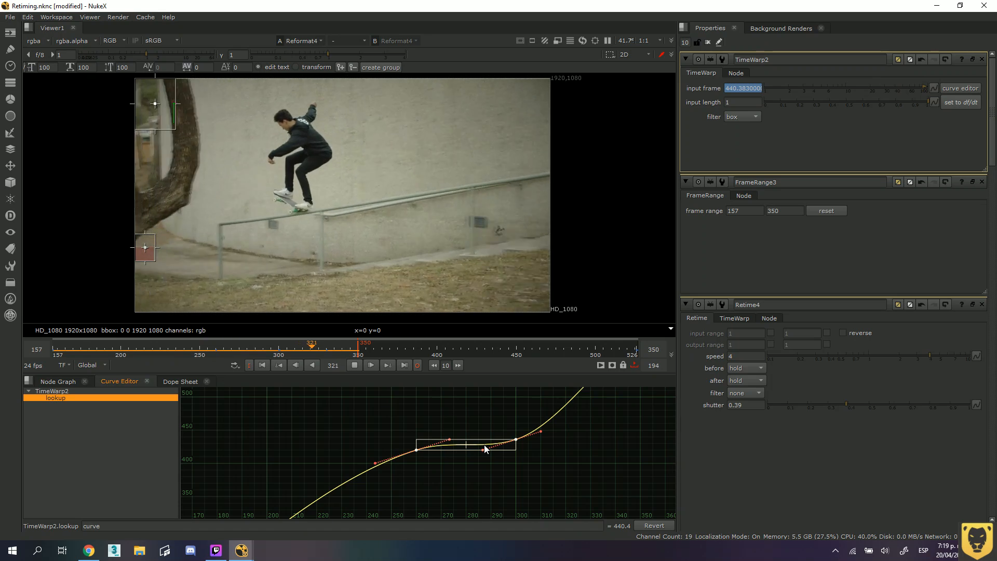
pyautogui.scroll(5, 468, 449)
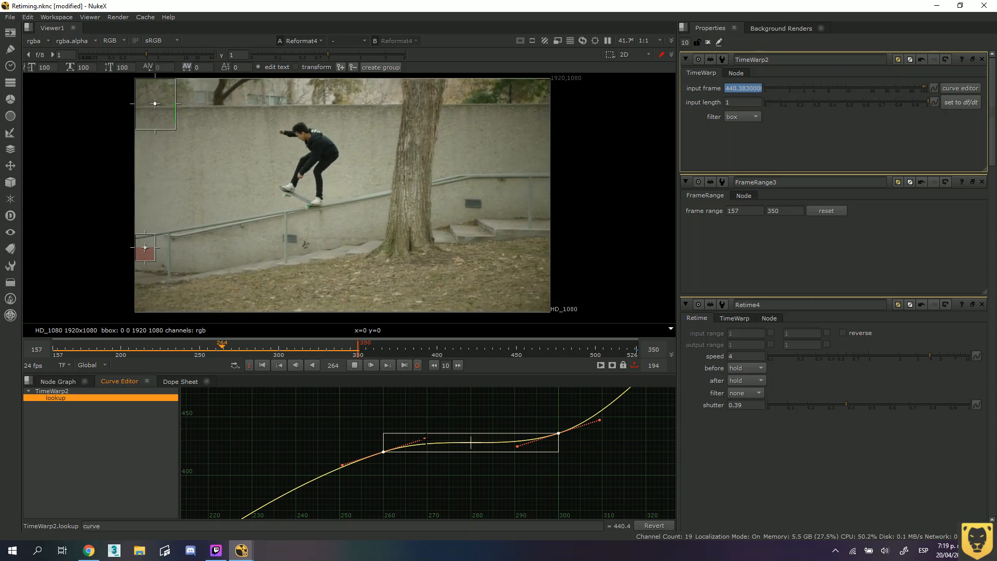
pyautogui.moveTo(425, 438); pyautogui.dragTo(428, 445)
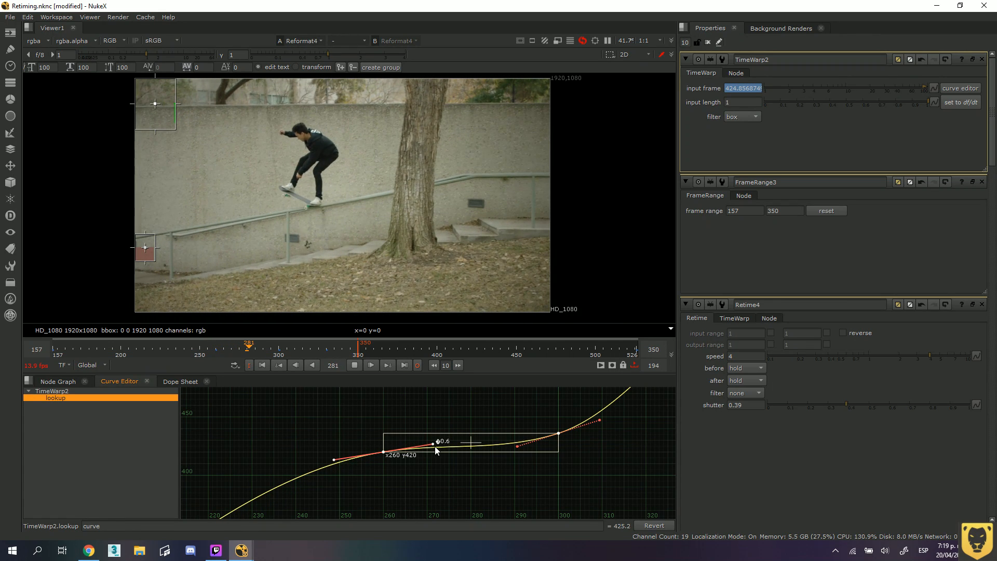
pyautogui.moveTo(518, 447); pyautogui.dragTo(509, 443)
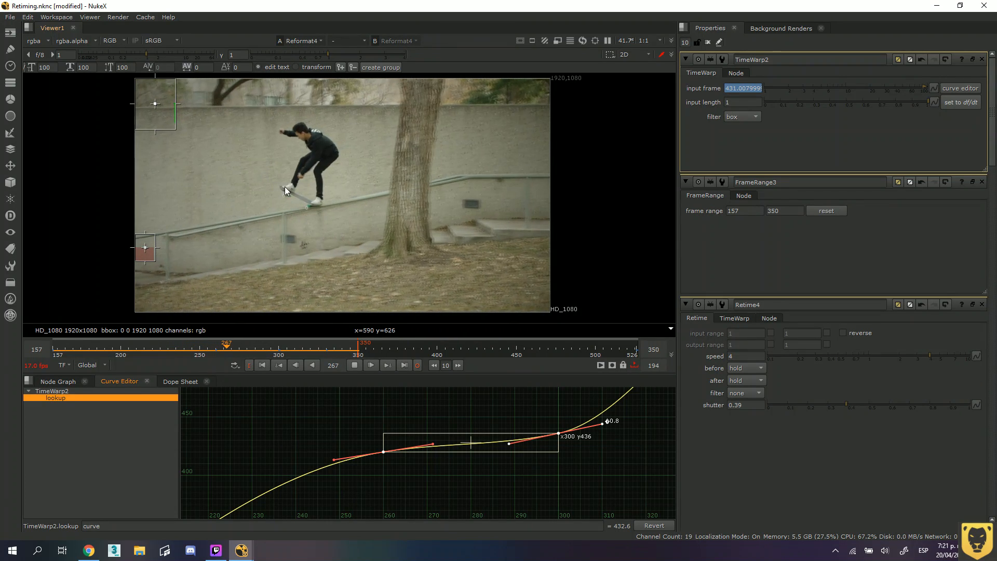
# Stop playback near the start of the sequence and advance frame by frame to frame 168.
pyautogui.click(122, 349)
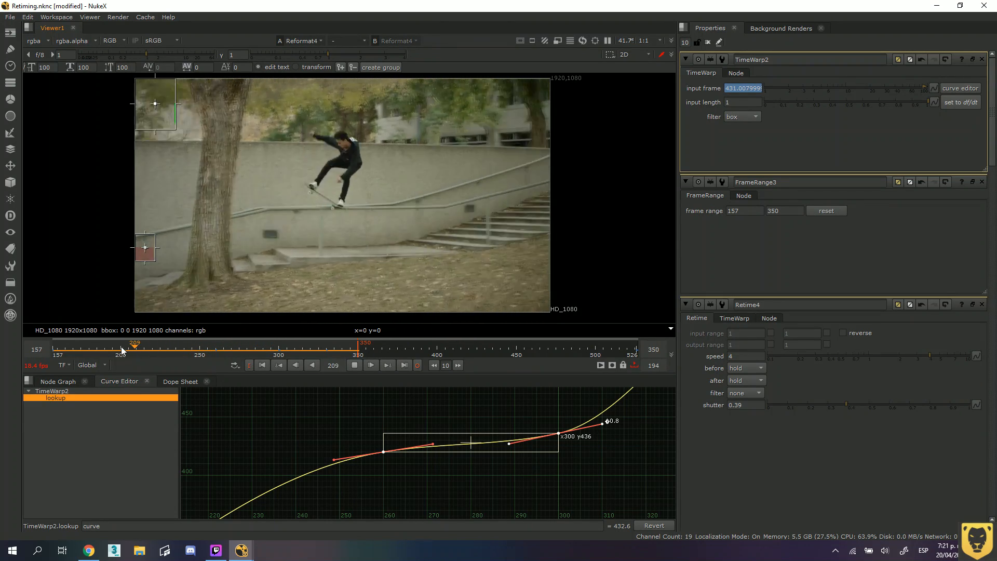
pyautogui.moveTo(123, 349); pyautogui.dragTo(59, 355)
pyautogui.click(354, 366)
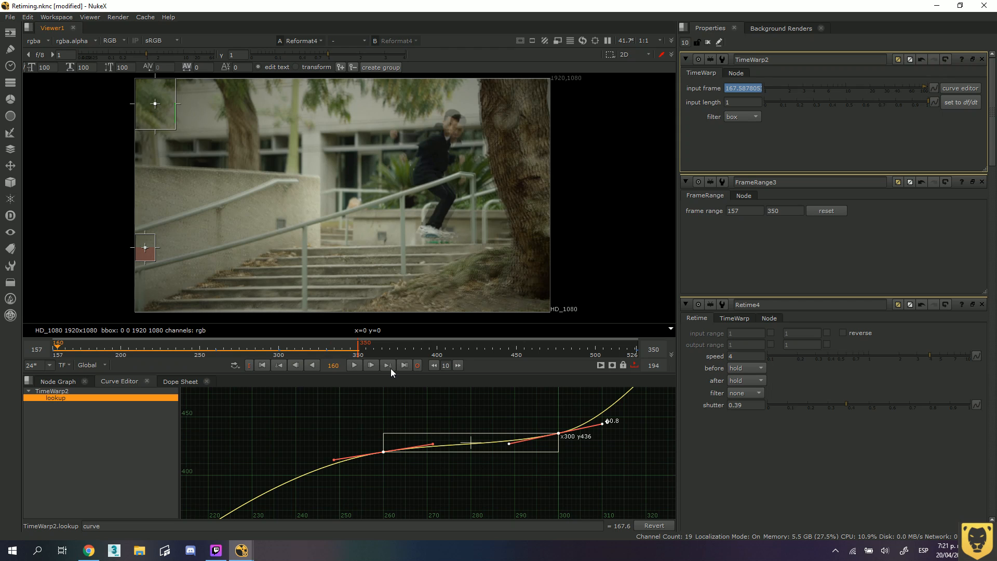
pyautogui.click(371, 365)
pyautogui.click(370, 365)
pyautogui.click(371, 366)
pyautogui.click(371, 366)
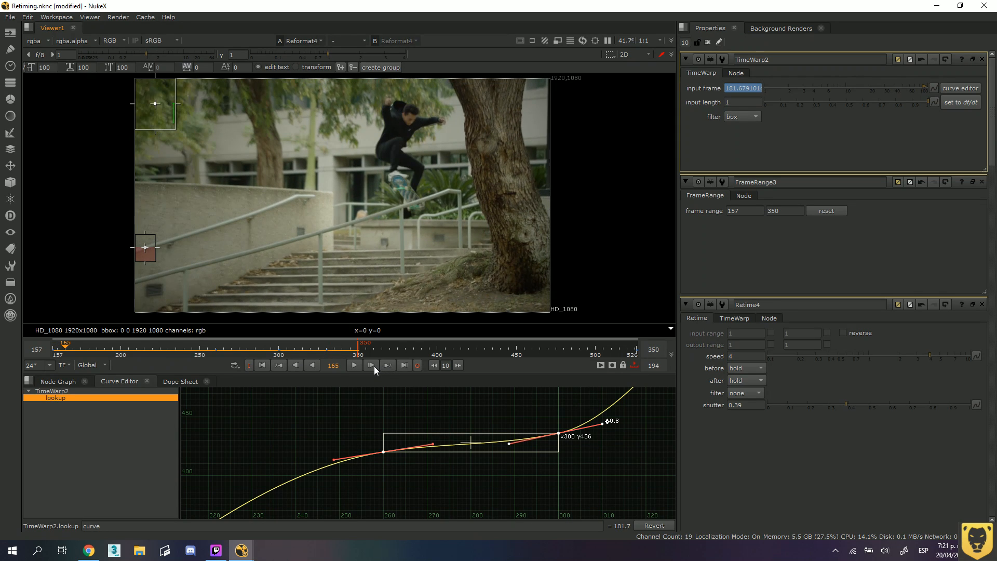
pyautogui.click(371, 365)
pyautogui.click(374, 367)
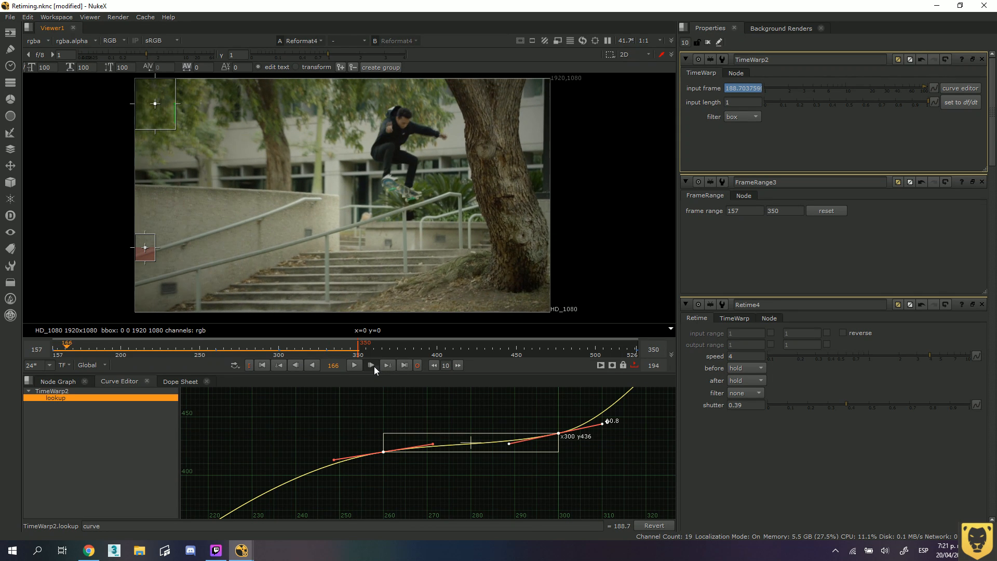
pyautogui.click(374, 366)
pyautogui.click(374, 366)
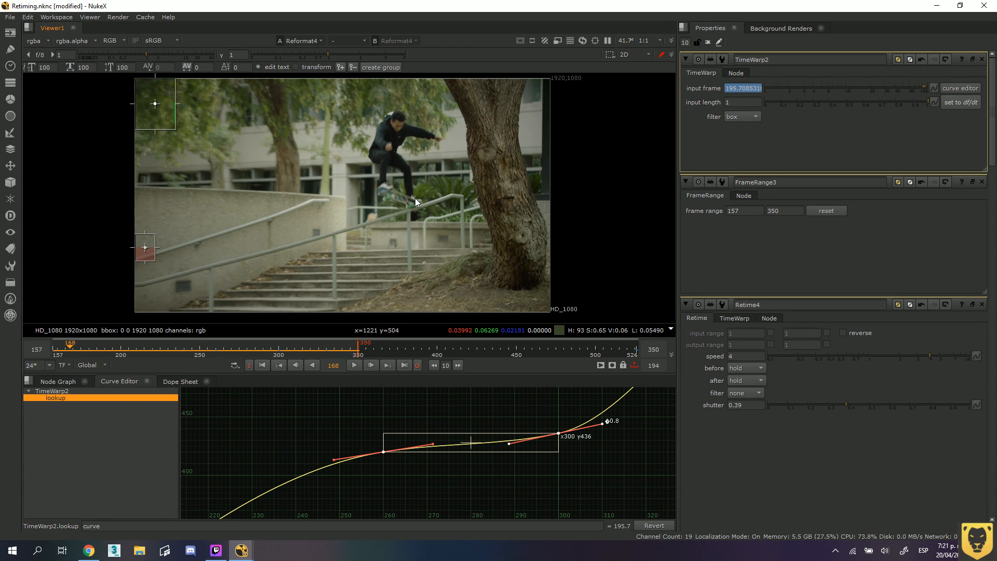
# Examine where the skateboard meets the rail at frame 168 and set the TimeWarp's input frame there to 195.
pyautogui.scroll(4, 415, 205)
pyautogui.scroll(2, 414, 205)
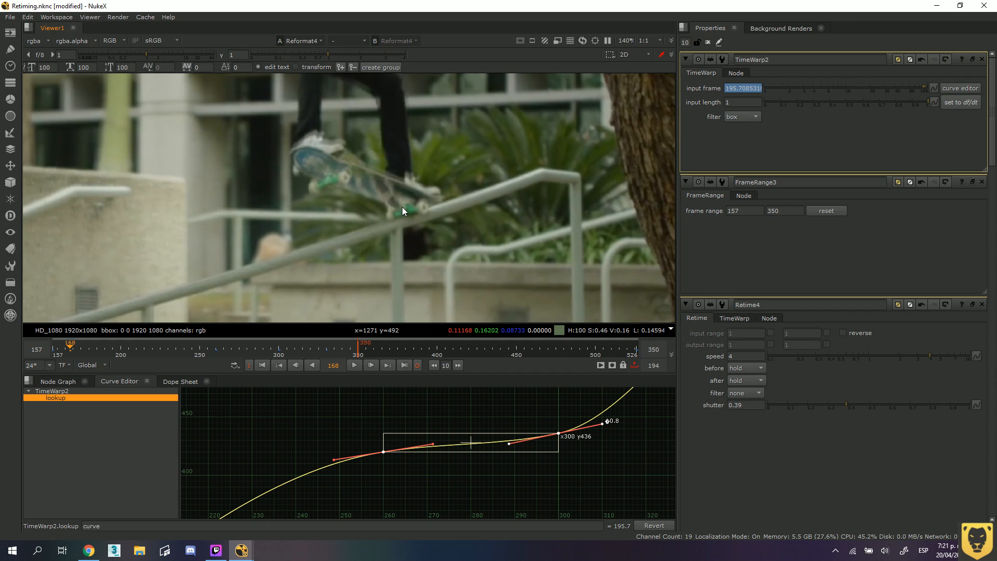
pyautogui.scroll(-2, 397, 207)
pyautogui.scroll(-4, 397, 207)
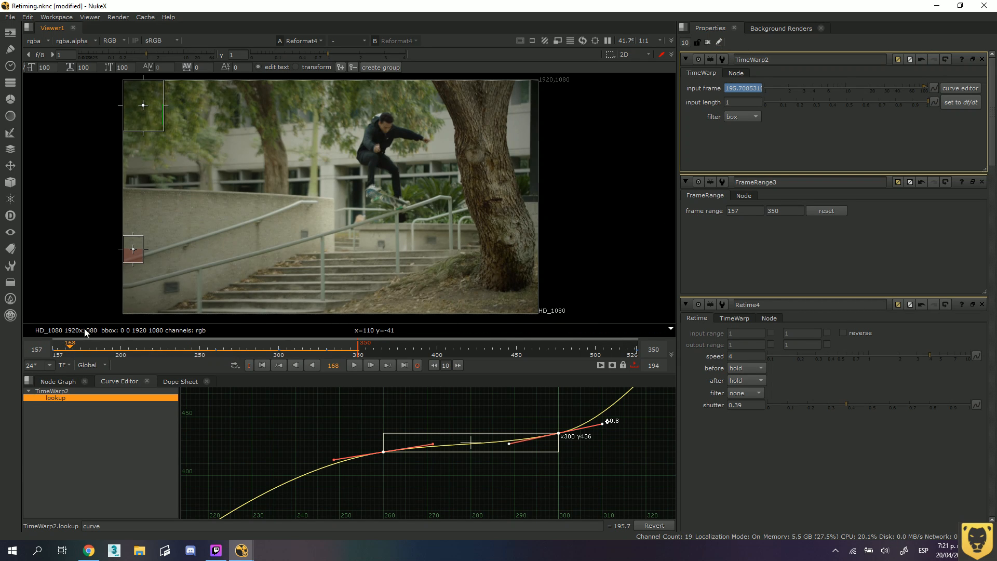
pyautogui.moveTo(70, 351)
pyautogui.mouseDown()
pyautogui.moveTo(59, 350)
pyautogui.moveTo(72, 350)
pyautogui.mouseUp()
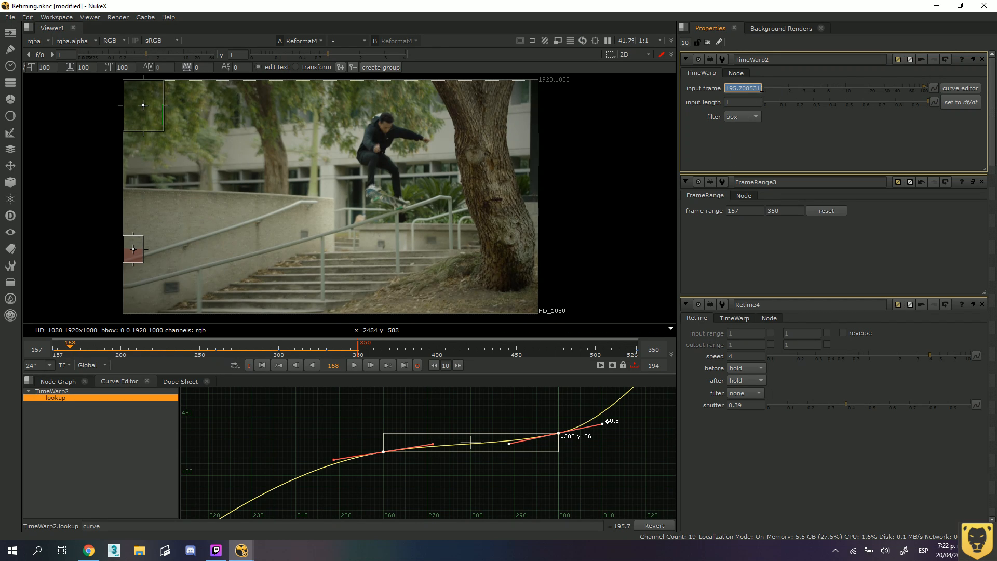
pyautogui.moveTo(762, 88); pyautogui.dragTo(680, 90)
pyautogui.write('1905')
pyautogui.press('Return')
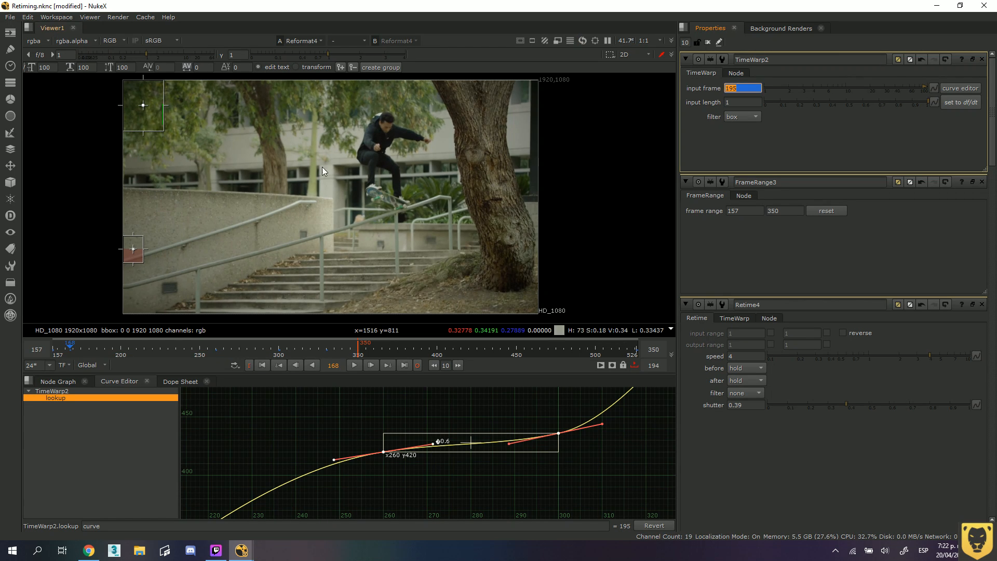
# At frame 199, set the TimeWarp's input frame to 195 to hold the rail contact.
pyautogui.moveTo(70, 348); pyautogui.dragTo(120, 353)
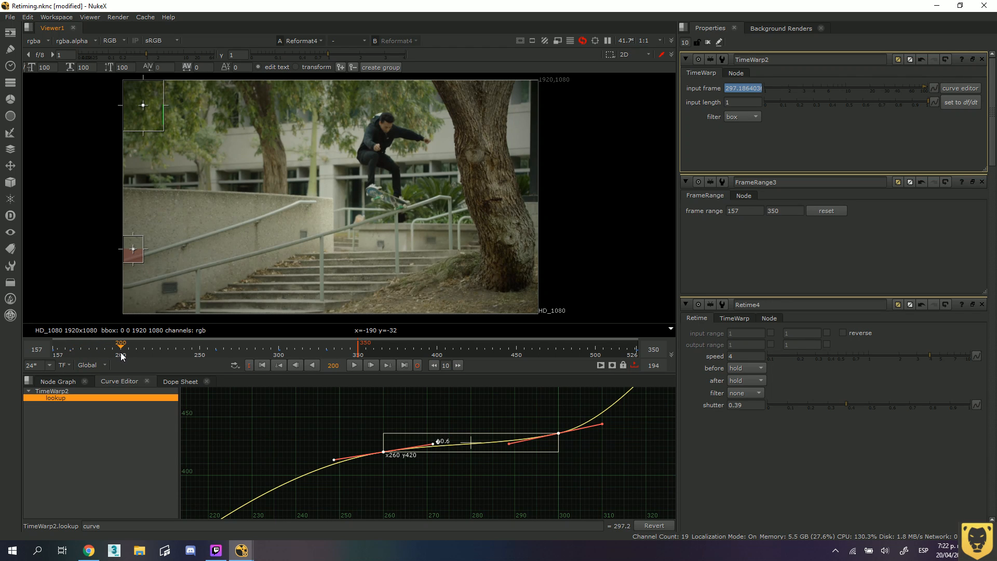
pyautogui.moveTo(752, 87); pyautogui.dragTo(711, 91)
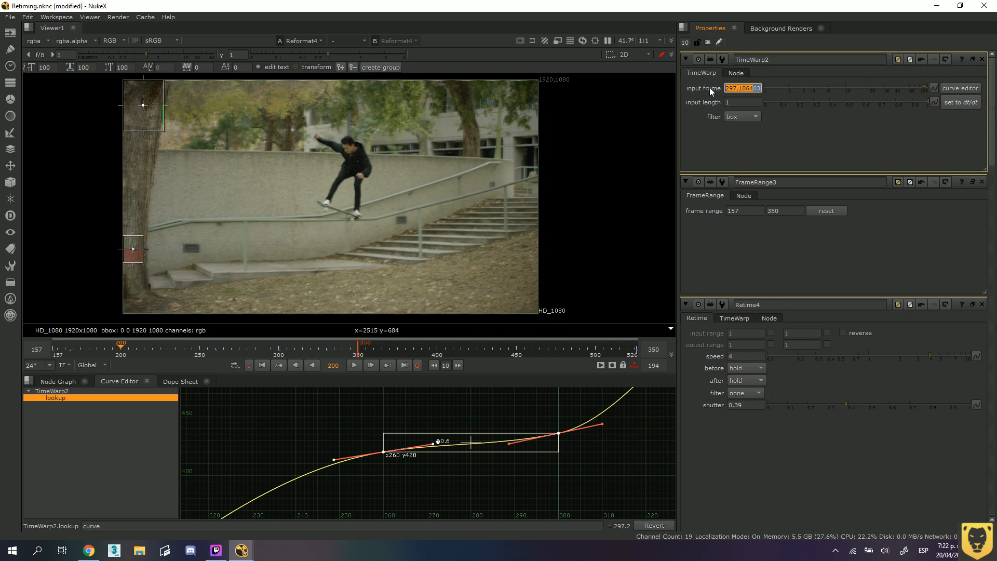
pyautogui.press('BackSpace')
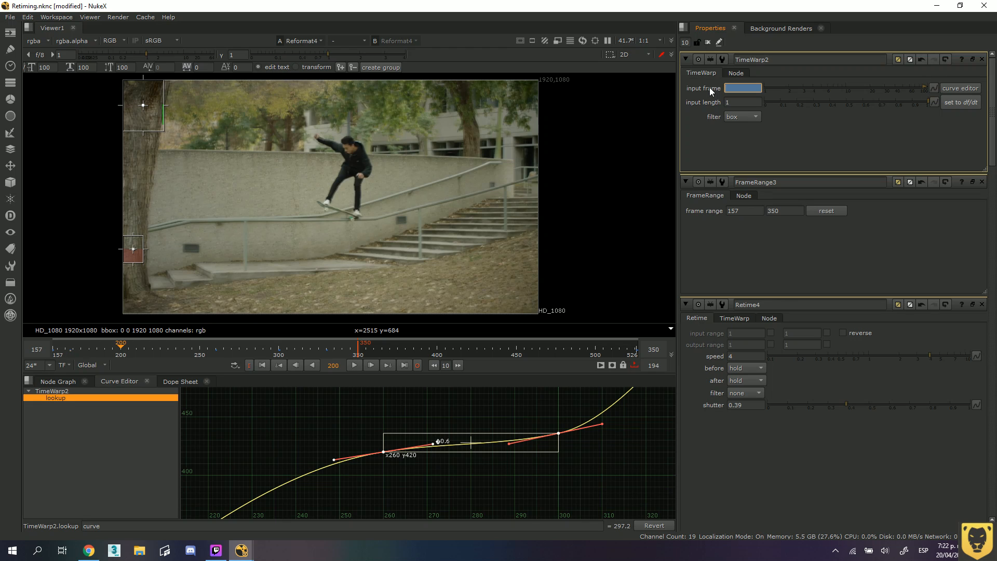
pyautogui.write('196')
pyautogui.press('Return')
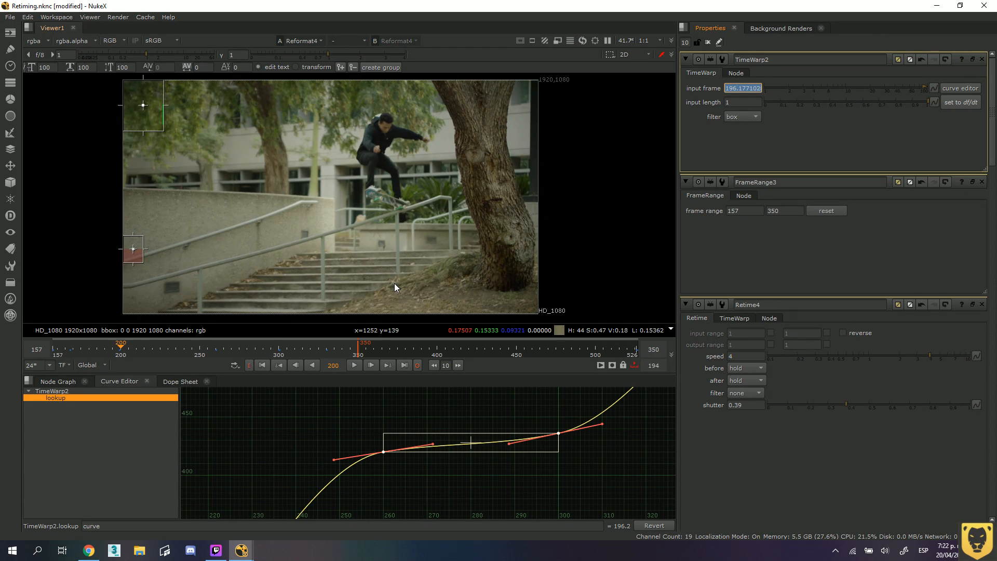
# Play the retimed sequence from its start and examine the lookup curve around the keys at frames 168 and 199.
pyautogui.moveTo(123, 353); pyautogui.dragTo(53, 353)
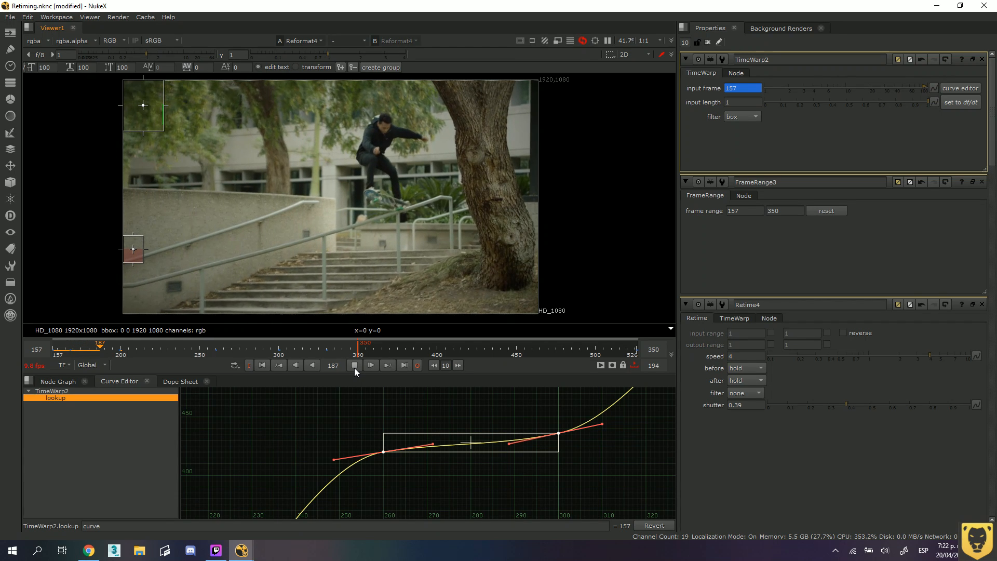
pyautogui.scroll(-1, 348, 426)
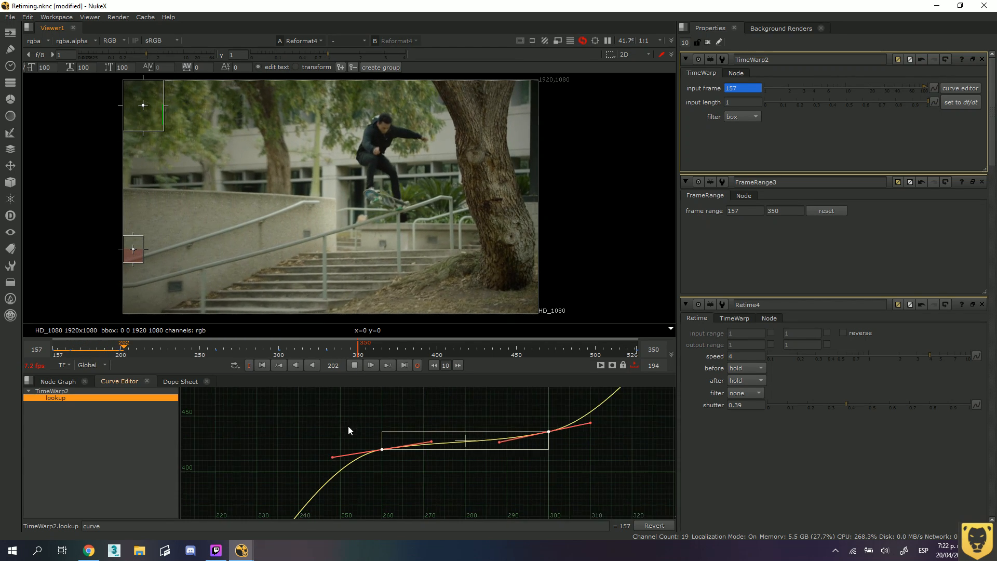
pyautogui.scroll(-2, 348, 427)
pyautogui.moveTo(323, 471); pyautogui.dragTo(438, 373, button='middle')
pyautogui.scroll(-1, 383, 440)
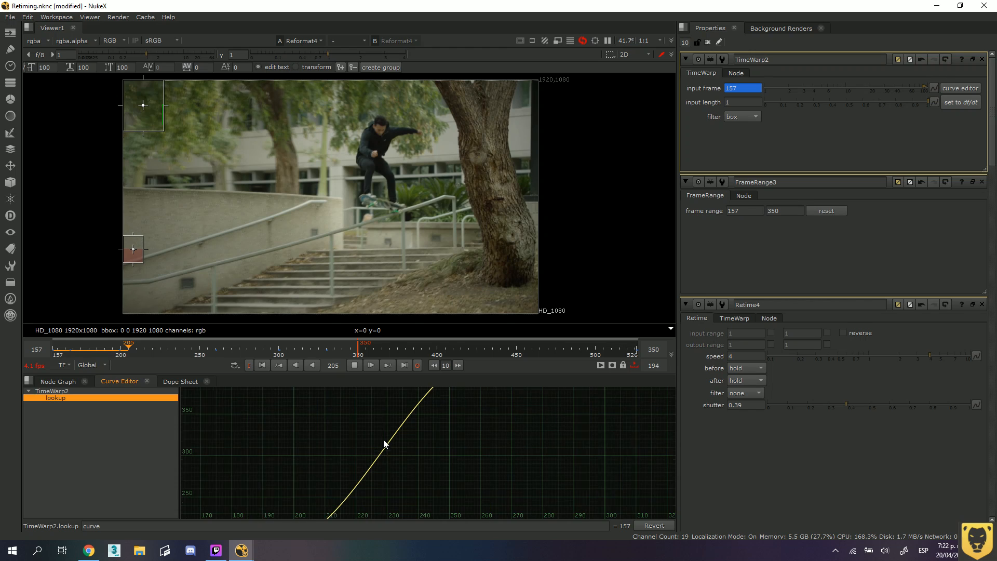
pyautogui.scroll(-2, 383, 441)
pyautogui.scroll(-1, 362, 476)
pyautogui.moveTo(341, 452); pyautogui.dragTo(399, 384, button='middle')
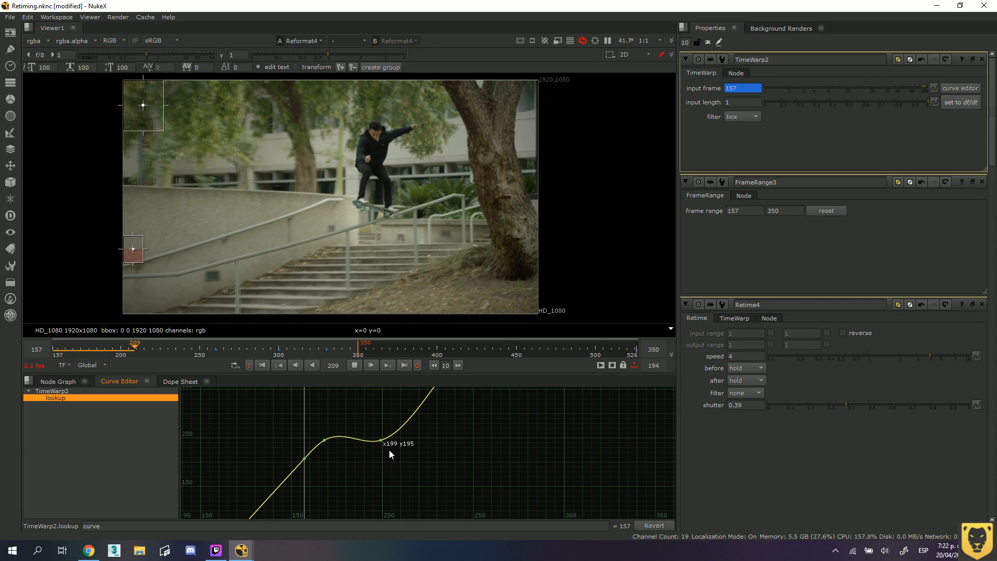
# Change the interpolation of the lookup keys at frames 168 and 199 to Linear and replay from frame 157.
pyautogui.moveTo(389, 454); pyautogui.dragTo(319, 422)
pyautogui.rightClick(324, 442)
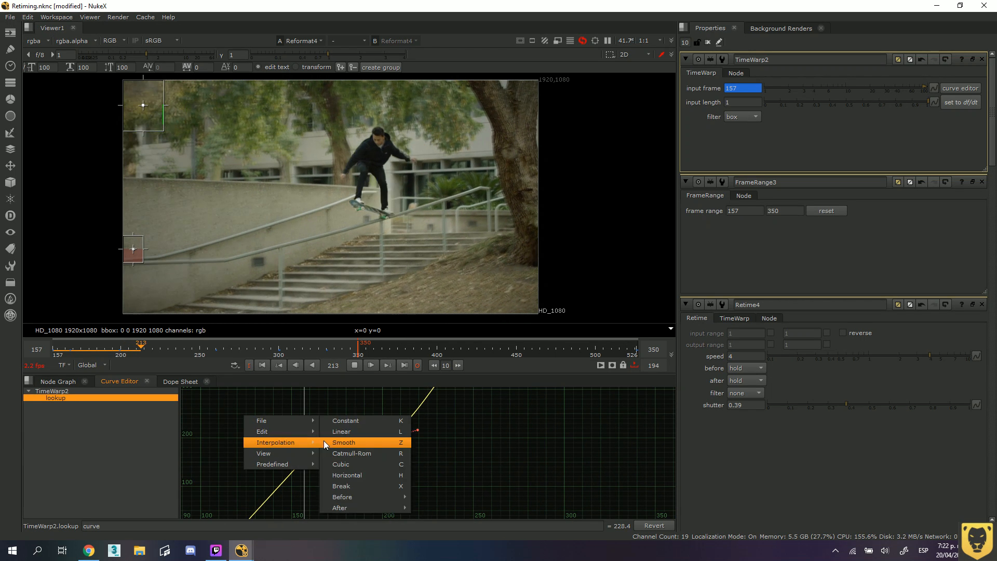
pyautogui.click(324, 442)
pyautogui.rightClick(324, 442)
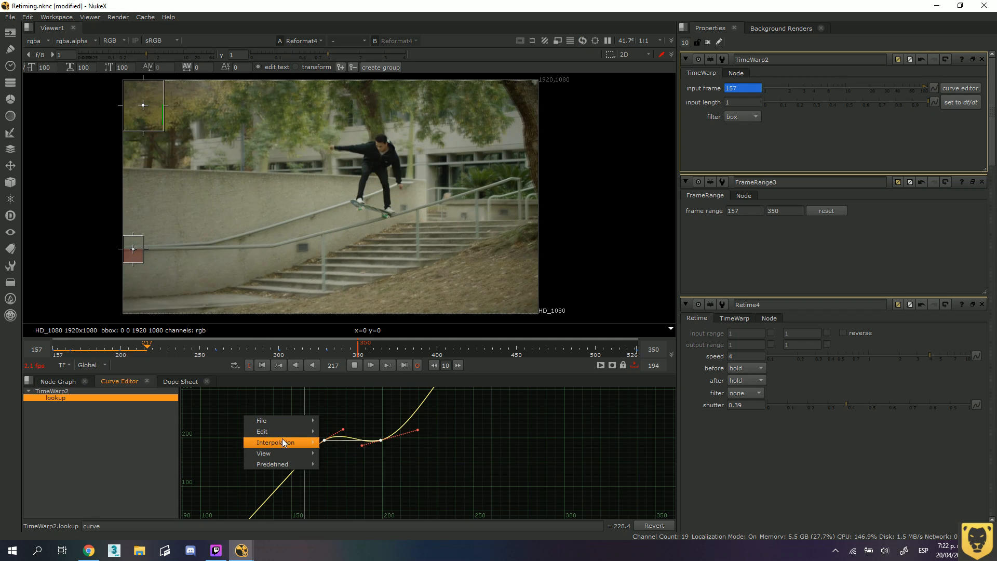
pyautogui.moveTo(309, 444)
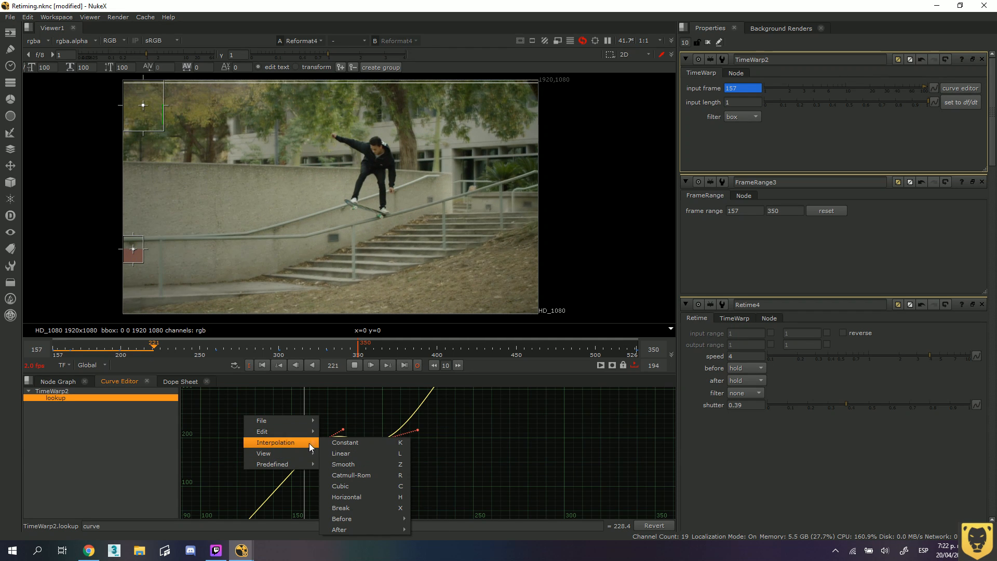
pyautogui.click(354, 454)
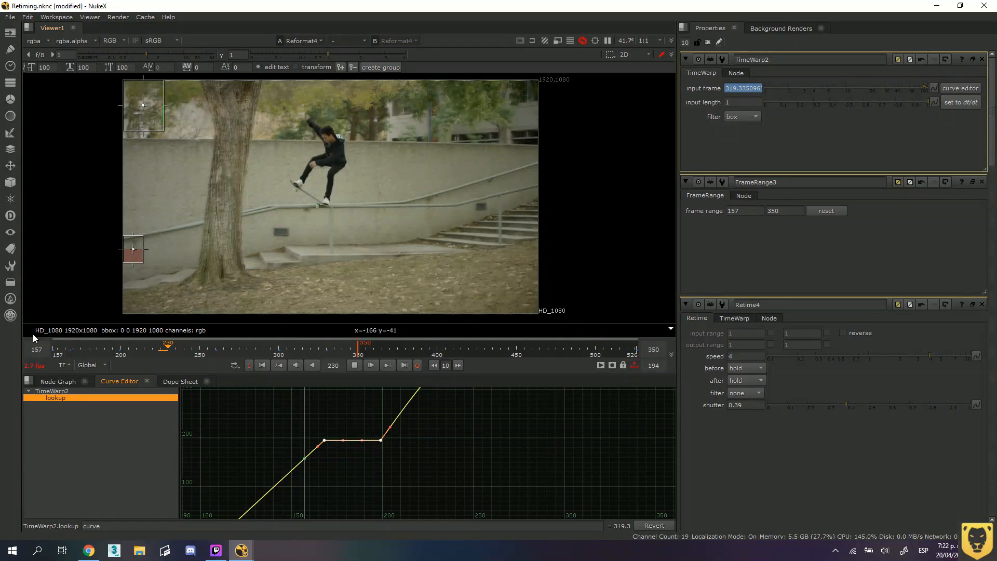
pyautogui.click(54, 349)
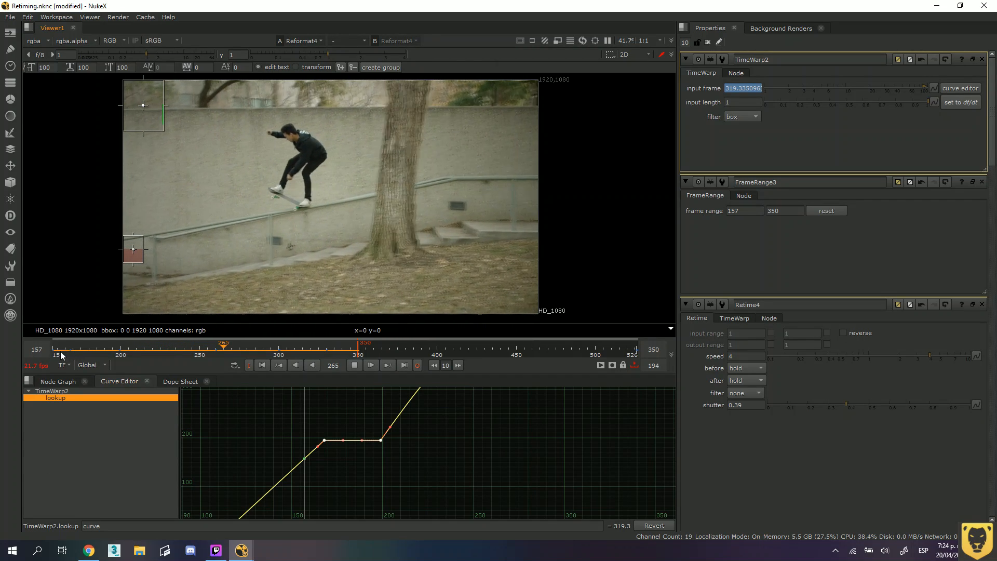
# Delete the TimeWarp2 node between Read3 and FrameRange3, keep Read3 in the node graph, and stop the playback.
pyautogui.click(57, 382)
pyautogui.scroll(-2, 320, 458)
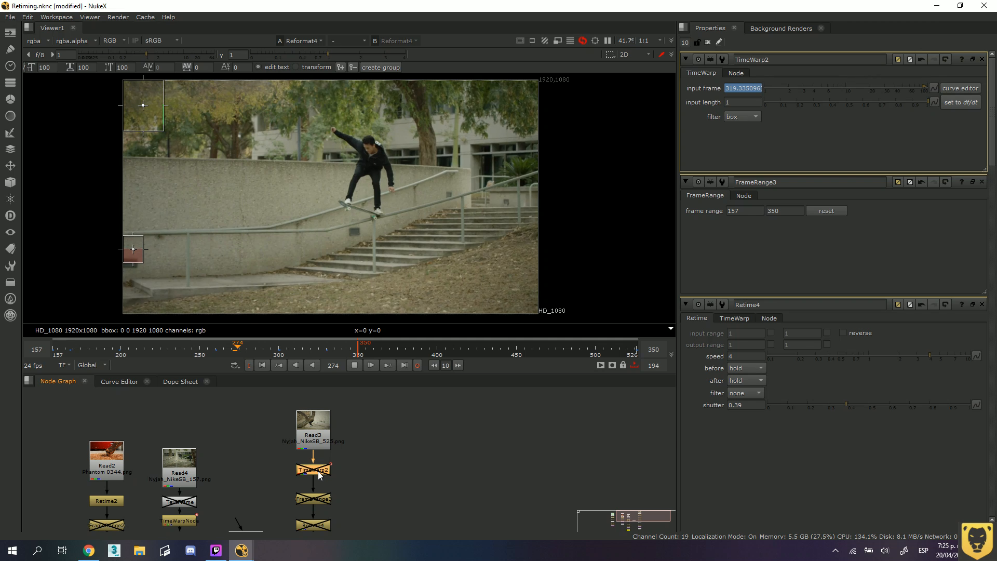
pyautogui.press('Delete')
pyautogui.press('Delete')
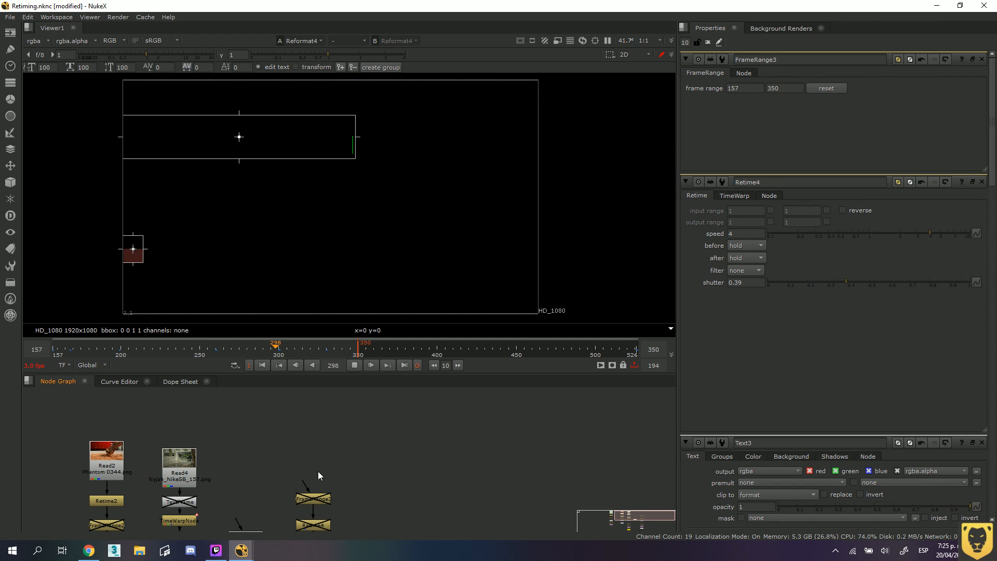
pyautogui.hotkey('ctrl', 'z')
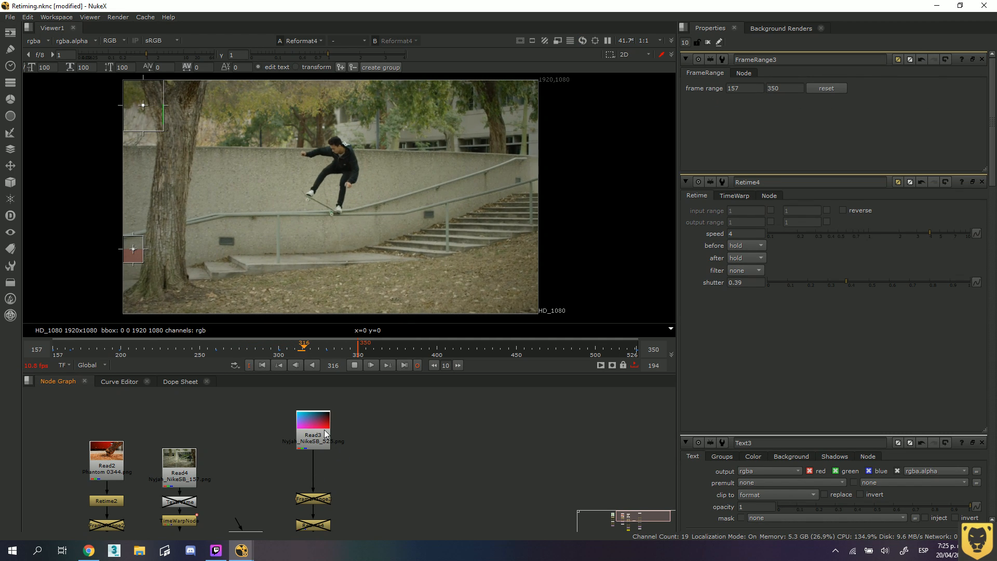
pyautogui.click(354, 365)
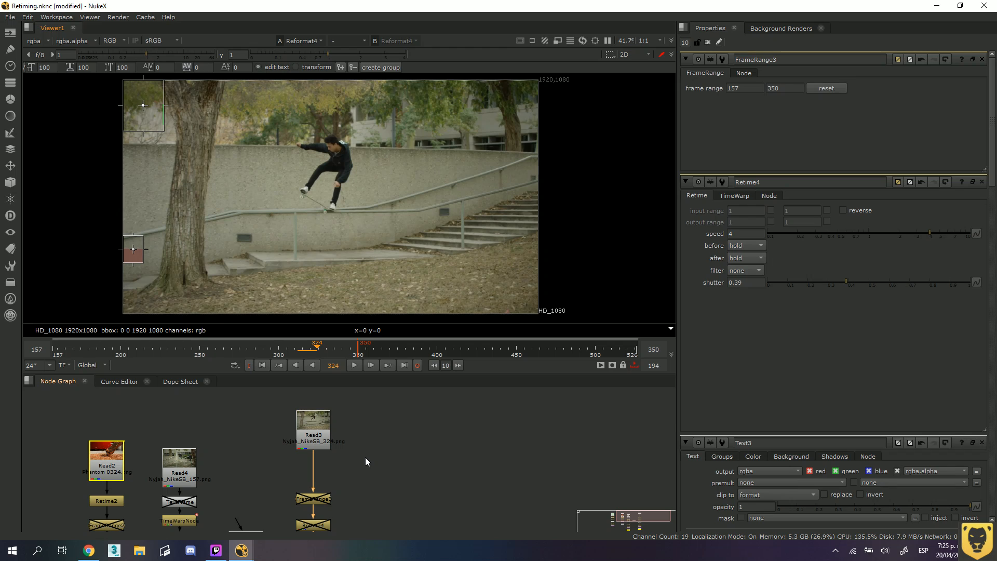
# Open the Read3 settings, unlock the viewer's 157–350 playback range, and scrub through the original clip.
pyautogui.doubleClick(313, 440)
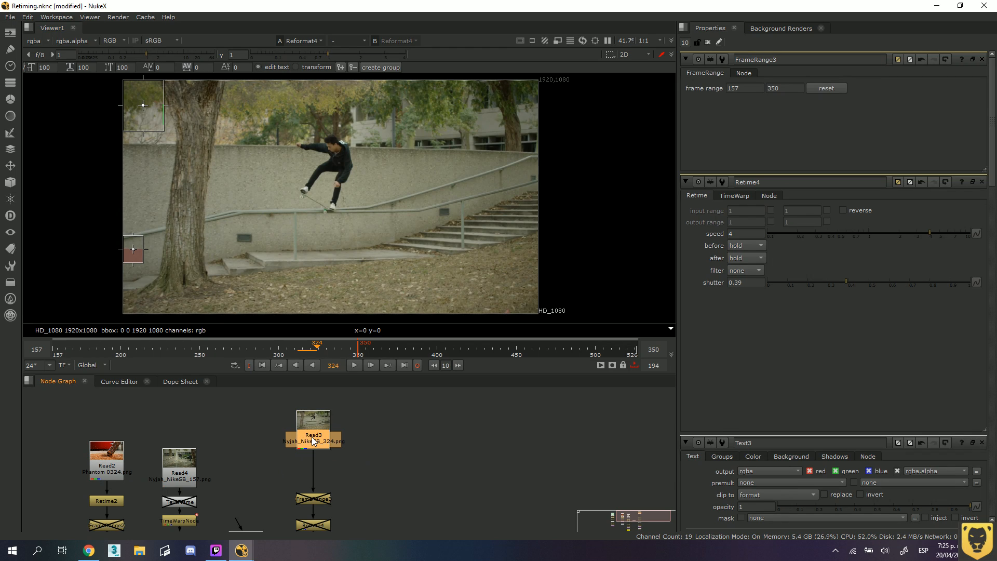
pyautogui.click(417, 365)
pyautogui.click(417, 365)
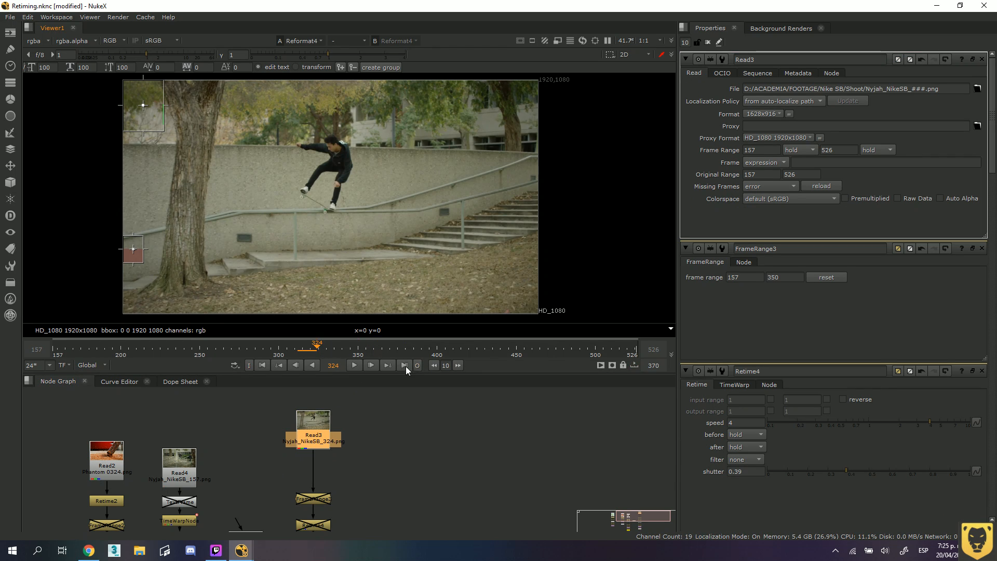
pyautogui.moveTo(317, 355); pyautogui.dragTo(602, 357)
pyautogui.moveTo(523, 355); pyautogui.dragTo(179, 357)
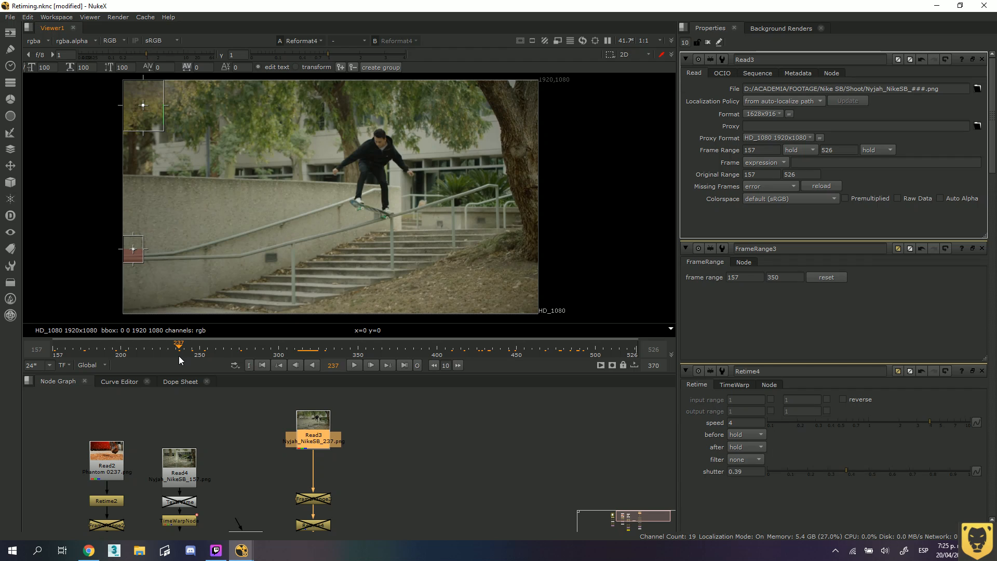
# Enable the FrameRange3 node, open its frame range settings, and disable it again.
pyautogui.click(300, 501)
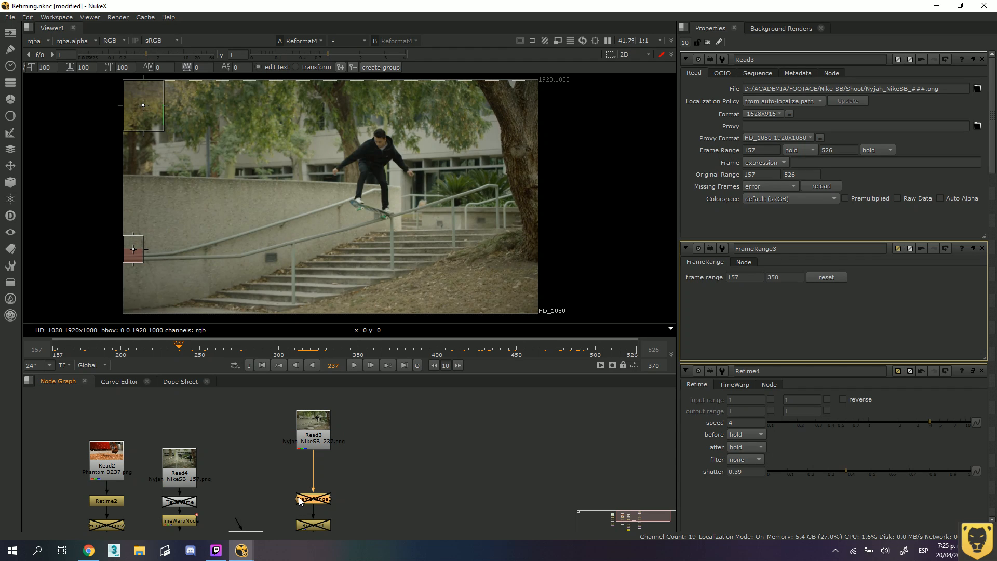
pyautogui.moveTo(331, 515); pyautogui.dragTo(371, 479, button='middle')
pyautogui.scroll(1, 370, 479)
pyautogui.press('d')
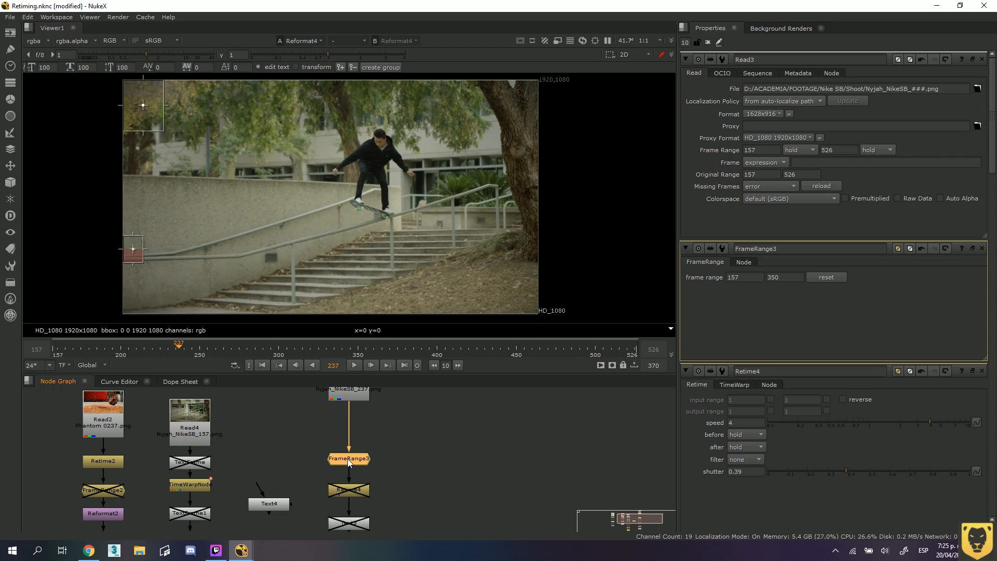
pyautogui.doubleClick(347, 459)
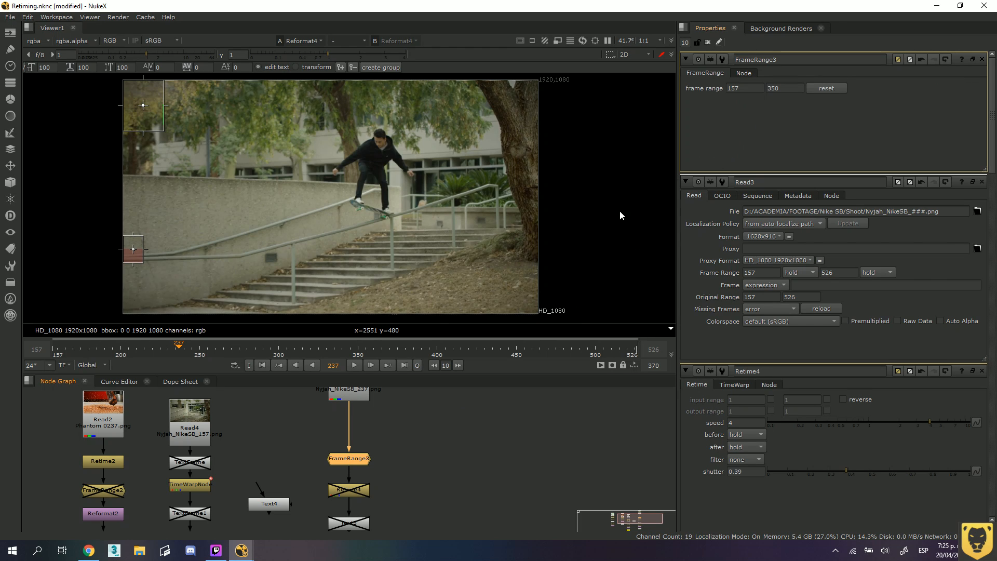
pyautogui.press('d')
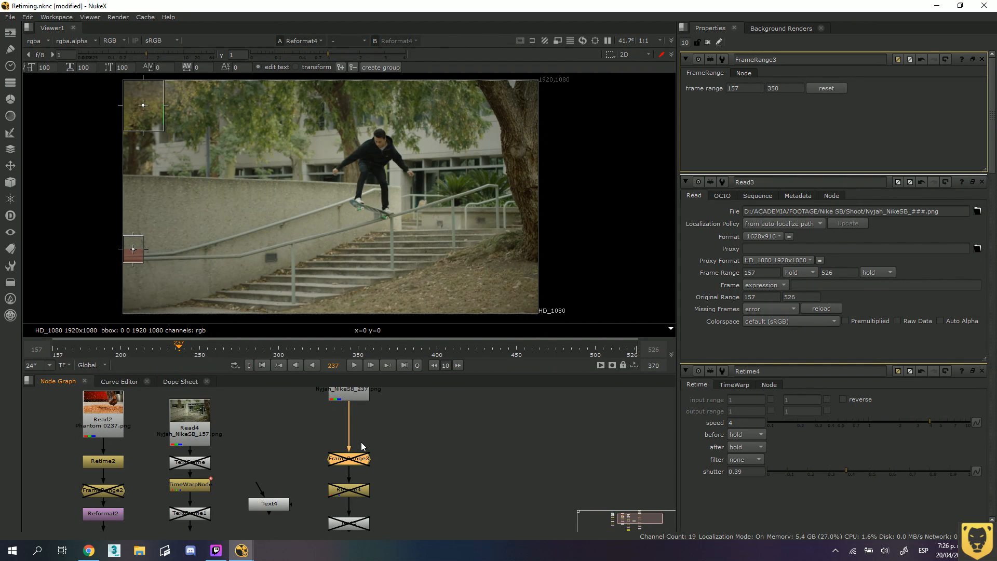
# Add an OFlow node under Read3 and place it beside the main node chain.
pyautogui.moveTo(368, 432); pyautogui.dragTo(399, 488, button='middle')
pyautogui.click(377, 408)
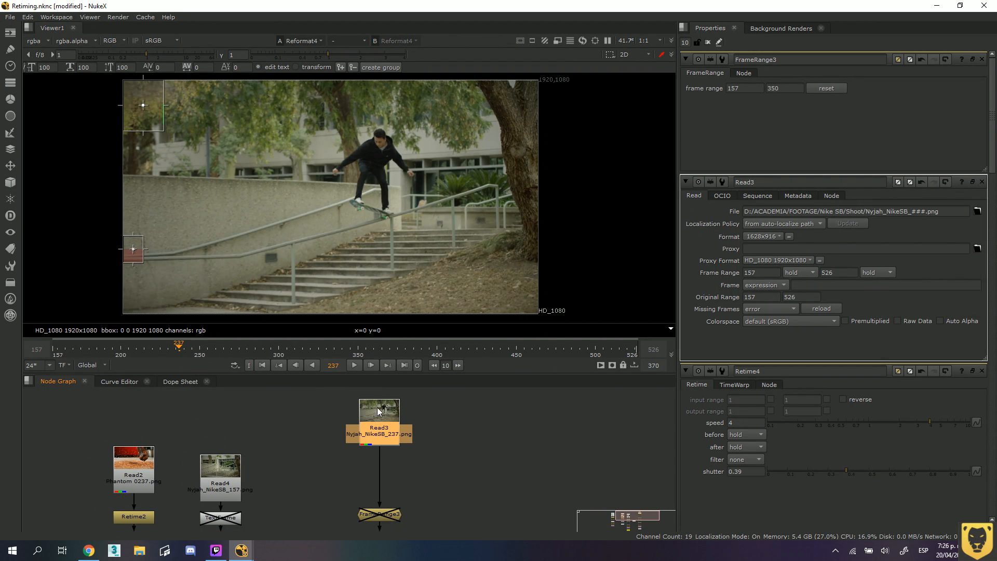
pyautogui.moveTo(378, 411); pyautogui.dragTo(378, 397)
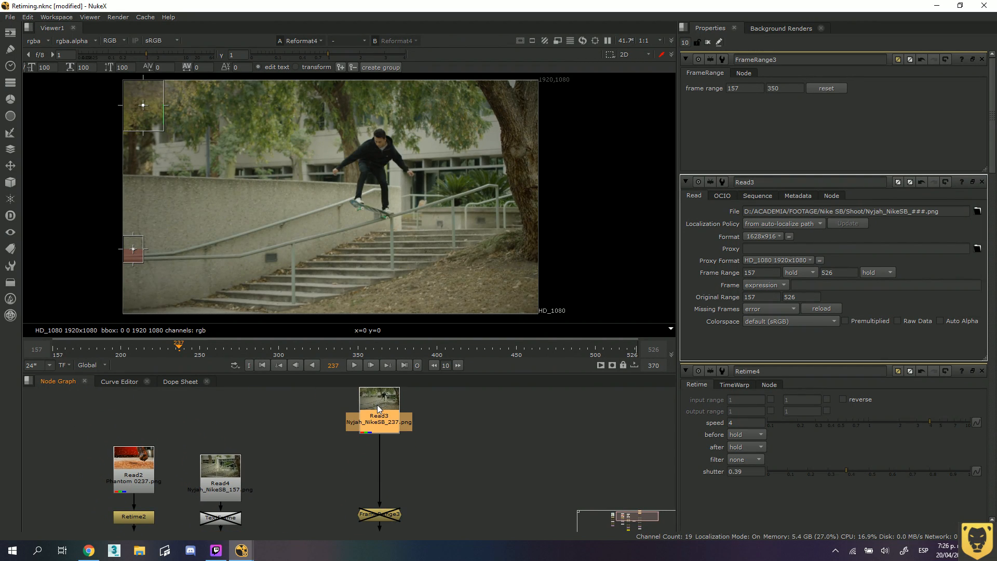
pyautogui.click(10, 118)
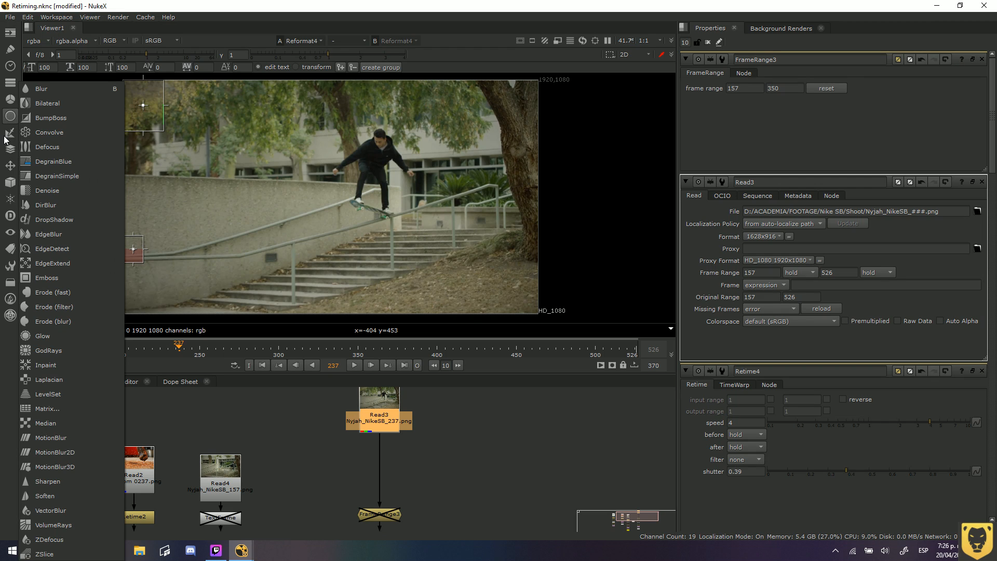
pyautogui.click(12, 108)
pyautogui.click(11, 102)
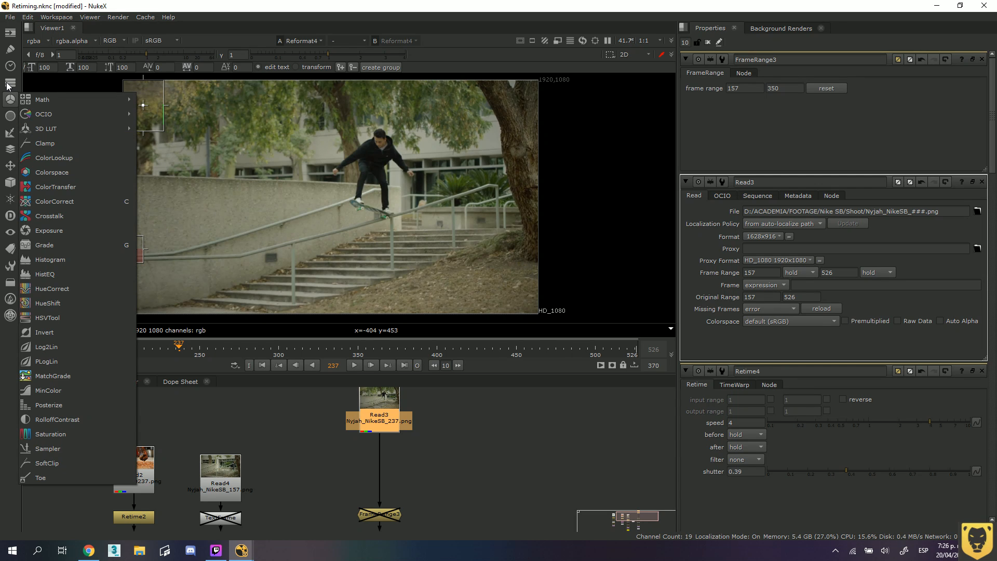
pyautogui.click(9, 84)
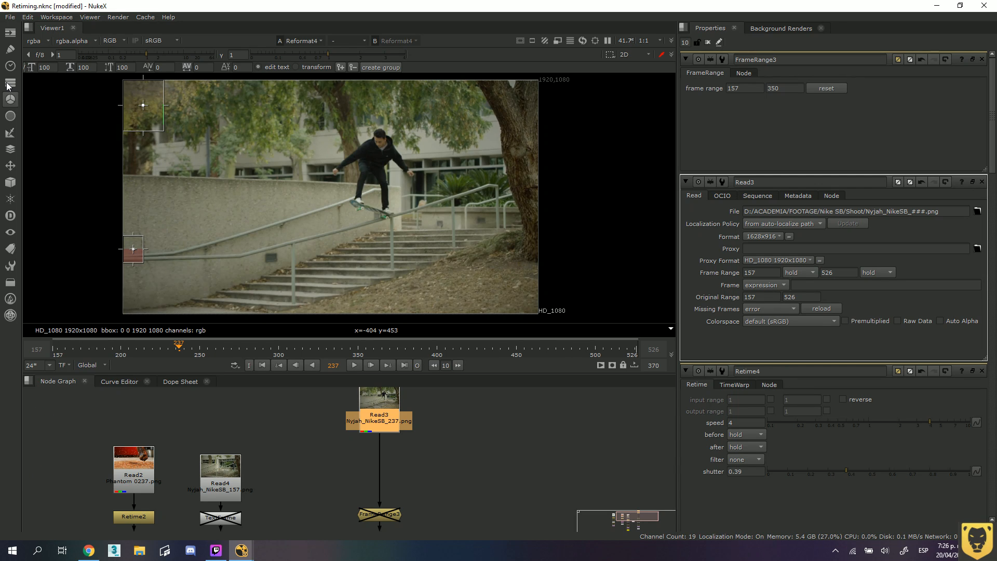
pyautogui.click(10, 82)
pyautogui.click(13, 67)
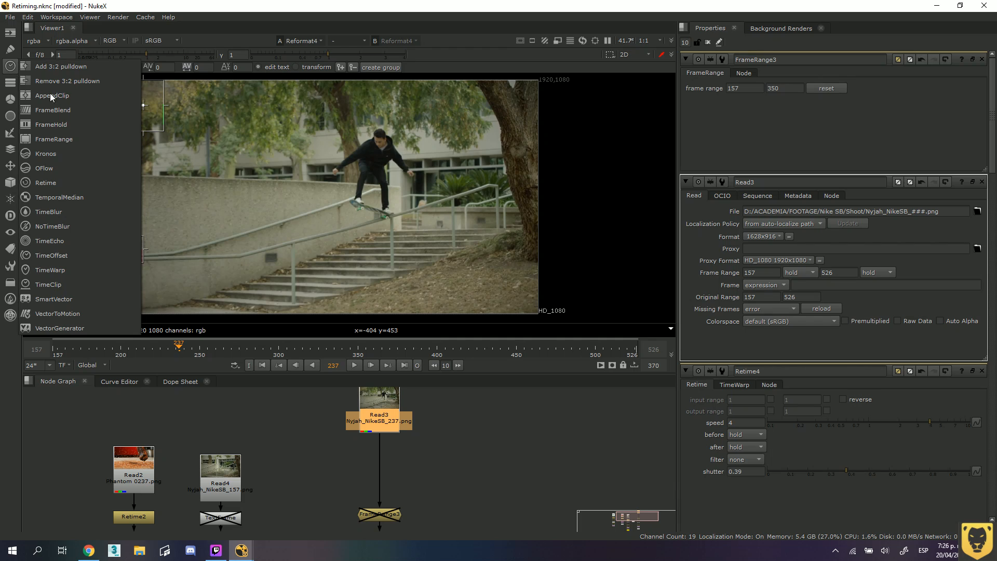
pyautogui.click(60, 167)
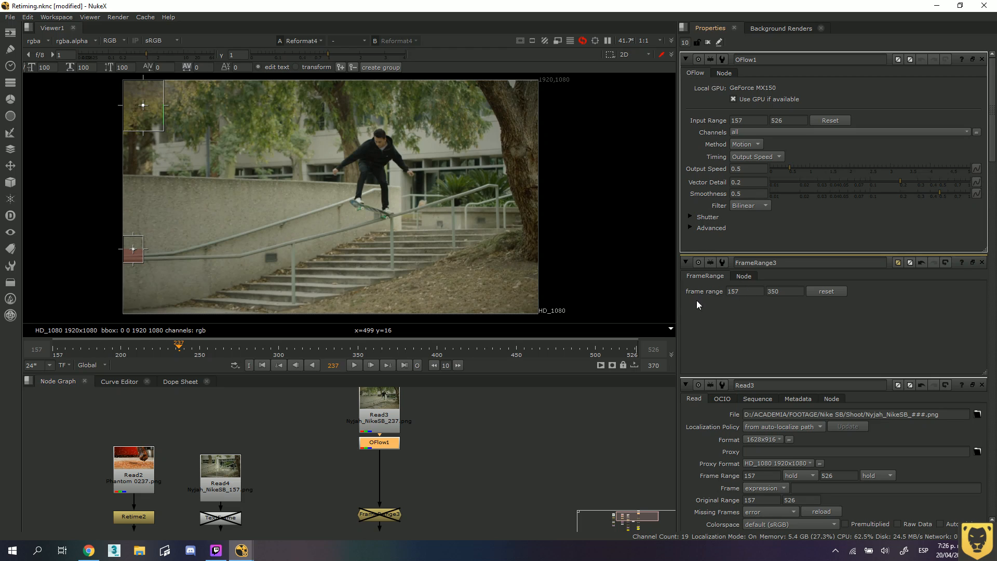
pyautogui.moveTo(391, 447); pyautogui.dragTo(351, 469)
# Add a Kronos node, place it beside OFlow, and disconnect its Source input from OFlow.
pyautogui.click(10, 86)
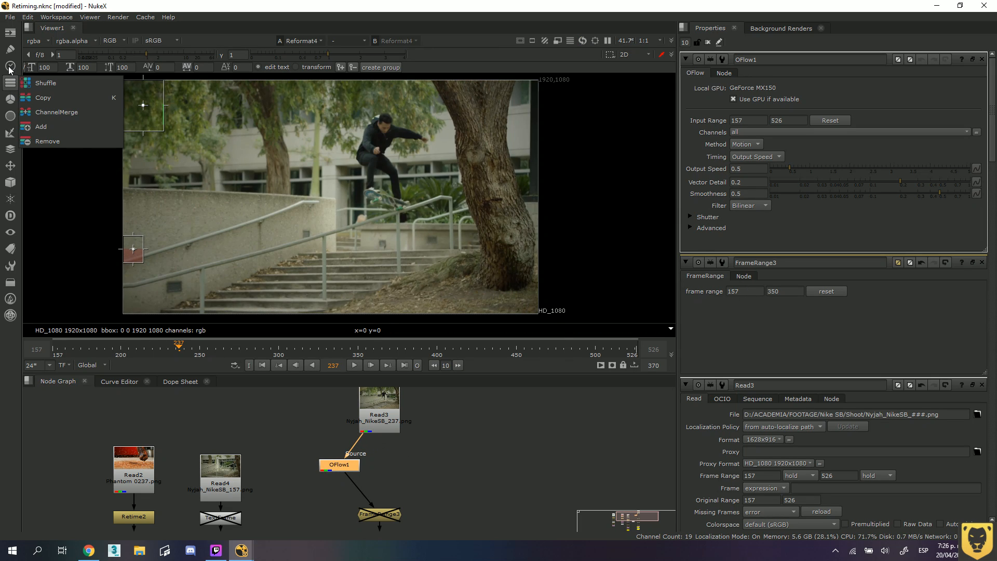
pyautogui.click(9, 69)
pyautogui.click(9, 69)
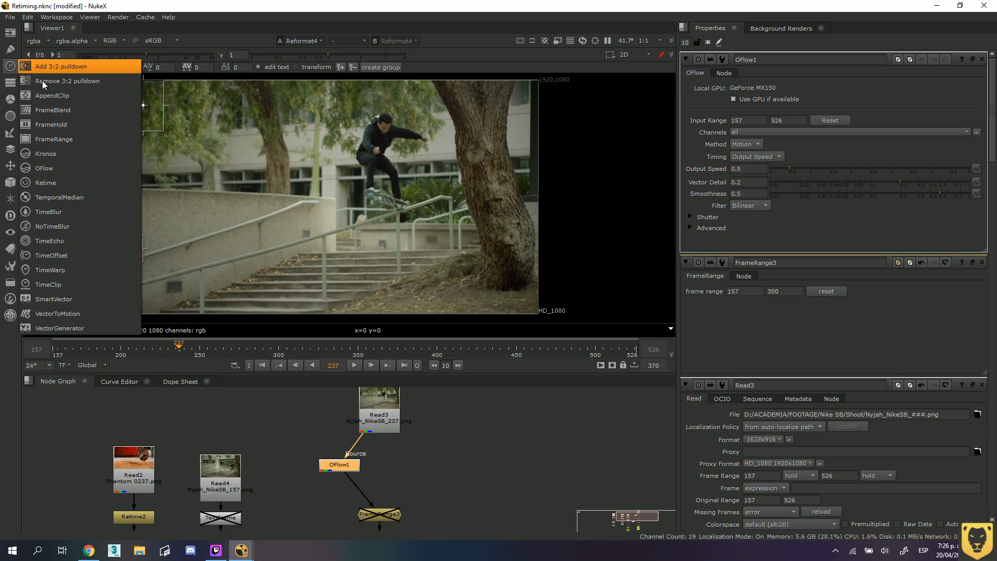
pyautogui.click(46, 154)
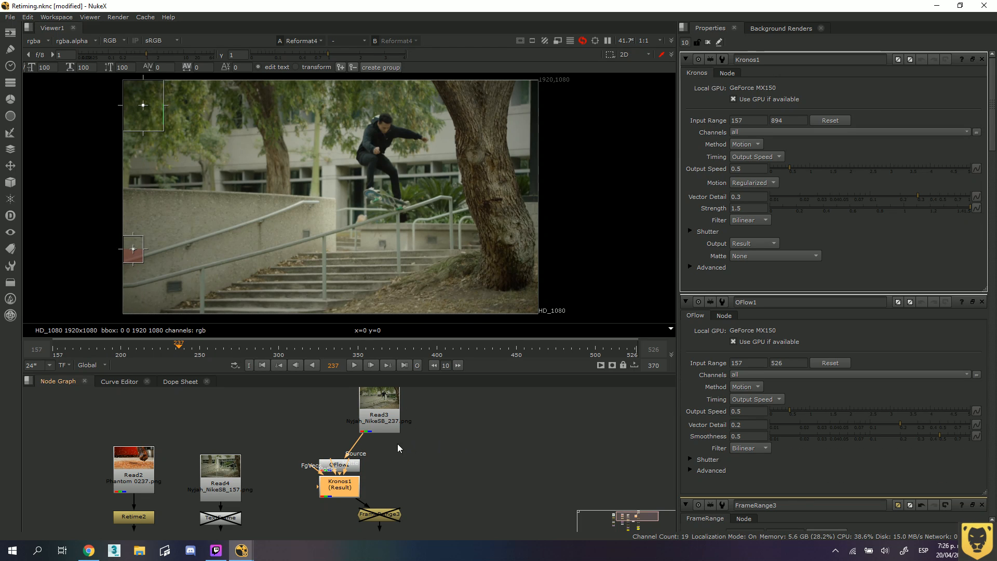
pyautogui.moveTo(351, 487); pyautogui.dragTo(430, 453)
pyautogui.click(352, 489)
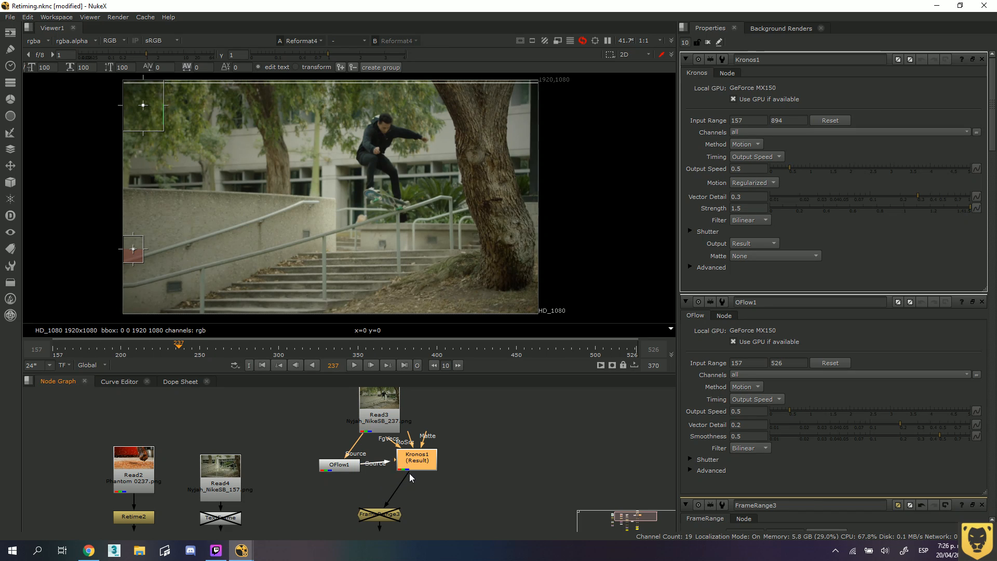
pyautogui.moveTo(372, 463); pyautogui.dragTo(378, 478)
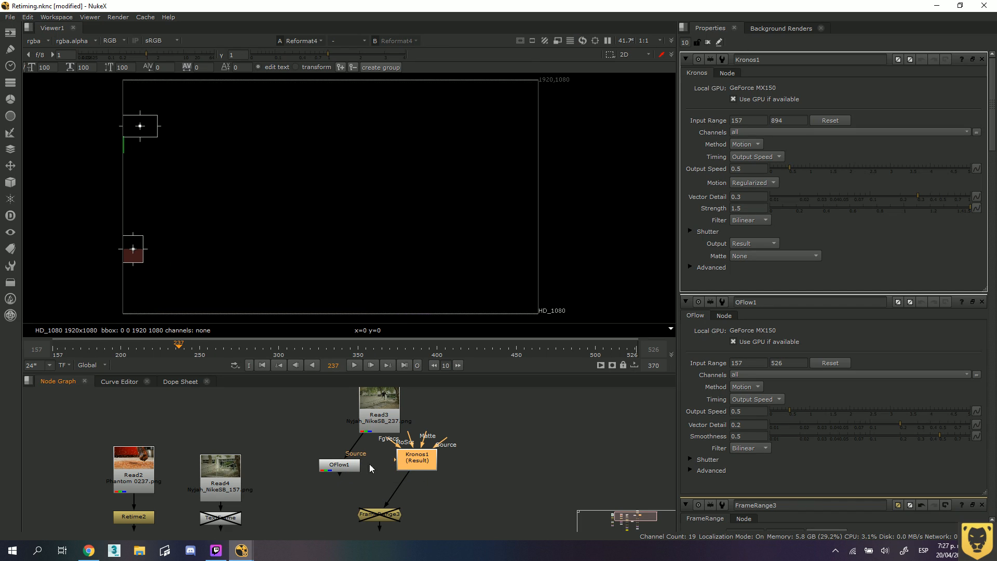
# Delete the disabled text node directly below Retime4.
pyautogui.moveTo(386, 503)
pyautogui.mouseDown(button='middle')
pyautogui.moveTo(374, 454)
pyautogui.moveTo(376, 490)
pyautogui.mouseUp(button='middle')
pyautogui.click(368, 511)
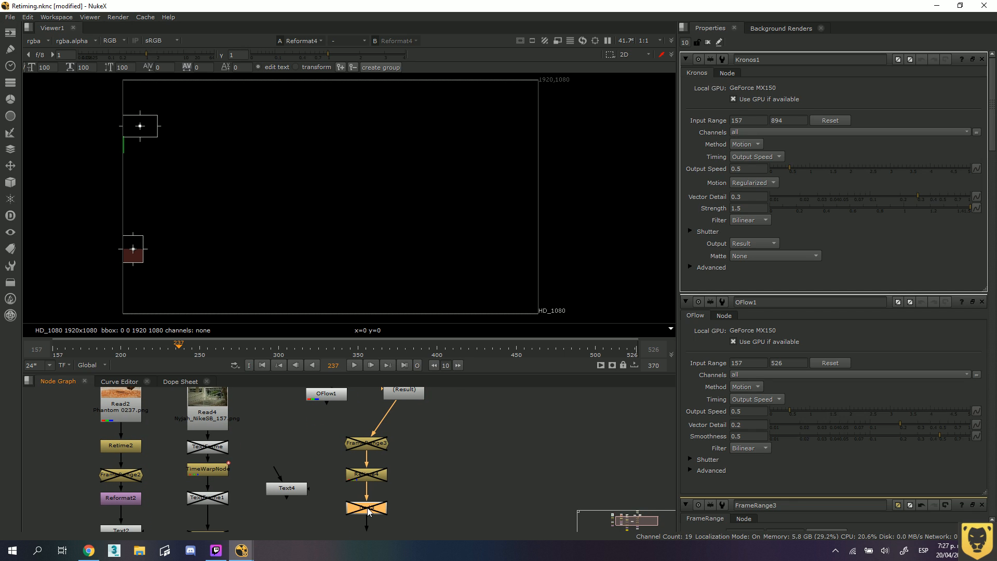
pyautogui.press('Delete')
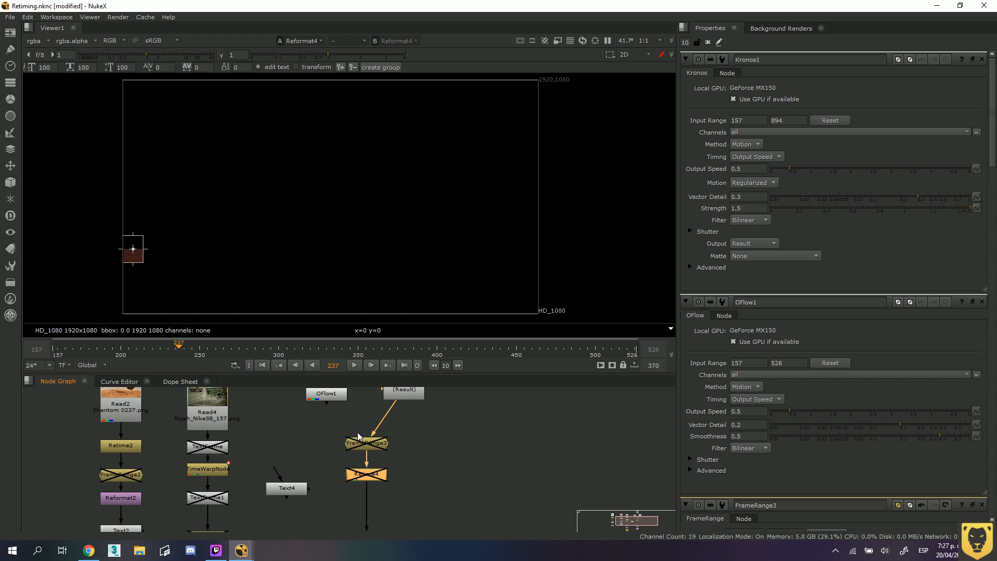
# Connect the Kronos Source input to Read3 and leave OFlow detached next to it.
pyautogui.moveTo(393, 433); pyautogui.dragTo(388, 508, button='middle')
pyautogui.moveTo(395, 473); pyautogui.dragTo(390, 488)
pyautogui.moveTo(330, 464); pyautogui.dragTo(396, 482)
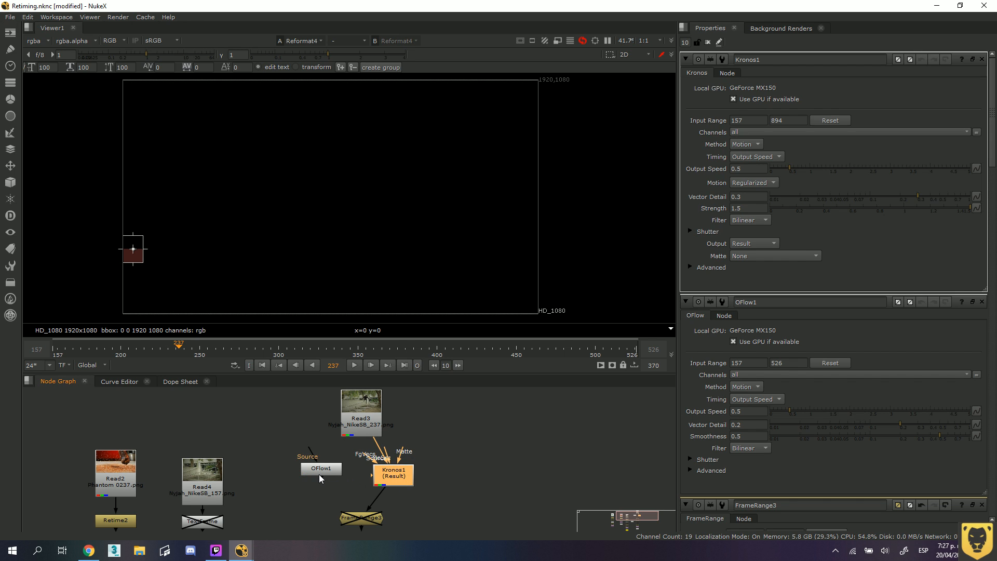
pyautogui.moveTo(307, 469); pyautogui.dragTo(316, 481)
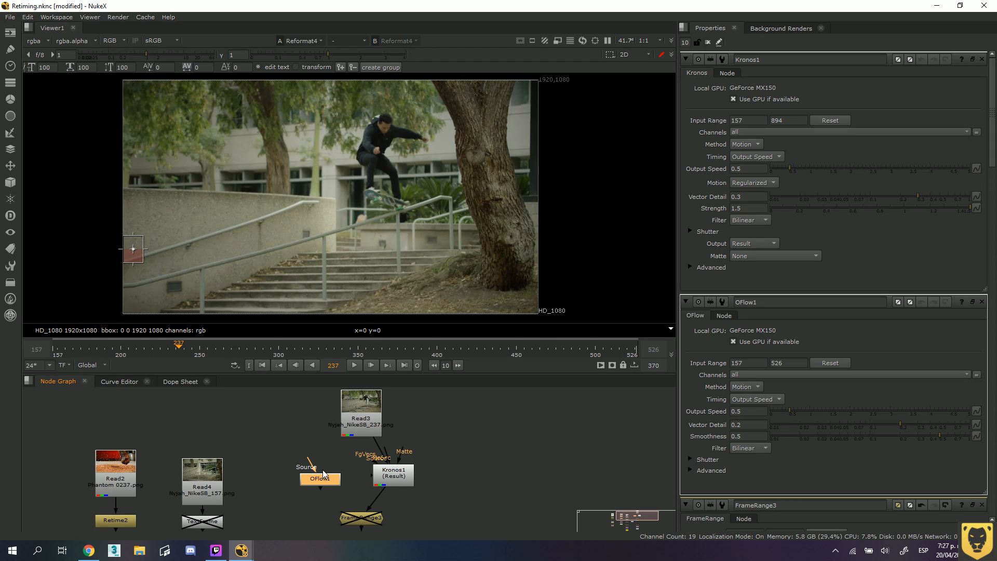
pyautogui.moveTo(324, 481); pyautogui.dragTo(324, 476)
pyautogui.moveTo(424, 472); pyautogui.dragTo(441, 459, button='middle')
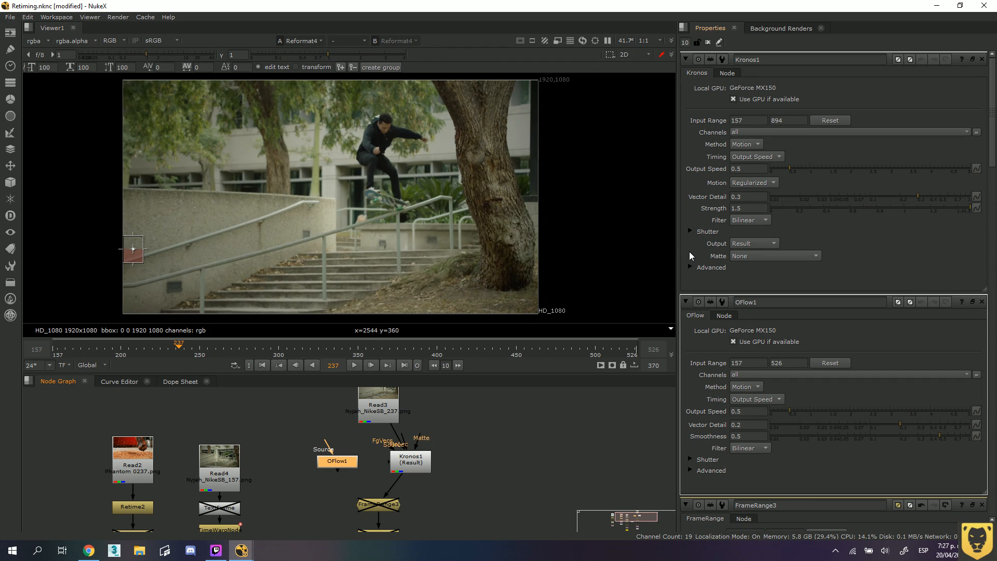
# Turn on Overlay Vectors in the Kronos advanced settings with a vector spacing of 5, and play the clip.
pyautogui.click(691, 268)
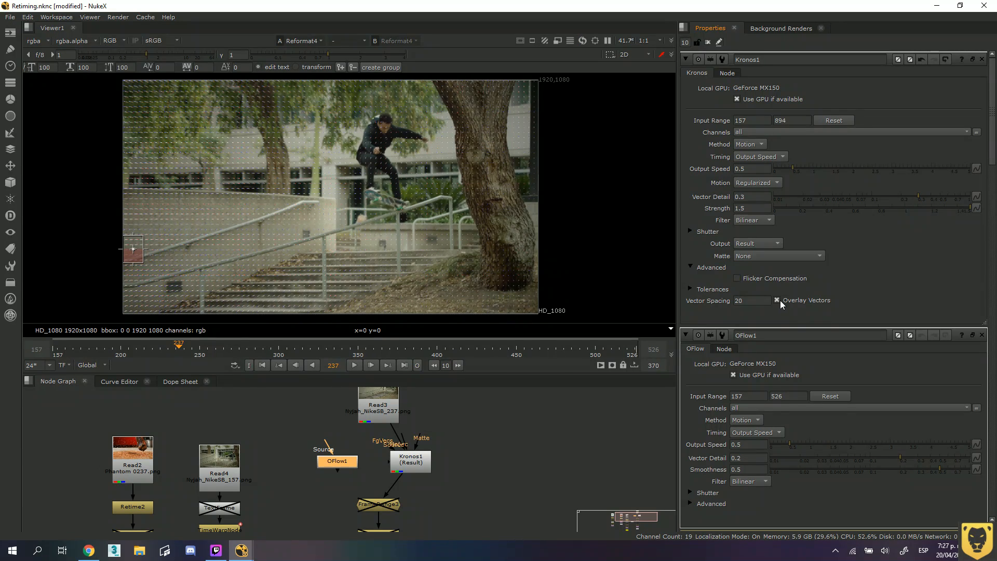
pyautogui.moveTo(746, 301); pyautogui.dragTo(706, 302)
pyautogui.write('5')
pyautogui.click(356, 366)
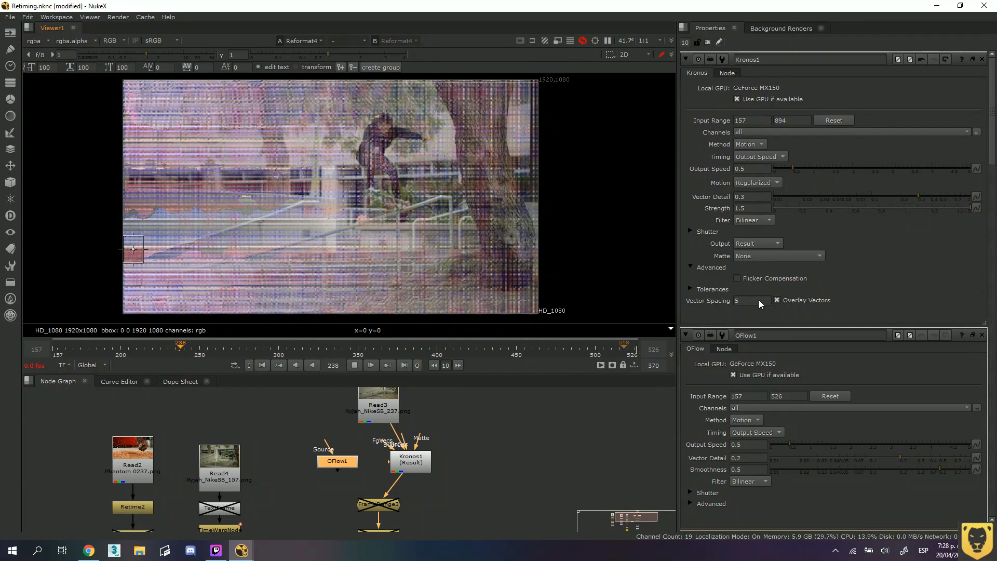
# Set the Kronos vector spacing to 10, increase it to 20, and stop the playback.
pyautogui.moveTo(754, 302); pyautogui.dragTo(710, 302)
pyautogui.write('10')
pyautogui.press('Return')
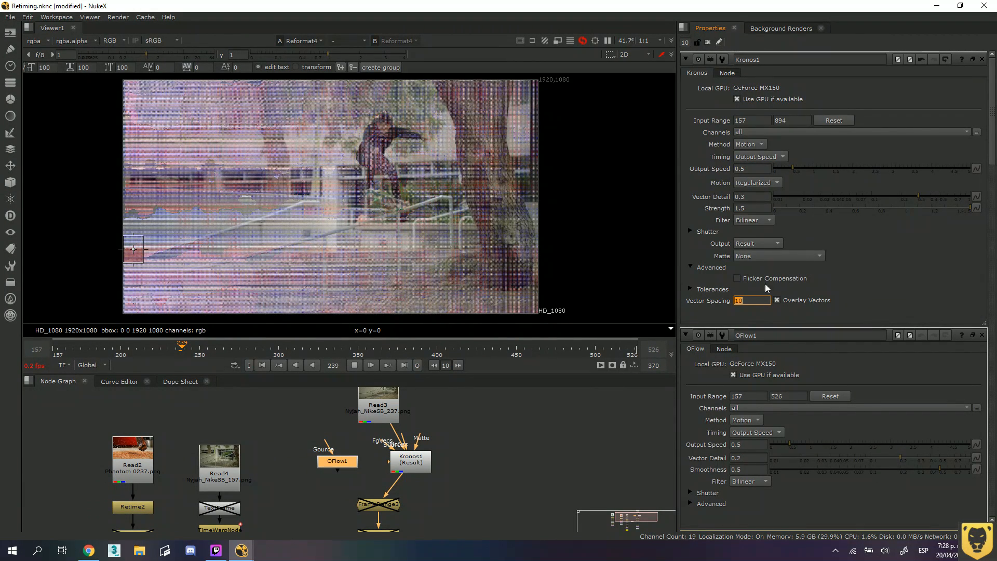
pyautogui.write('20')
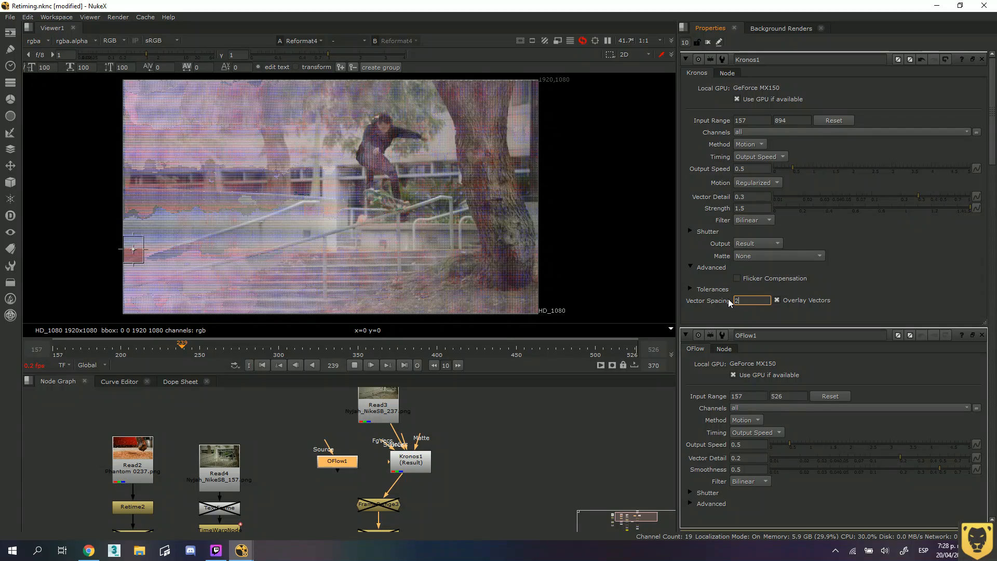
pyautogui.press('Return')
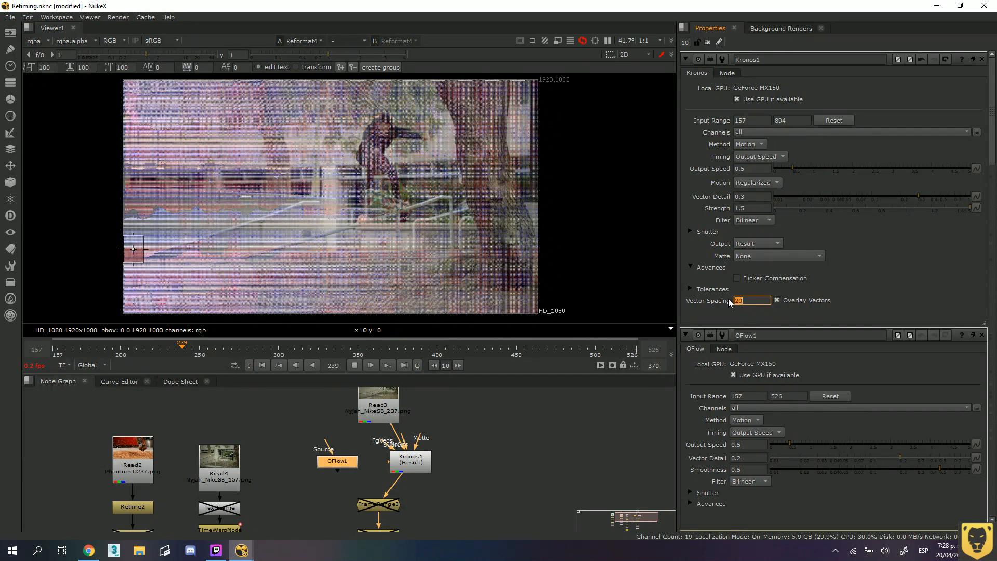
pyautogui.click(354, 366)
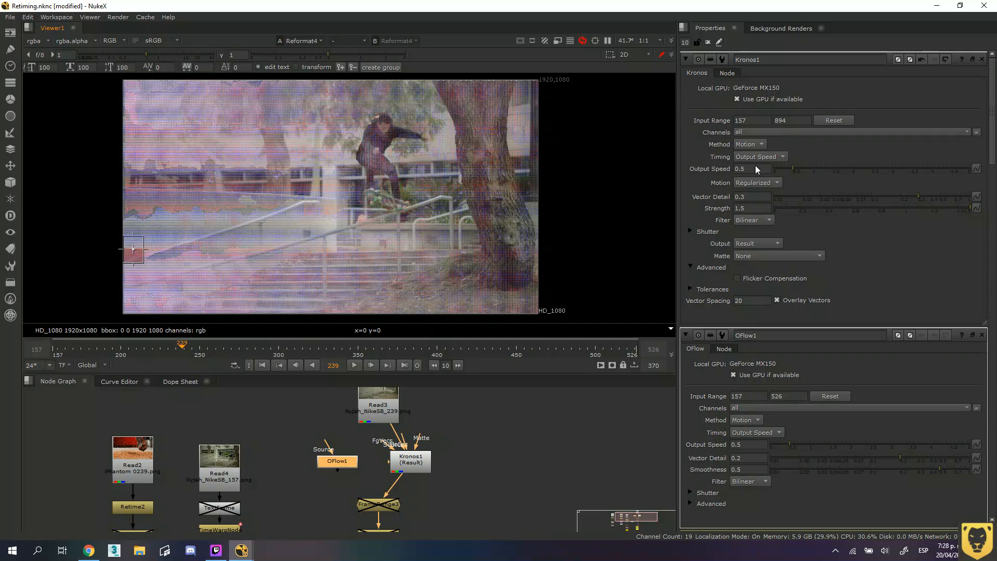
# Set the Kronos output speed to 1, play the clip to review the motion vectors, and stop the playback.
pyautogui.moveTo(749, 169); pyautogui.dragTo(693, 168)
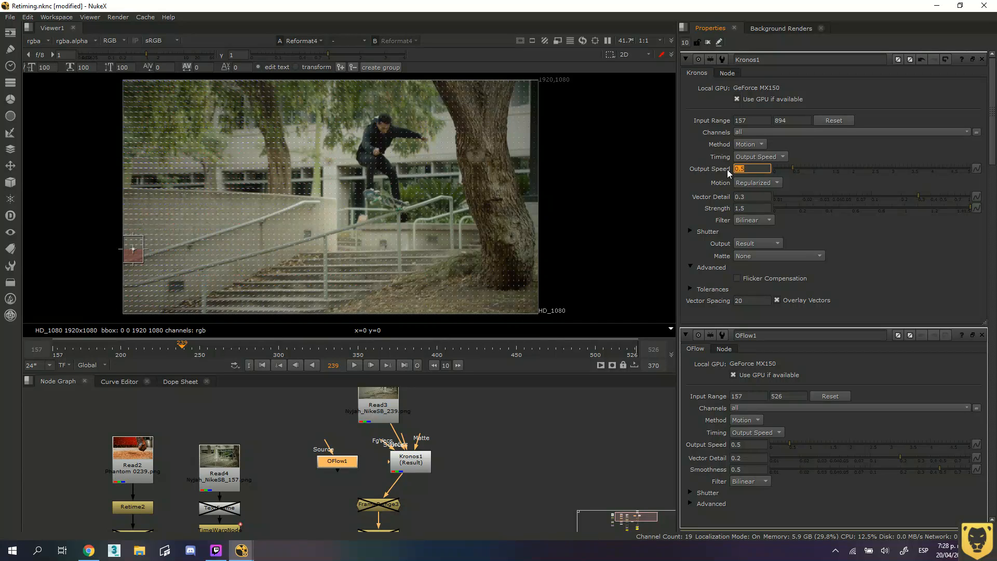
pyautogui.write('1')
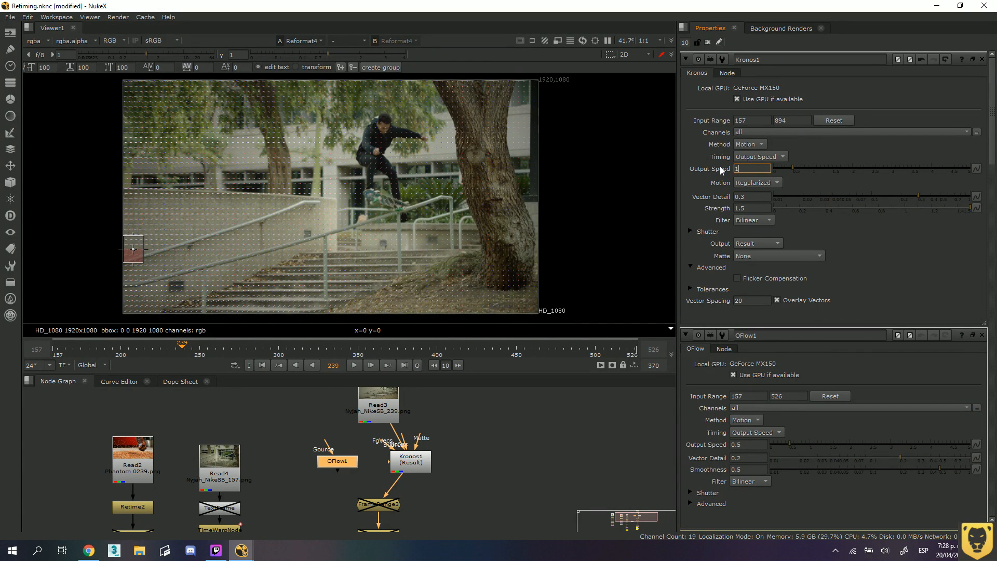
pyautogui.press('Return')
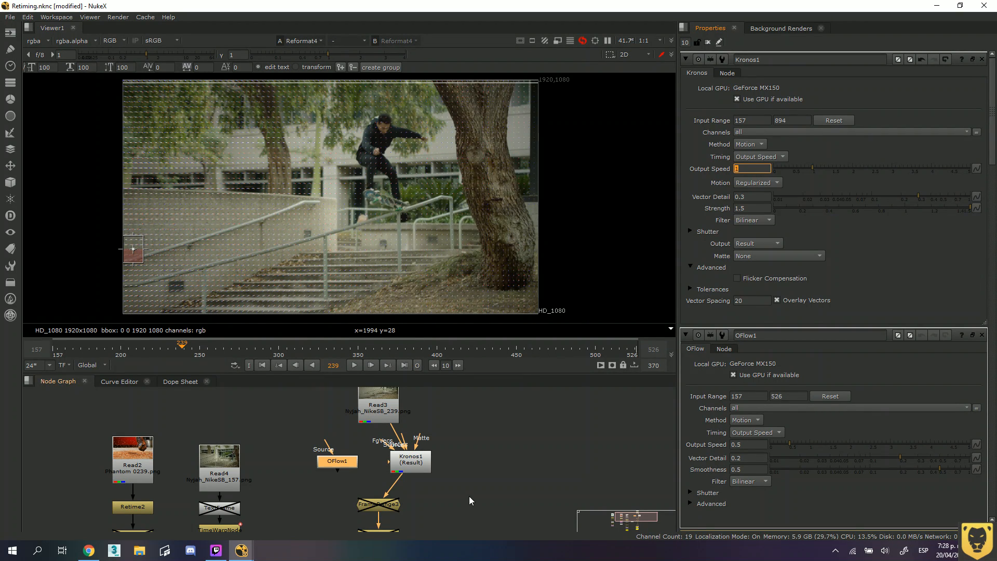
pyautogui.moveTo(469, 496); pyautogui.dragTo(468, 470, button='middle')
pyautogui.click(355, 365)
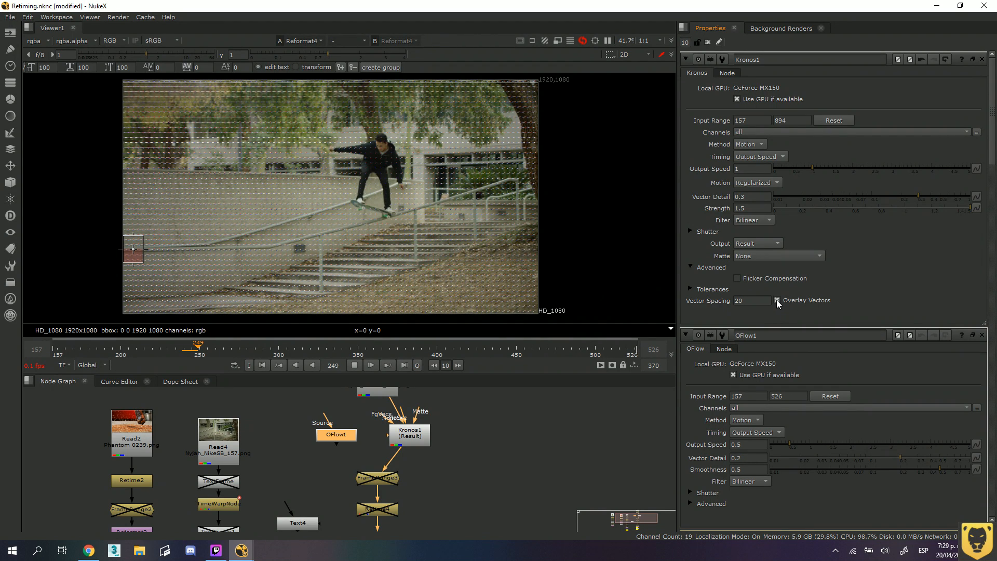
pyautogui.click(354, 365)
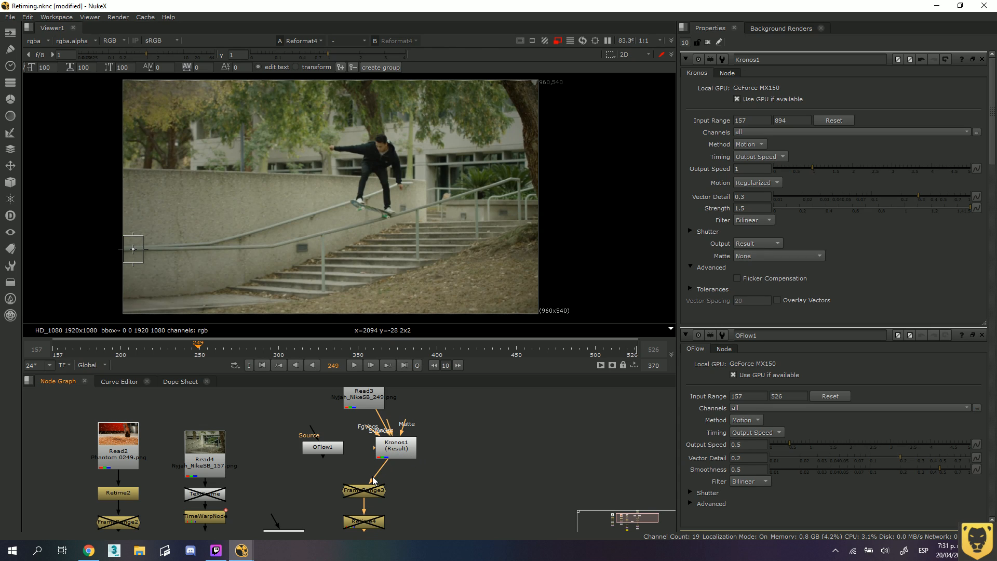
pyautogui.moveTo(373, 475)
pyautogui.mouseDown()
pyautogui.moveTo(366, 423)
pyautogui.moveTo(362, 484)
pyautogui.mouseUp()
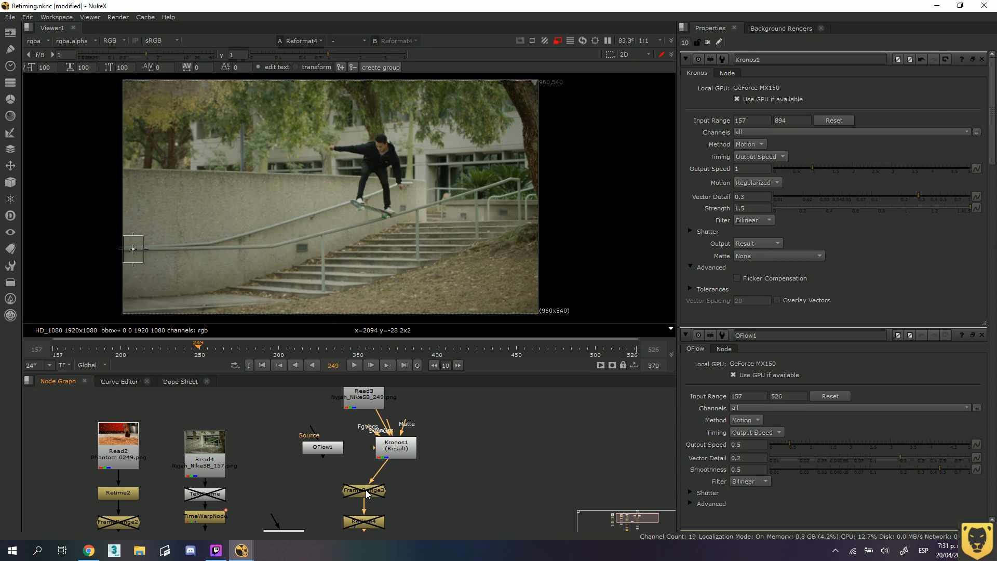